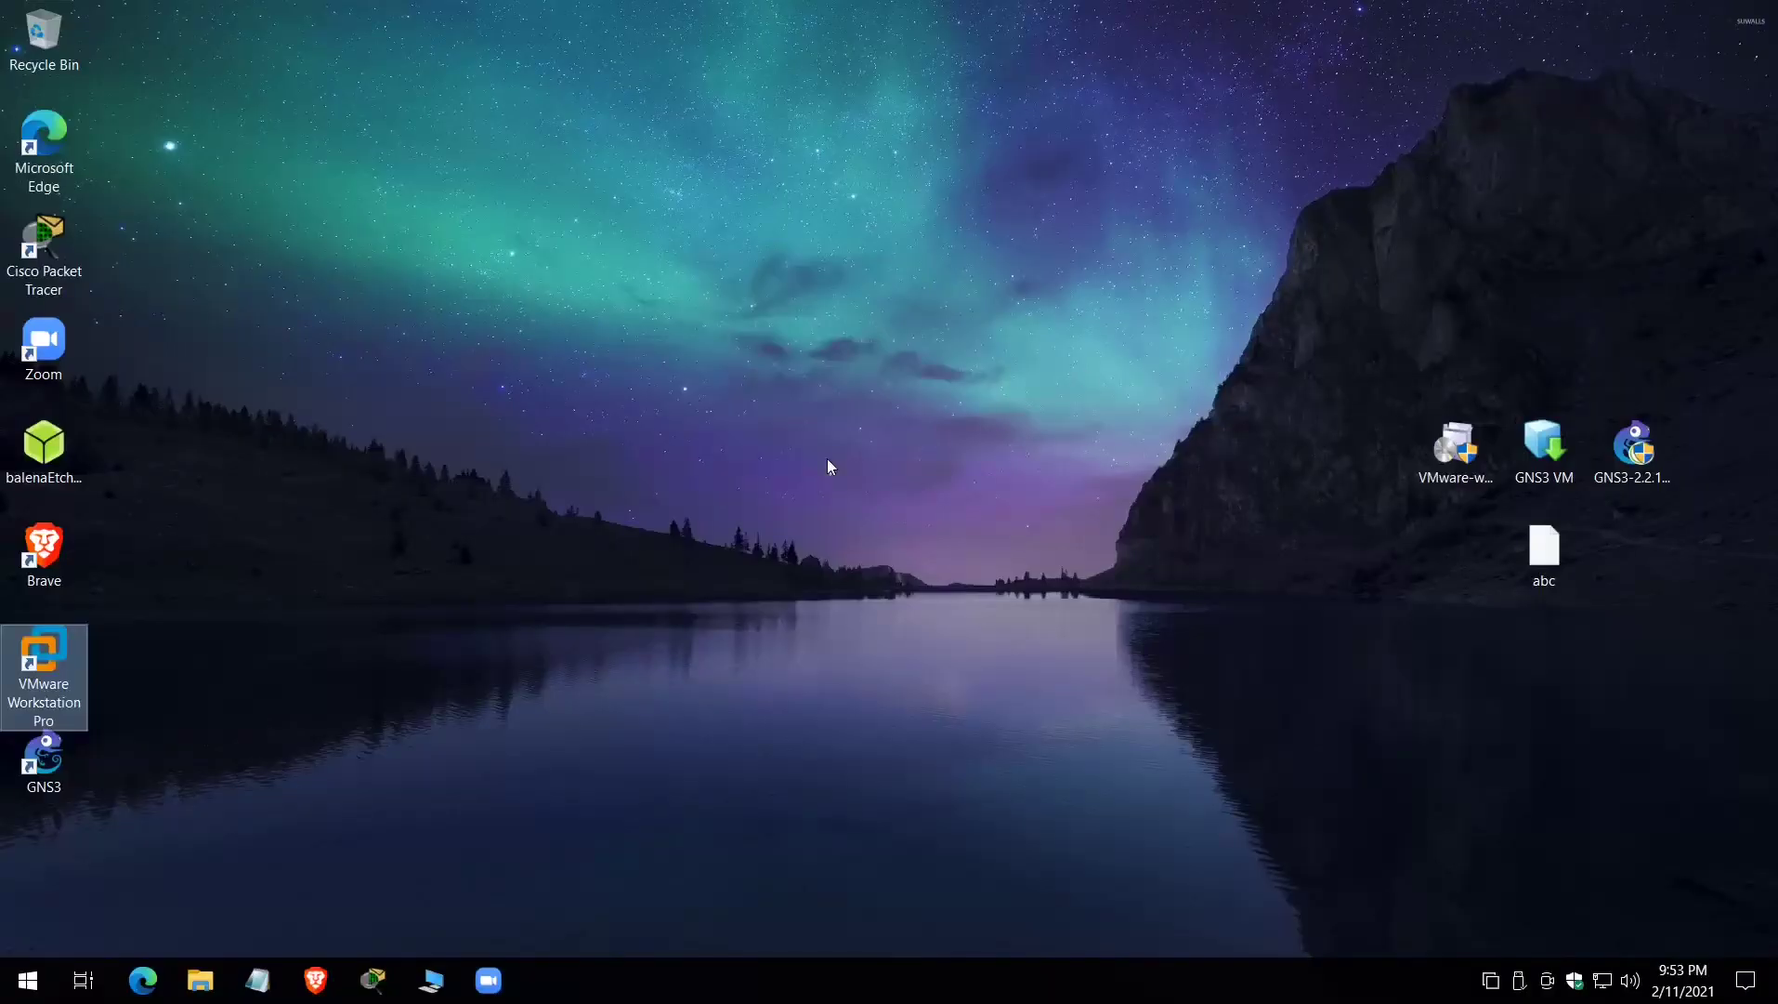
# - Restart Windows into the advanced startup options screen
pyautogui.click(29, 980)
pyautogui.click(29, 980)
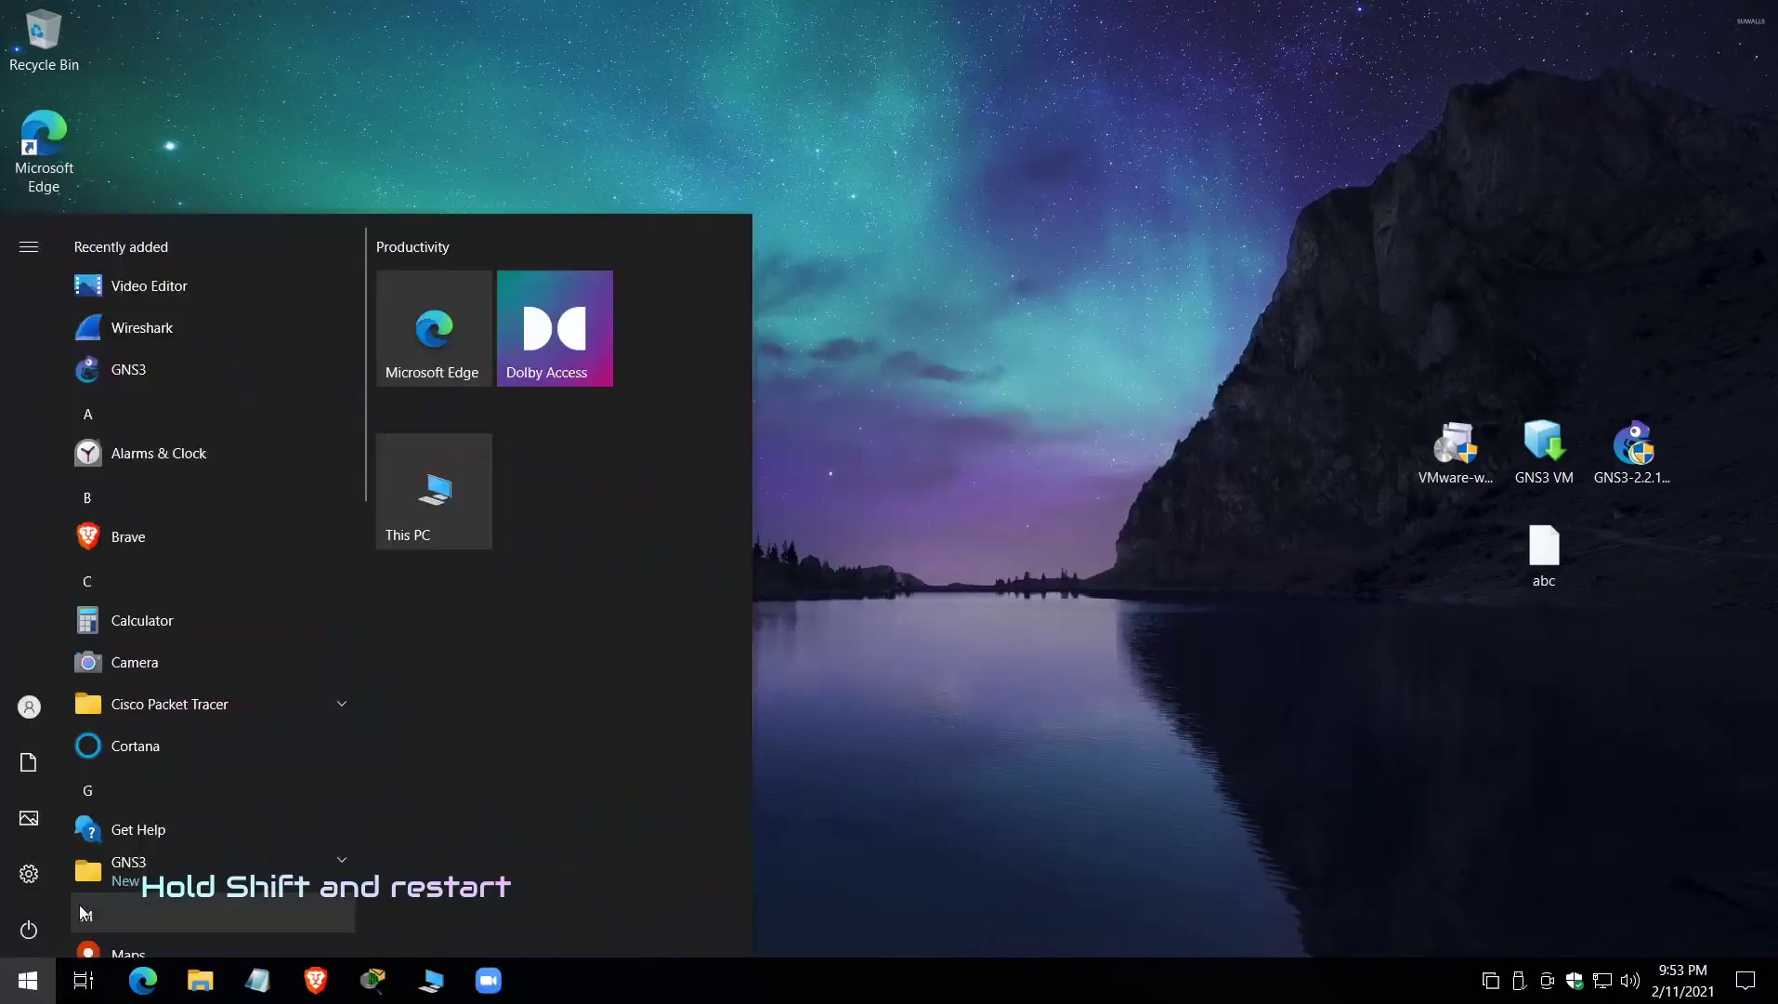
pyautogui.moveTo(35, 929)
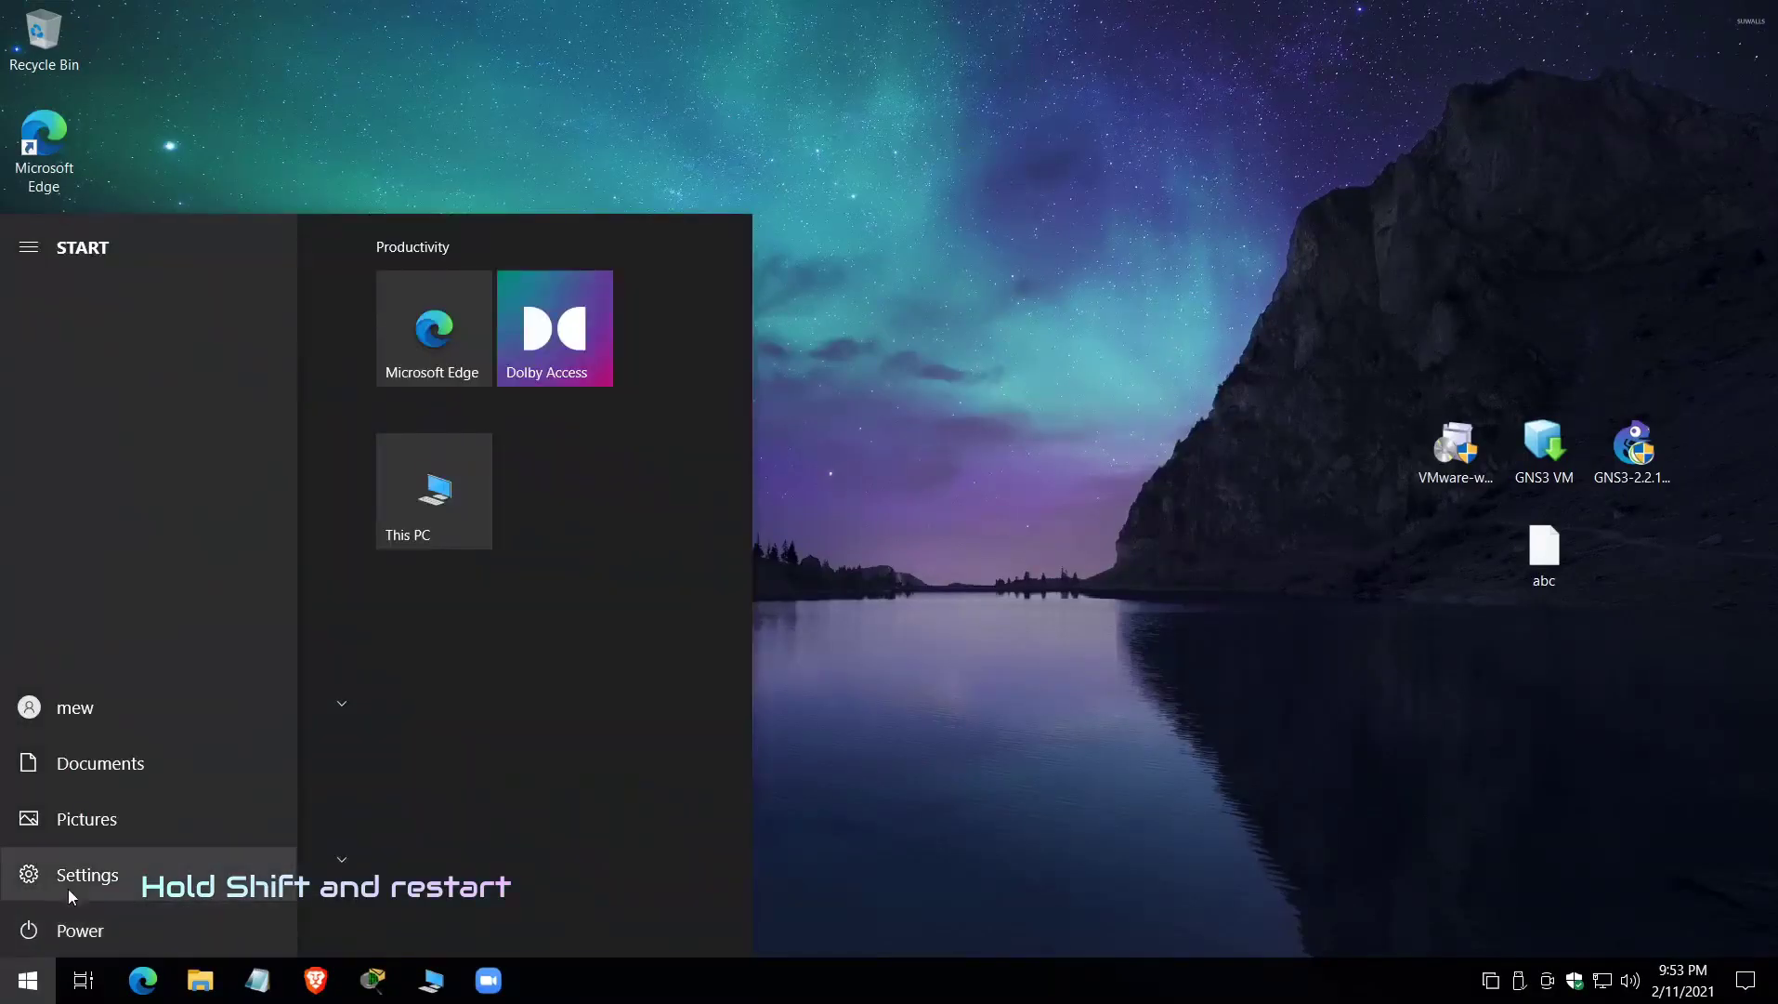
pyautogui.click(35, 930)
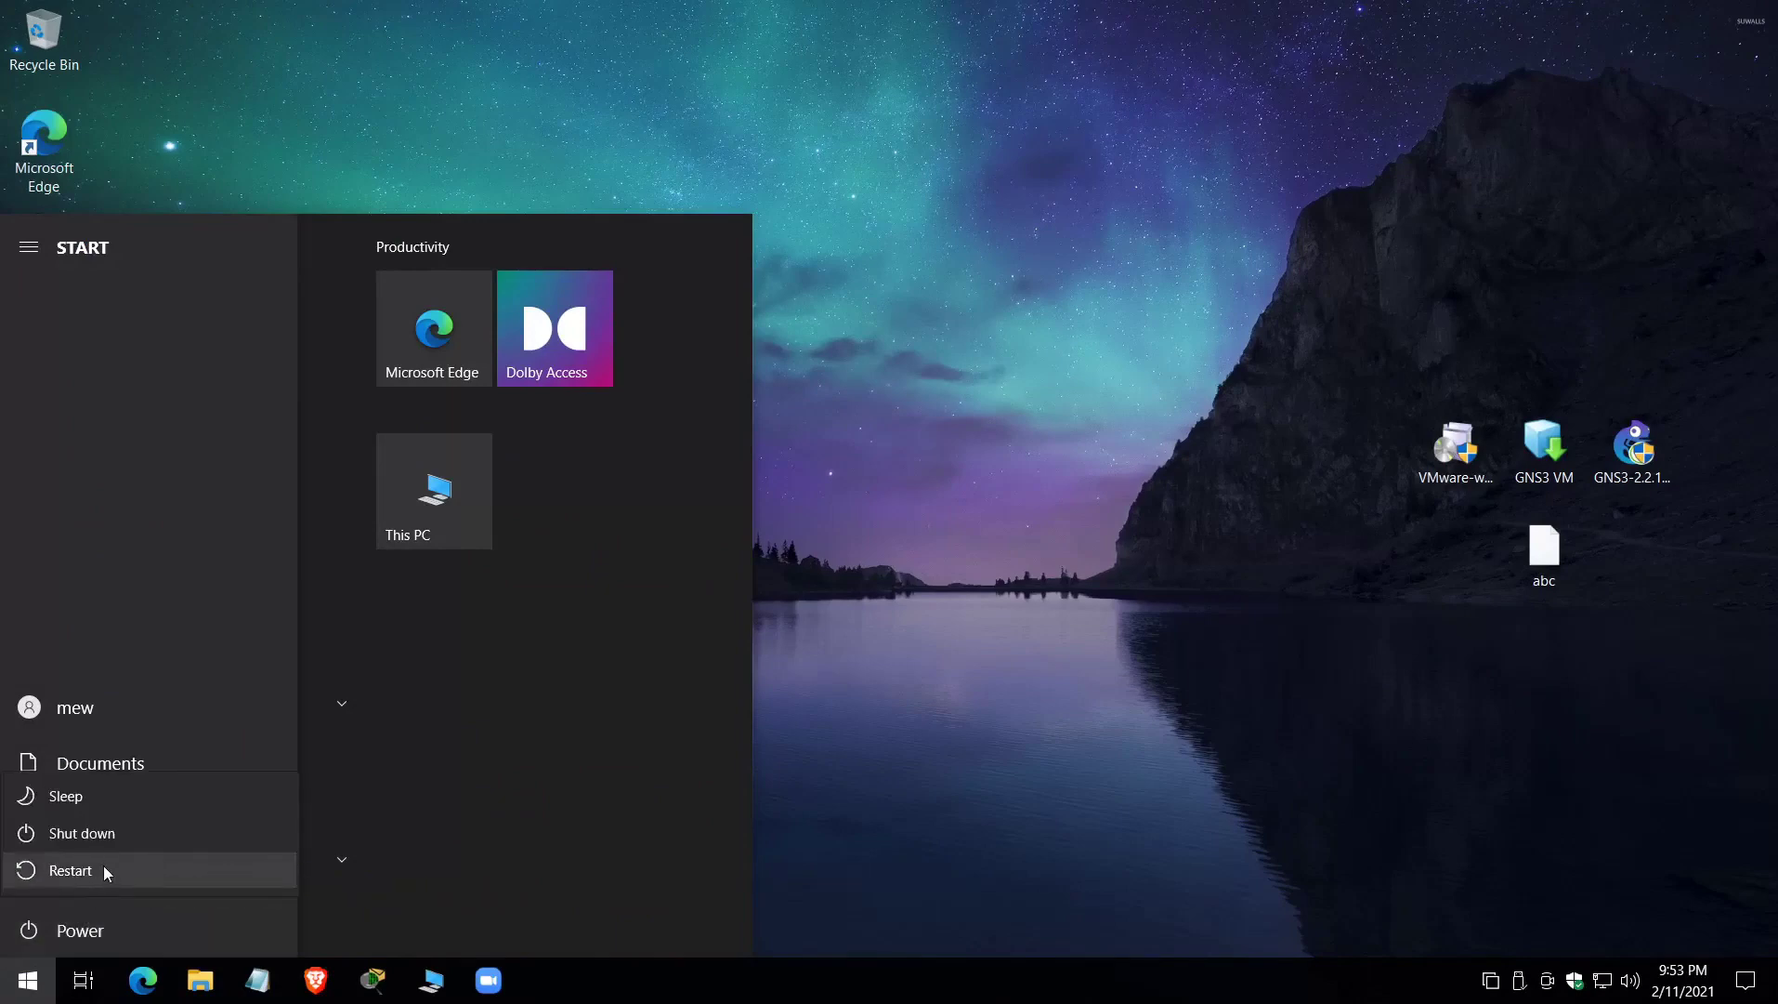
pyautogui.click(104, 867)
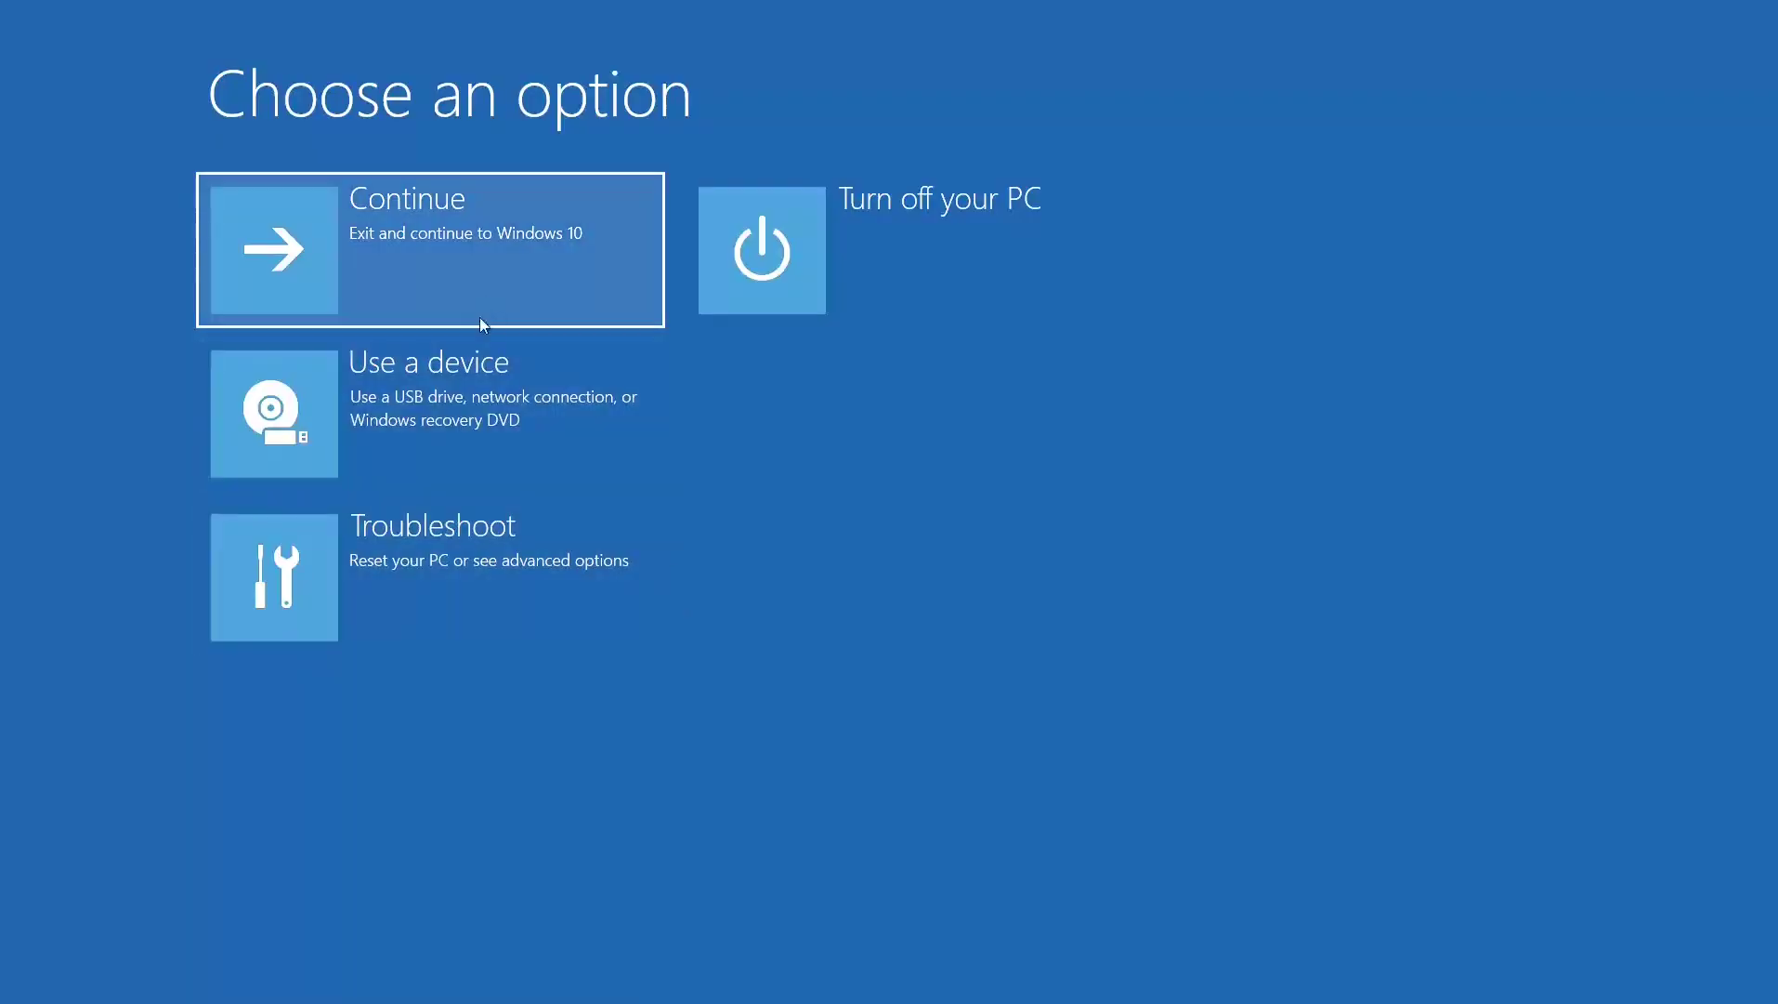
# - Restart into the UEFI firmware from the troubleshooting options and boot the Windows Boot Manager entry
pyautogui.click(470, 566)
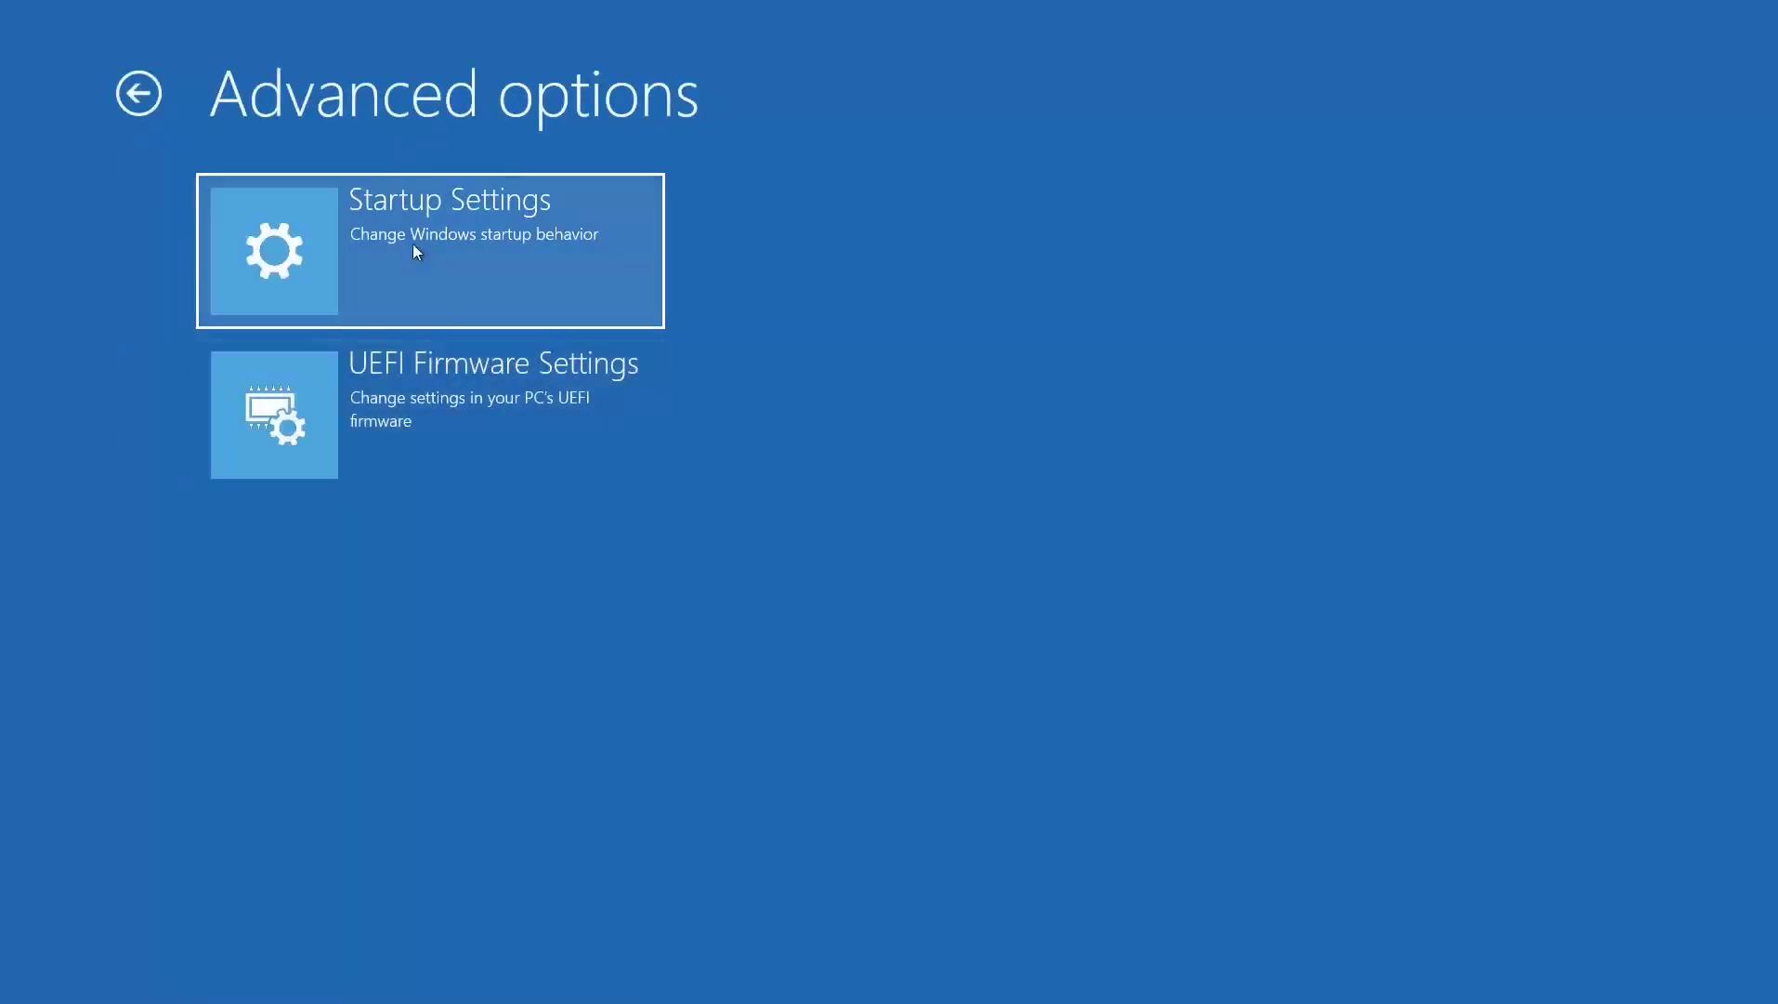
pyautogui.click(451, 401)
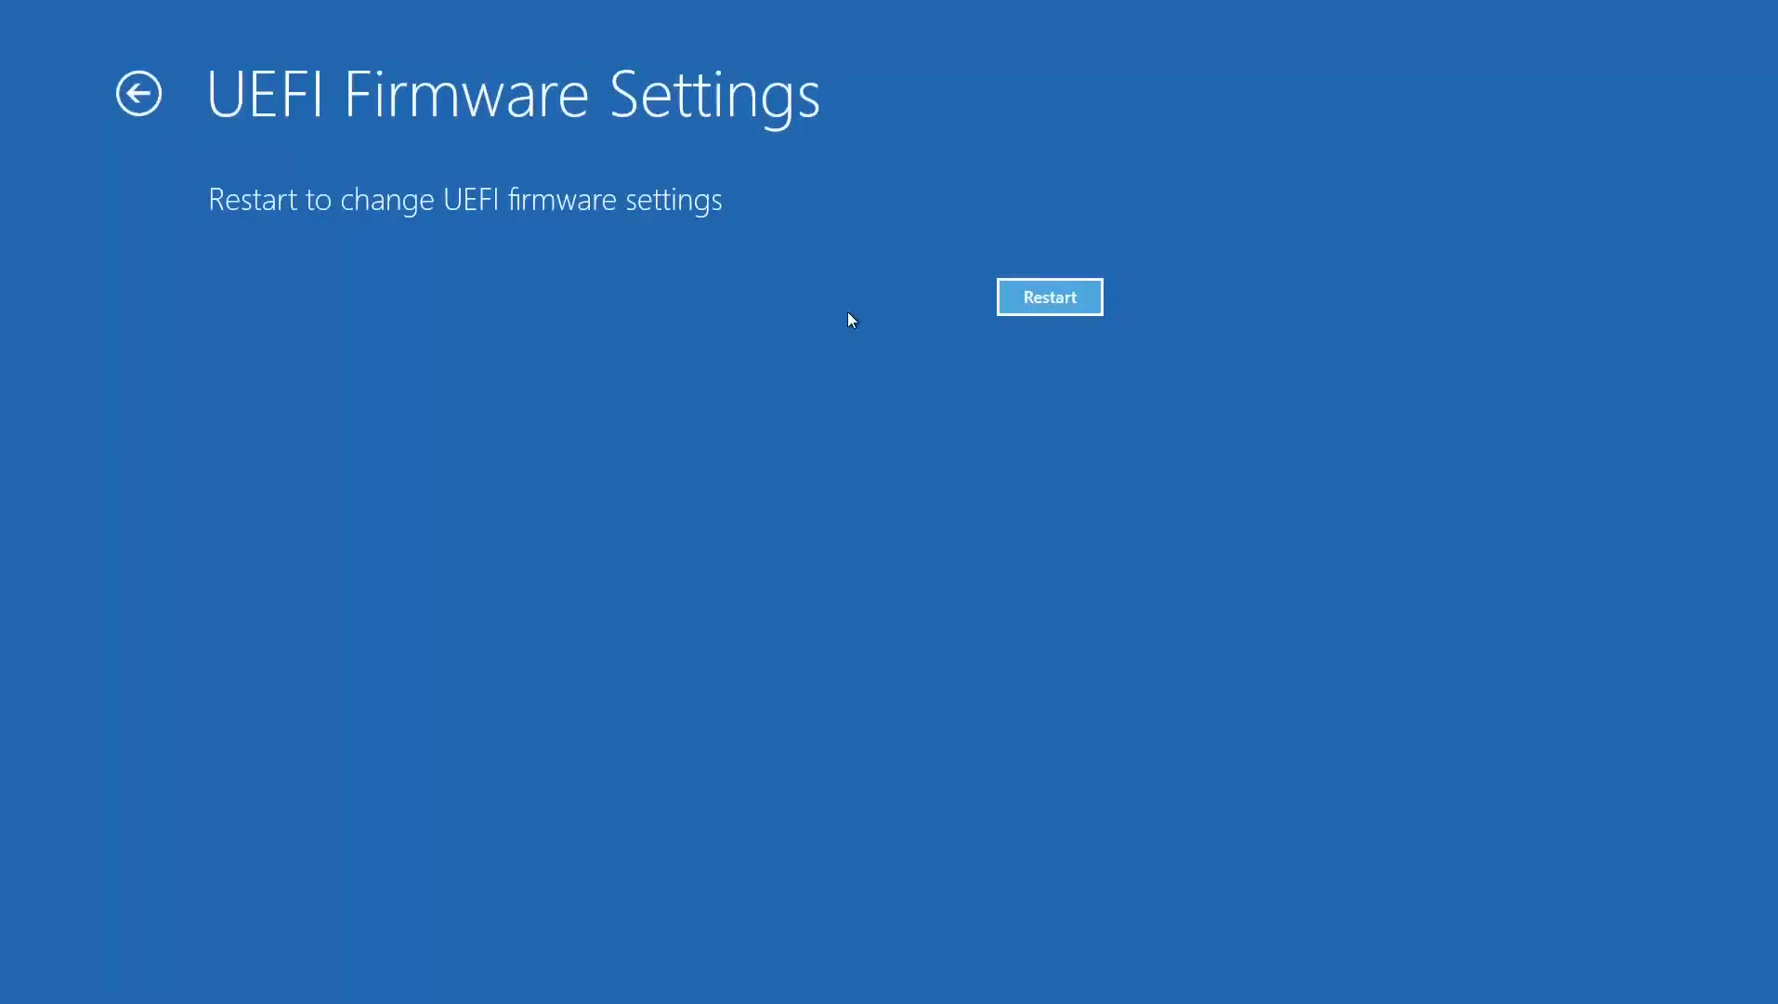
pyautogui.click(1052, 298)
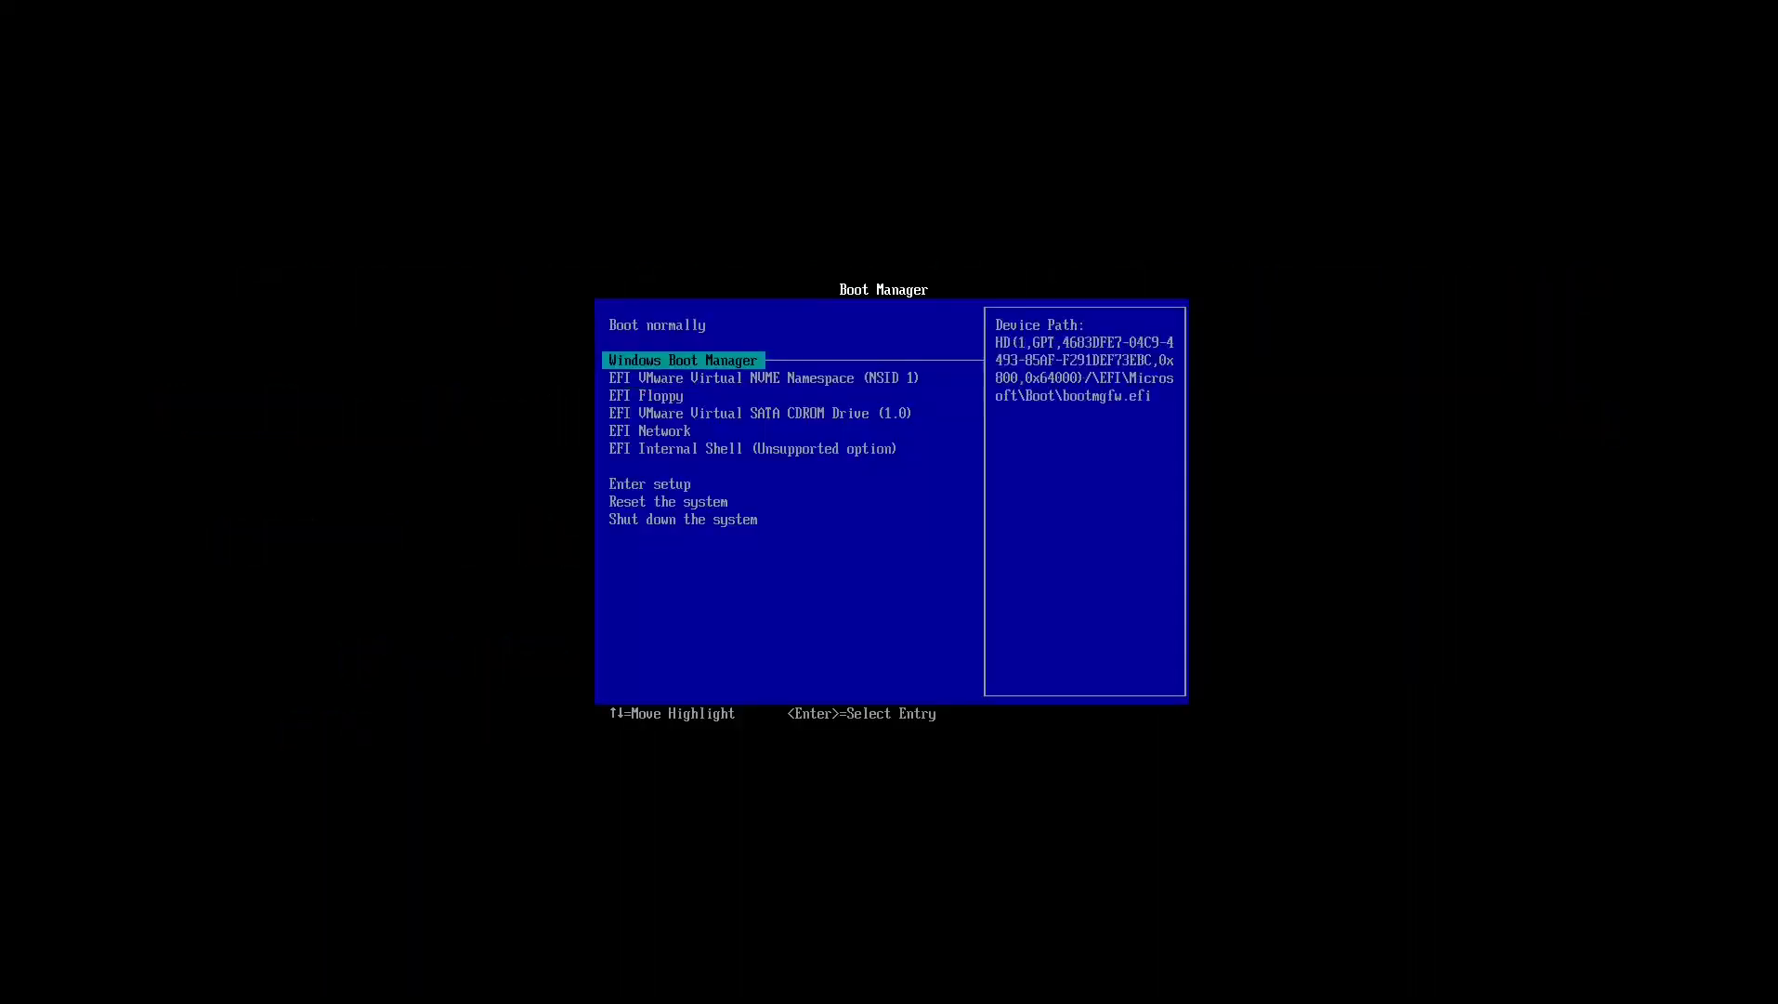
pyautogui.press('Return')
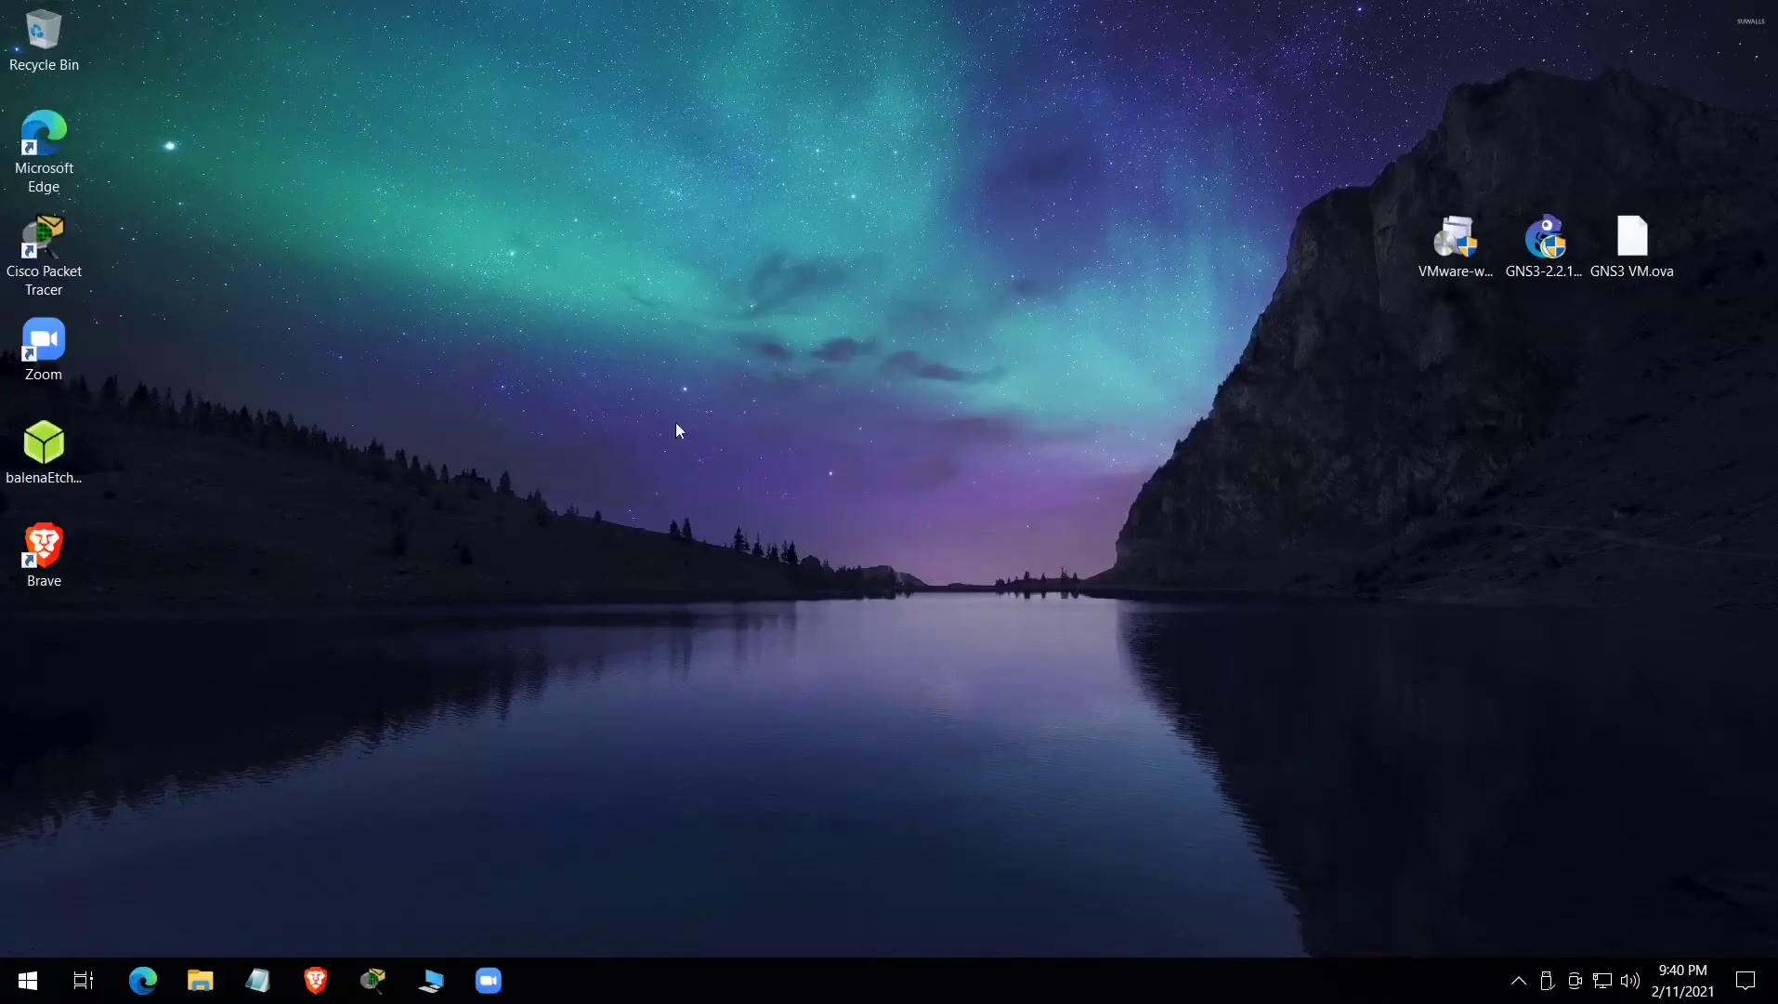
pyautogui.rightClick(730, 389)
pyautogui.click(764, 459)
pyautogui.rightClick(814, 449)
pyautogui.click(865, 518)
# - Move the VMware Workstation 16.1.0 installer to the middle of the desktop and launch it with permission to make changes
pyautogui.moveTo(1448, 257); pyautogui.dragTo(830, 258)
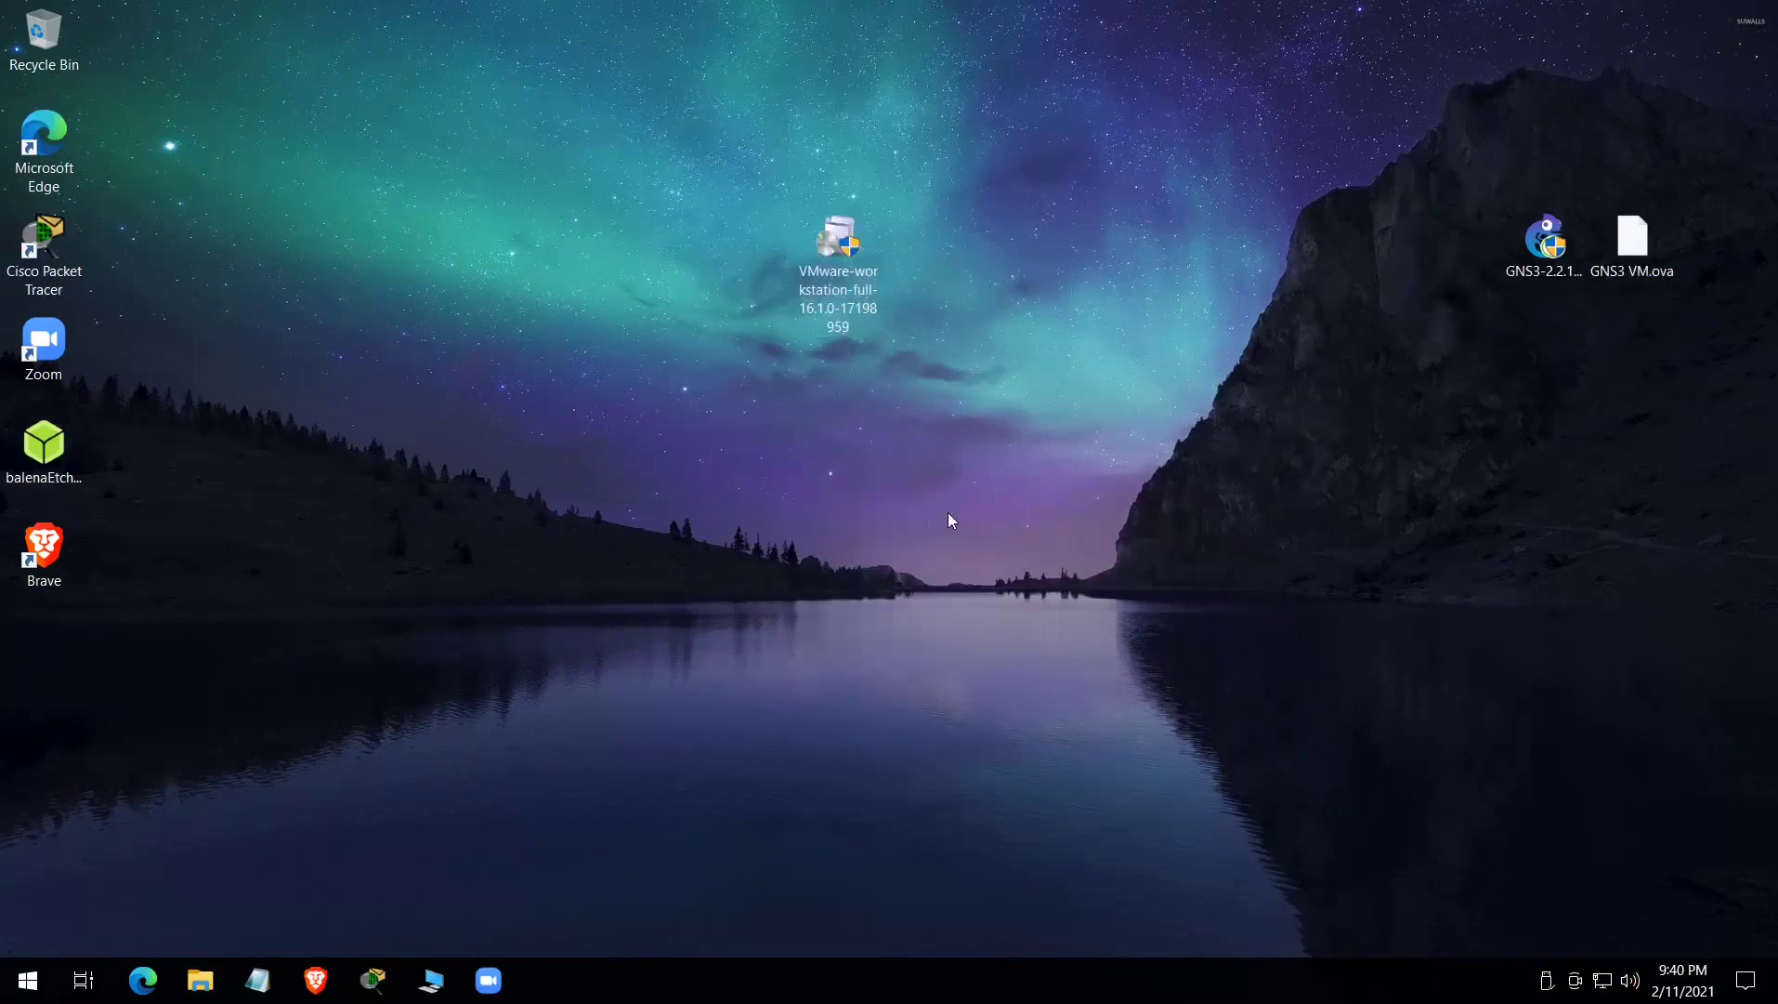
pyautogui.doubleClick(831, 279)
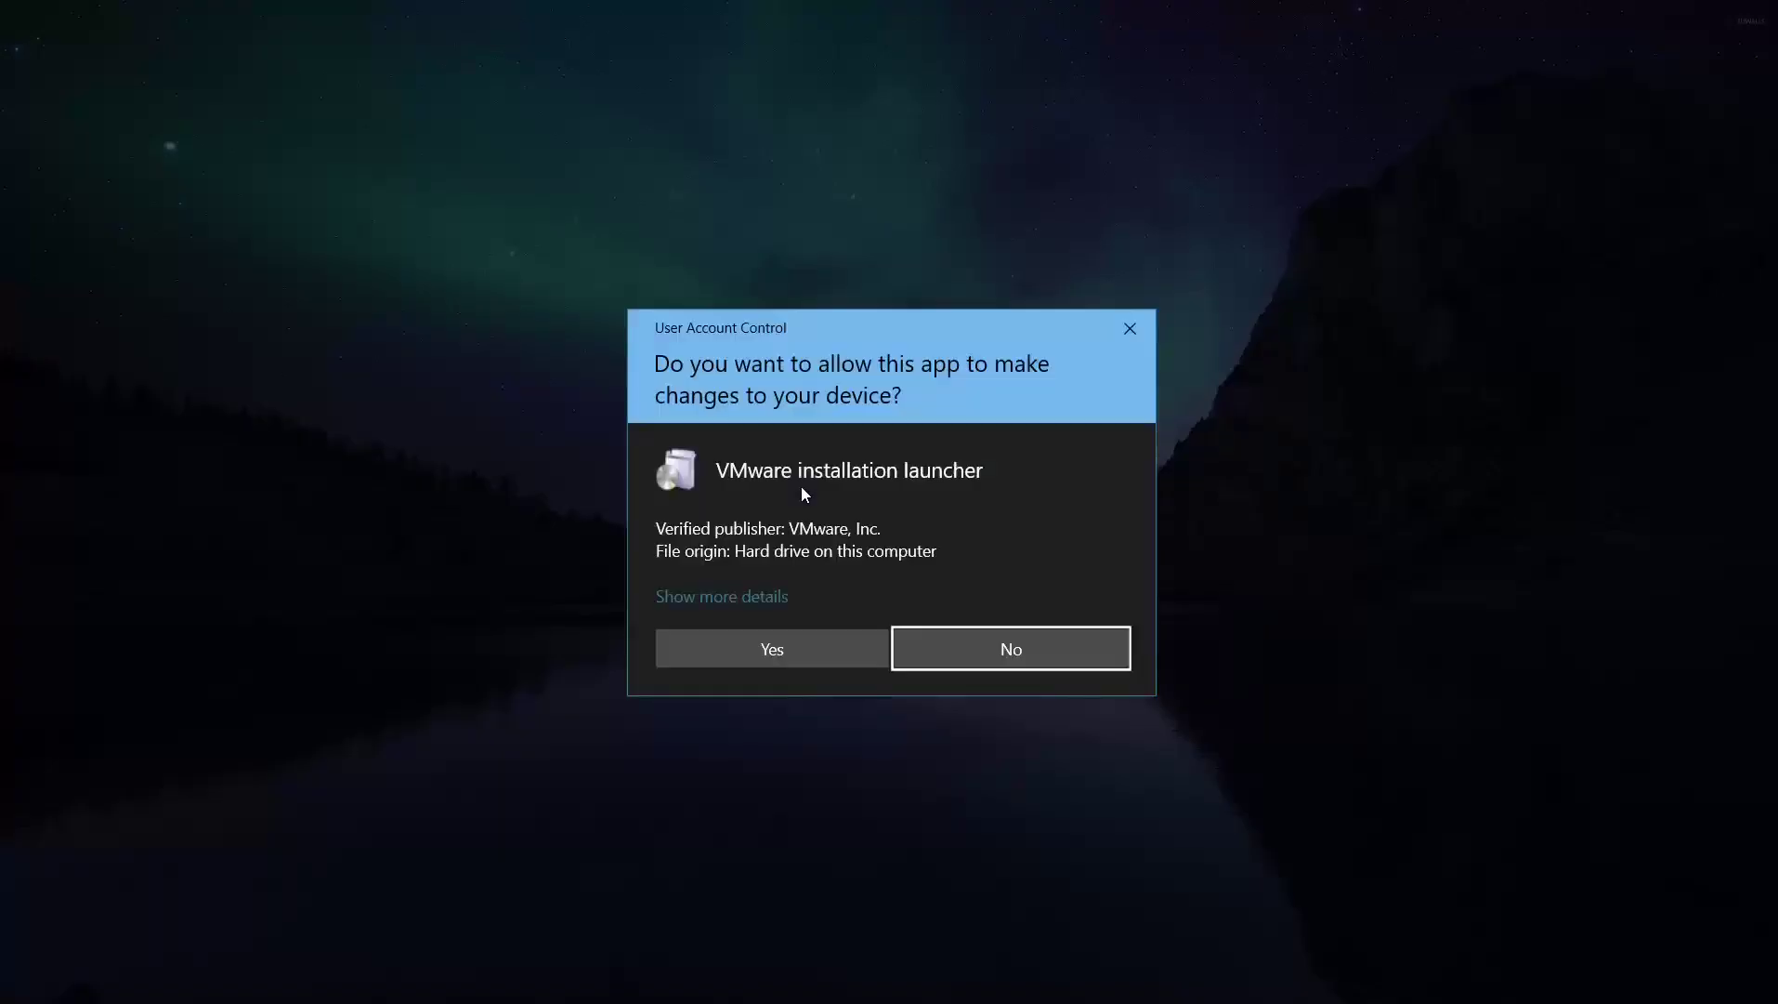
pyautogui.click(764, 659)
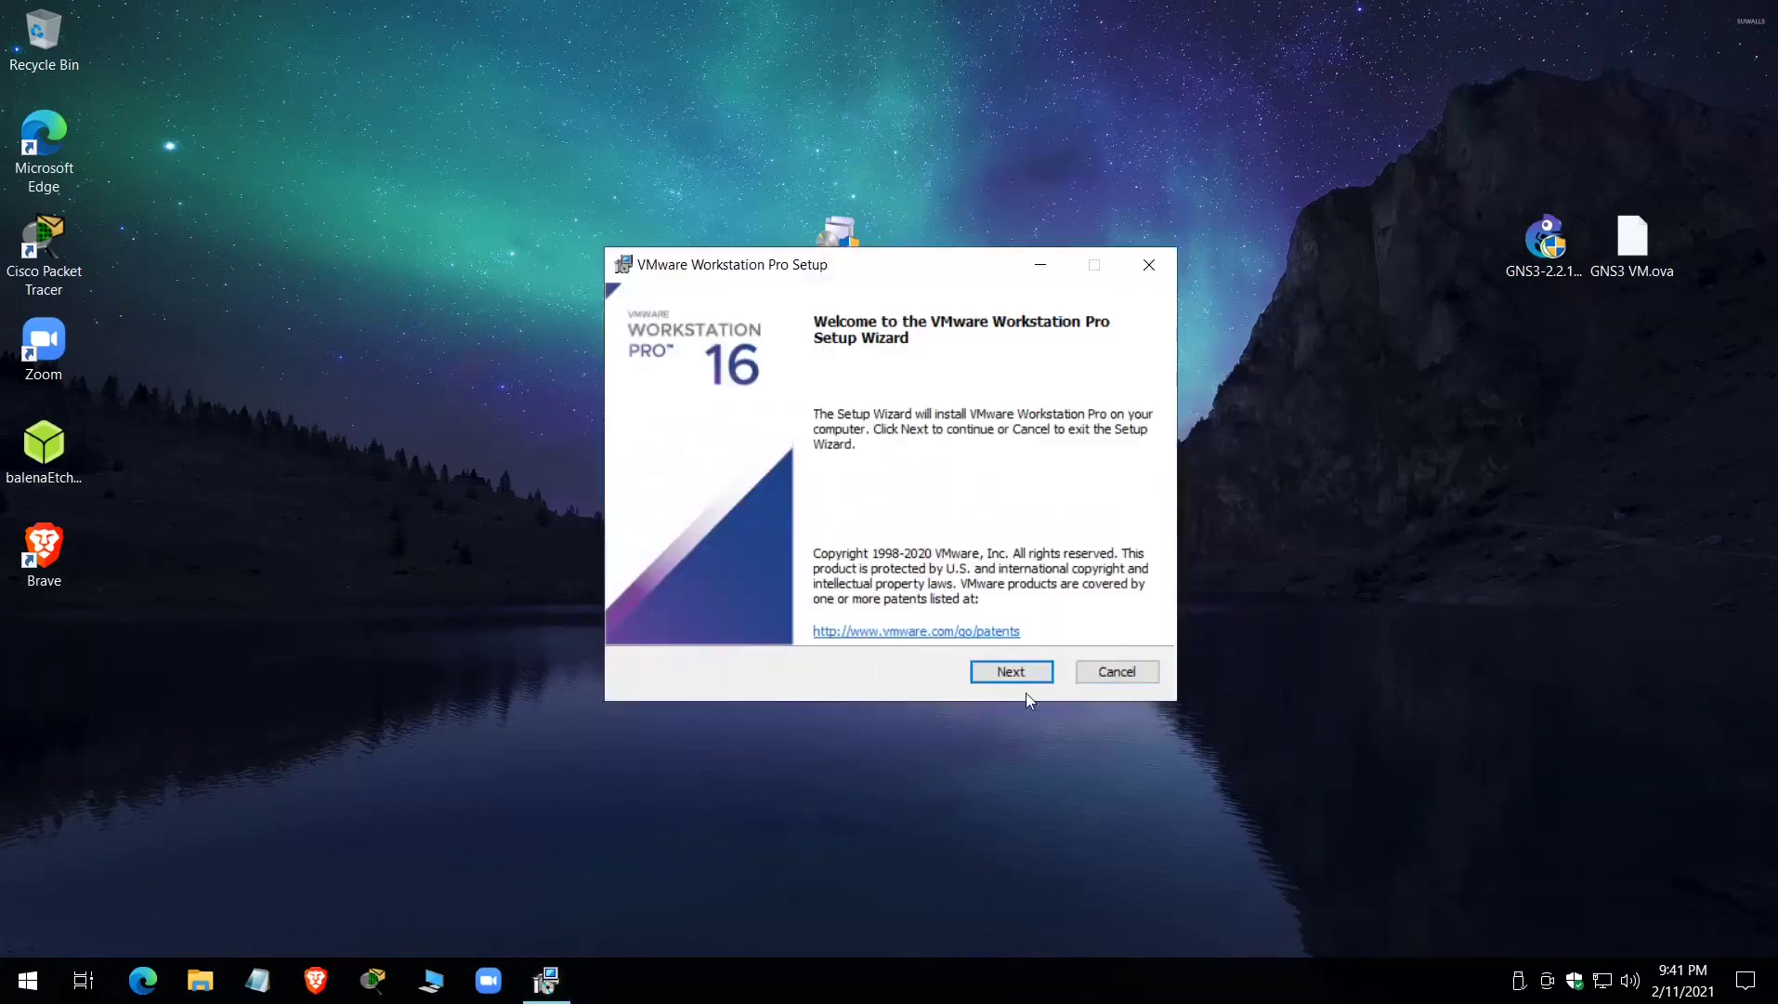
# - Accept the VMware Workstation Pro licence agreement and keep the default install folder and console tools in the system PATH
pyautogui.click(1023, 686)
pyautogui.hotkey('alt', 'a')
pyautogui.click(1026, 674)
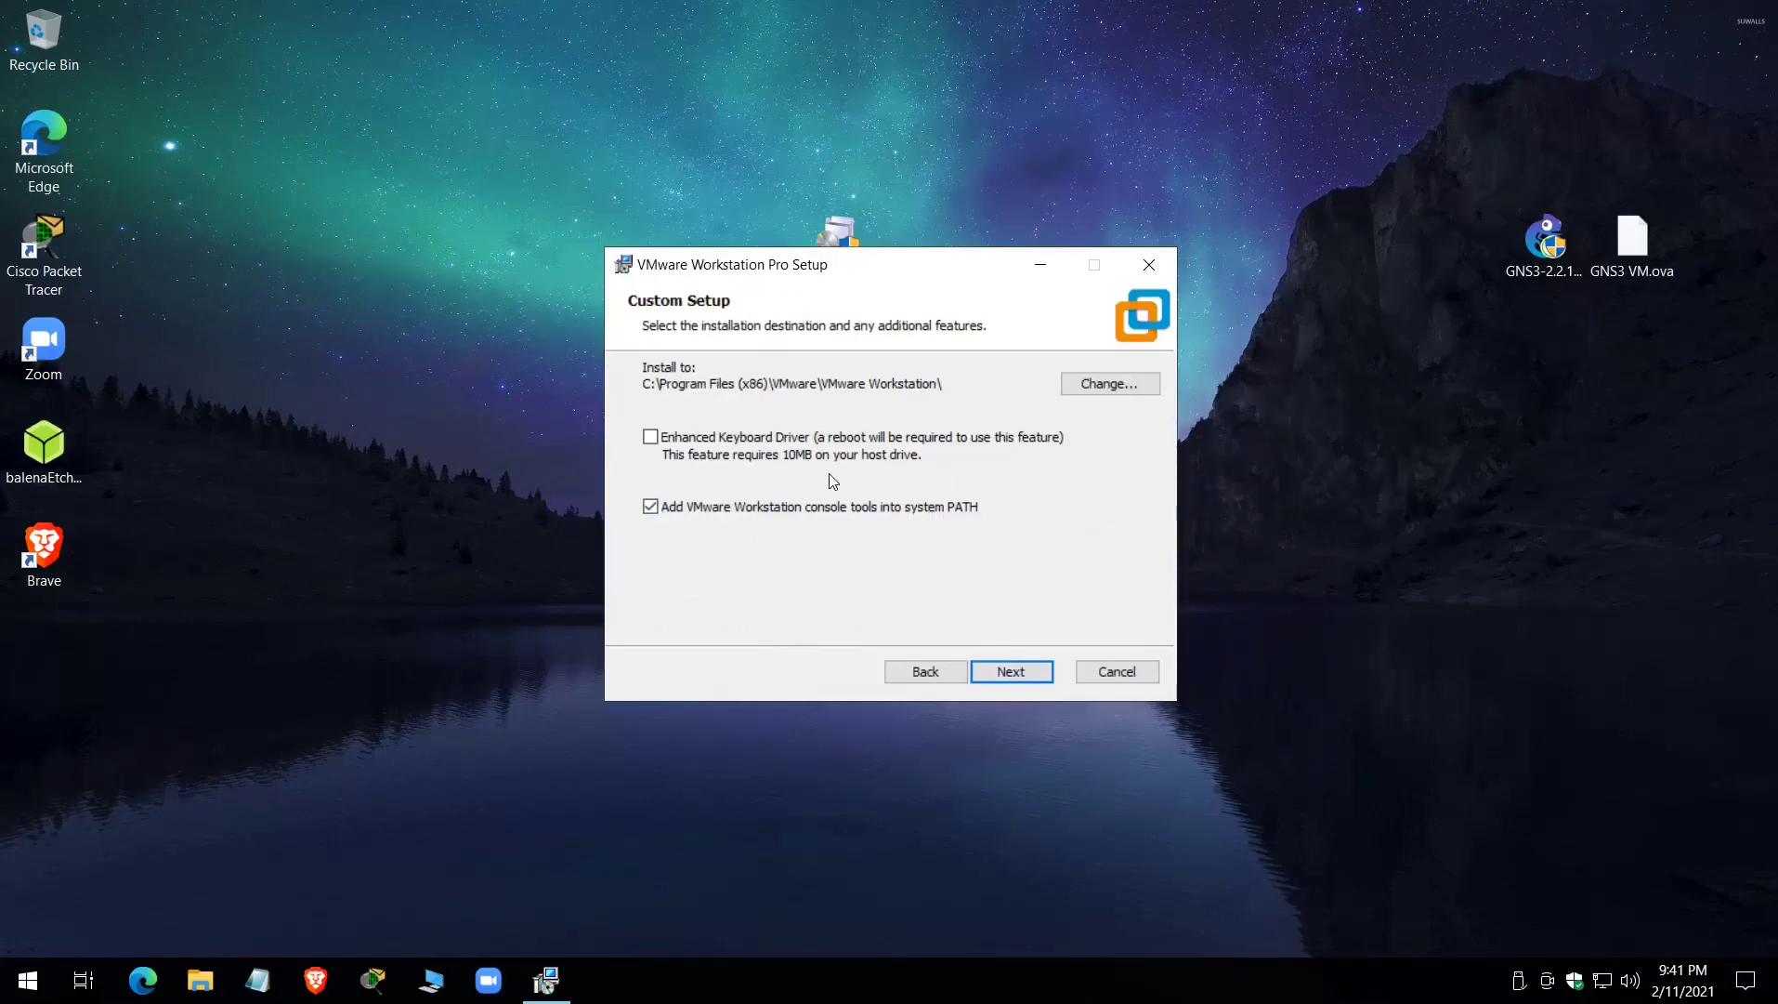
pyautogui.click(1004, 674)
# - Toggle the two options before the shortcuts page and install VMware Workstation Pro with Desktop and Start Menu shortcuts
pyautogui.click(750, 471)
pyautogui.click(798, 402)
pyautogui.click(1008, 671)
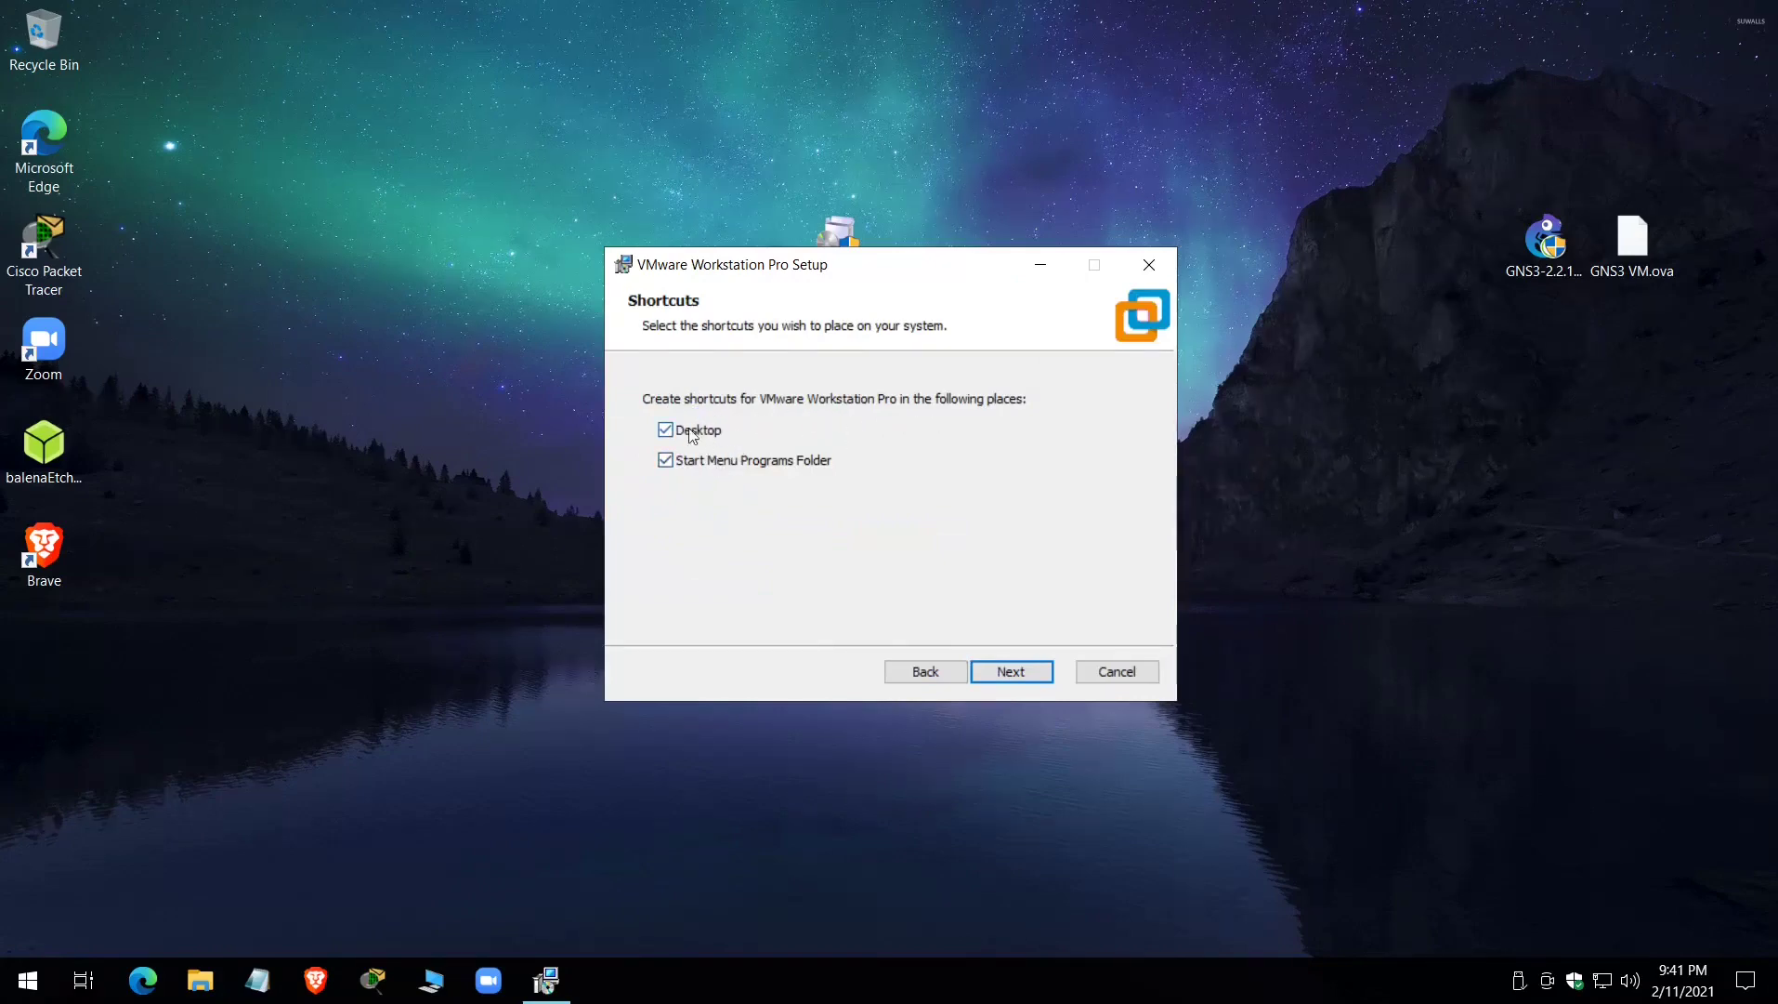
pyautogui.click(1011, 675)
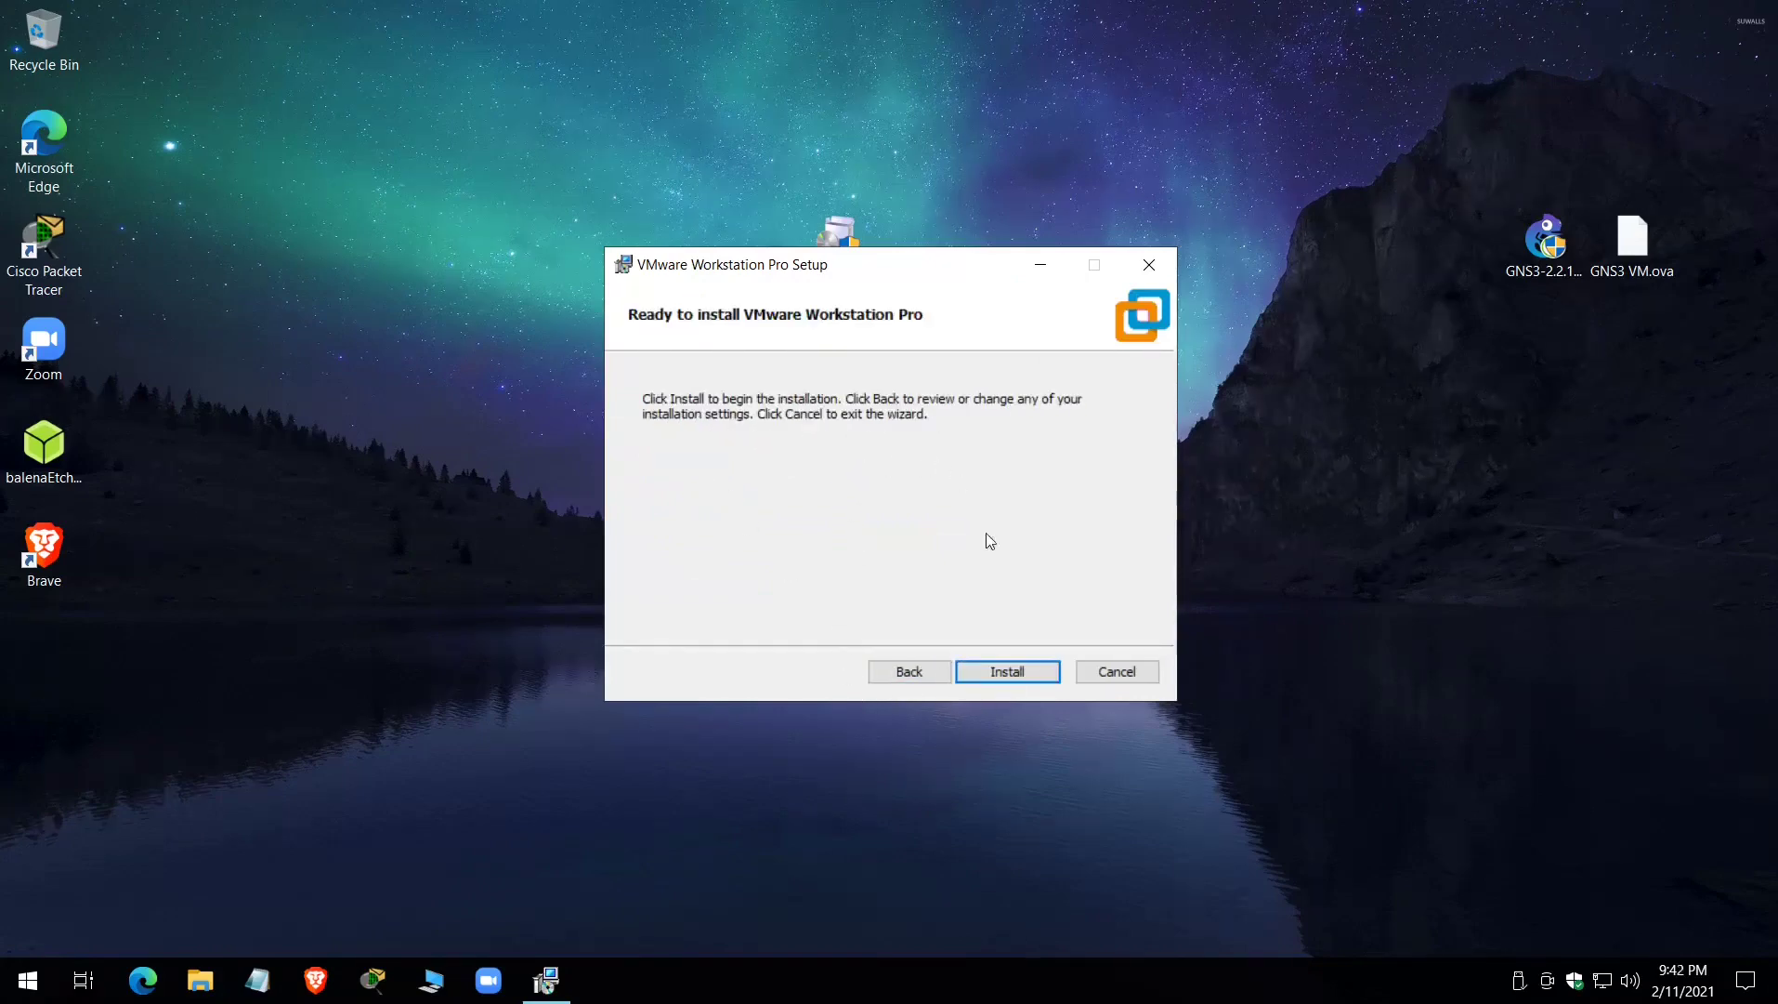
pyautogui.click(1021, 678)
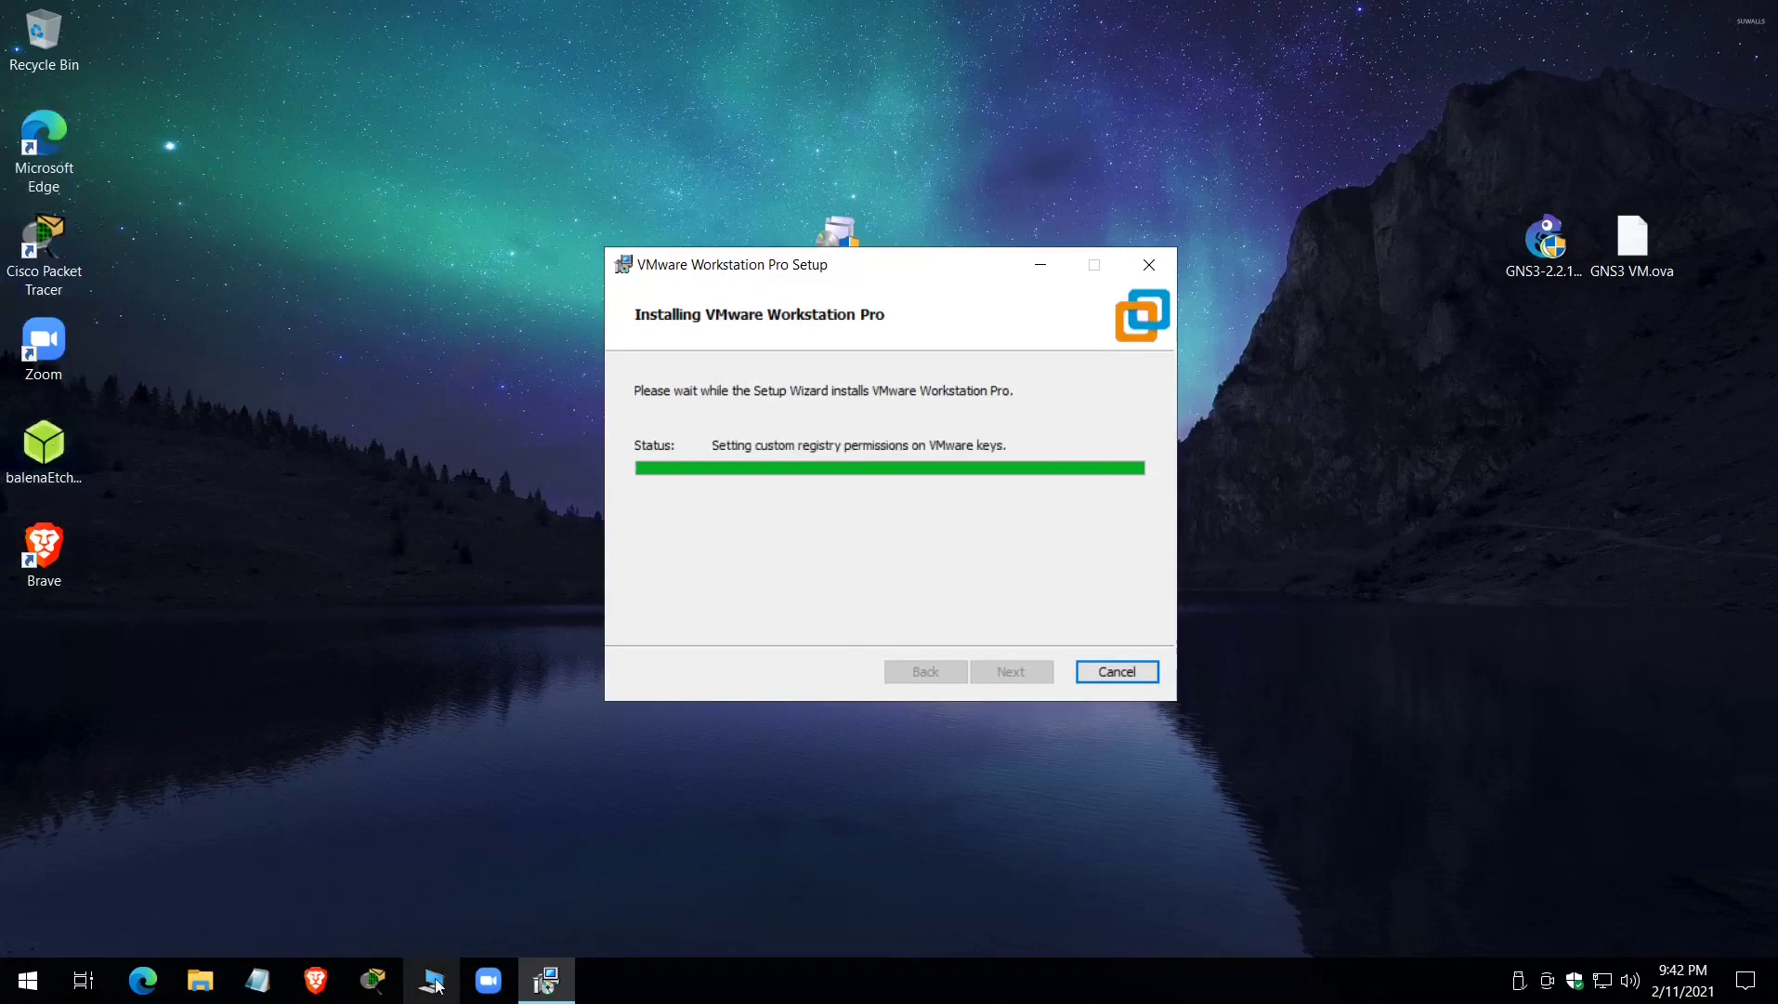
# - Move the abc file from the Documents folder to the desktop and close File Explorer
pyautogui.press('super+e')
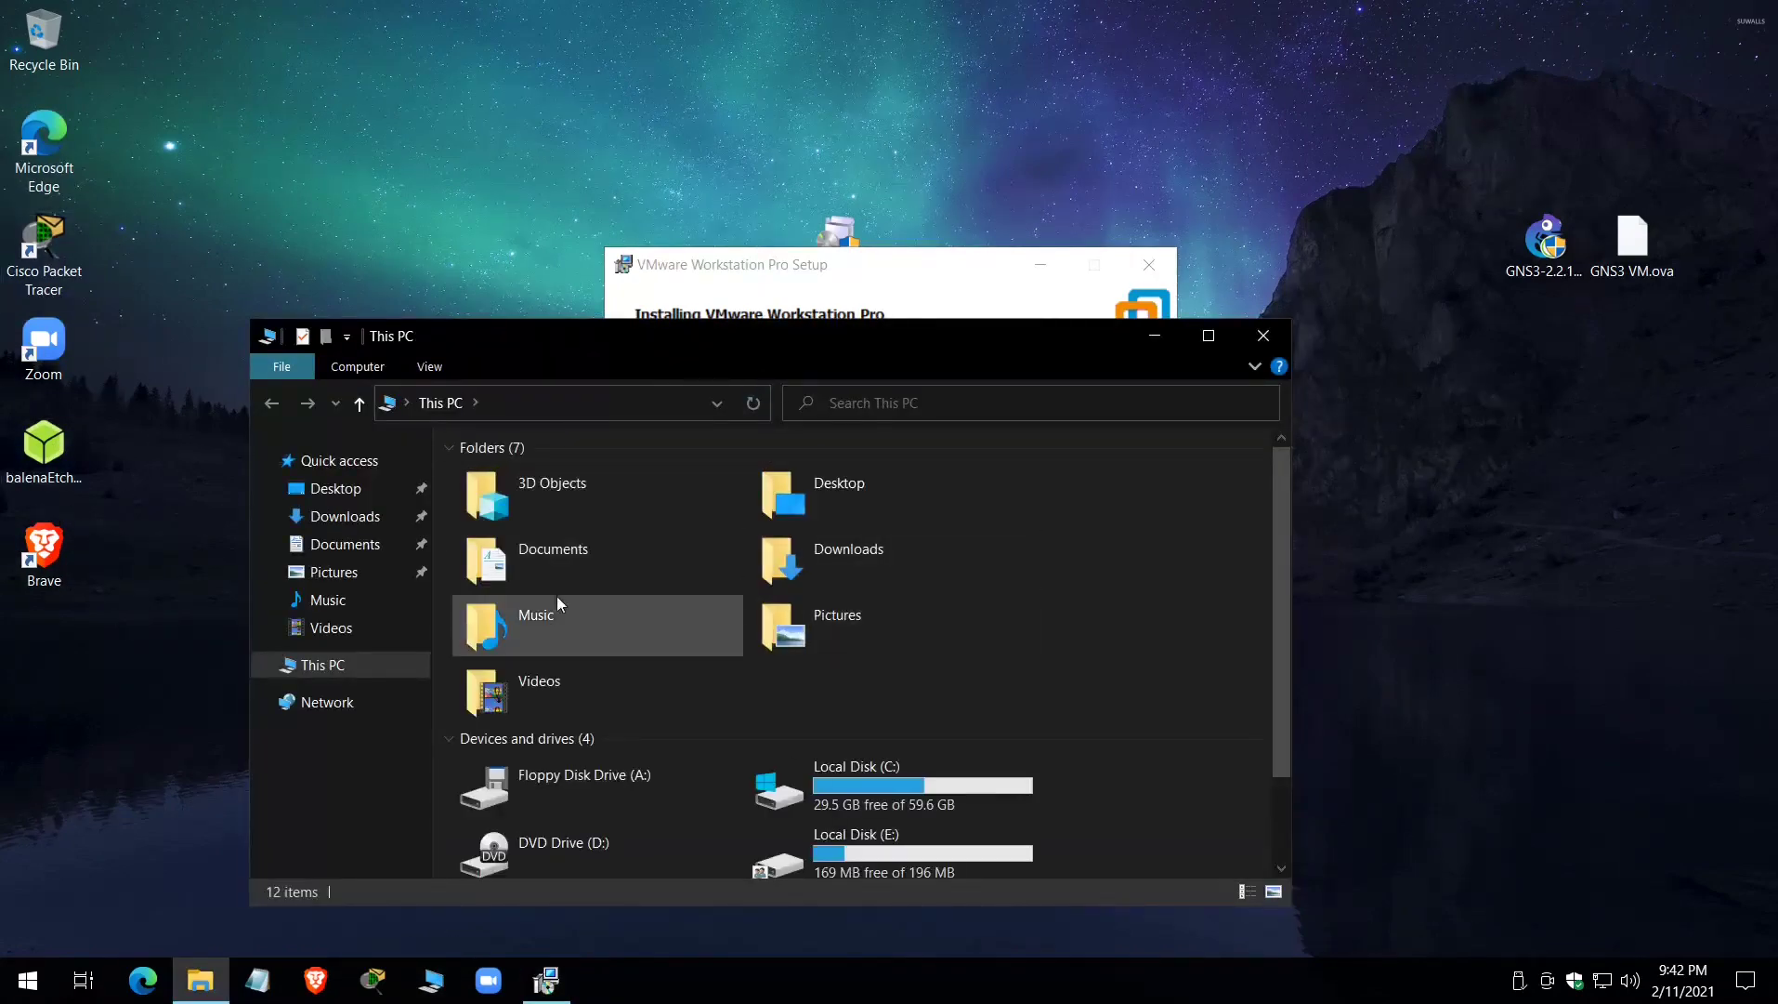
pyautogui.doubleClick(561, 565)
pyautogui.moveTo(480, 474); pyautogui.dragTo(1556, 548)
pyautogui.click(1264, 336)
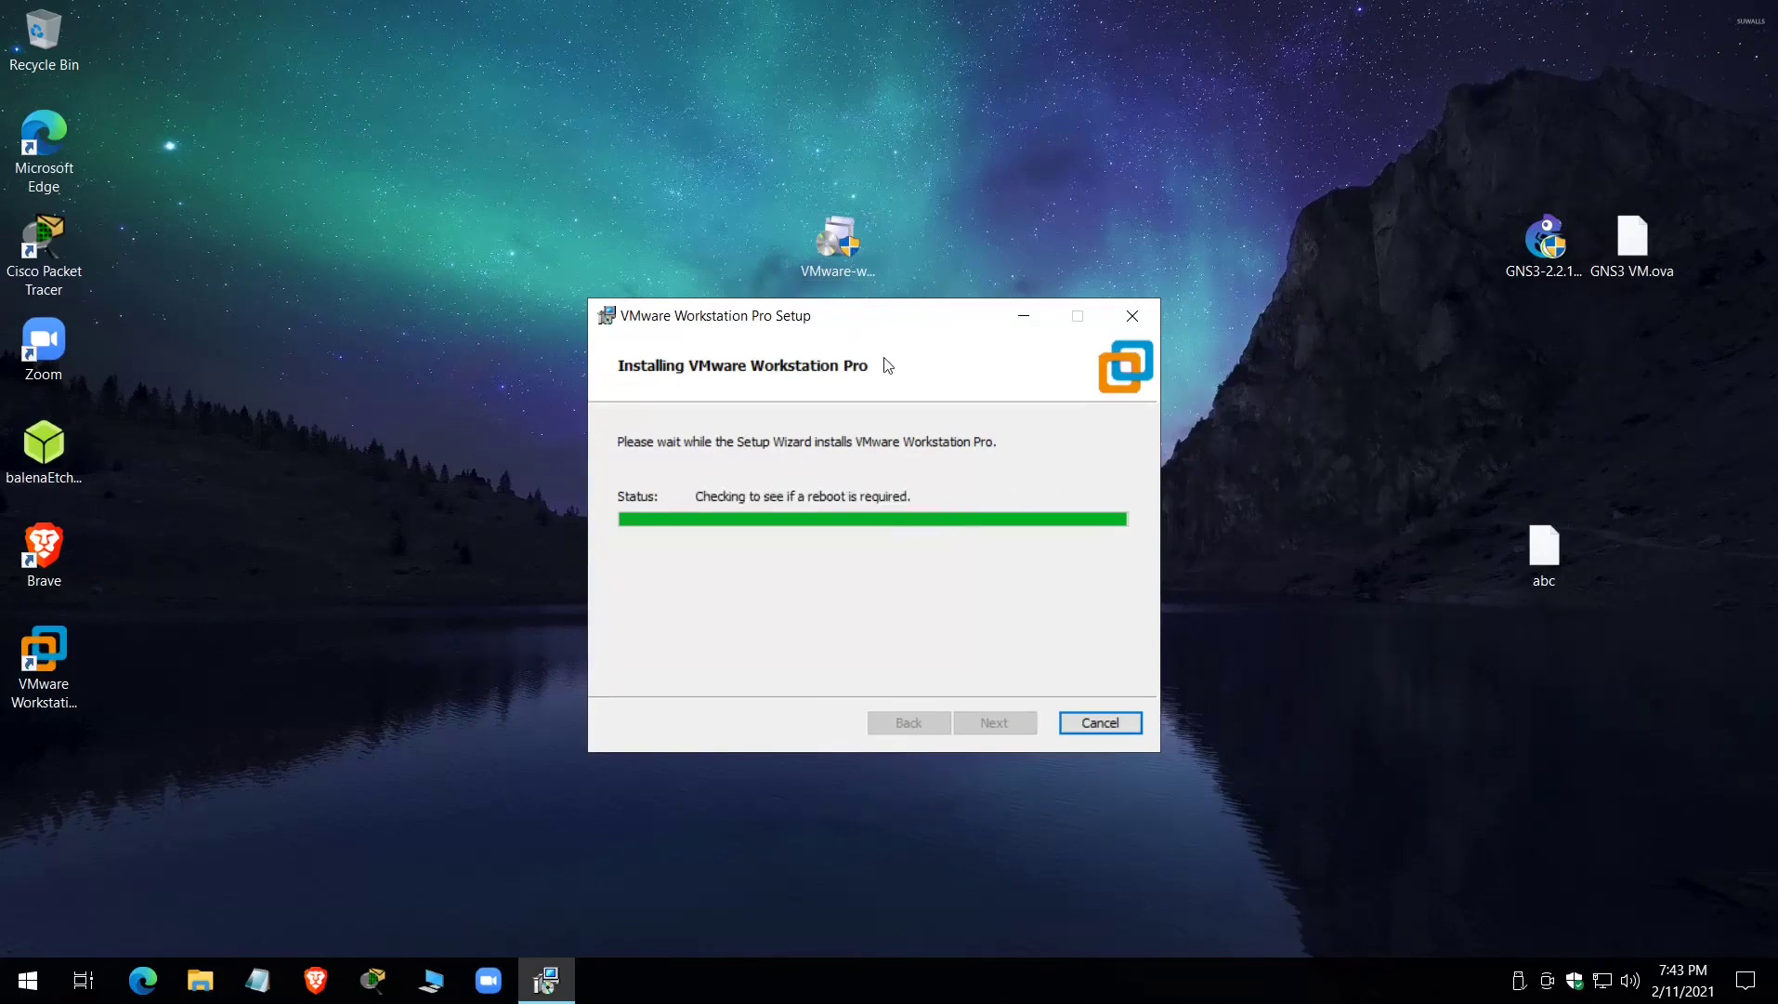
# - Finish the VMware Workstation Pro setup and move its installer icon aside, near the desktop's shortcut column
pyautogui.click(1078, 723)
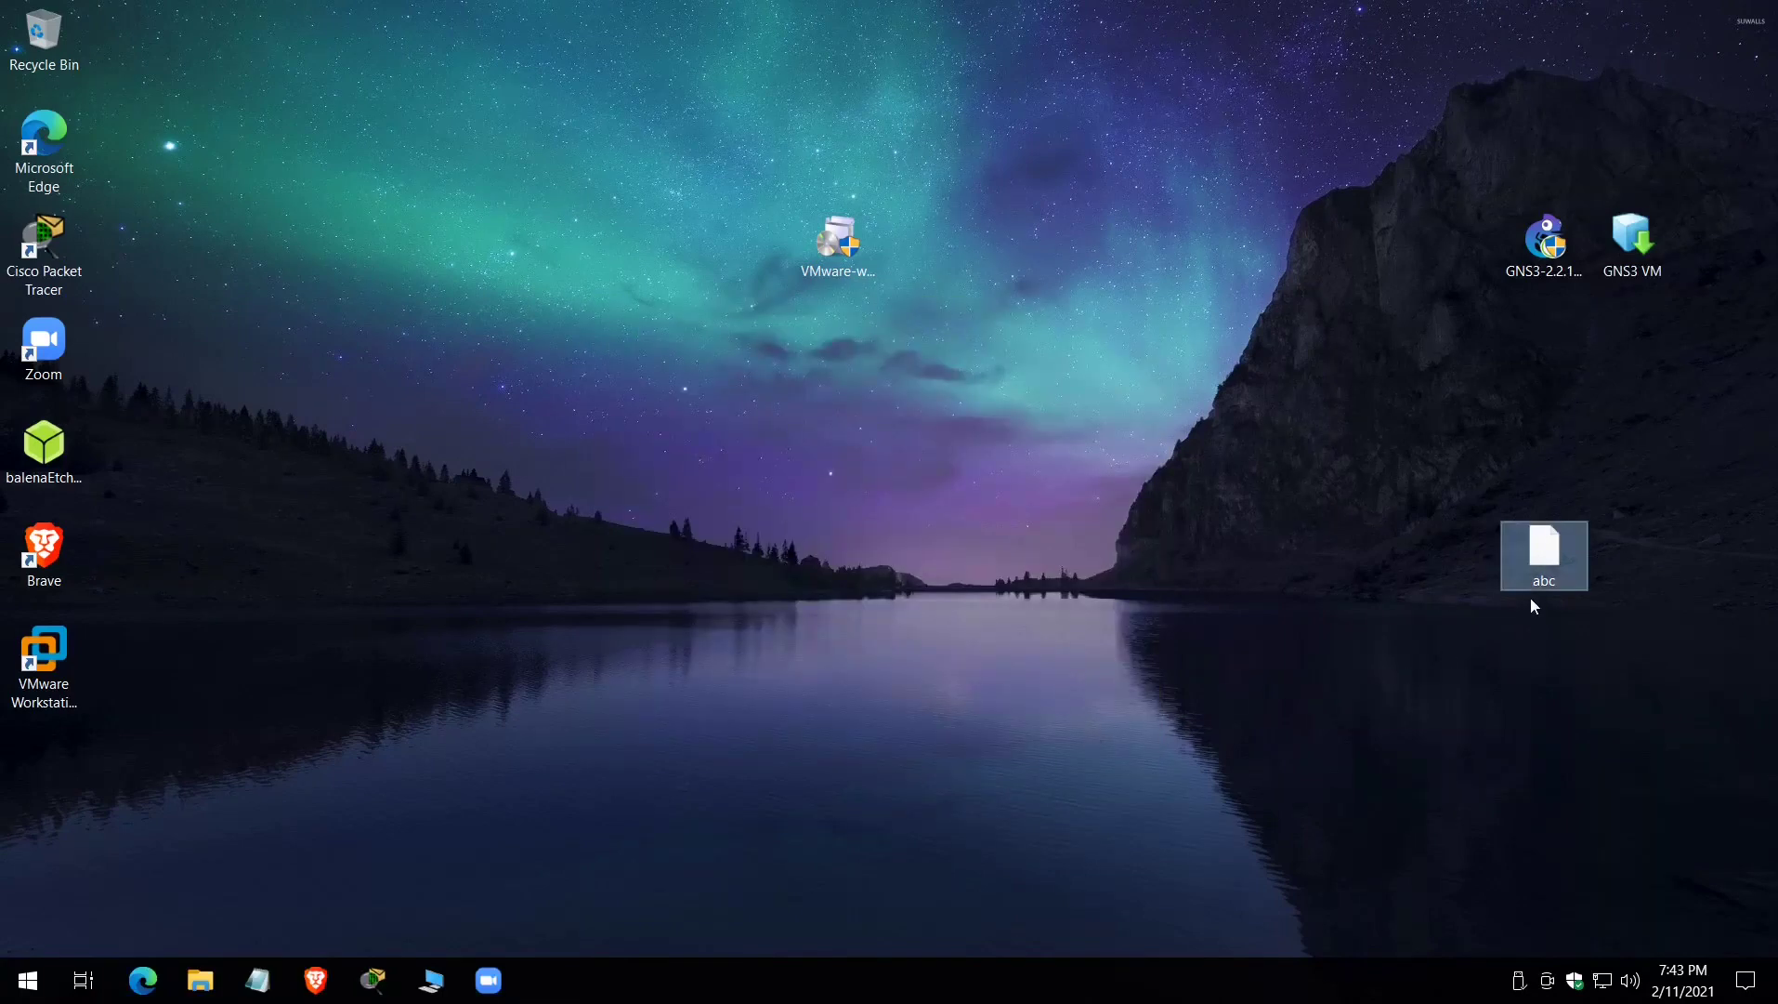
pyautogui.moveTo(837, 244); pyautogui.dragTo(351, 296)
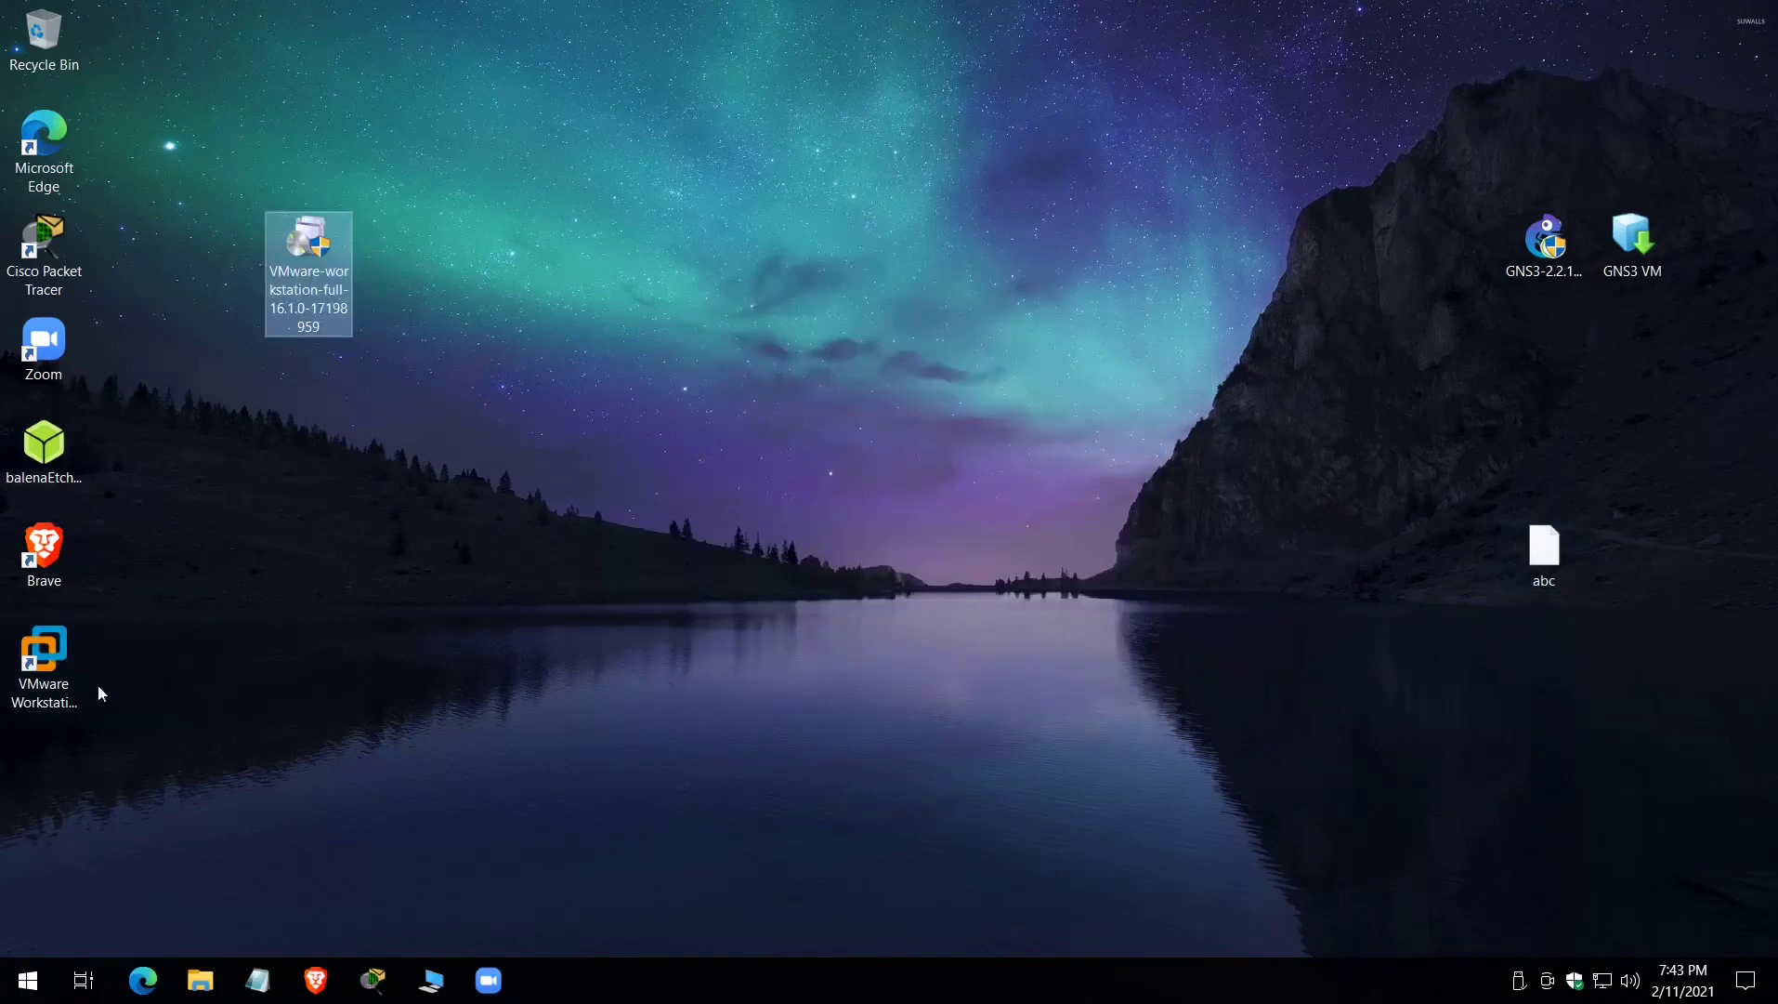
# - Launch VMware Workstation with administrator privilege, finish its welcome dialog and close the program
pyautogui.doubleClick(42, 652)
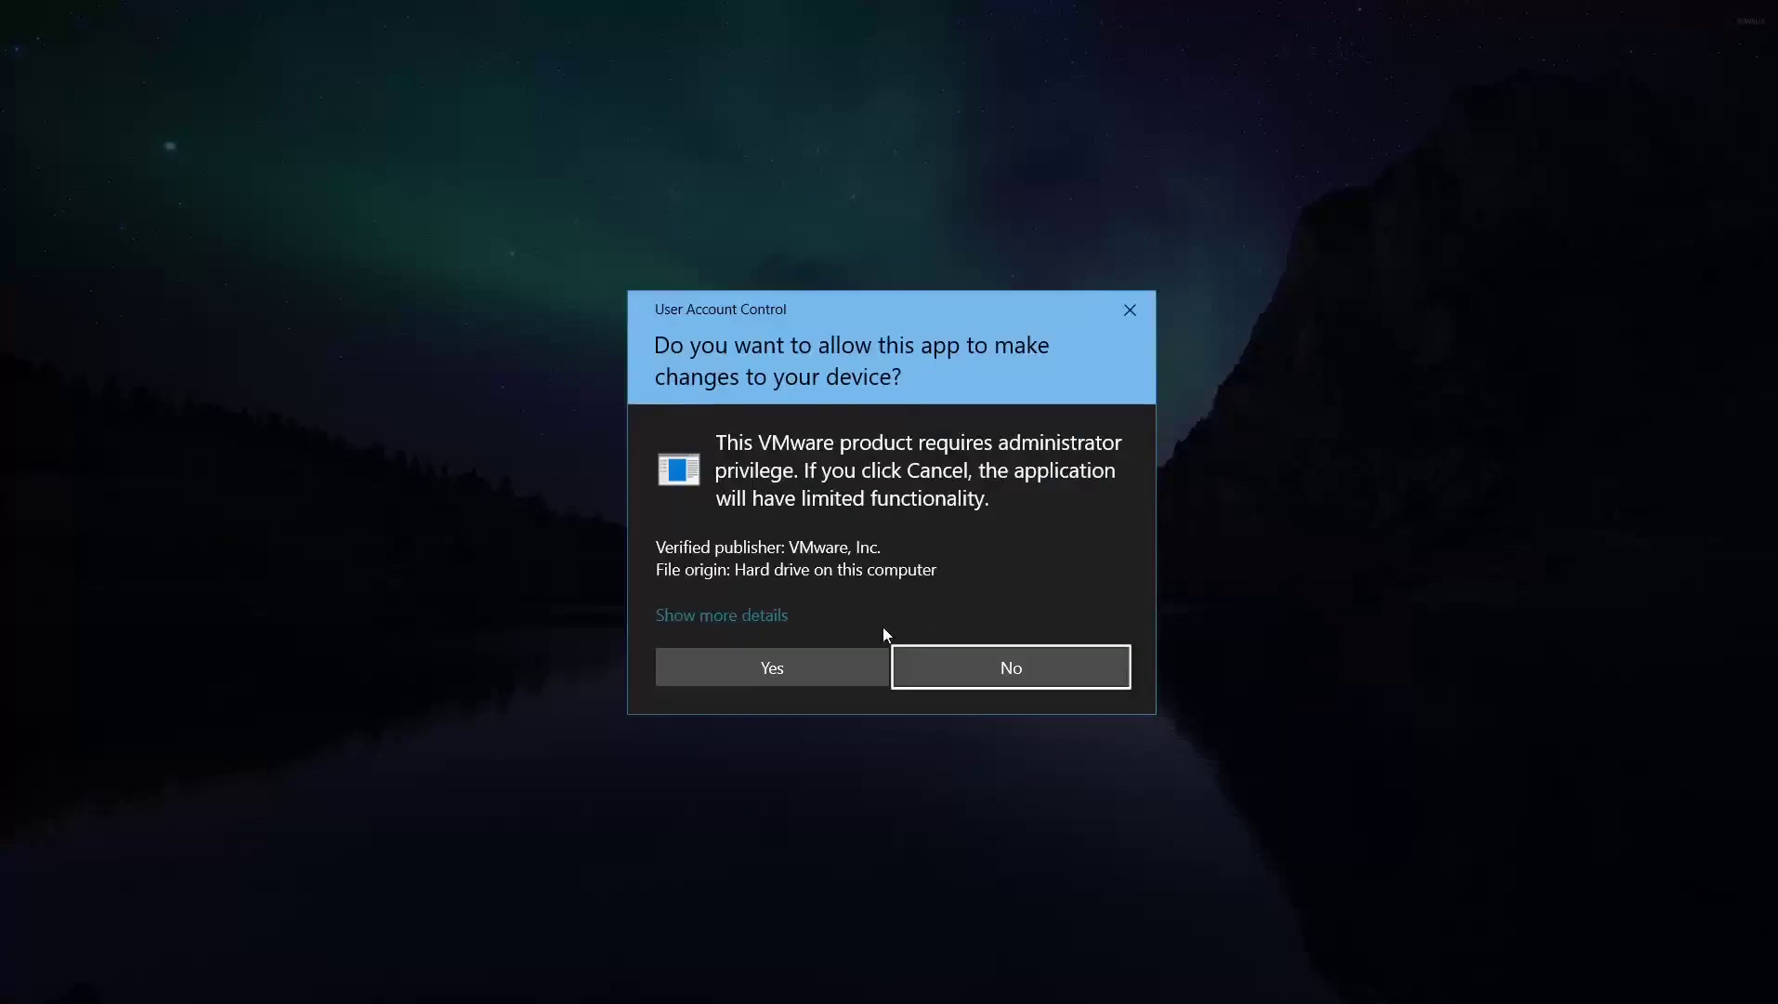
pyautogui.click(813, 668)
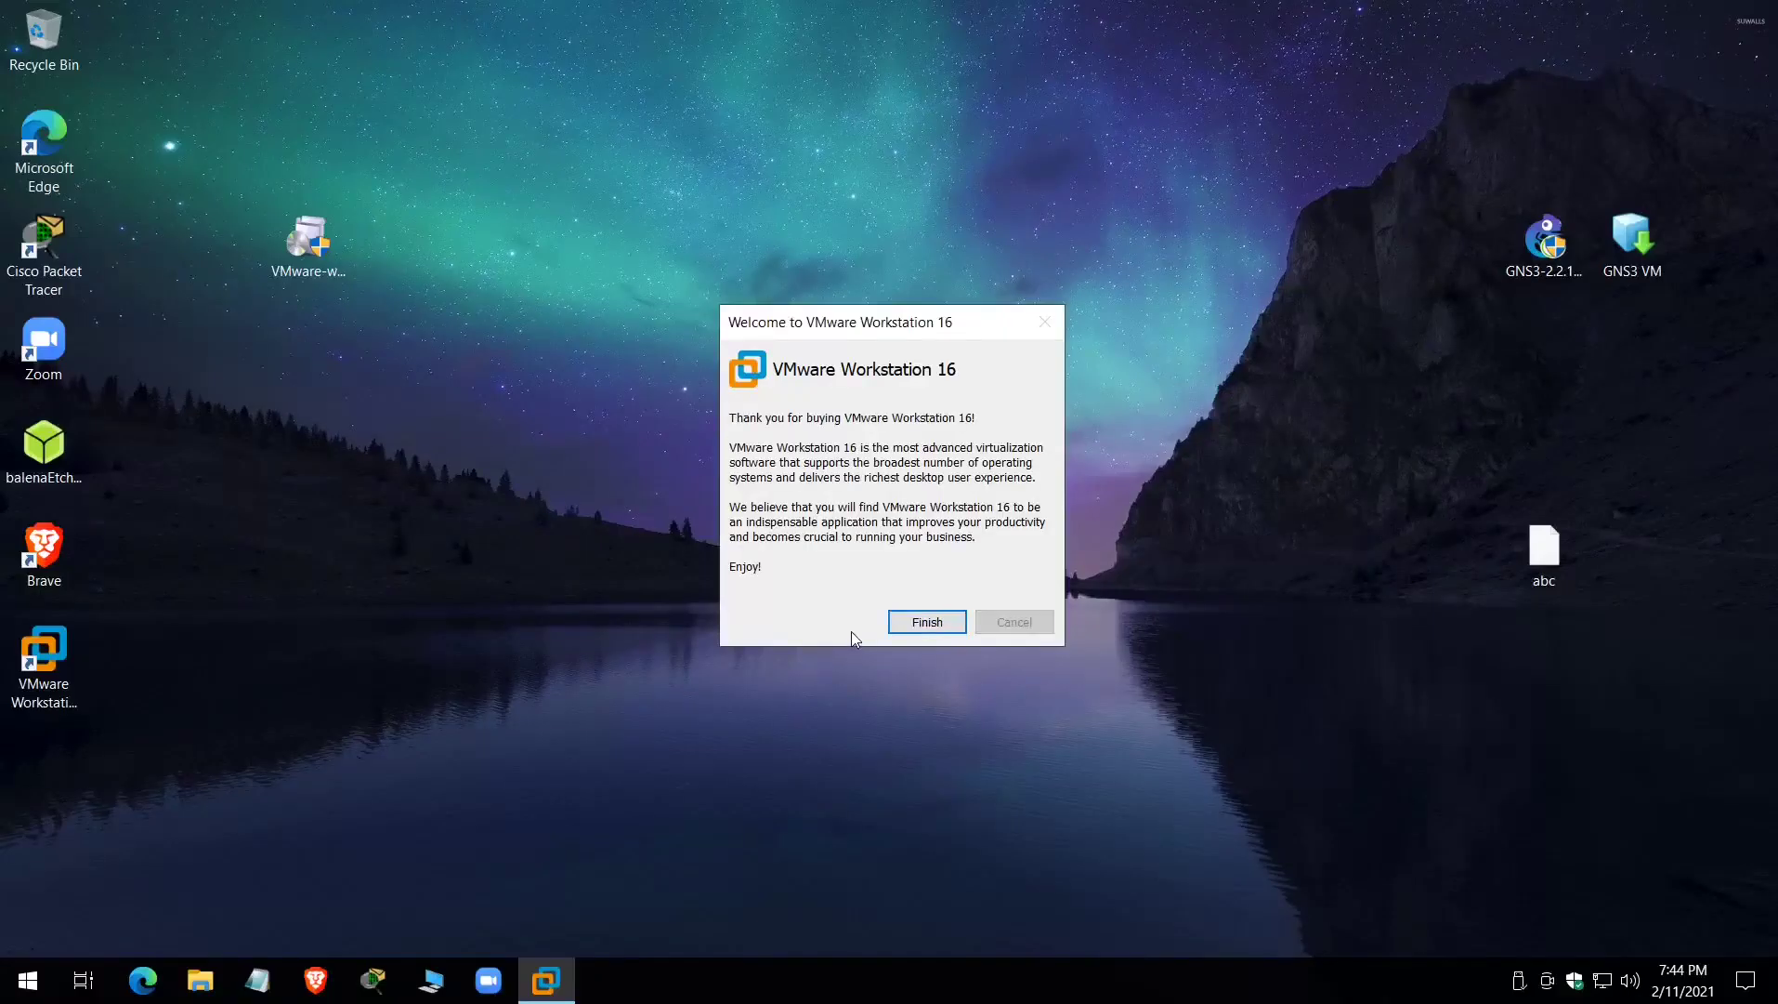
pyautogui.click(906, 624)
pyautogui.moveTo(770, 47); pyautogui.dragTo(889, 121)
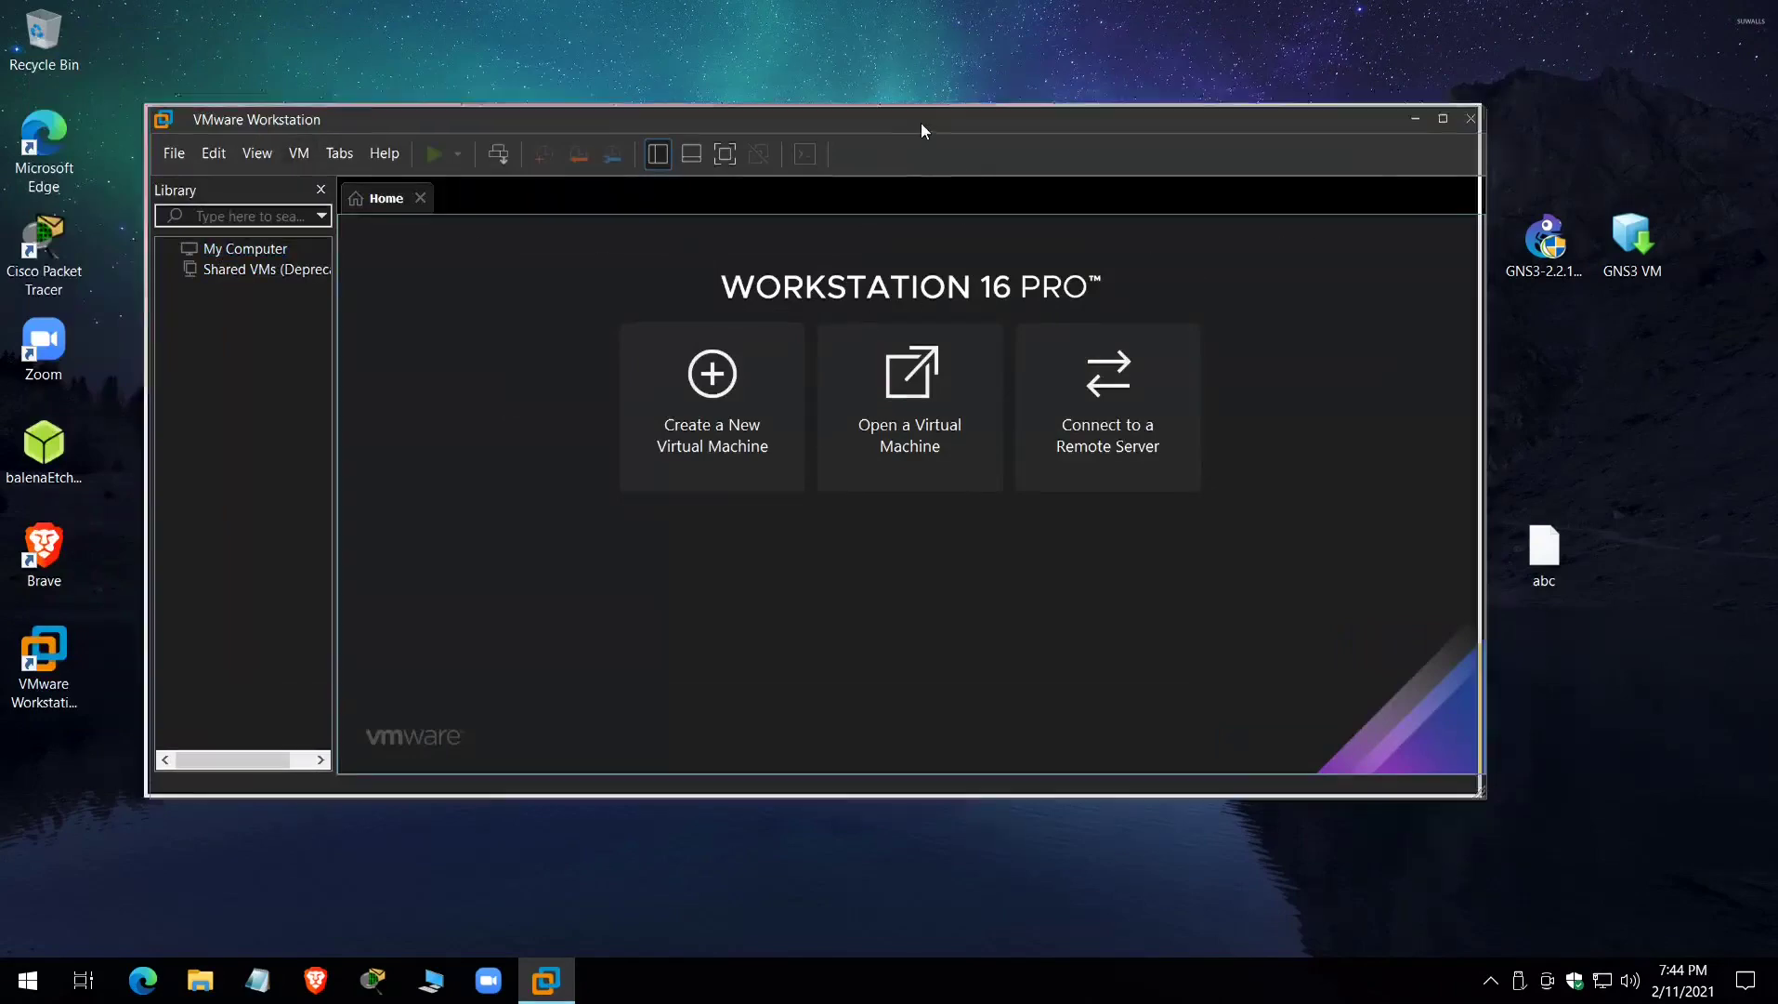
pyautogui.click(1431, 115)
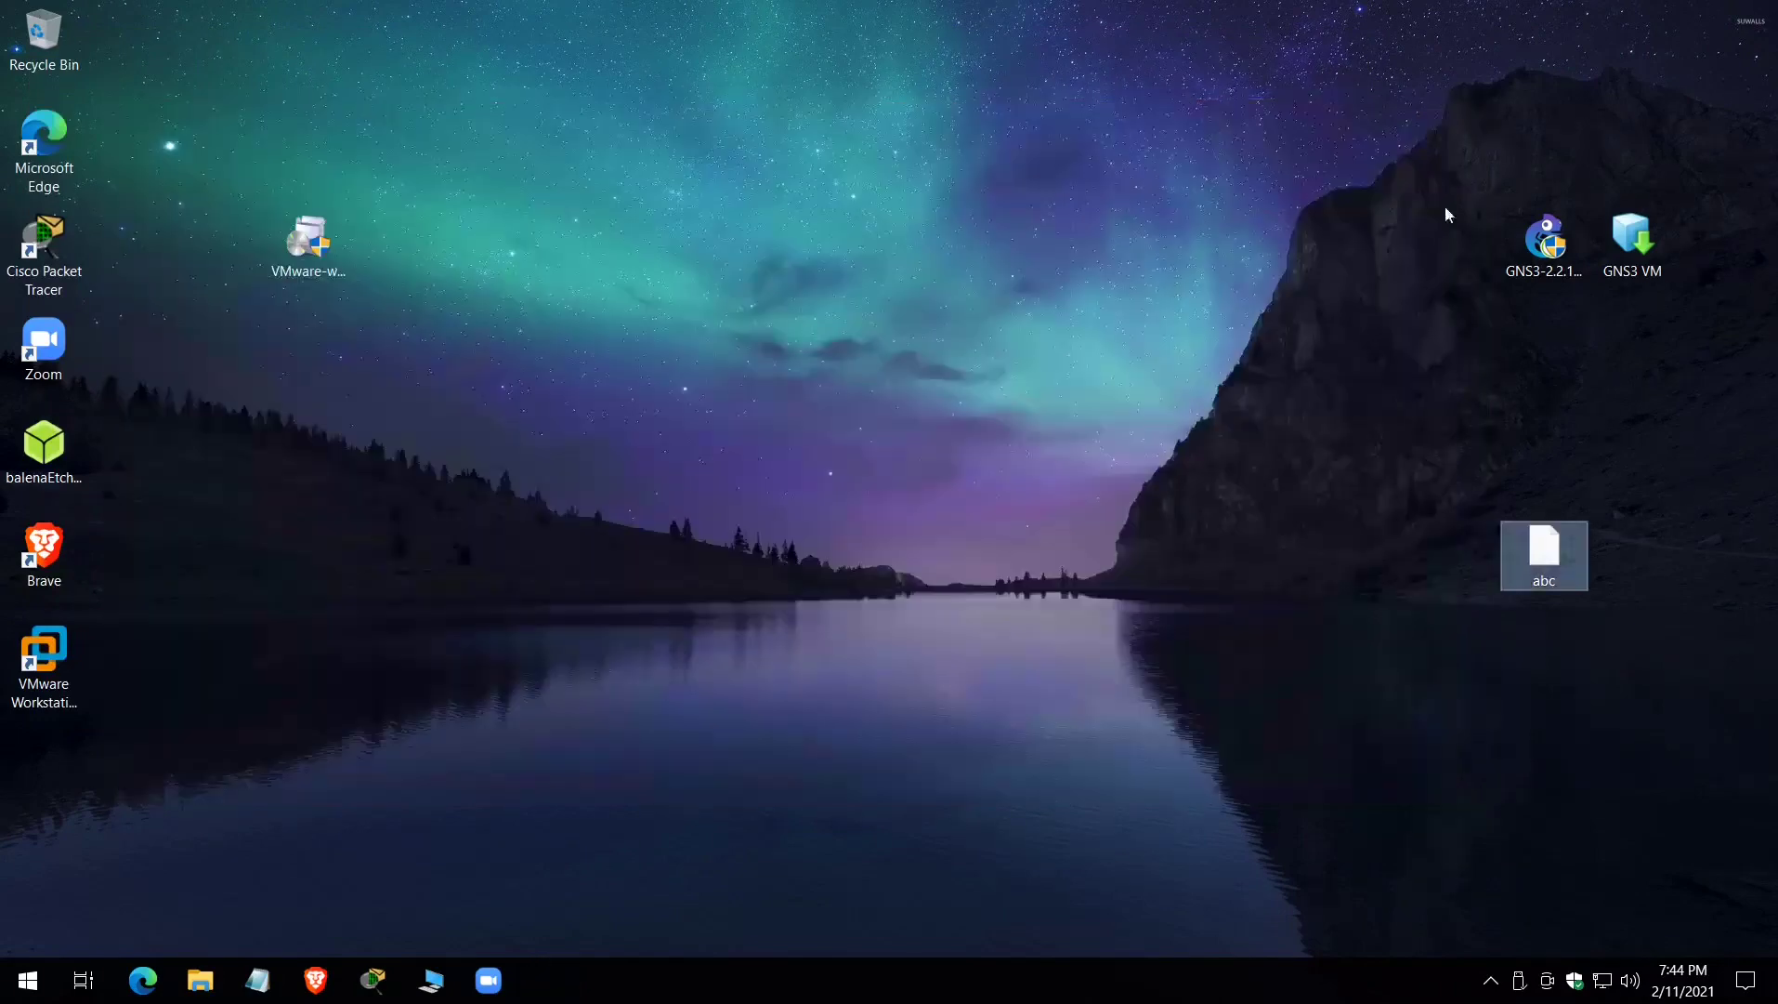
# - Open the GNS3 VM file with VMware Workstation and import it as GNS3 VM at the default storage path
pyautogui.doubleClick(1628, 244)
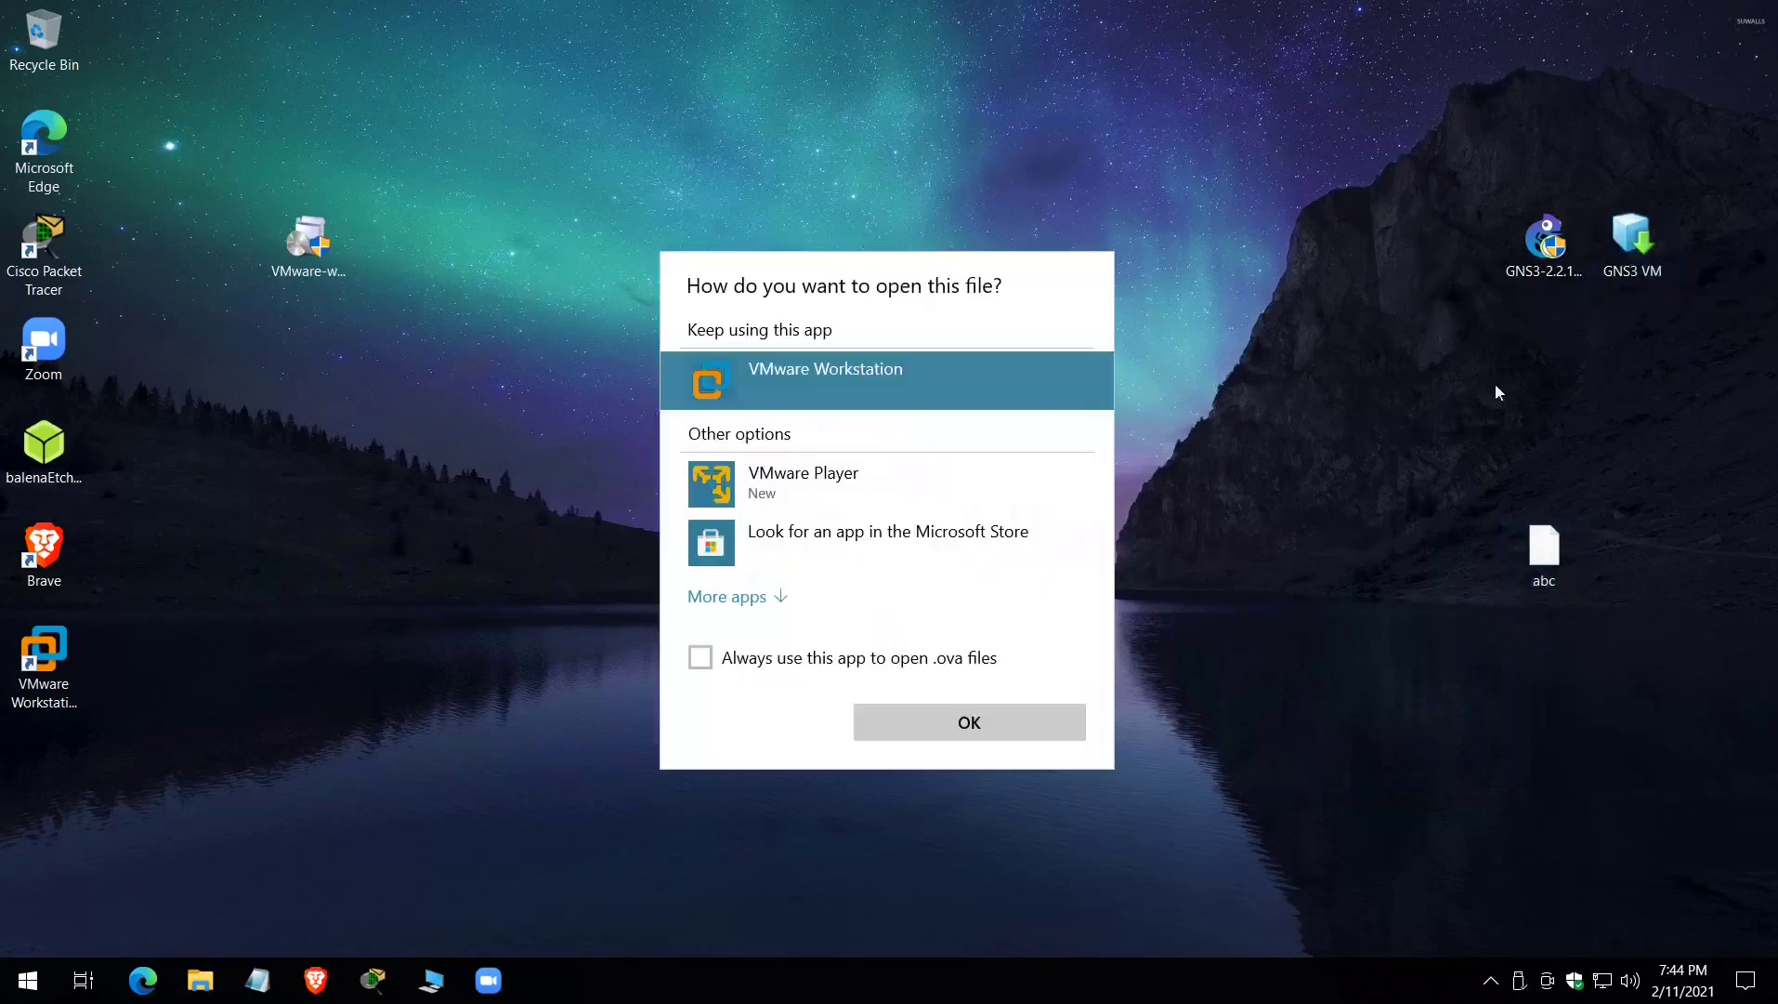
pyautogui.doubleClick(788, 377)
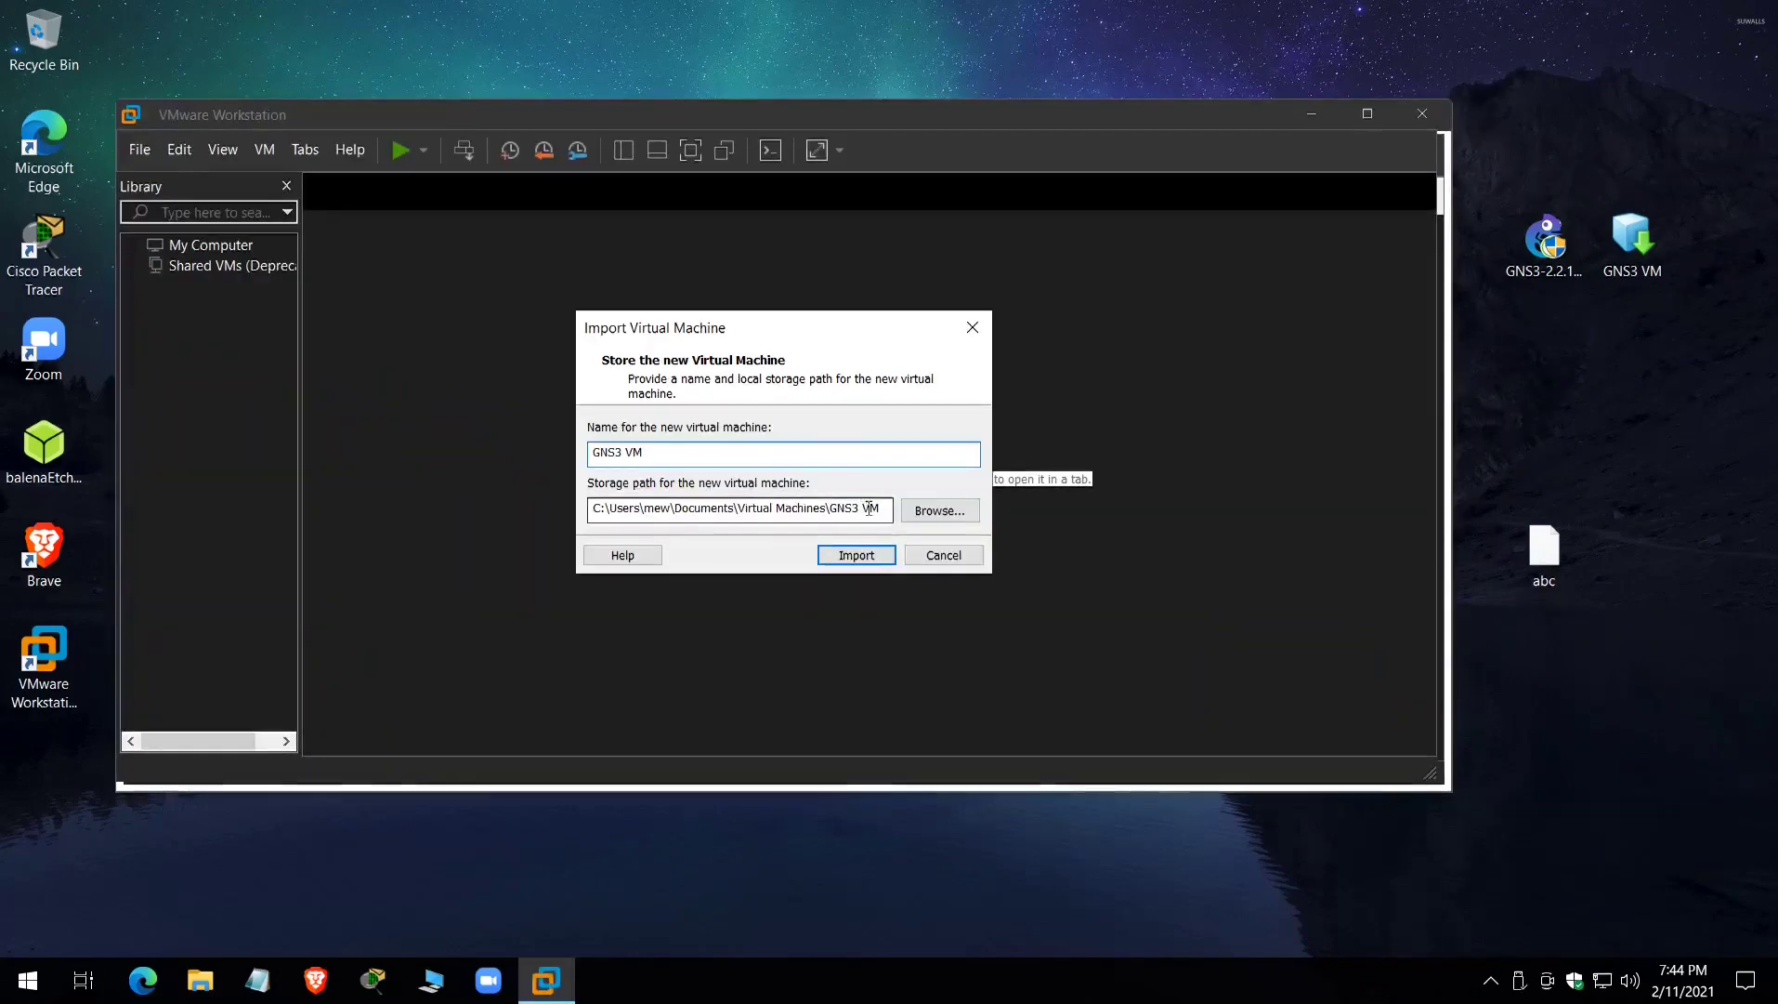
pyautogui.click(863, 556)
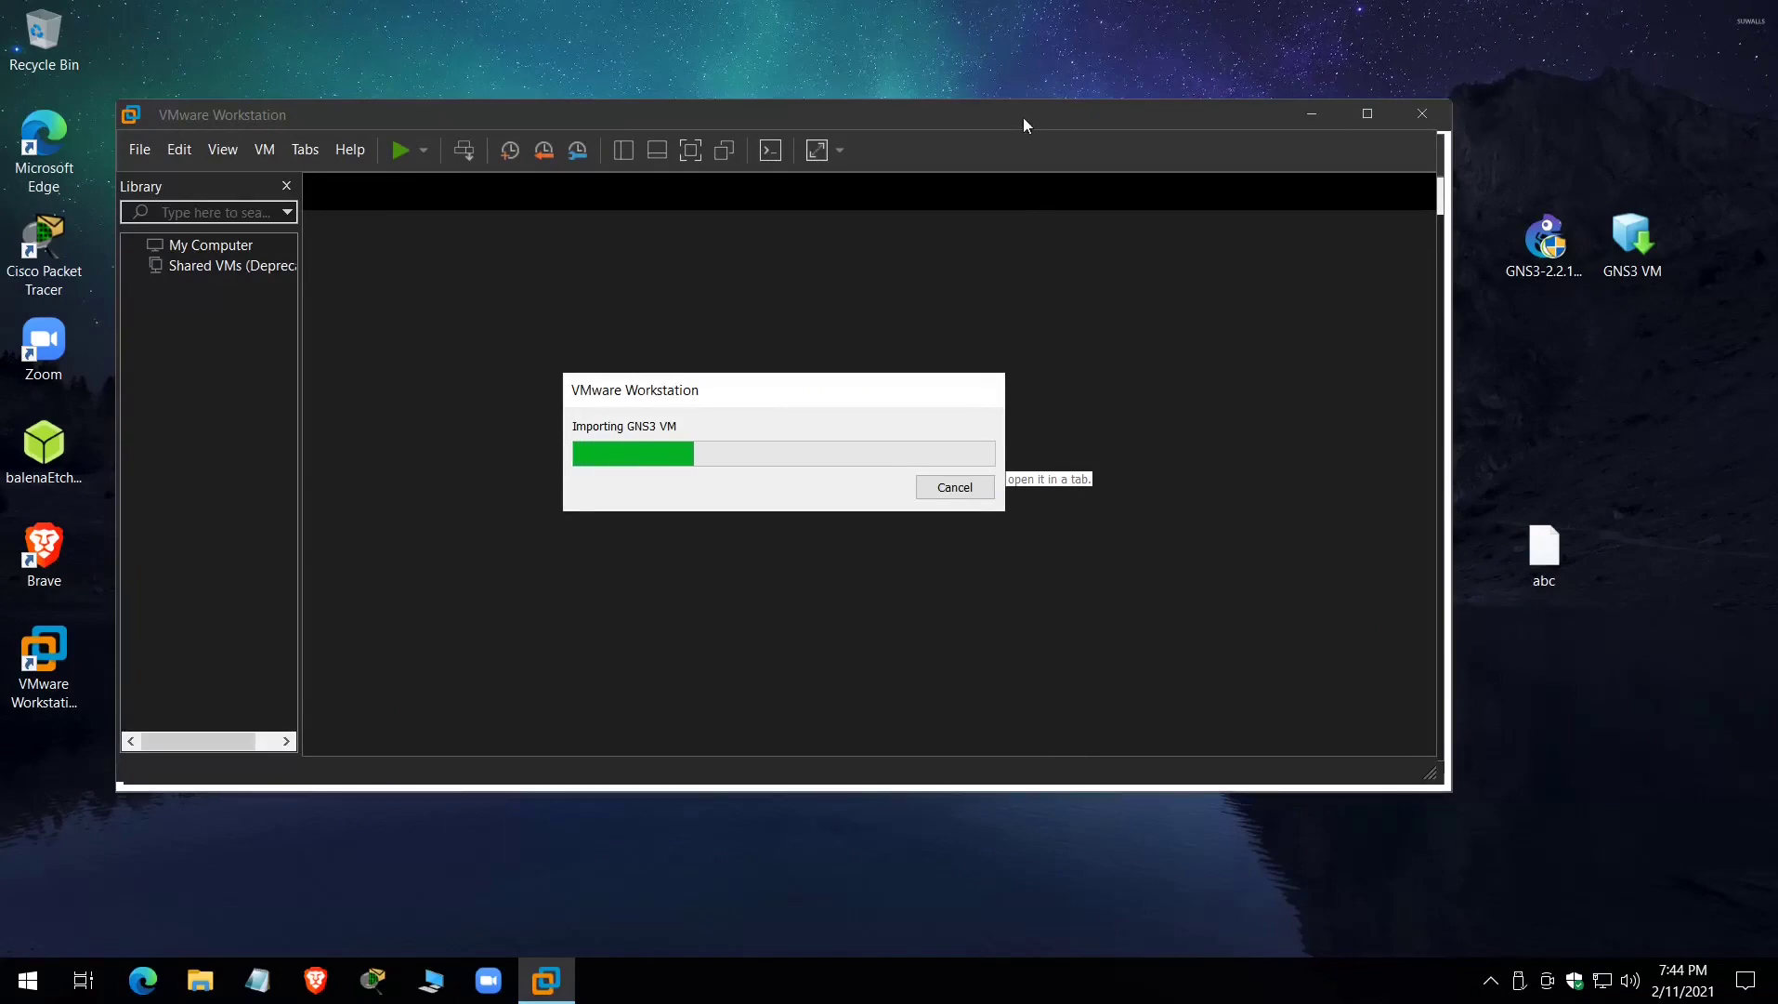
pyautogui.moveTo(1026, 120); pyautogui.dragTo(1030, 166)
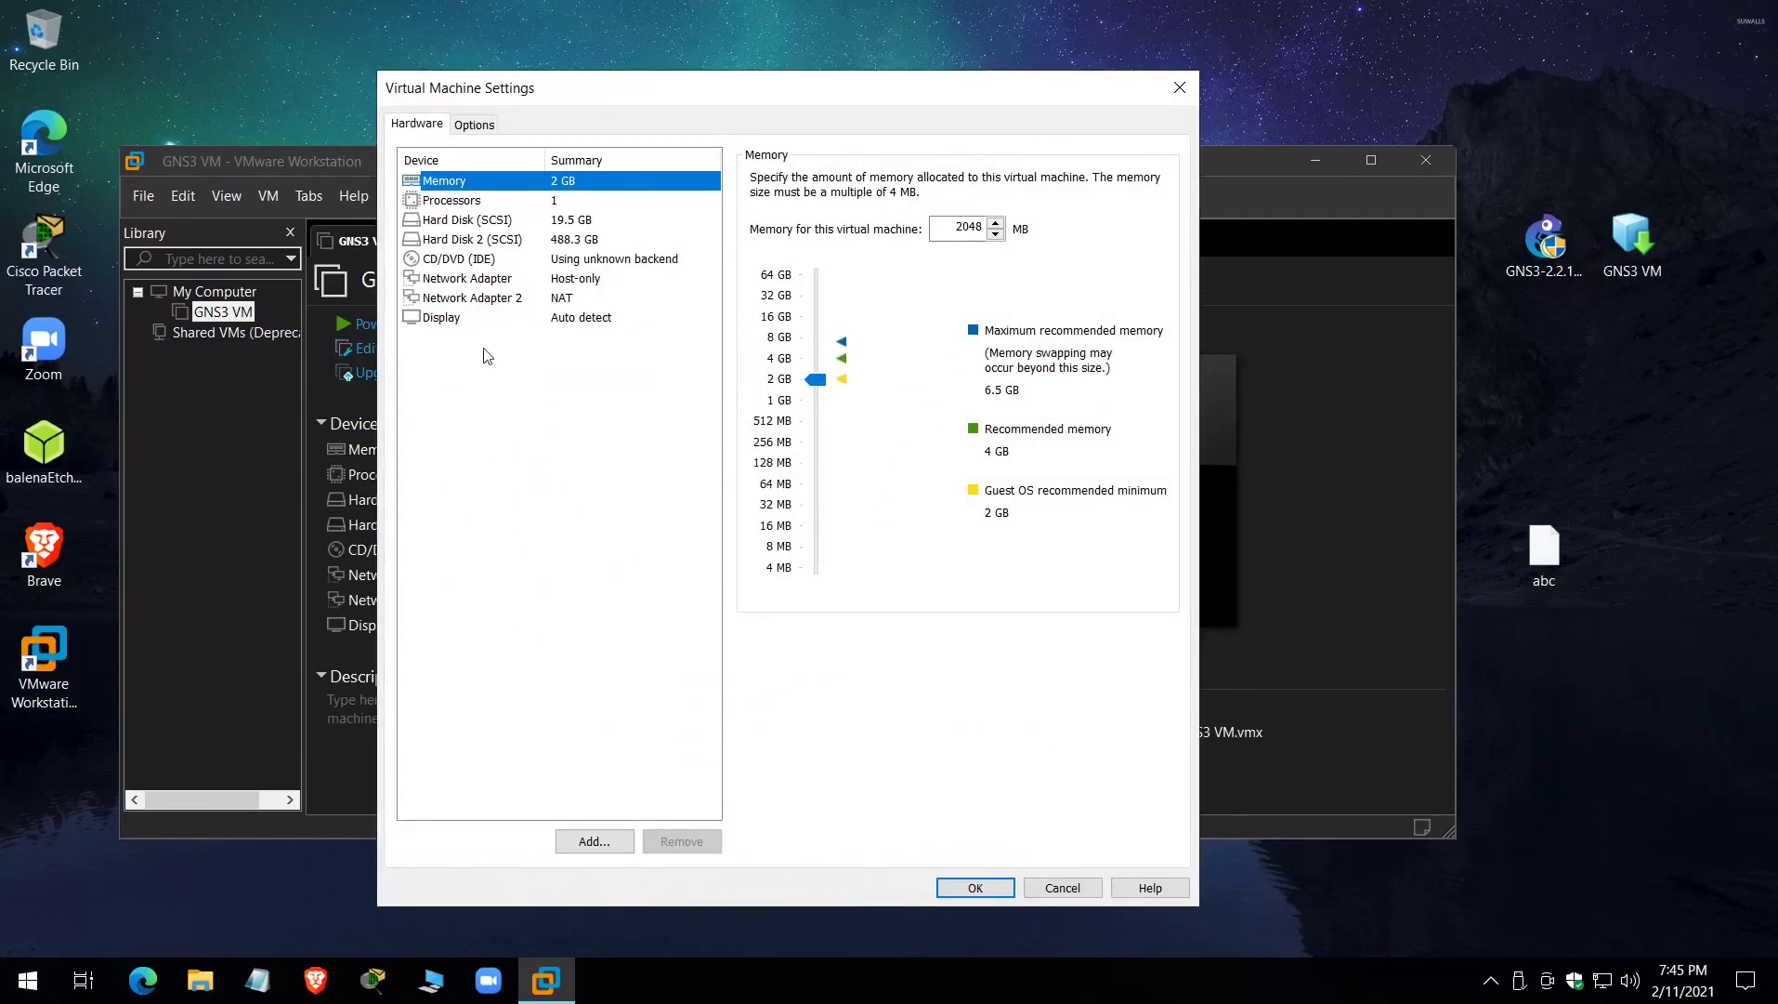
# - Add a third network adapter to the GNS3 VM and set its connection to Bridged
pyautogui.click(462, 286)
pyautogui.click(471, 301)
pyautogui.click(602, 841)
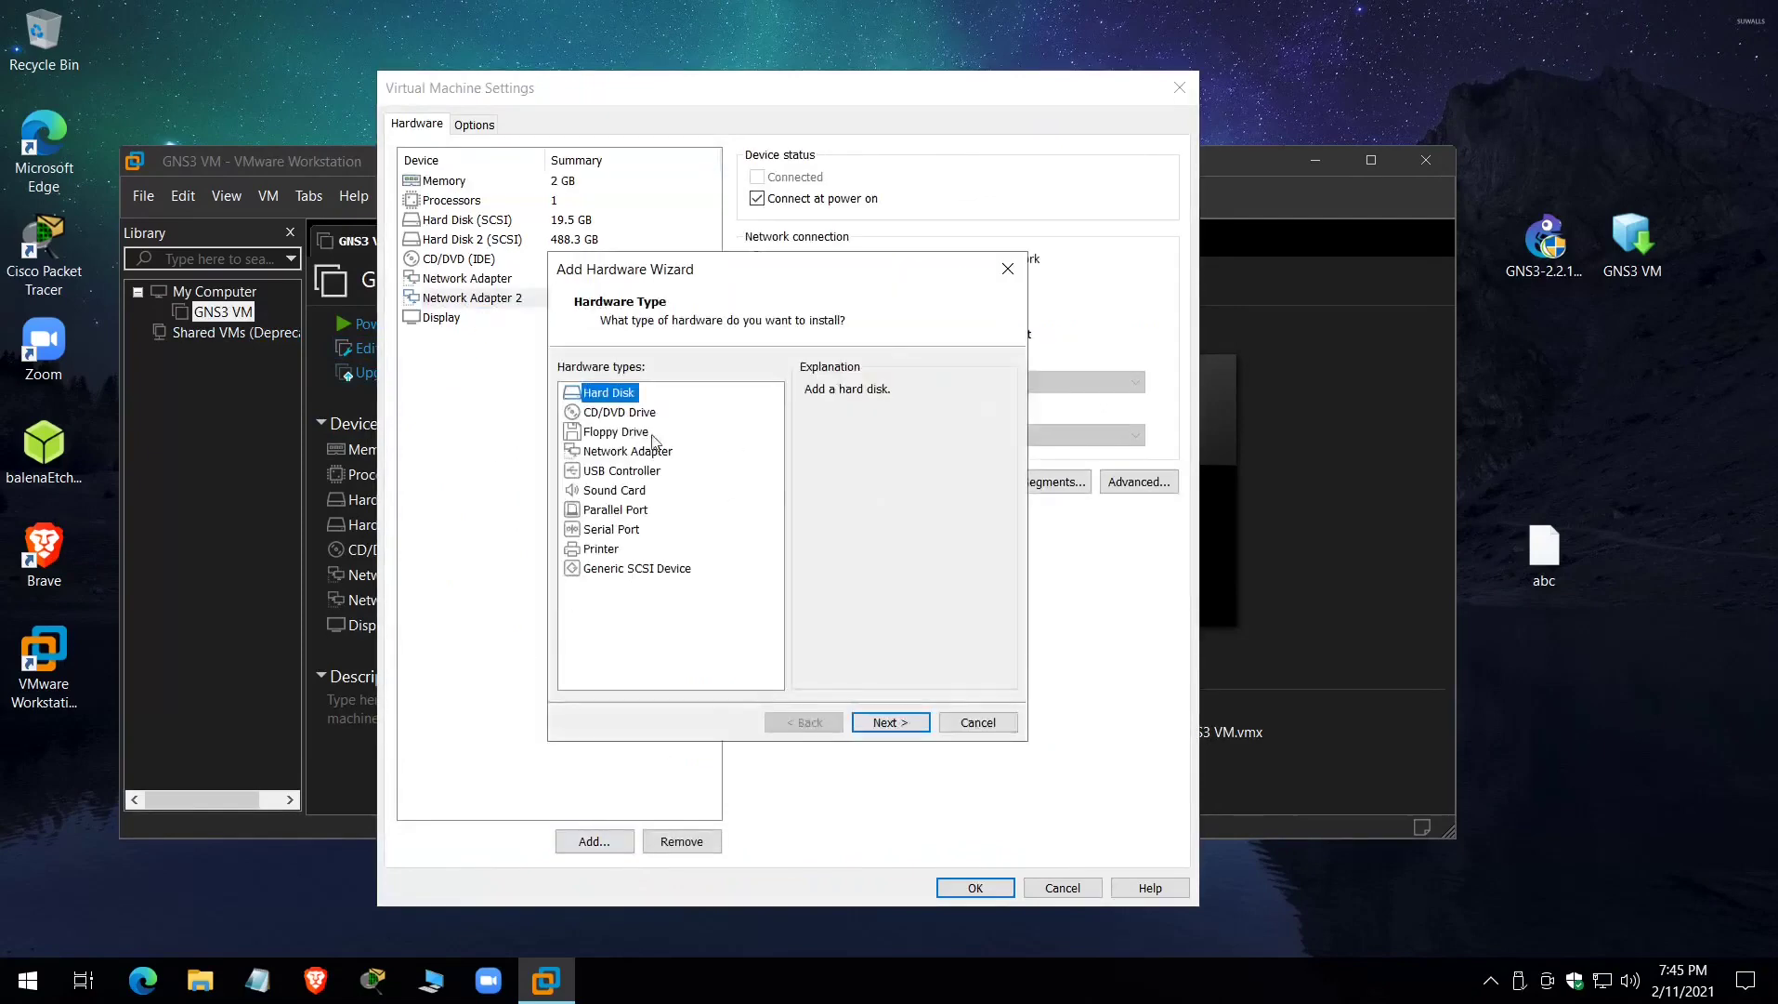
pyautogui.click(619, 451)
pyautogui.click(894, 719)
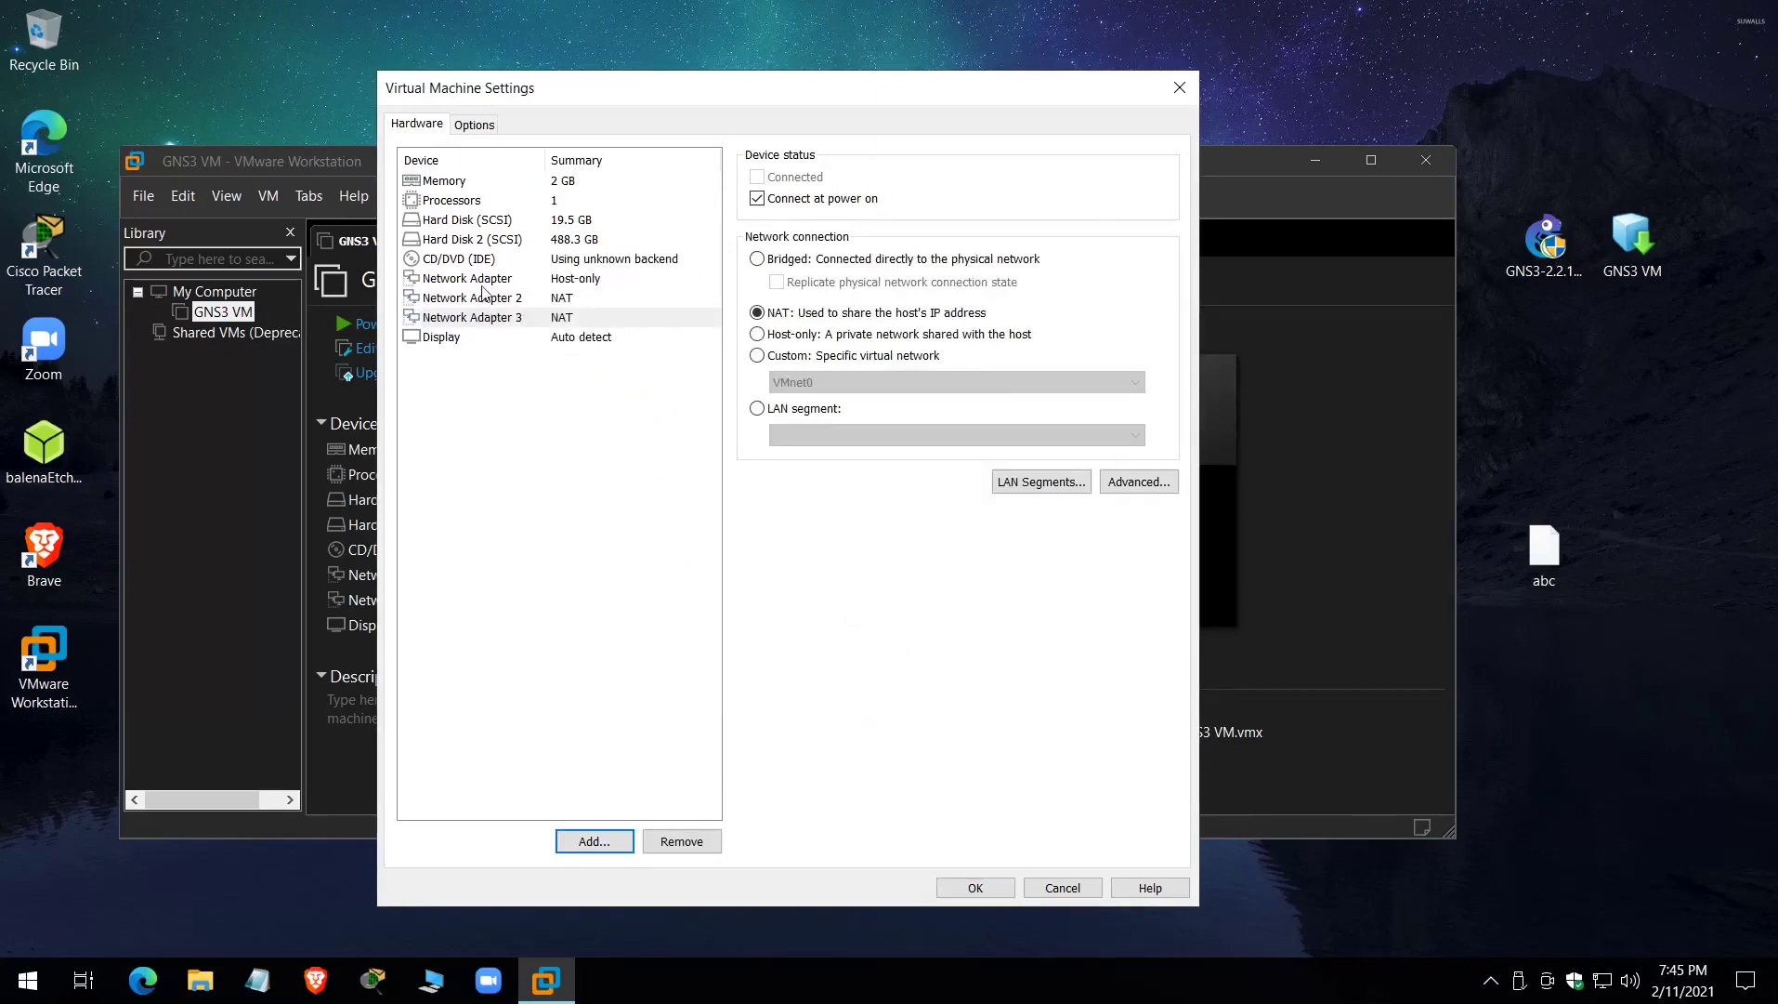
pyautogui.click(756, 260)
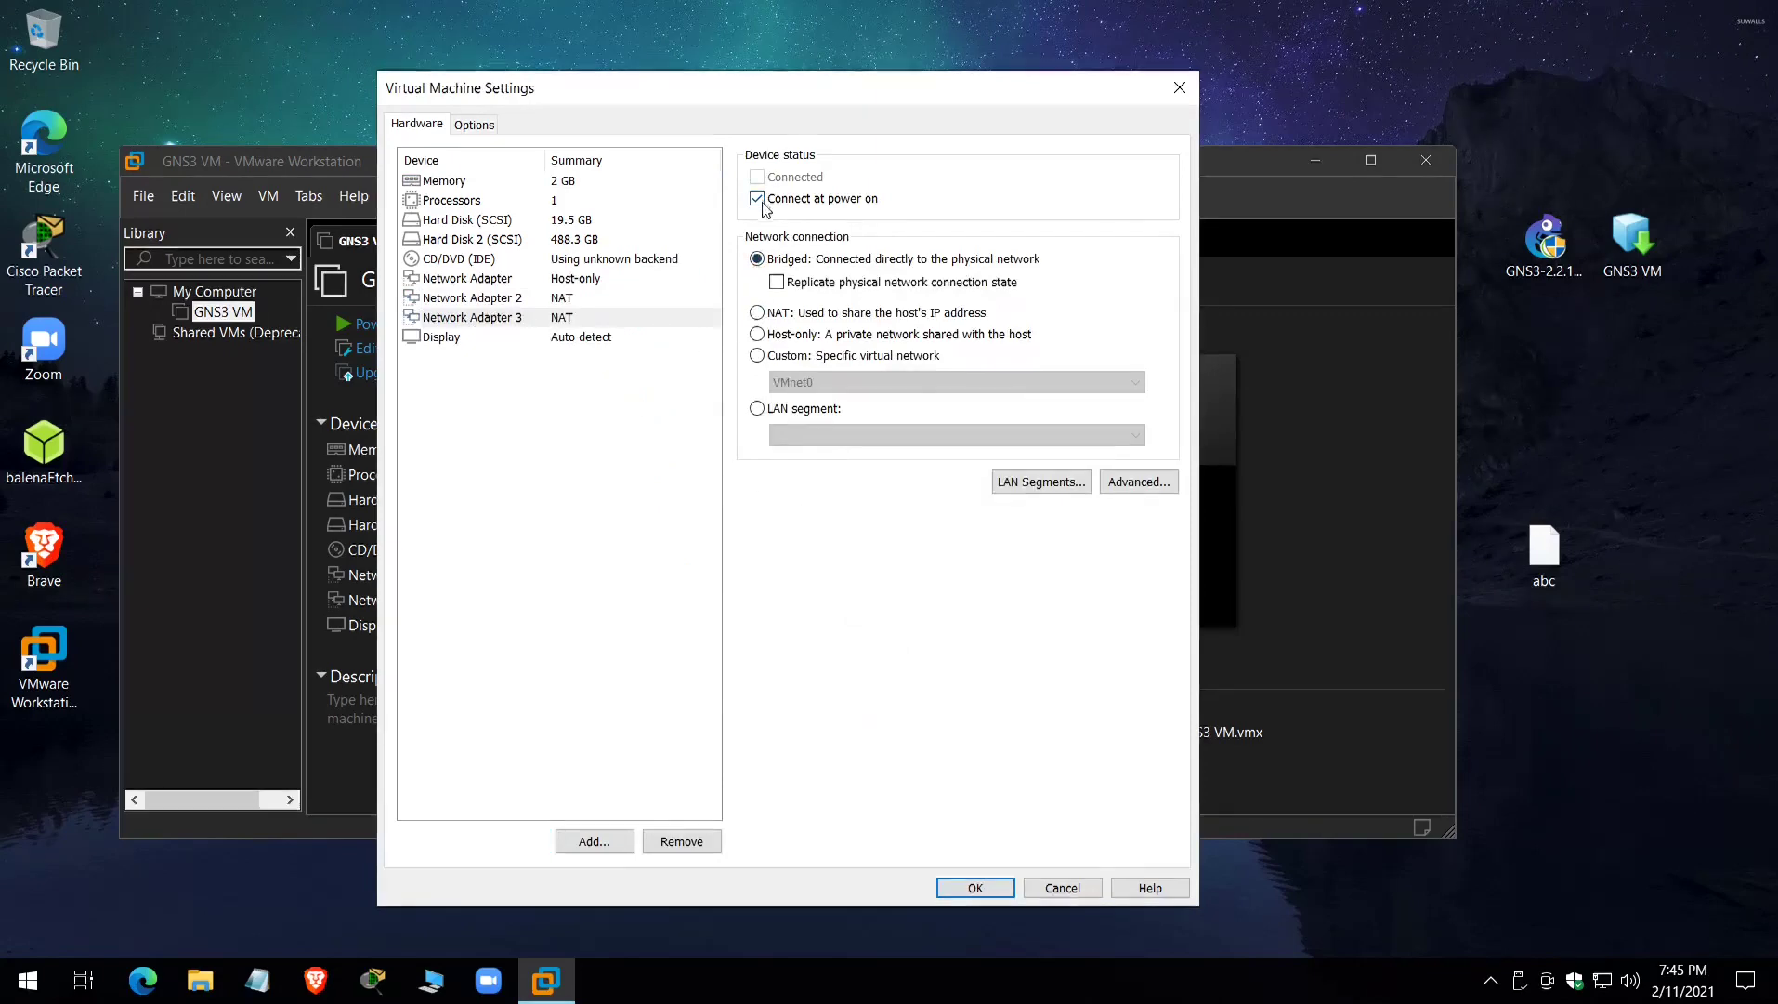
# - Set the GNS3 VM's memory to 4096 MB and its number of processors to 2
pyautogui.click(526, 183)
pyautogui.moveTo(819, 381); pyautogui.dragTo(817, 360)
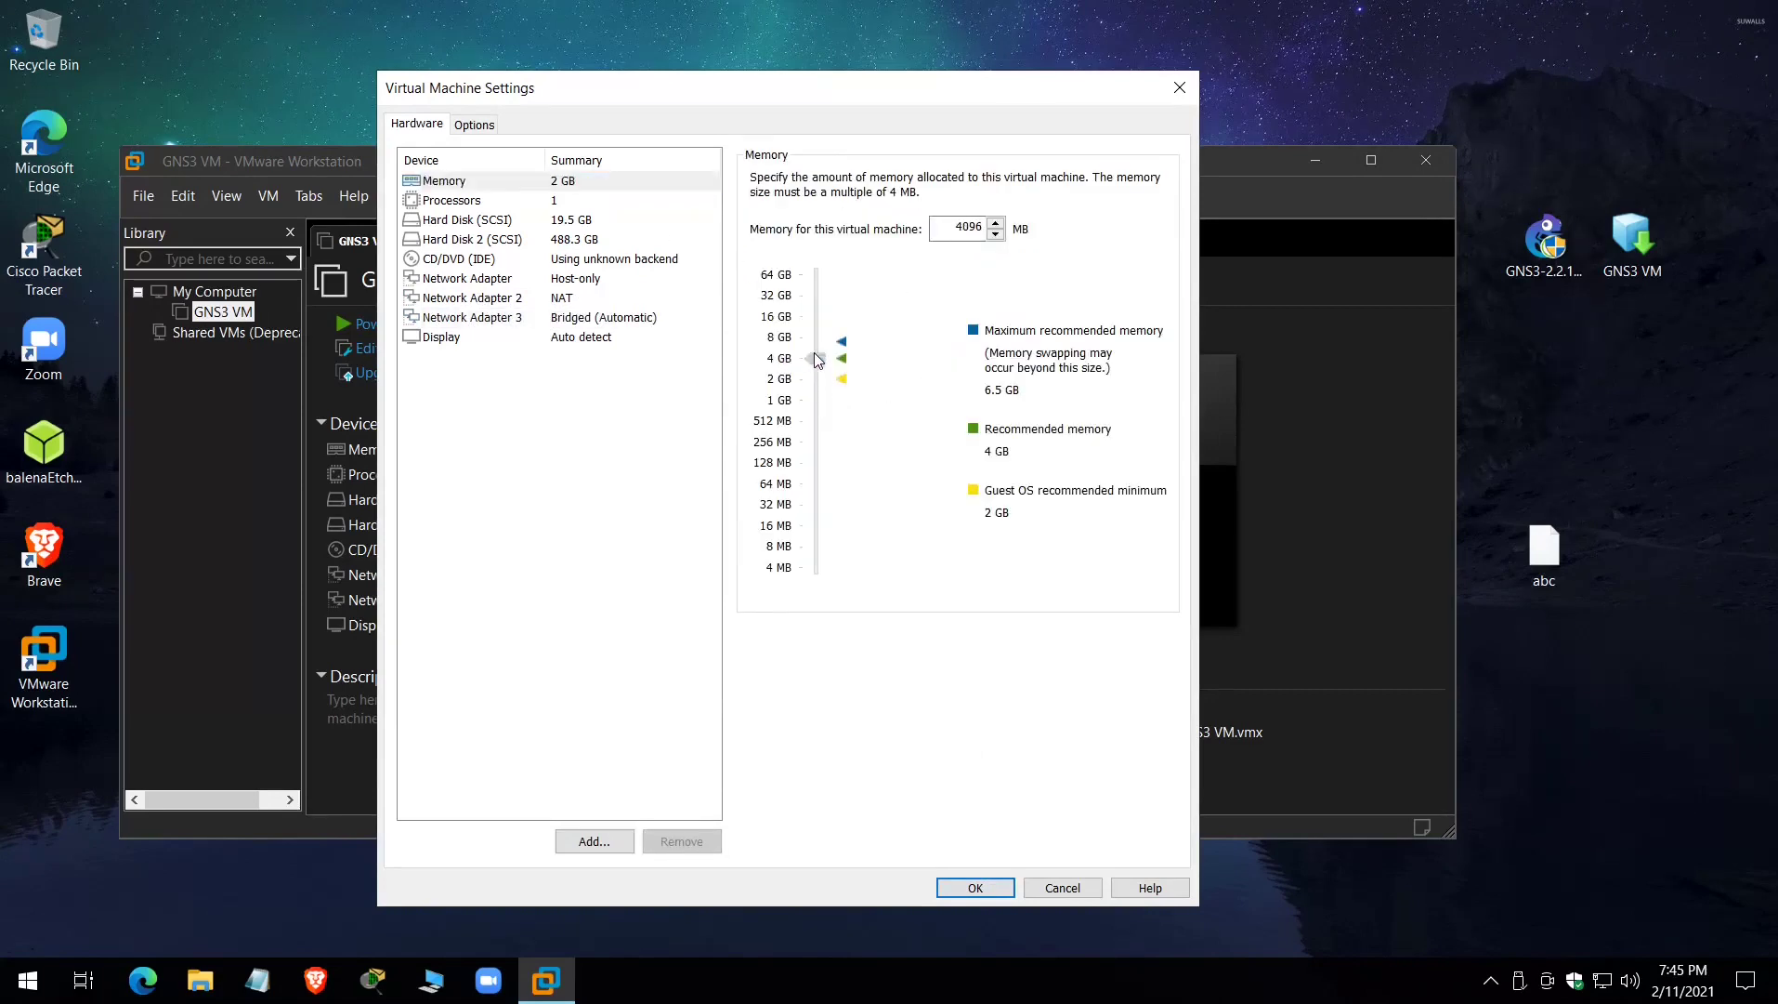
pyautogui.click(562, 202)
pyautogui.click(1013, 181)
pyautogui.click(996, 217)
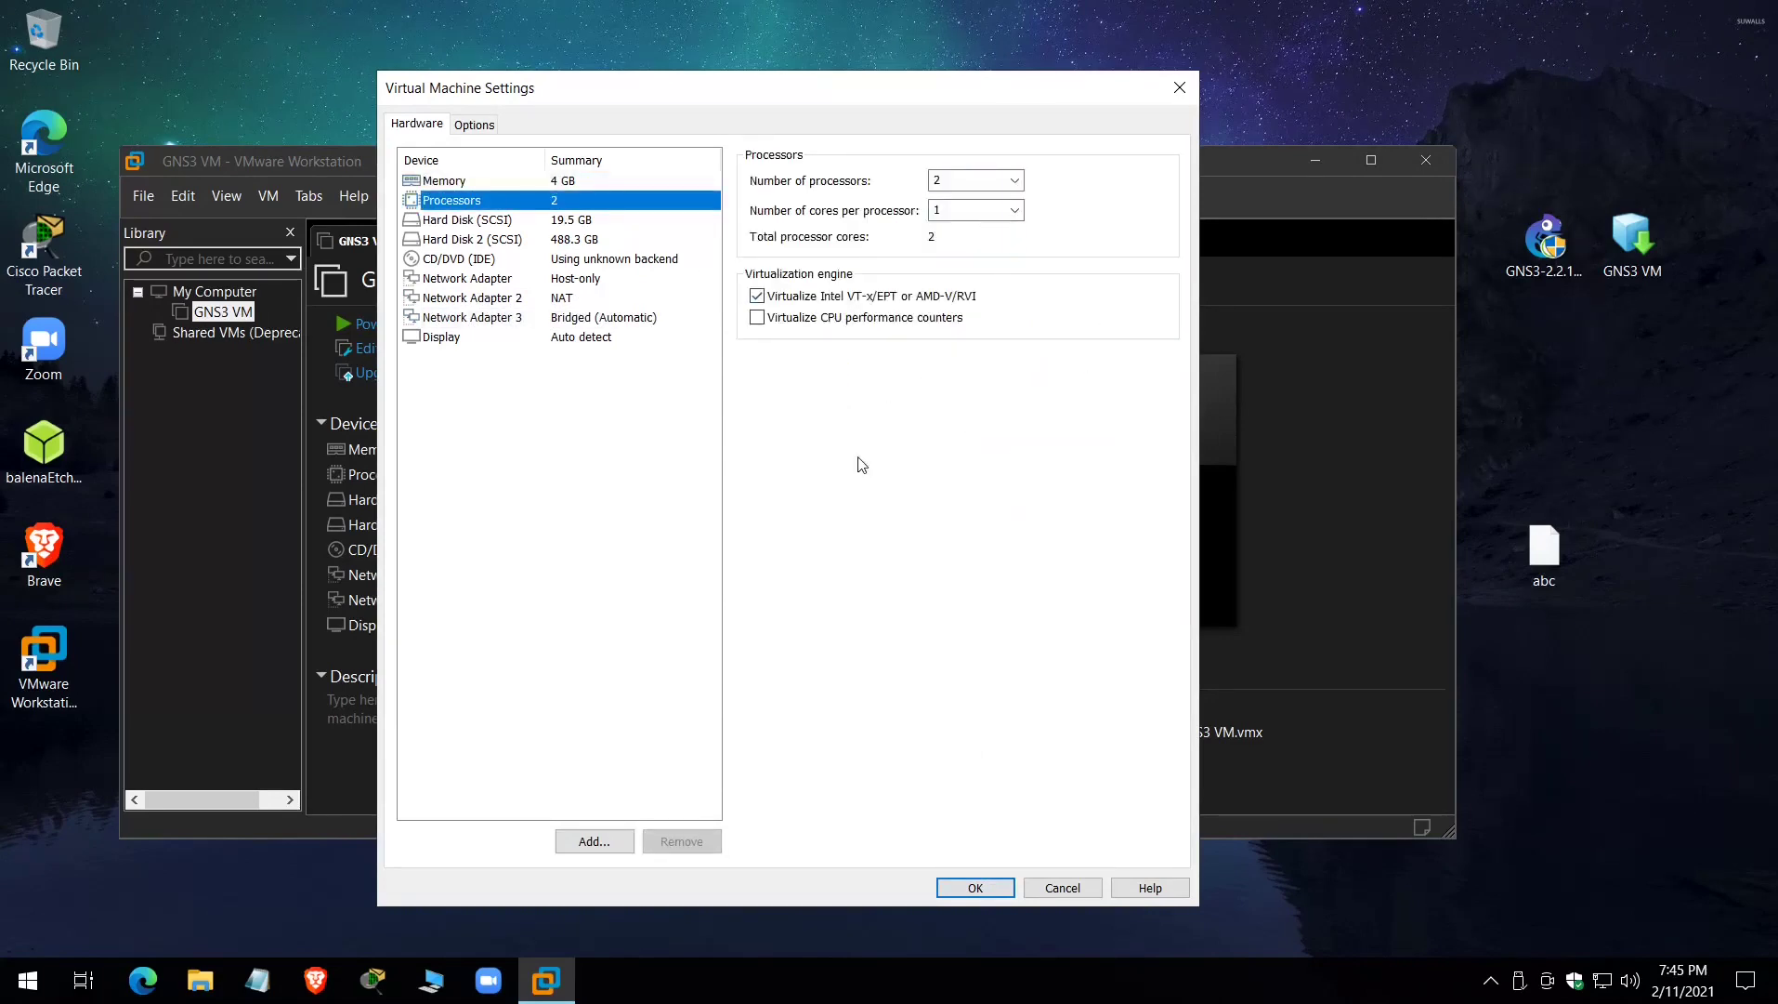
pyautogui.click(994, 211)
pyautogui.click(992, 245)
pyautogui.click(1015, 214)
pyautogui.click(1013, 231)
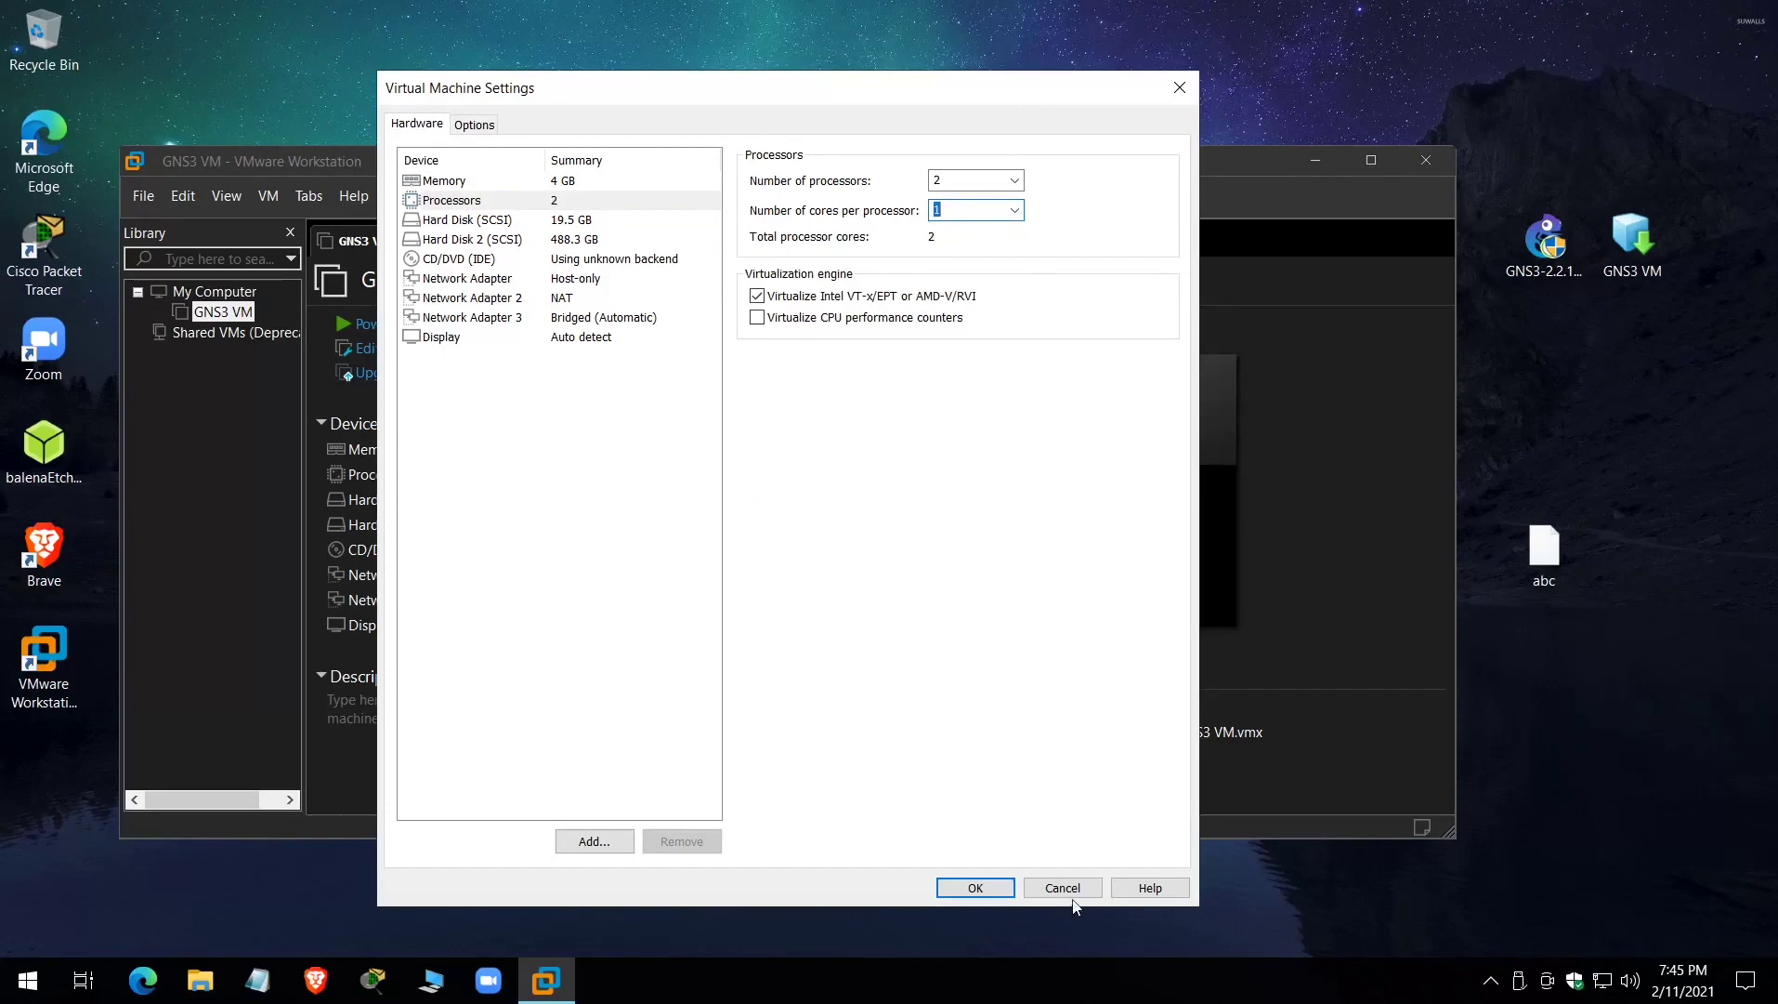
# - Save the GNS3 VM's settings, close VMware Workstation and refresh the desktop
pyautogui.click(957, 887)
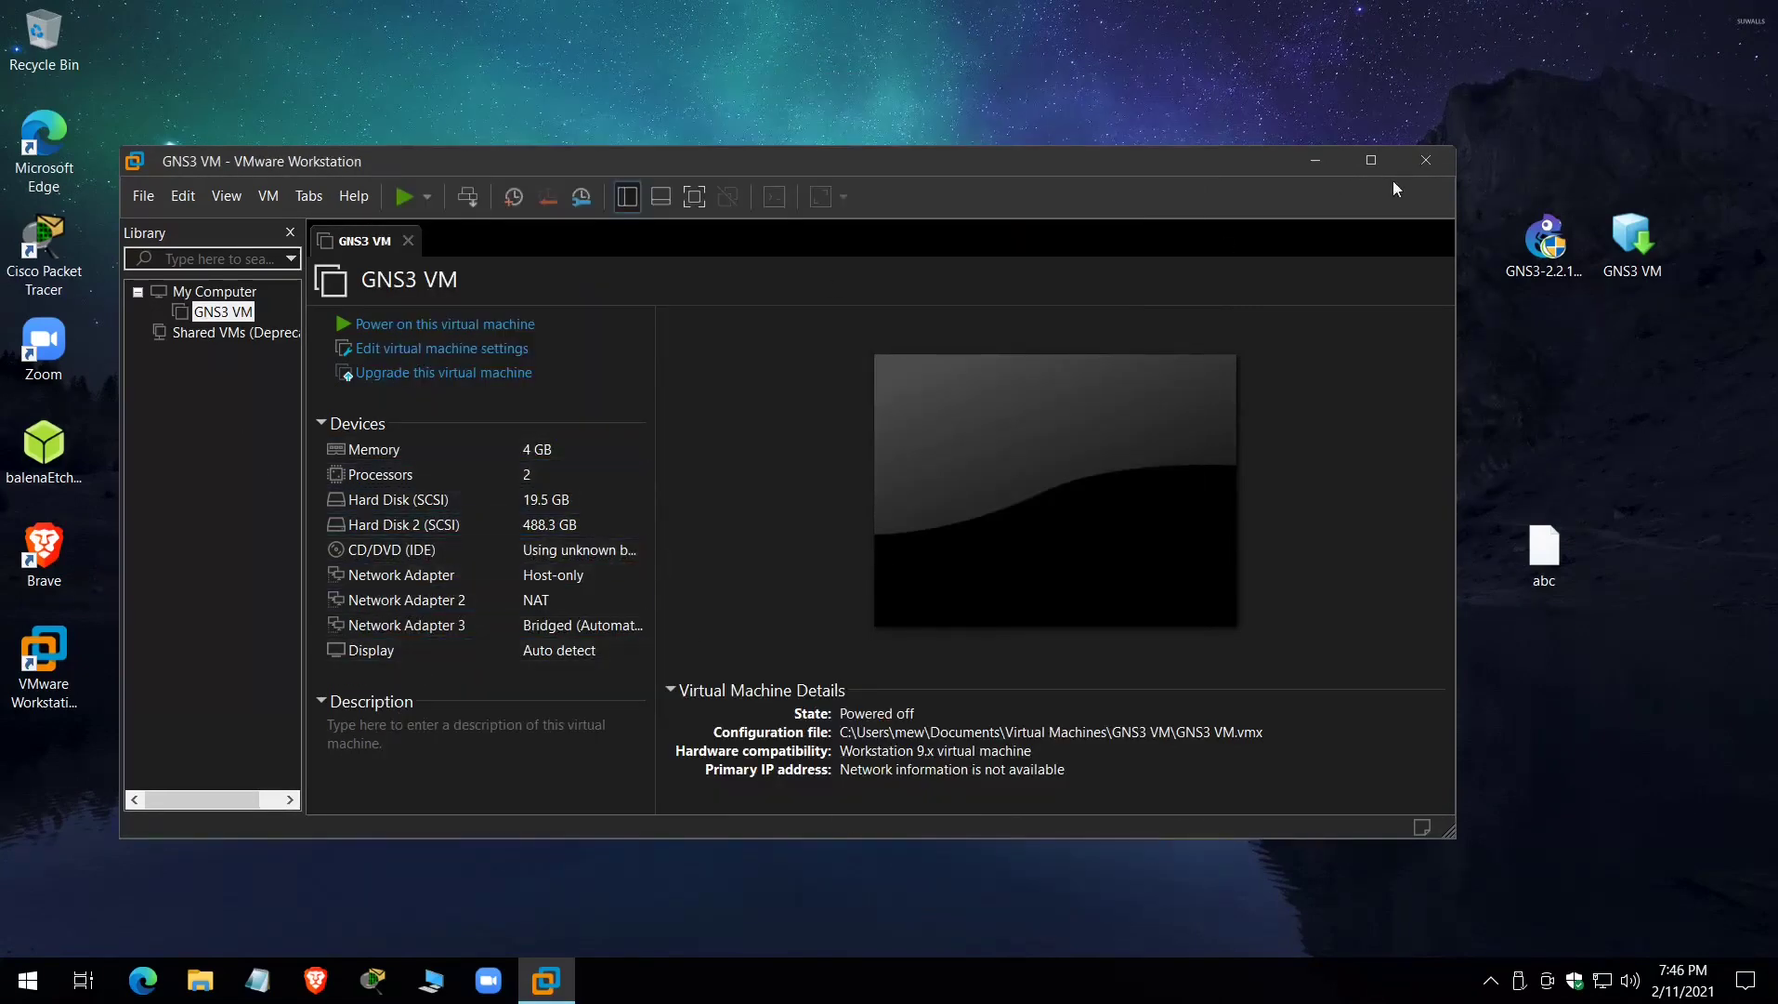
pyautogui.click(1427, 159)
pyautogui.rightClick(611, 312)
pyautogui.click(647, 390)
# - Place the GNS3 VM file beside the VMware installer and move the GNS3-2.2.17 installer to the middle of the desktop
pyautogui.moveTo(1631, 240); pyautogui.dragTo(672, 337)
pyautogui.moveTo(389, 247); pyautogui.dragTo(392, 247)
pyautogui.moveTo(1561, 240); pyautogui.dragTo(884, 335)
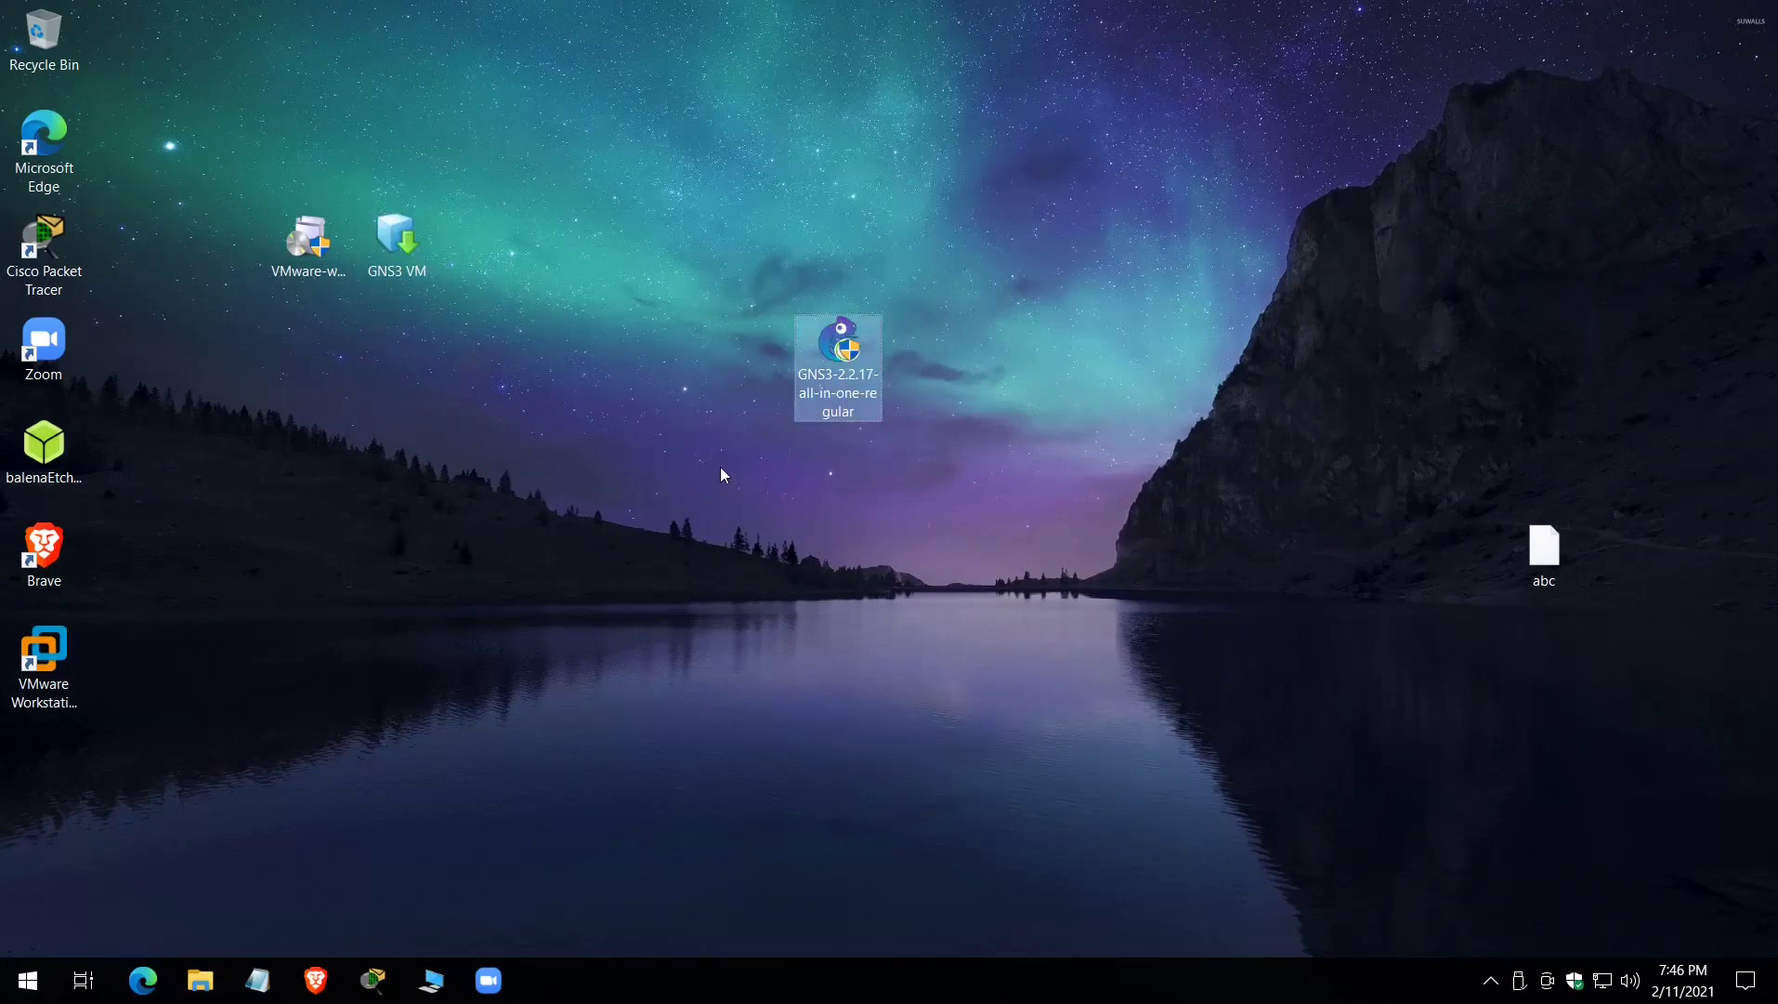
# - Launch the GNS3-2.2.17 installer from the desktop, accept its license agreement and continue to the component selection
pyautogui.press('super+alt+d')
pyautogui.click(928, 469)
pyautogui.doubleClick(869, 409)
pyautogui.click(767, 648)
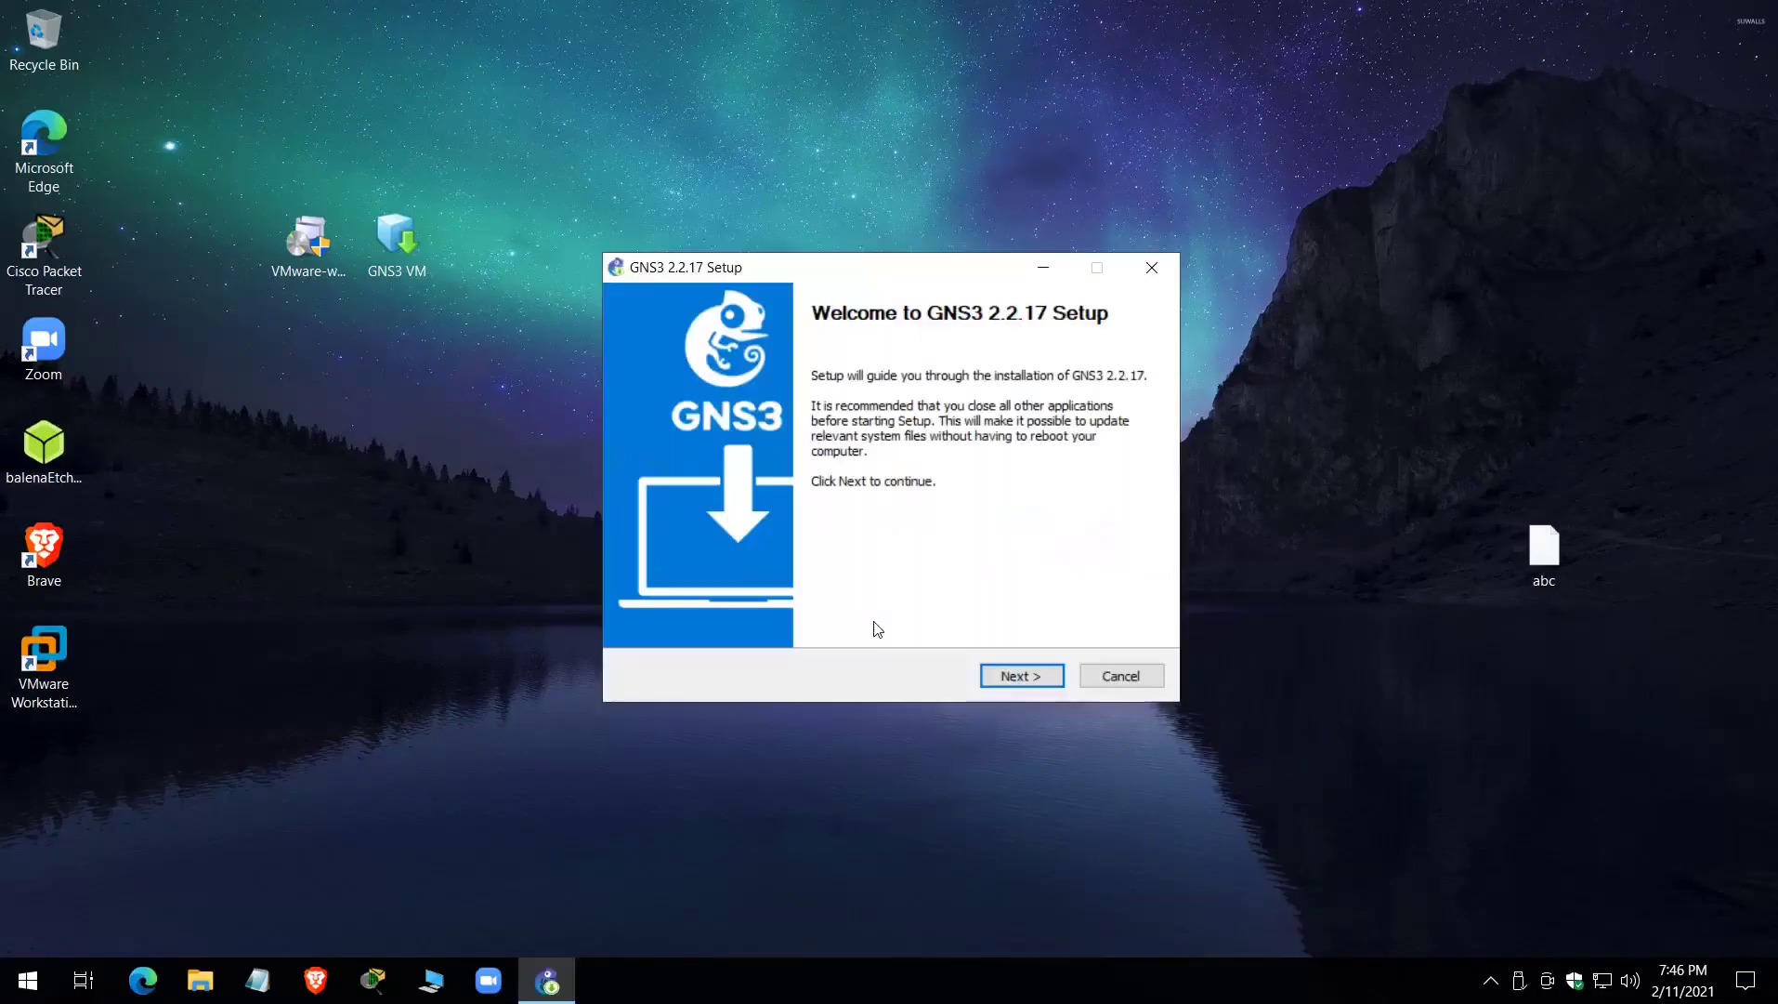
pyautogui.click(1019, 677)
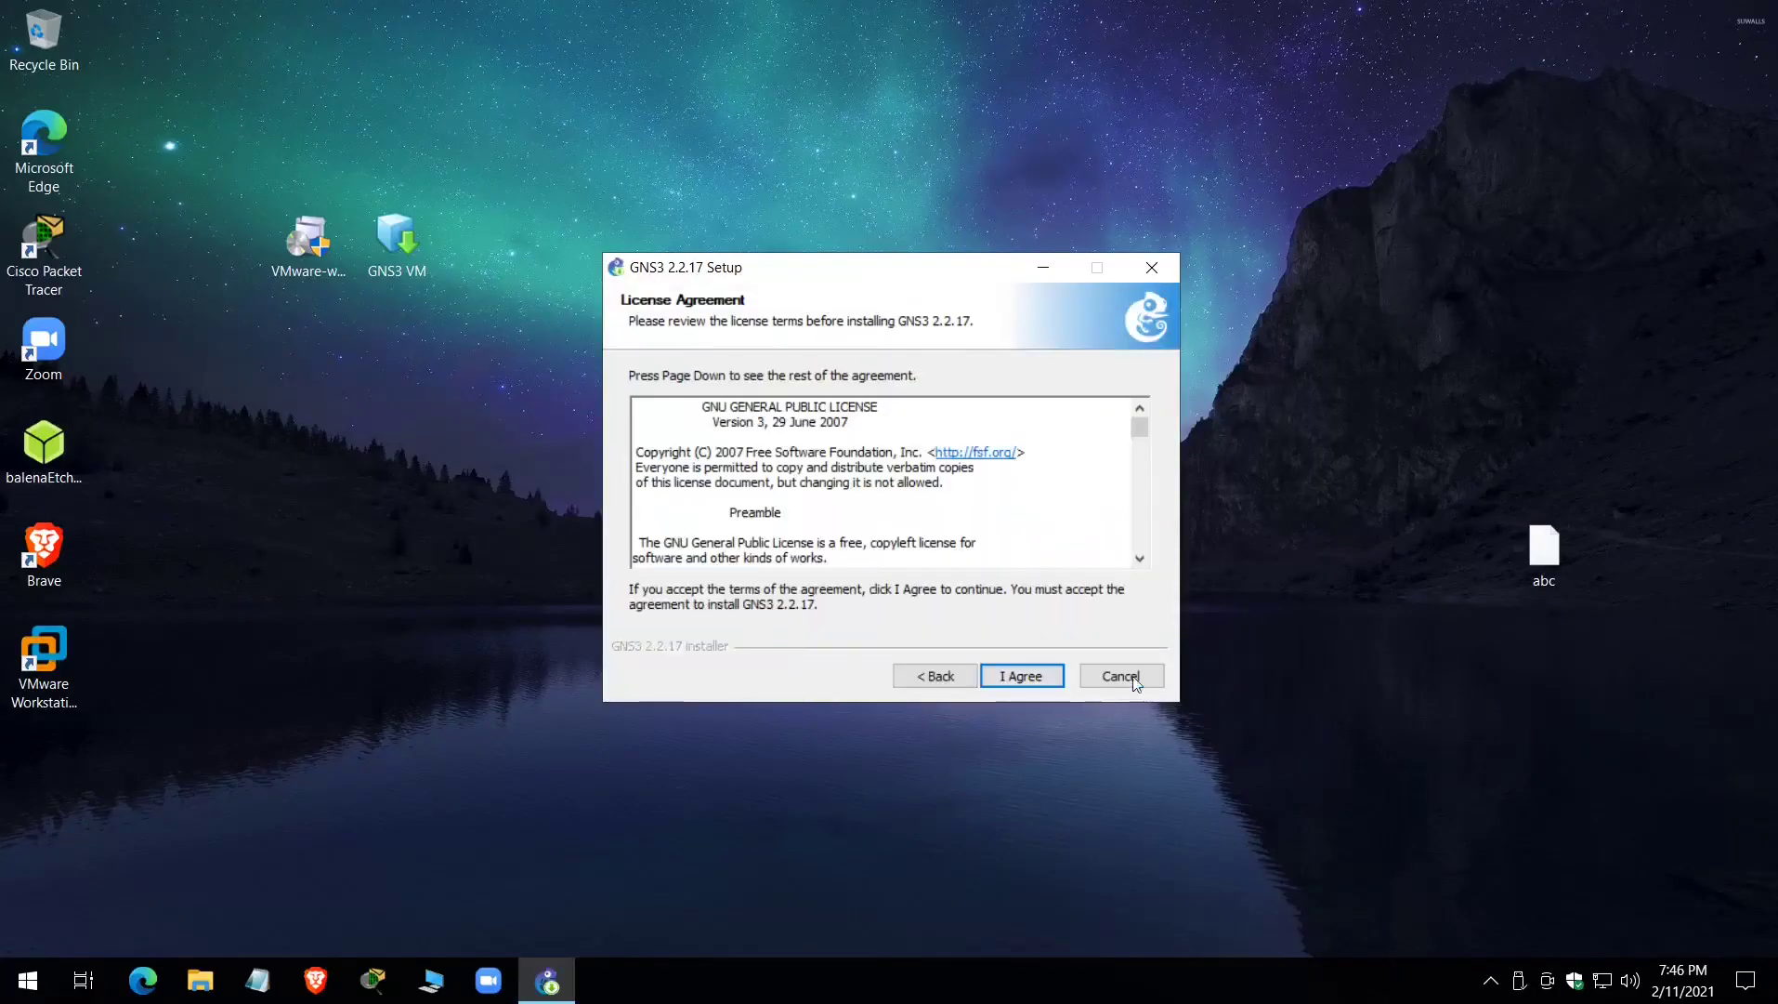
pyautogui.click(1040, 683)
pyautogui.click(1022, 676)
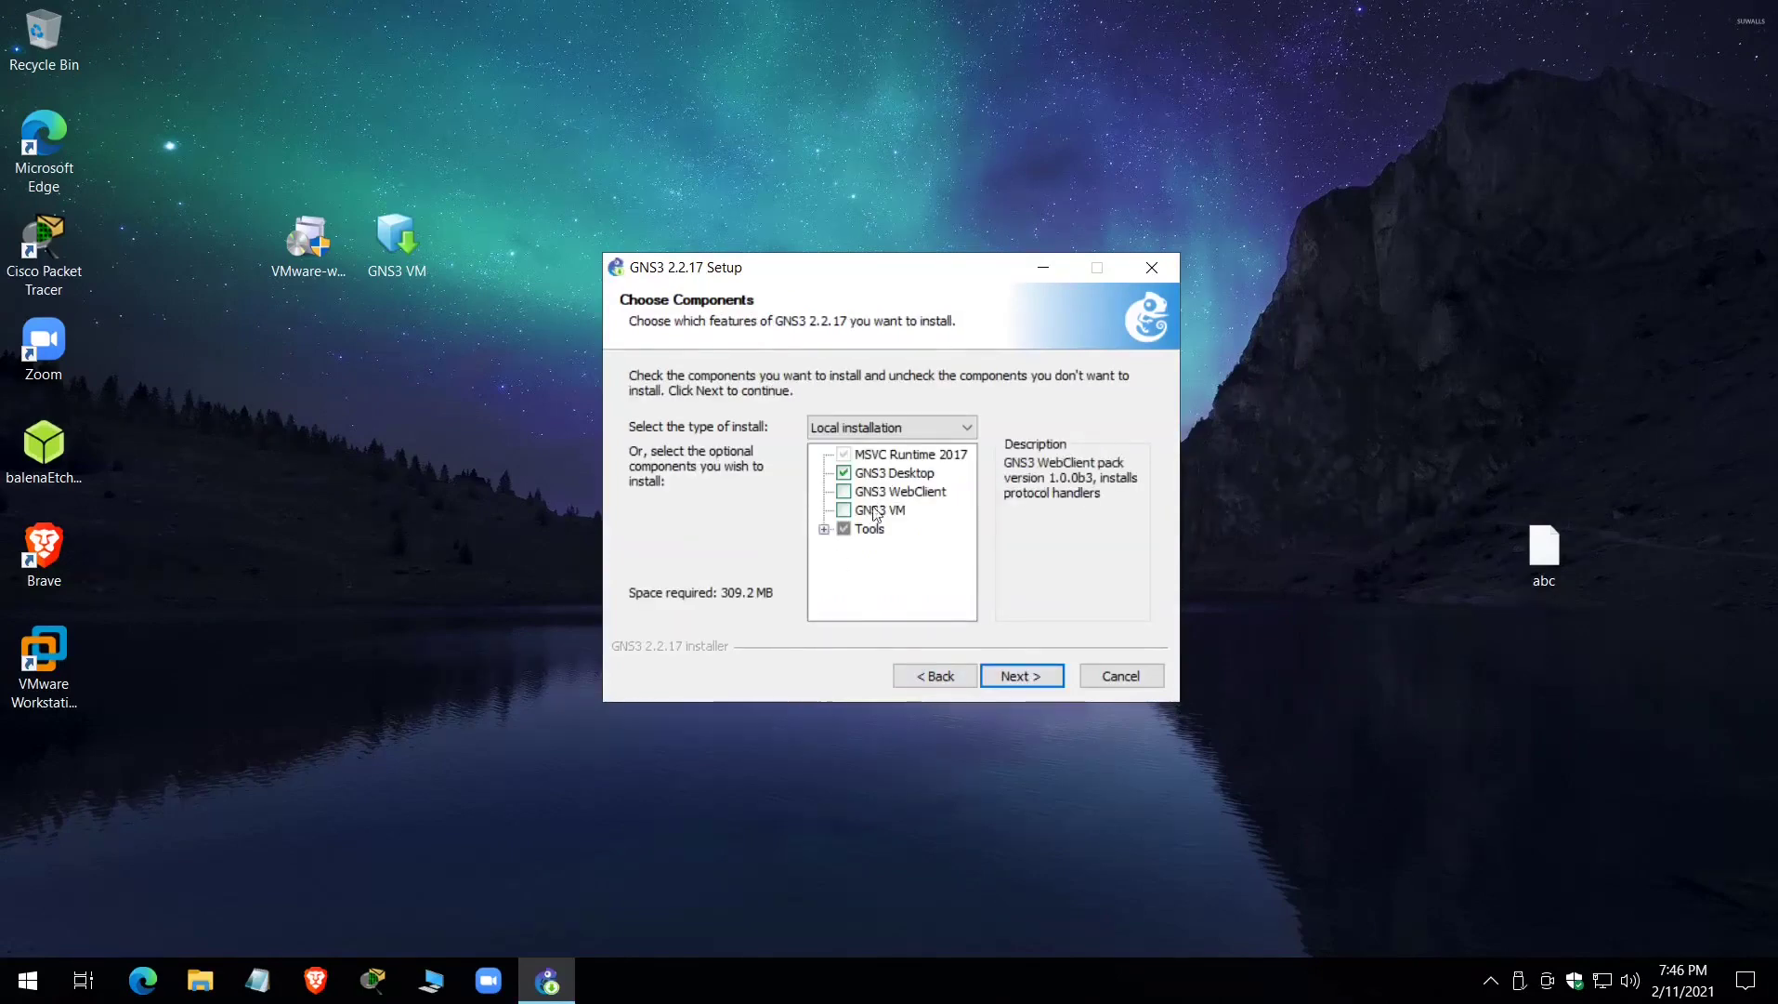
# - Include the GNS3 VM component, exclude Solar-PuTTY, and accept C:\Program Files\GNS3 as the install location
pyautogui.click(844, 510)
pyautogui.click(825, 528)
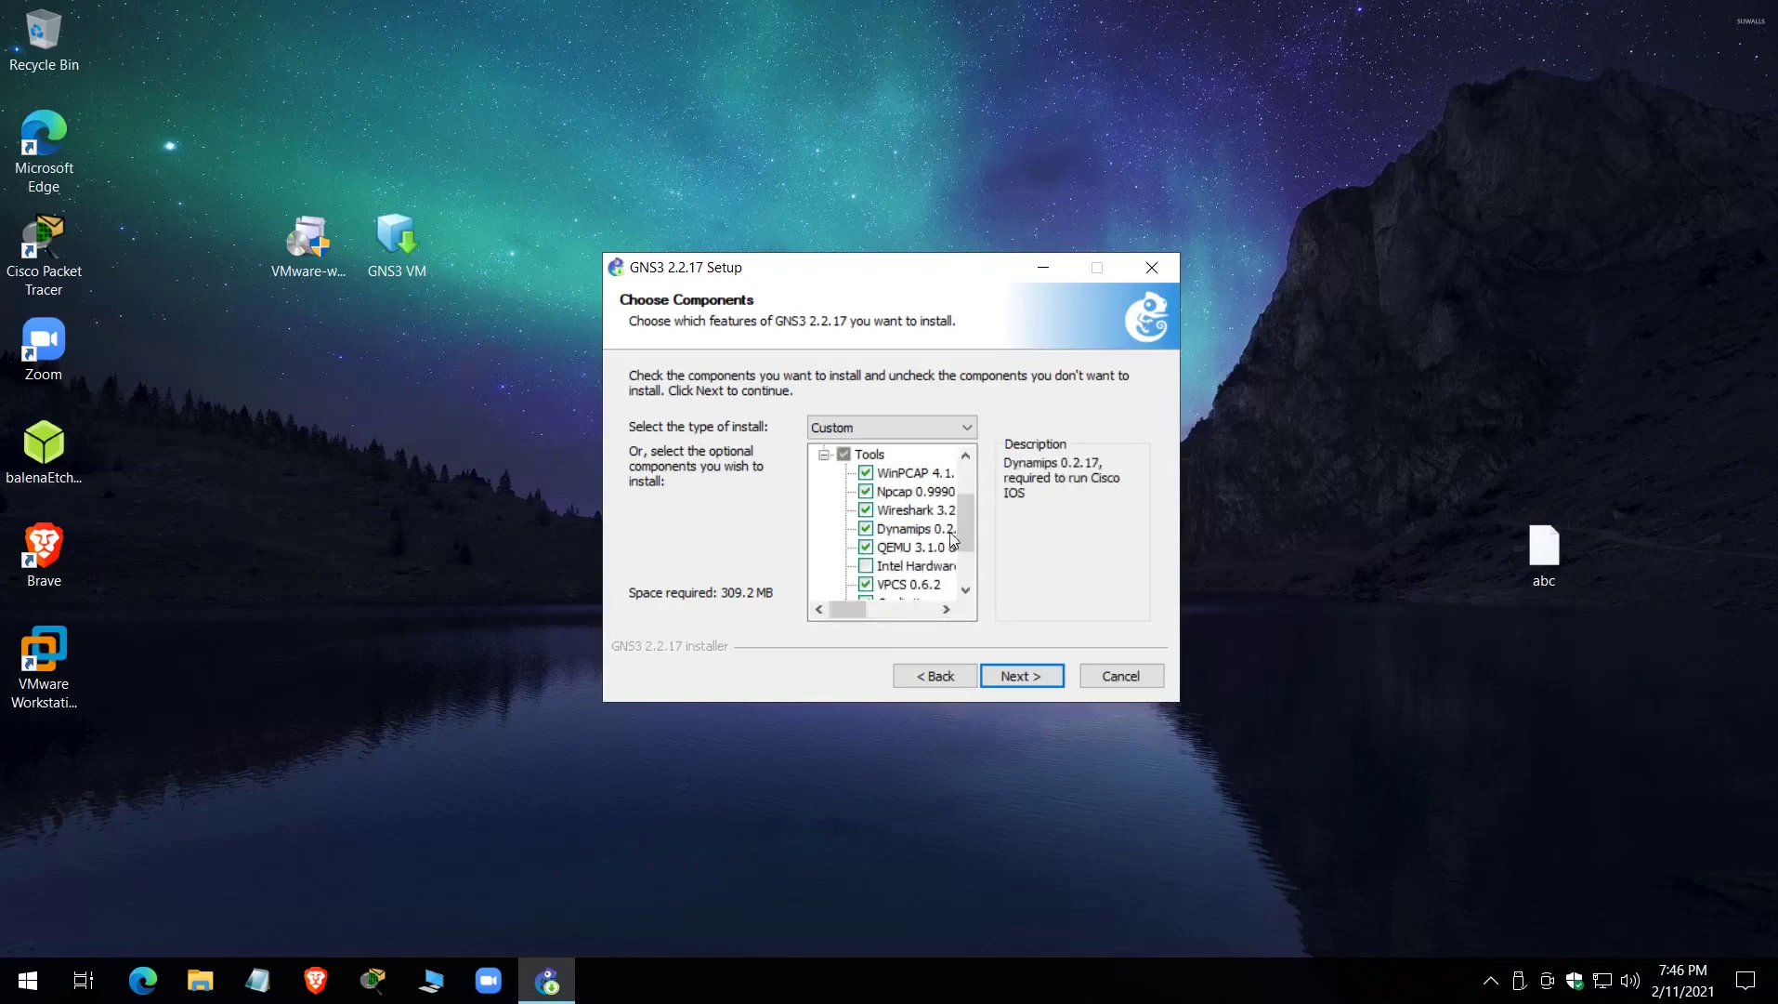
pyautogui.moveTo(966, 517); pyautogui.dragTo(966, 578)
pyautogui.click(865, 584)
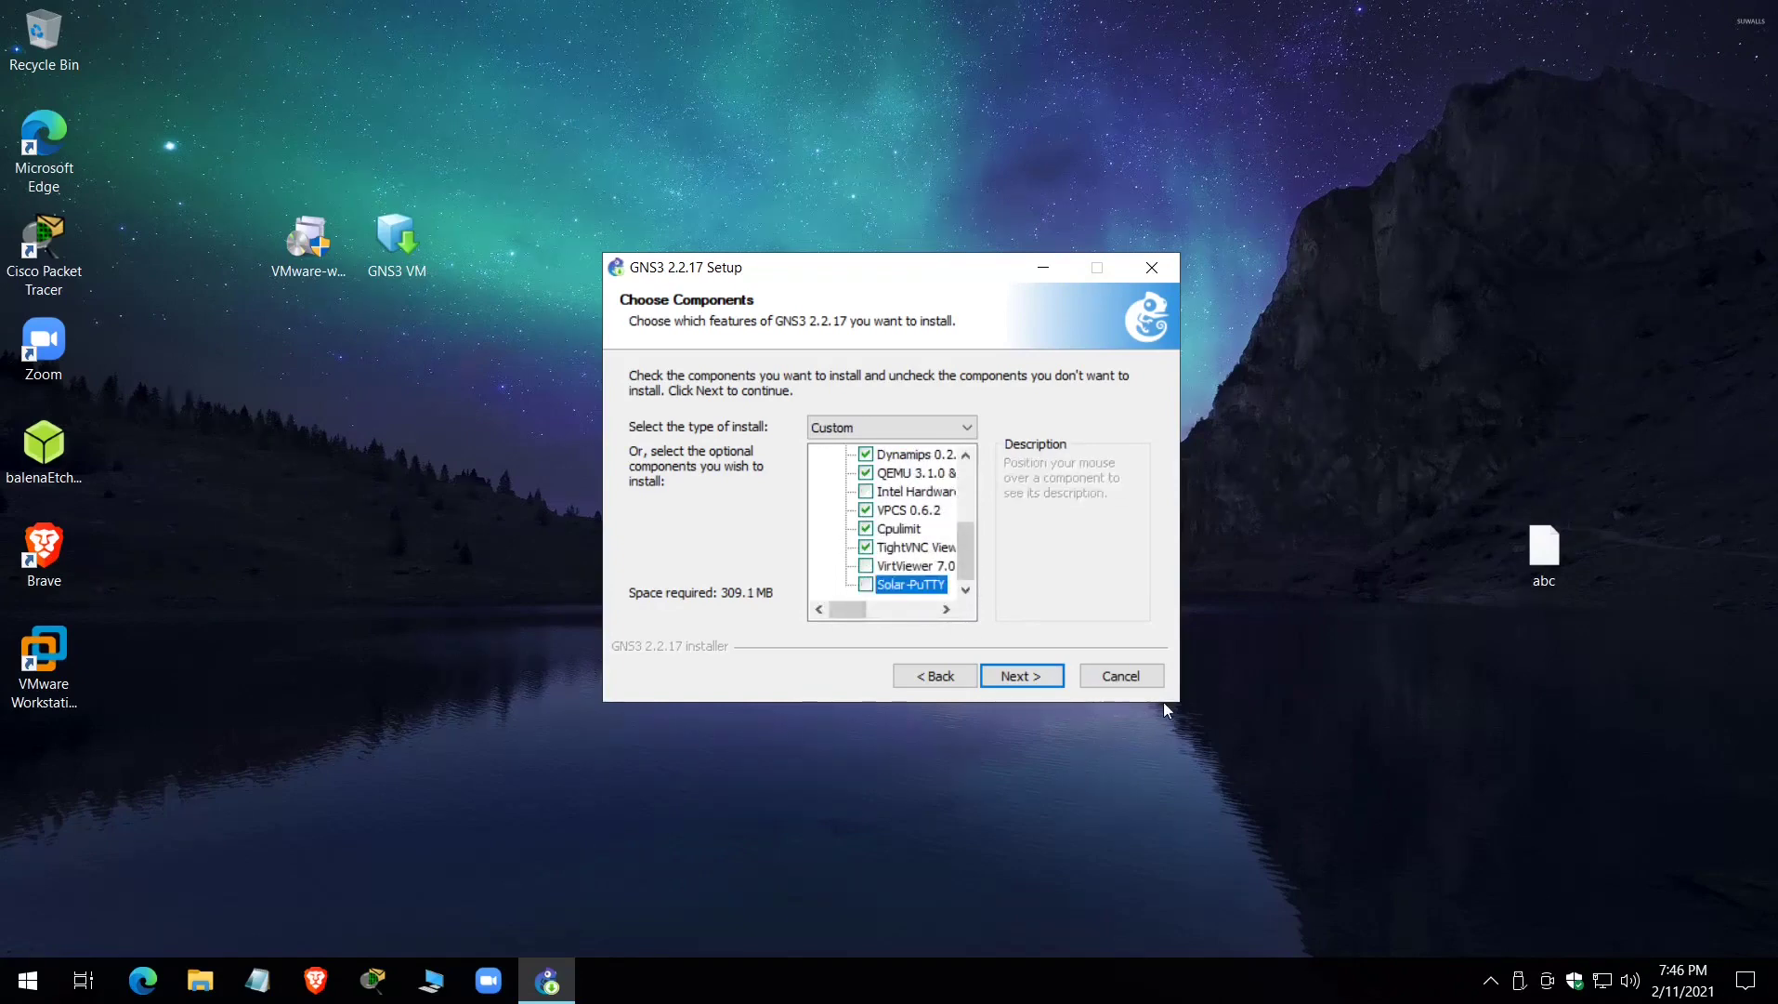
pyautogui.scroll(1, 964, 544)
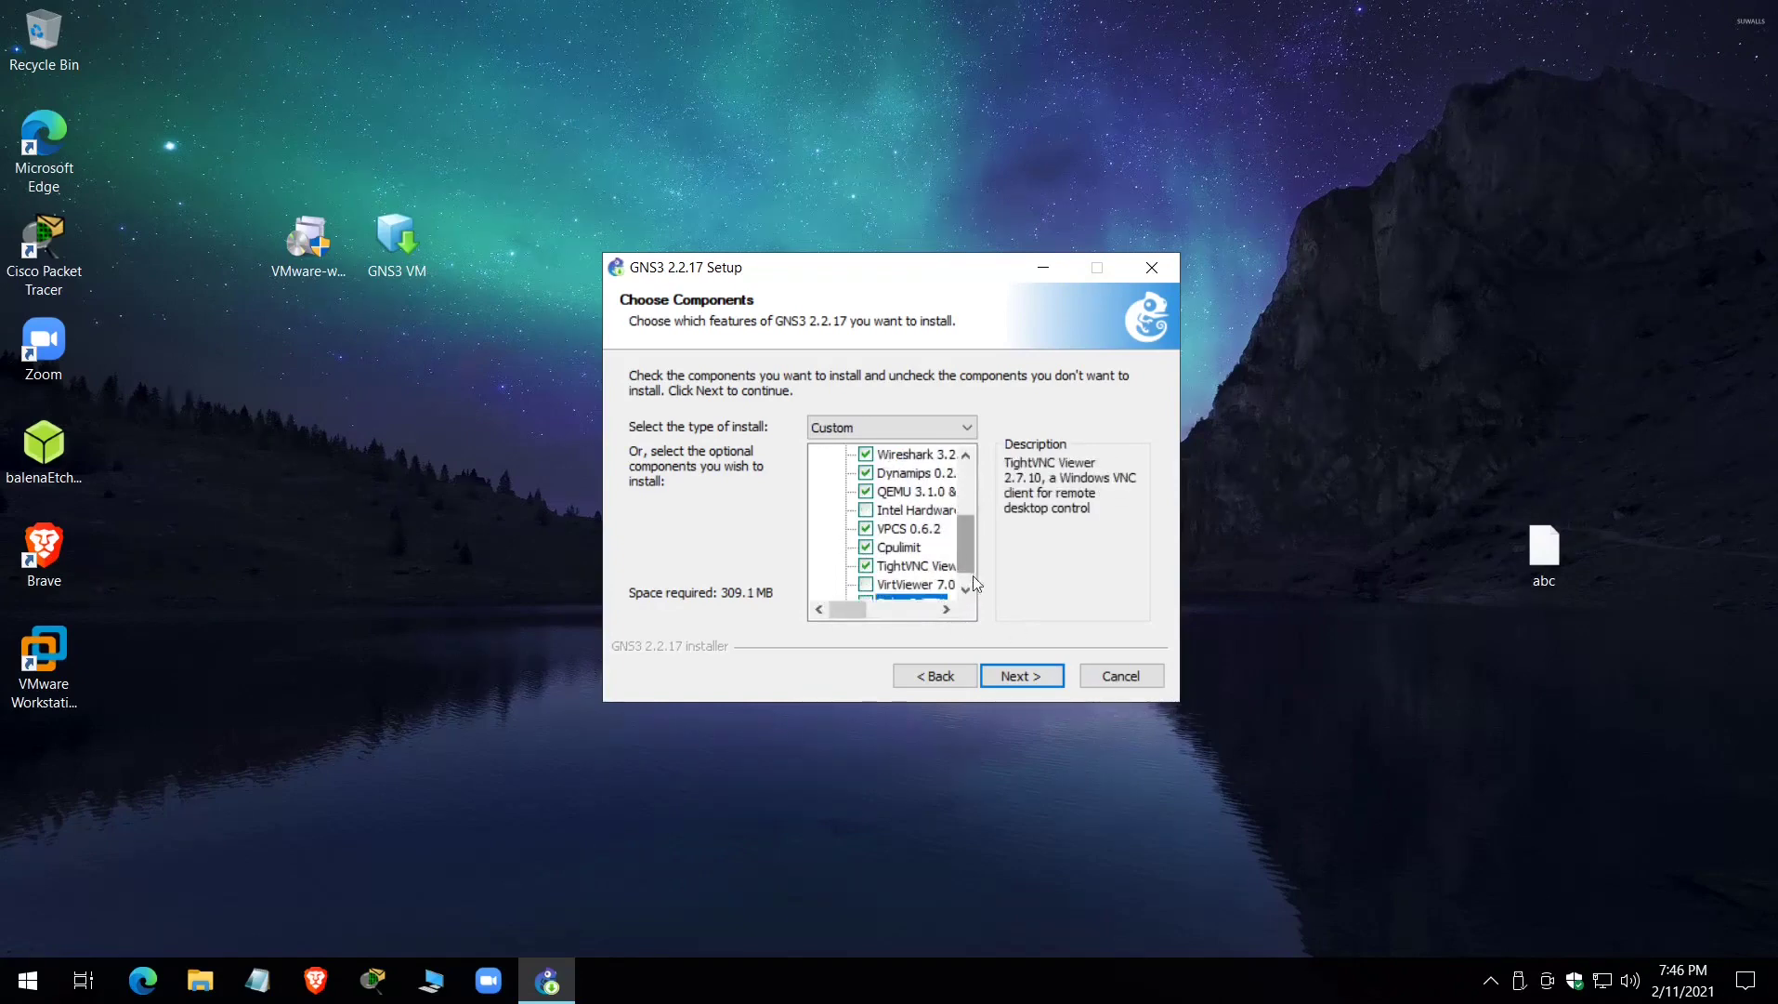
pyautogui.moveTo(967, 545)
pyautogui.mouseDown()
pyautogui.moveTo(965, 527)
pyautogui.moveTo(979, 566)
pyautogui.mouseUp()
pyautogui.click(1019, 677)
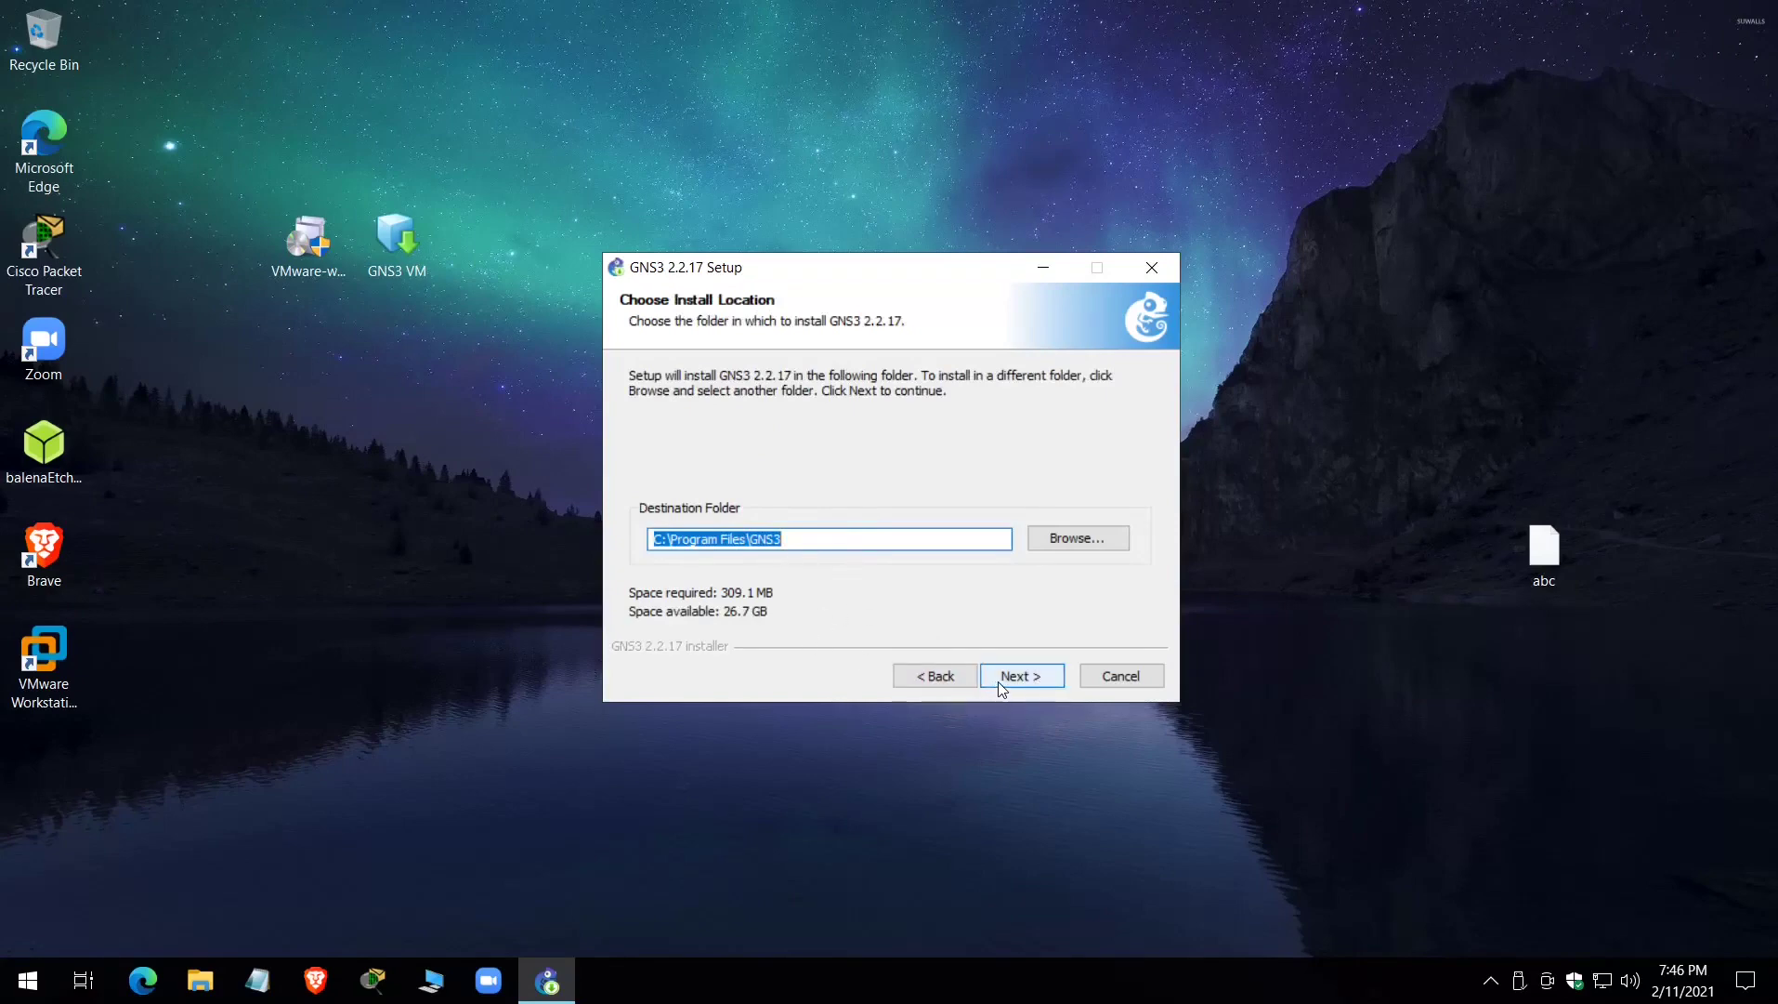
pyautogui.click(1003, 679)
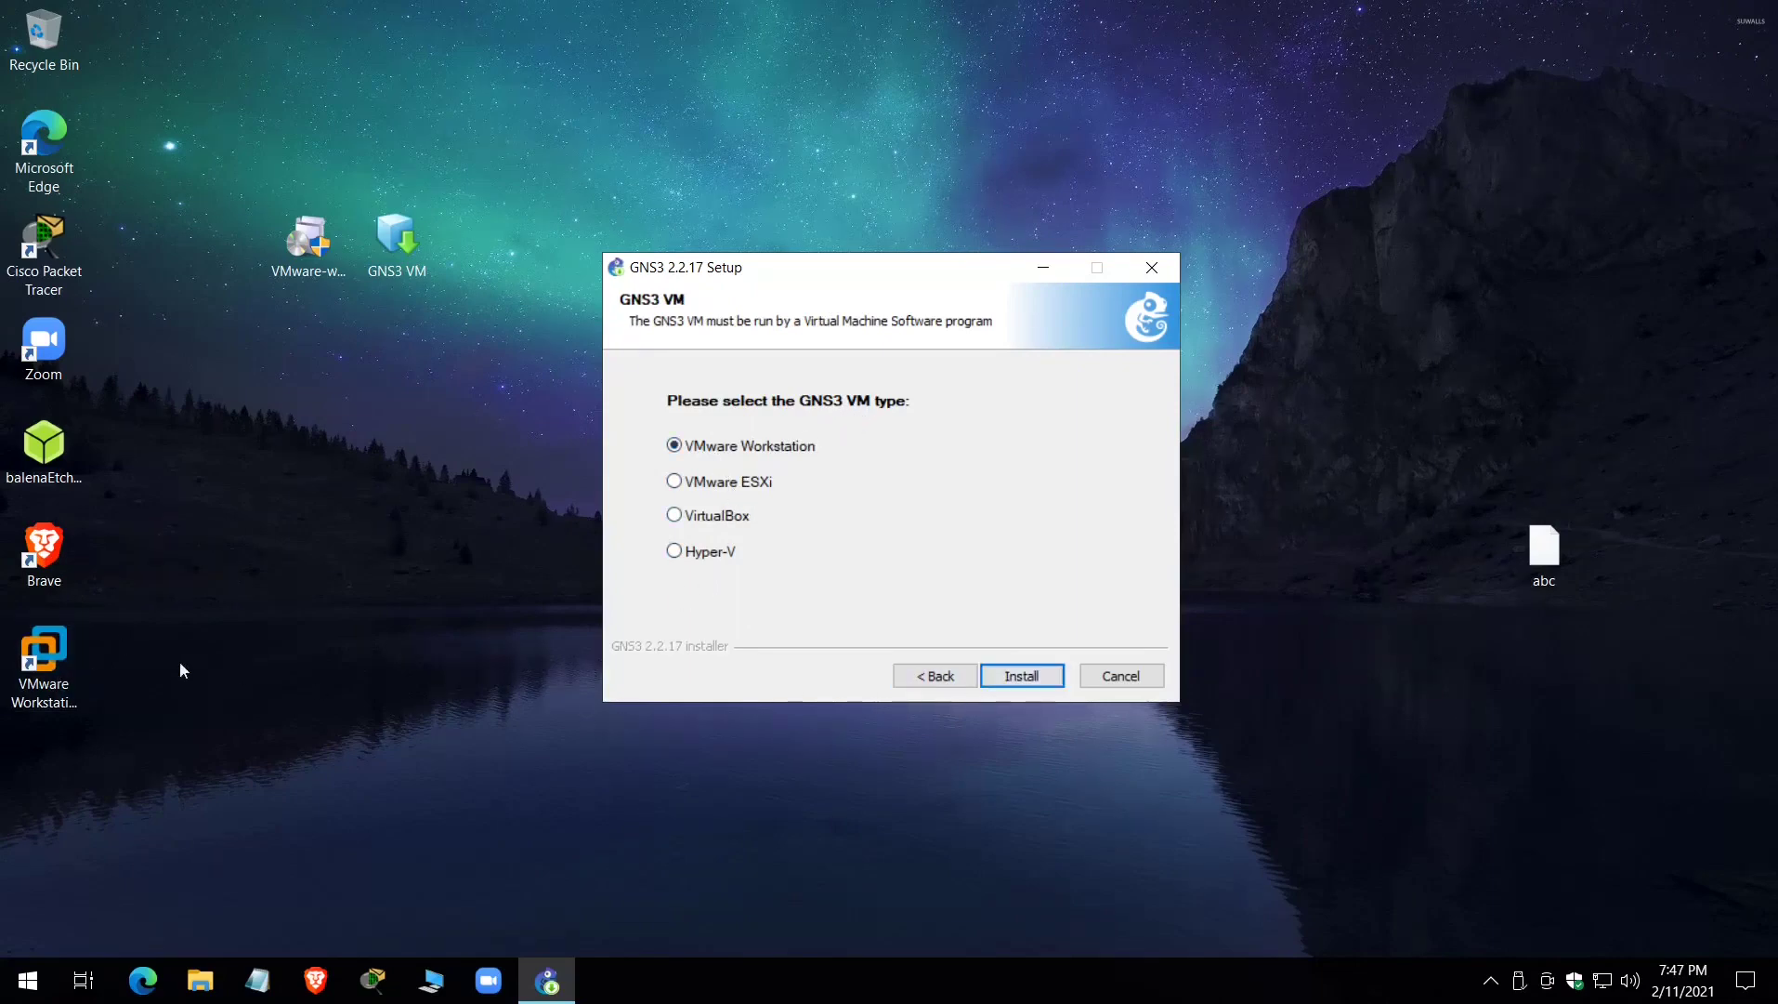
# - Check the imported GNS3 VM's summary in VMware Workstation, then minimize its window
pyautogui.doubleClick(63, 661)
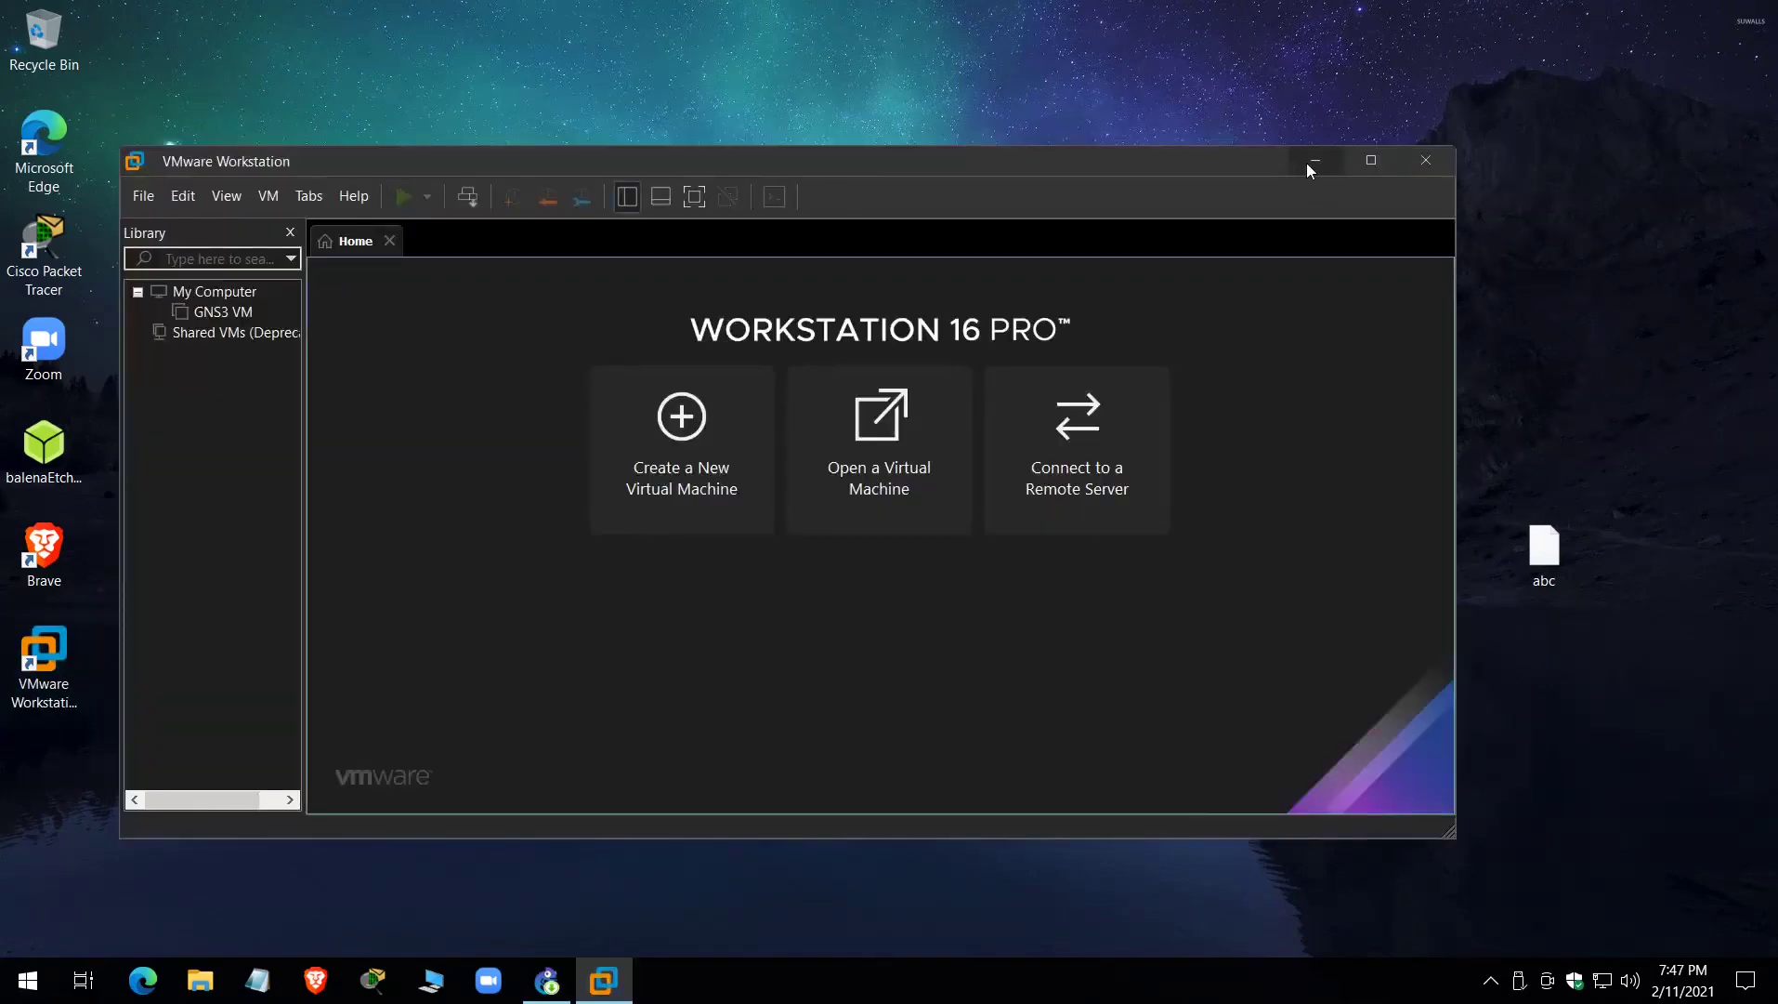
pyautogui.click(240, 314)
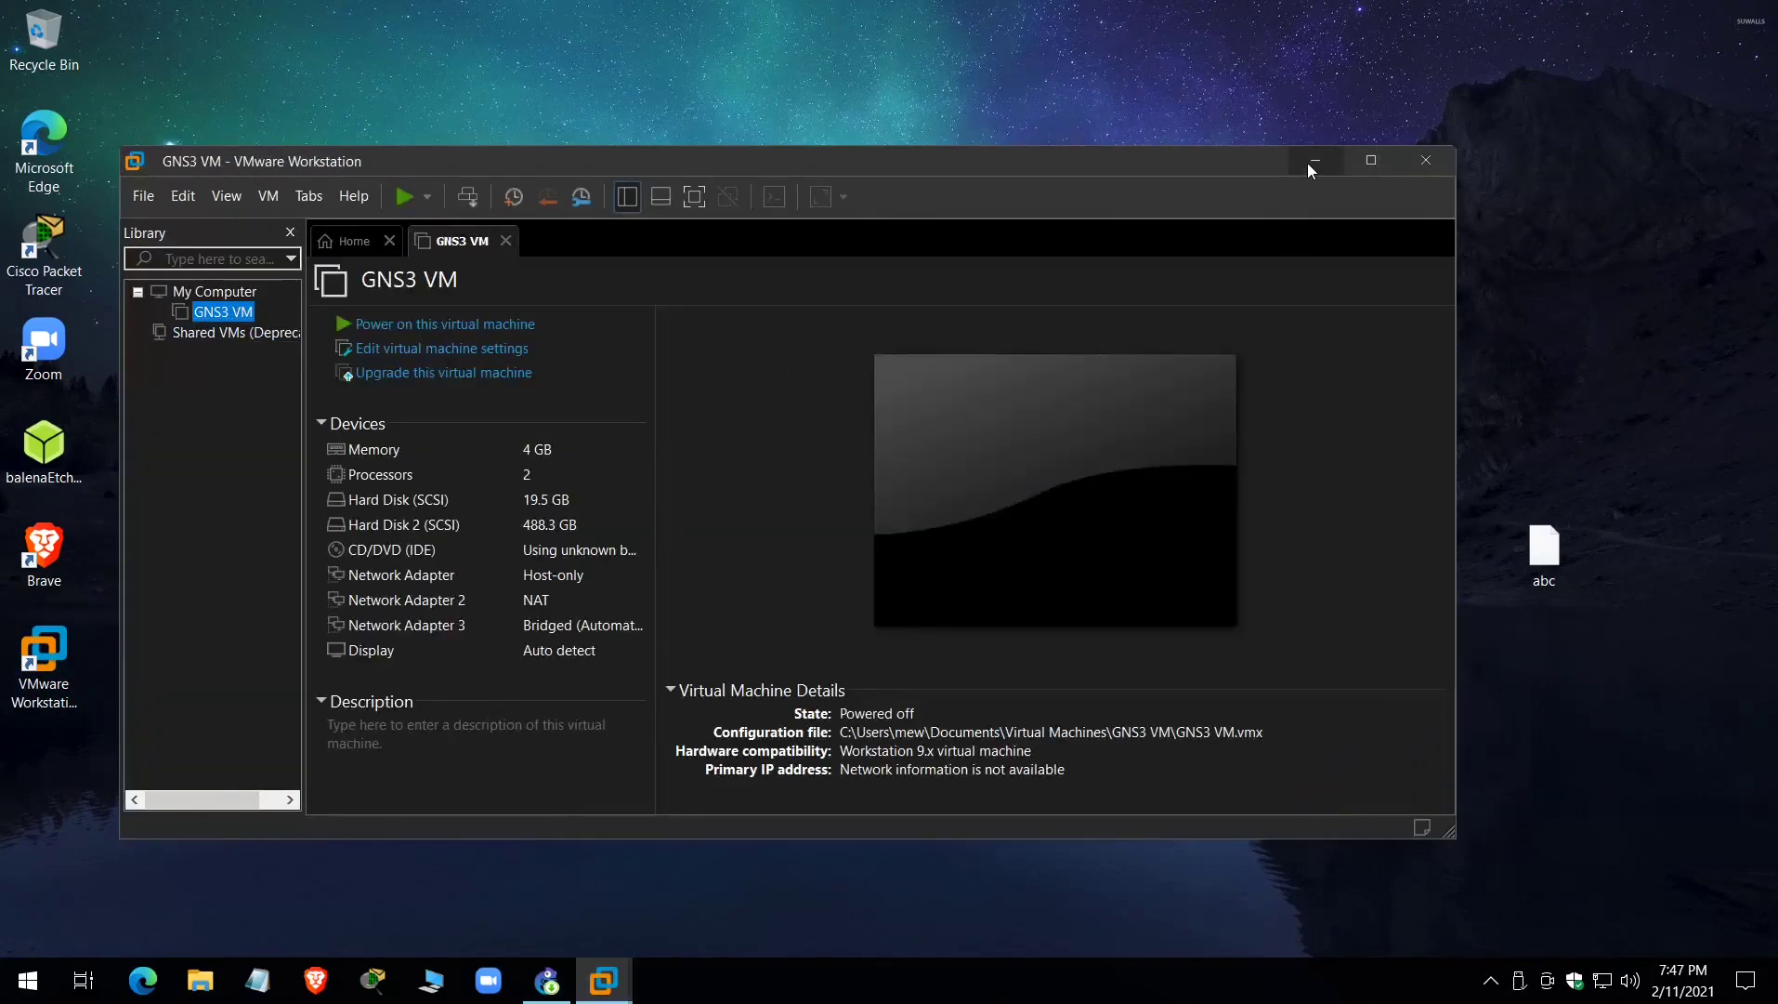
pyautogui.click(1308, 163)
# - Install GNS3 with VMware Workstation as the VM type, cancelling the GNS3 VM download and declining to retry it
pyautogui.click(1023, 677)
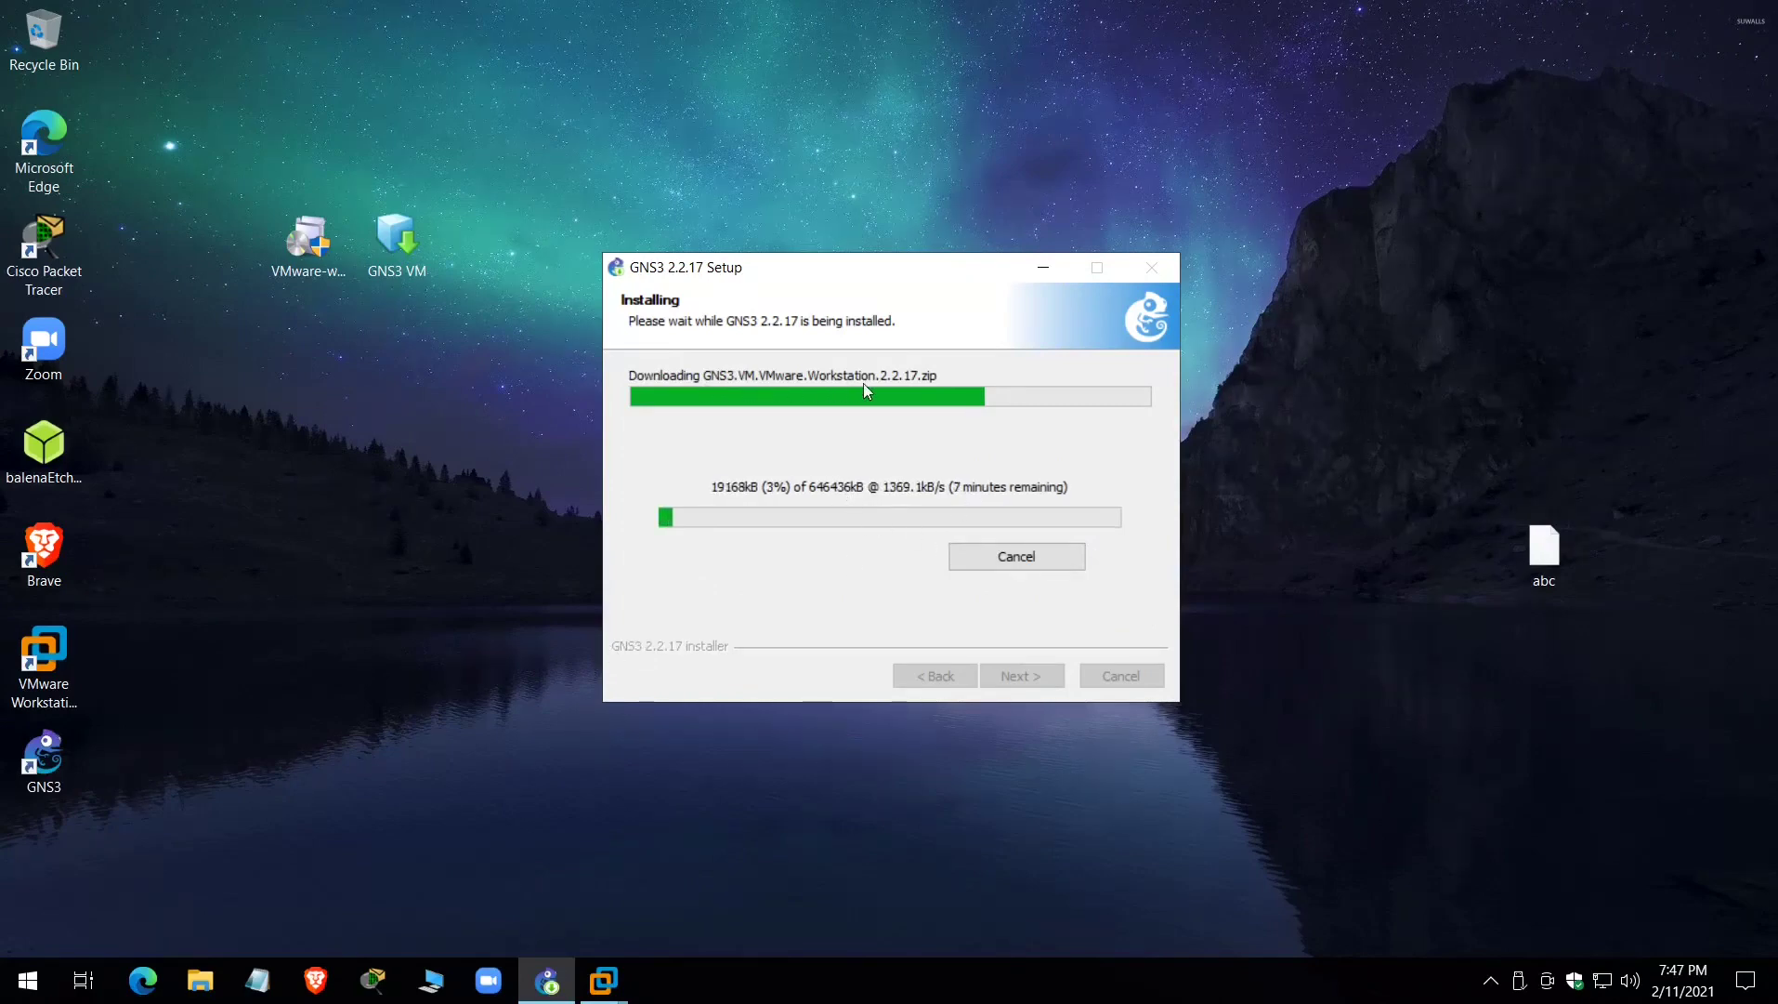
pyautogui.click(987, 563)
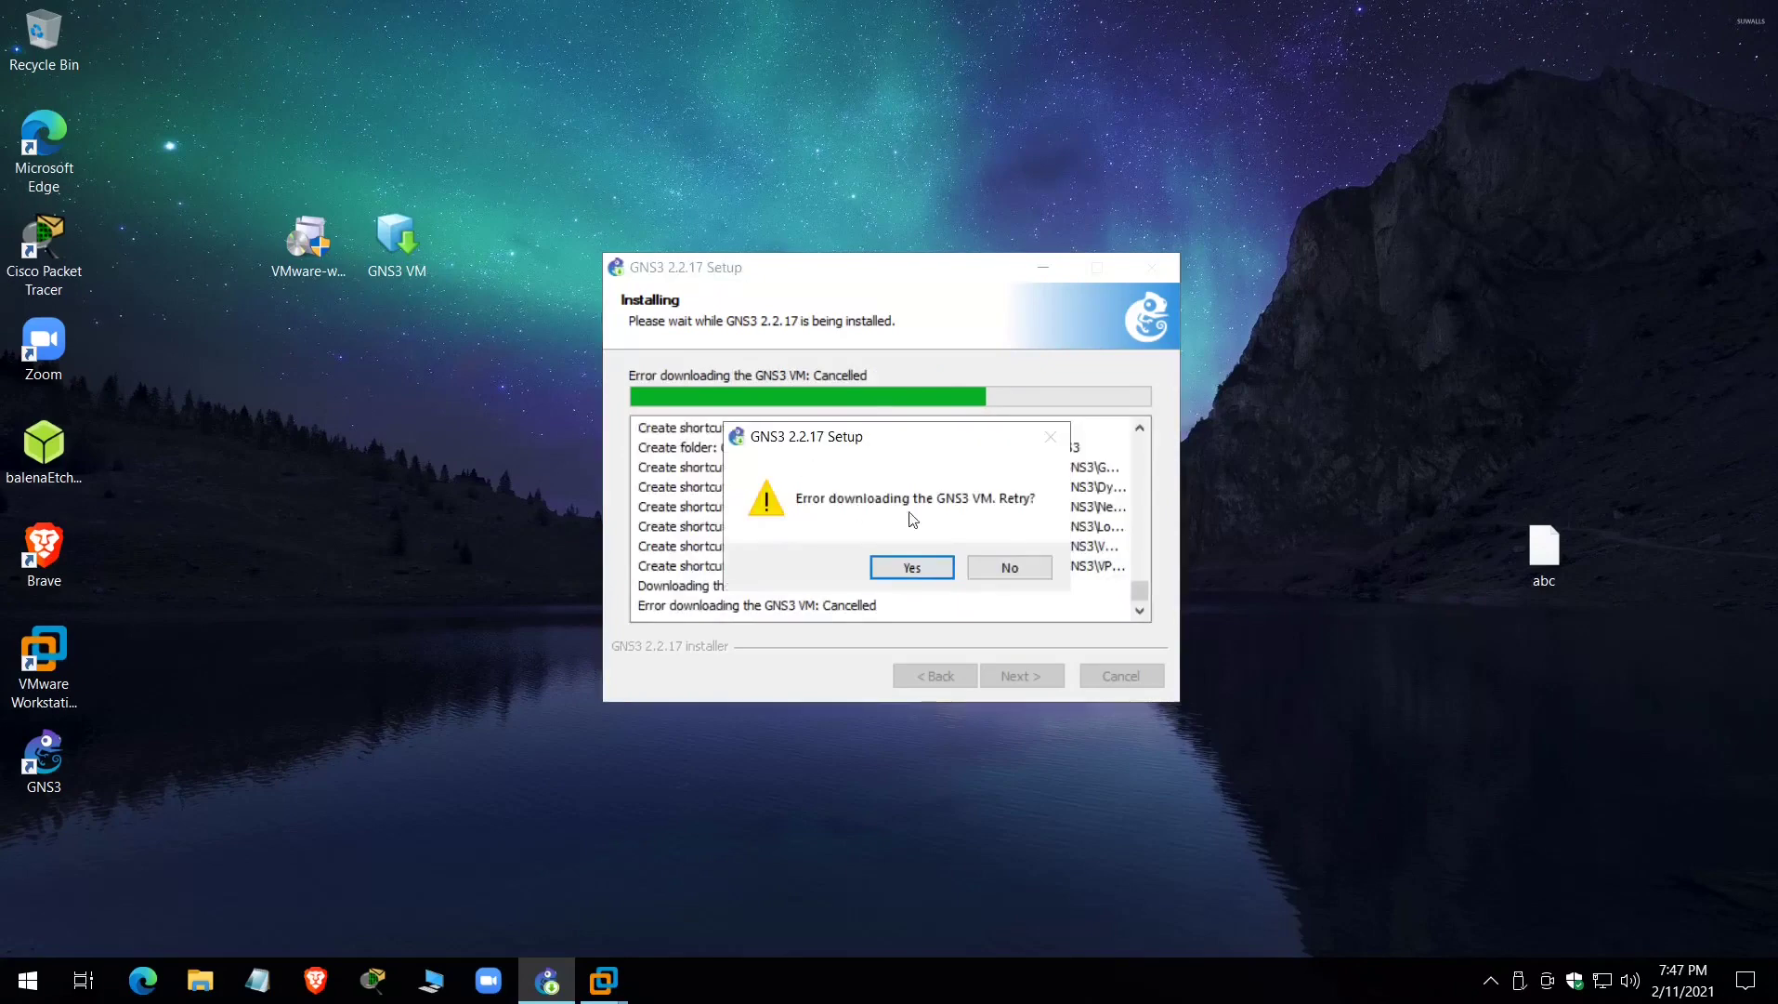
pyautogui.click(971, 571)
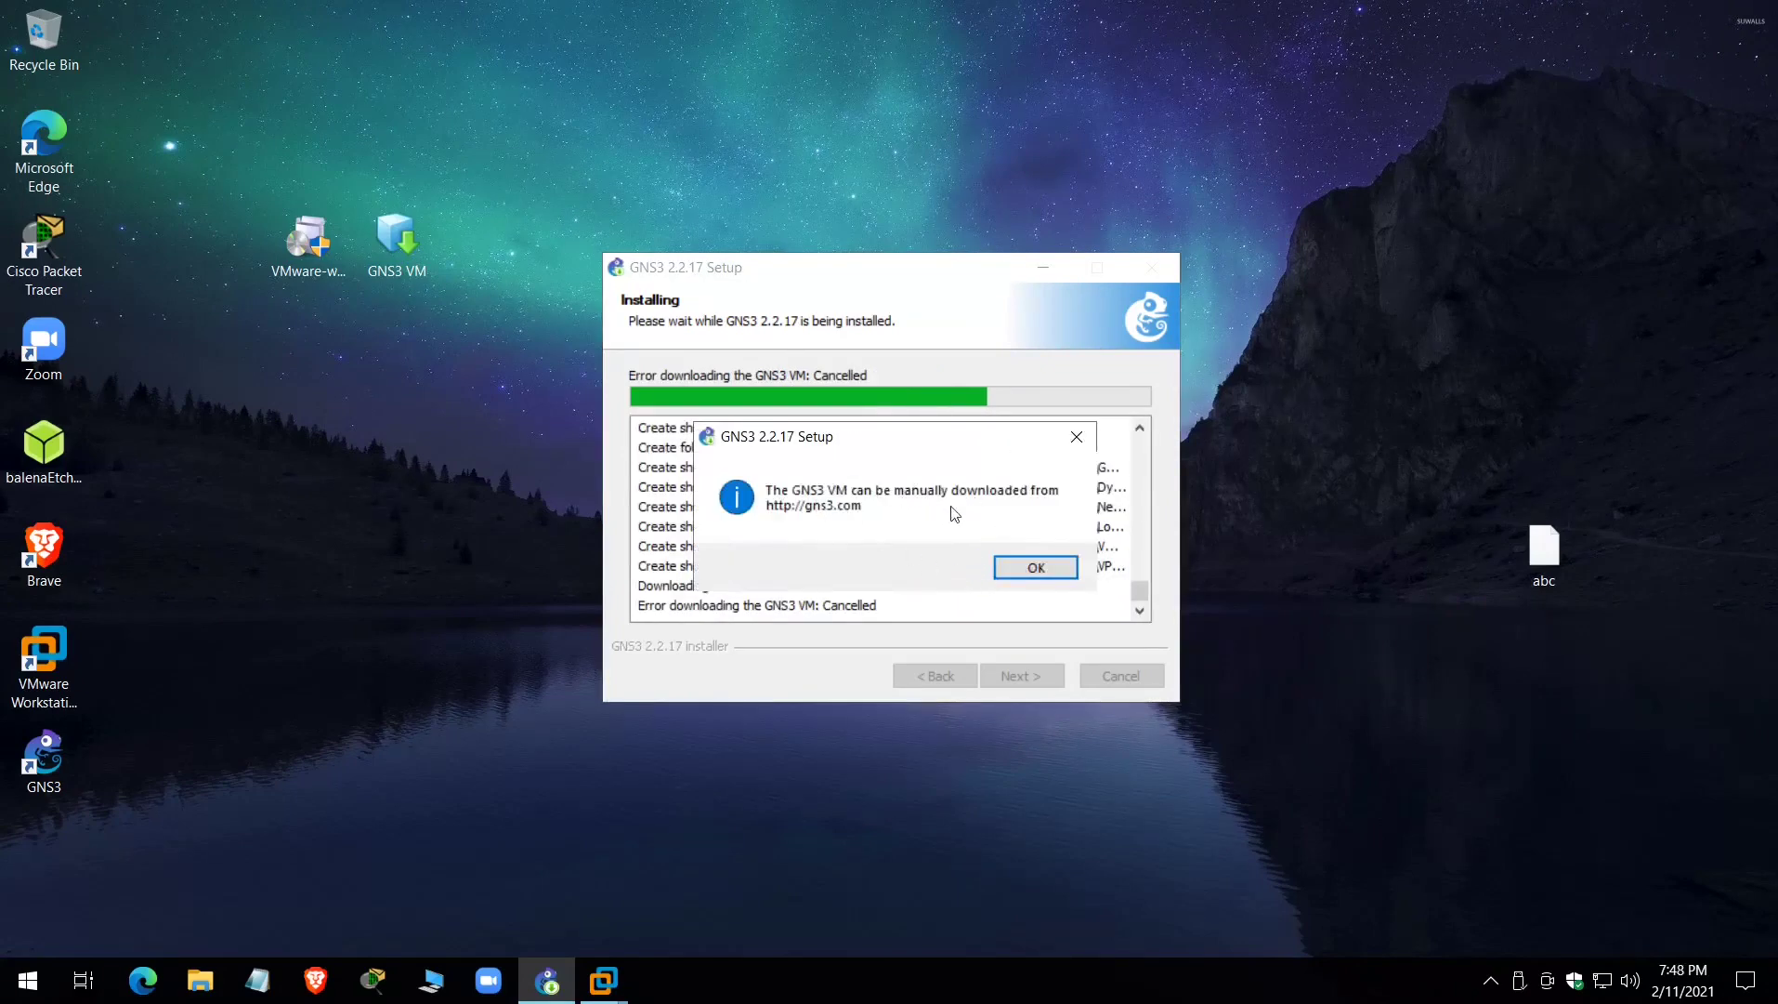
pyautogui.click(996, 569)
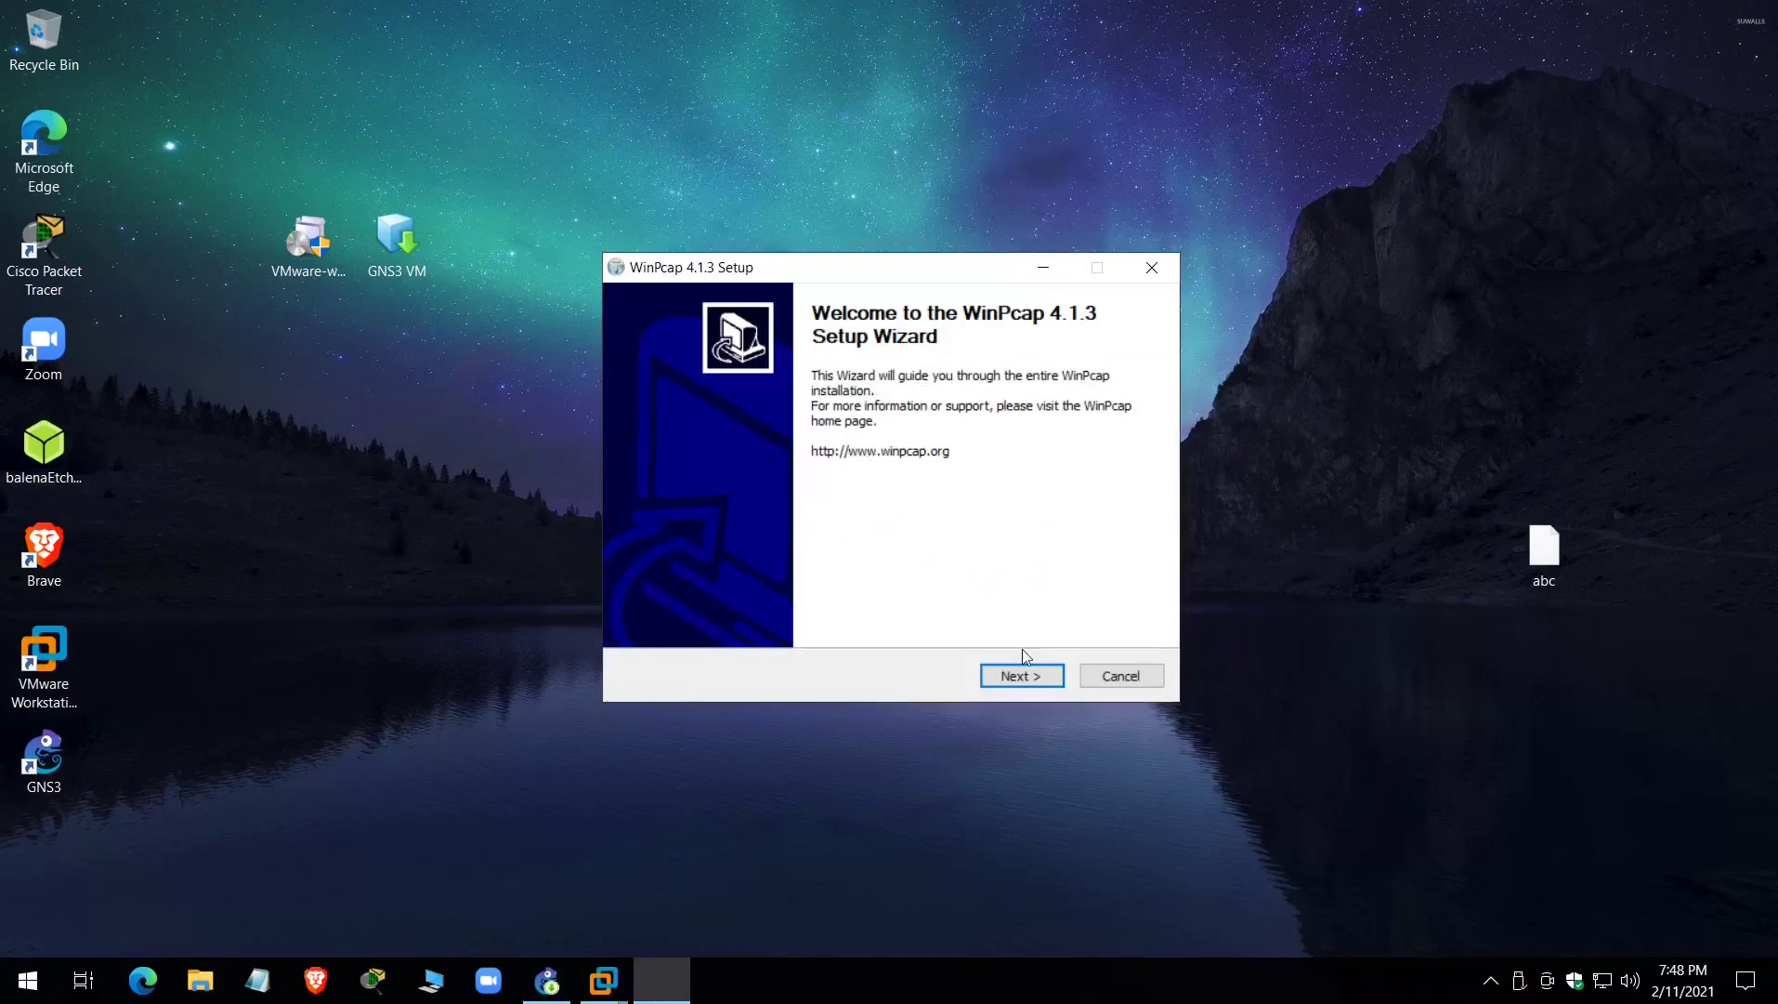
# - Install WinPcap 4.1.3, accepting its license and keeping the automatic driver start at boot time
pyautogui.click(1027, 676)
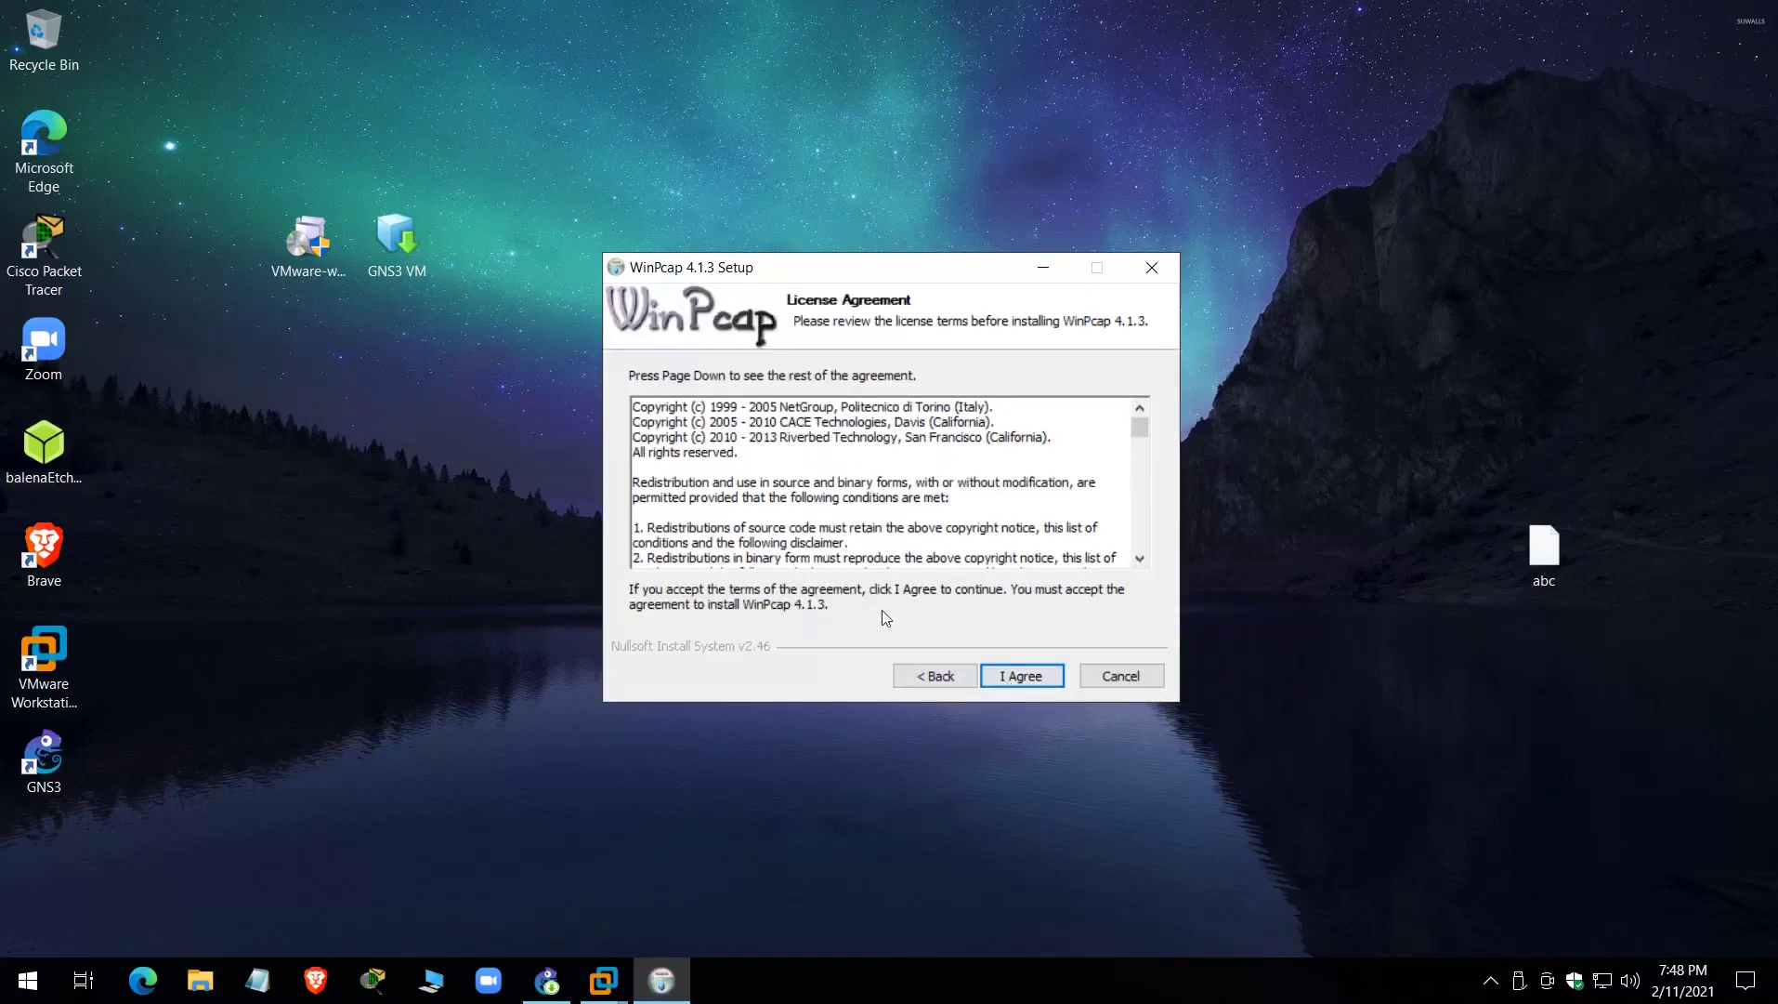
pyautogui.scroll(-15, 891, 497)
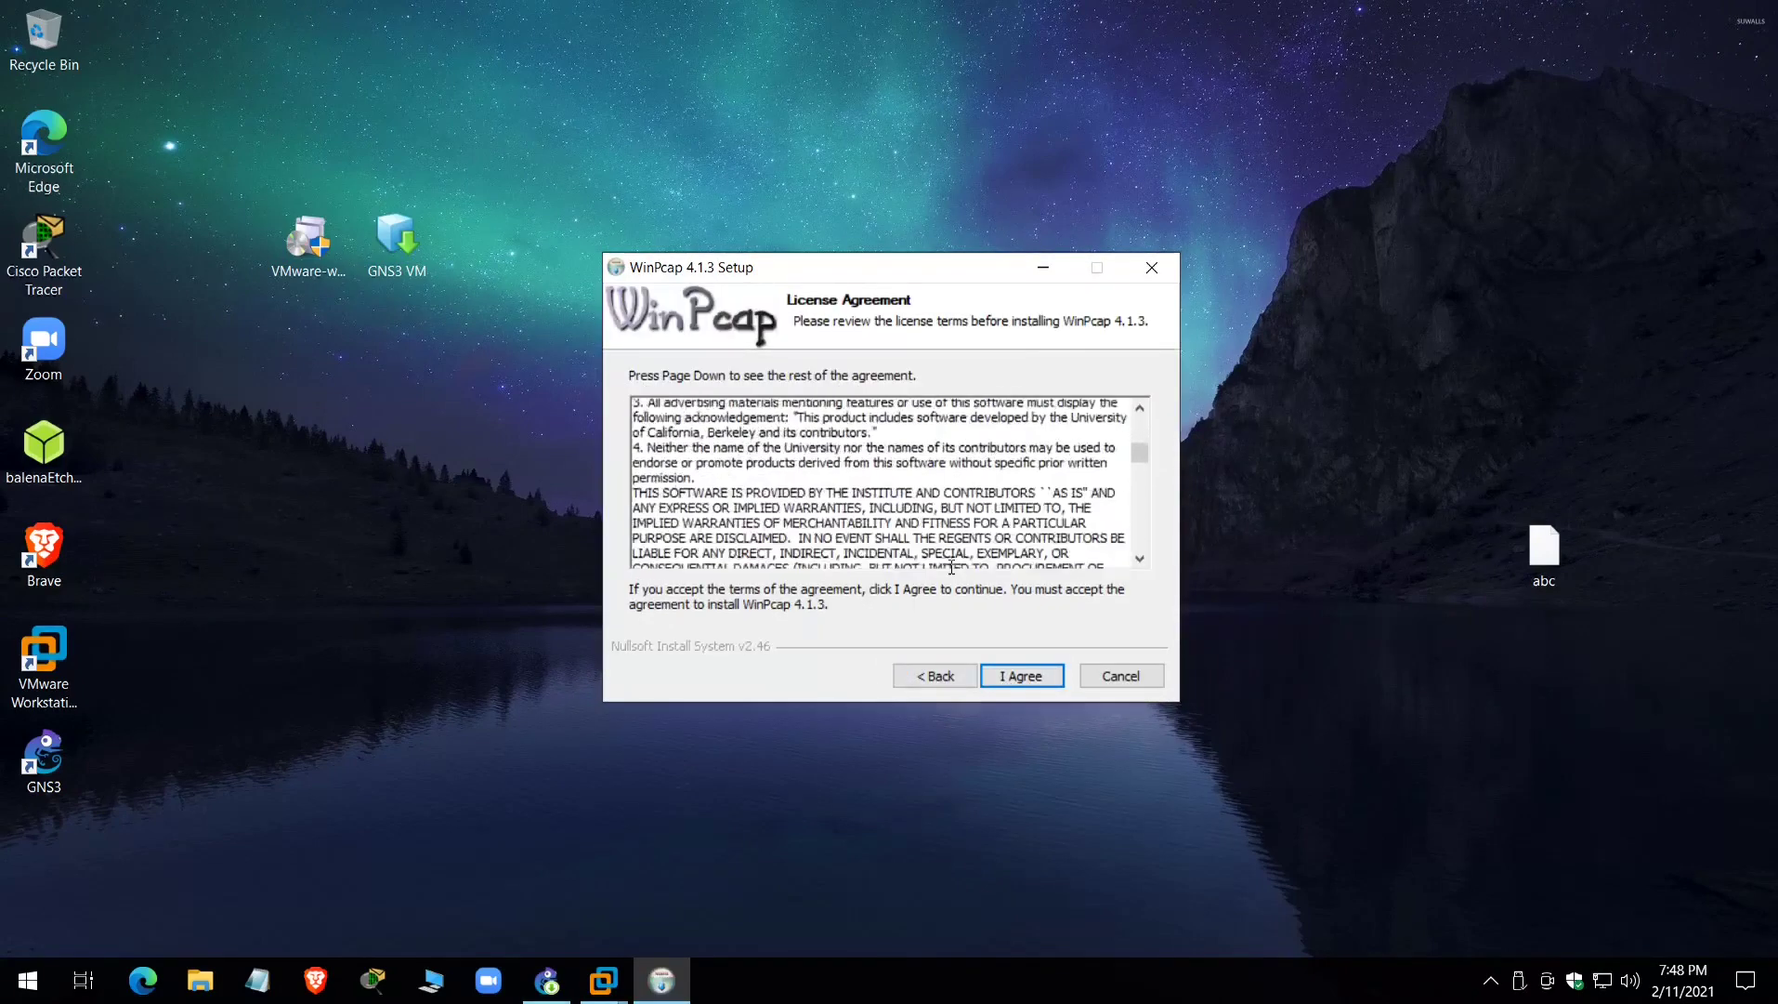
pyautogui.click(1015, 684)
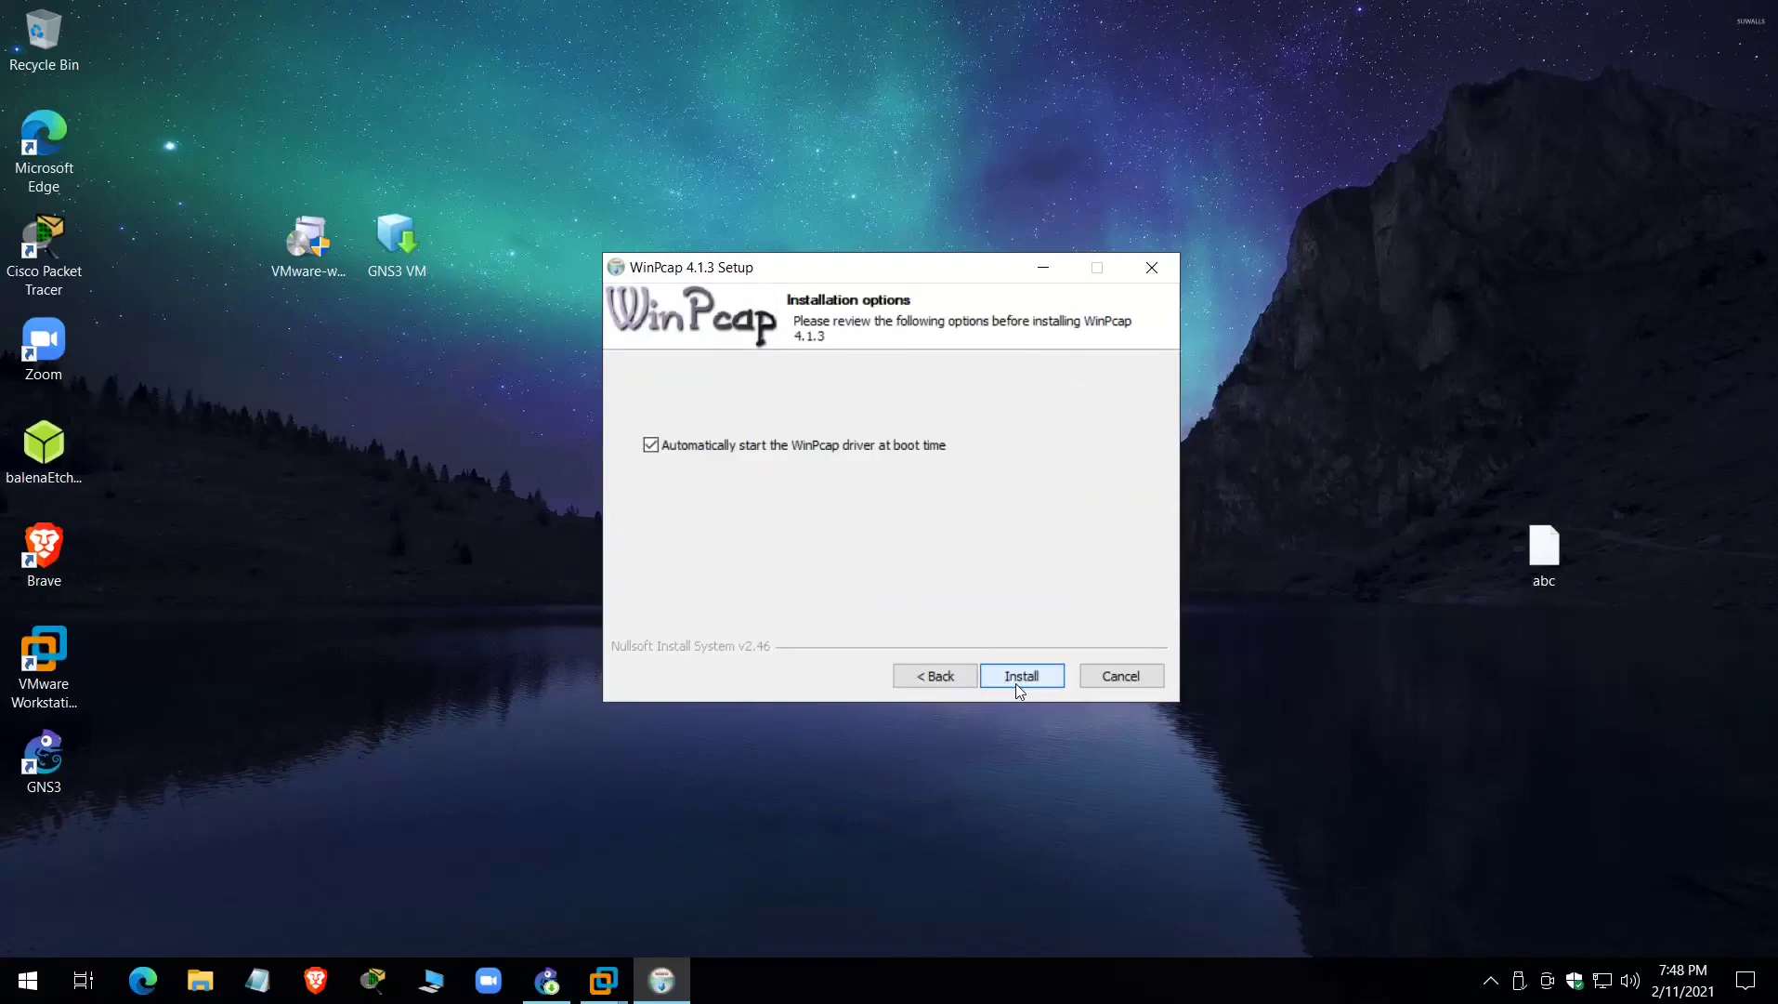
pyautogui.click(1017, 674)
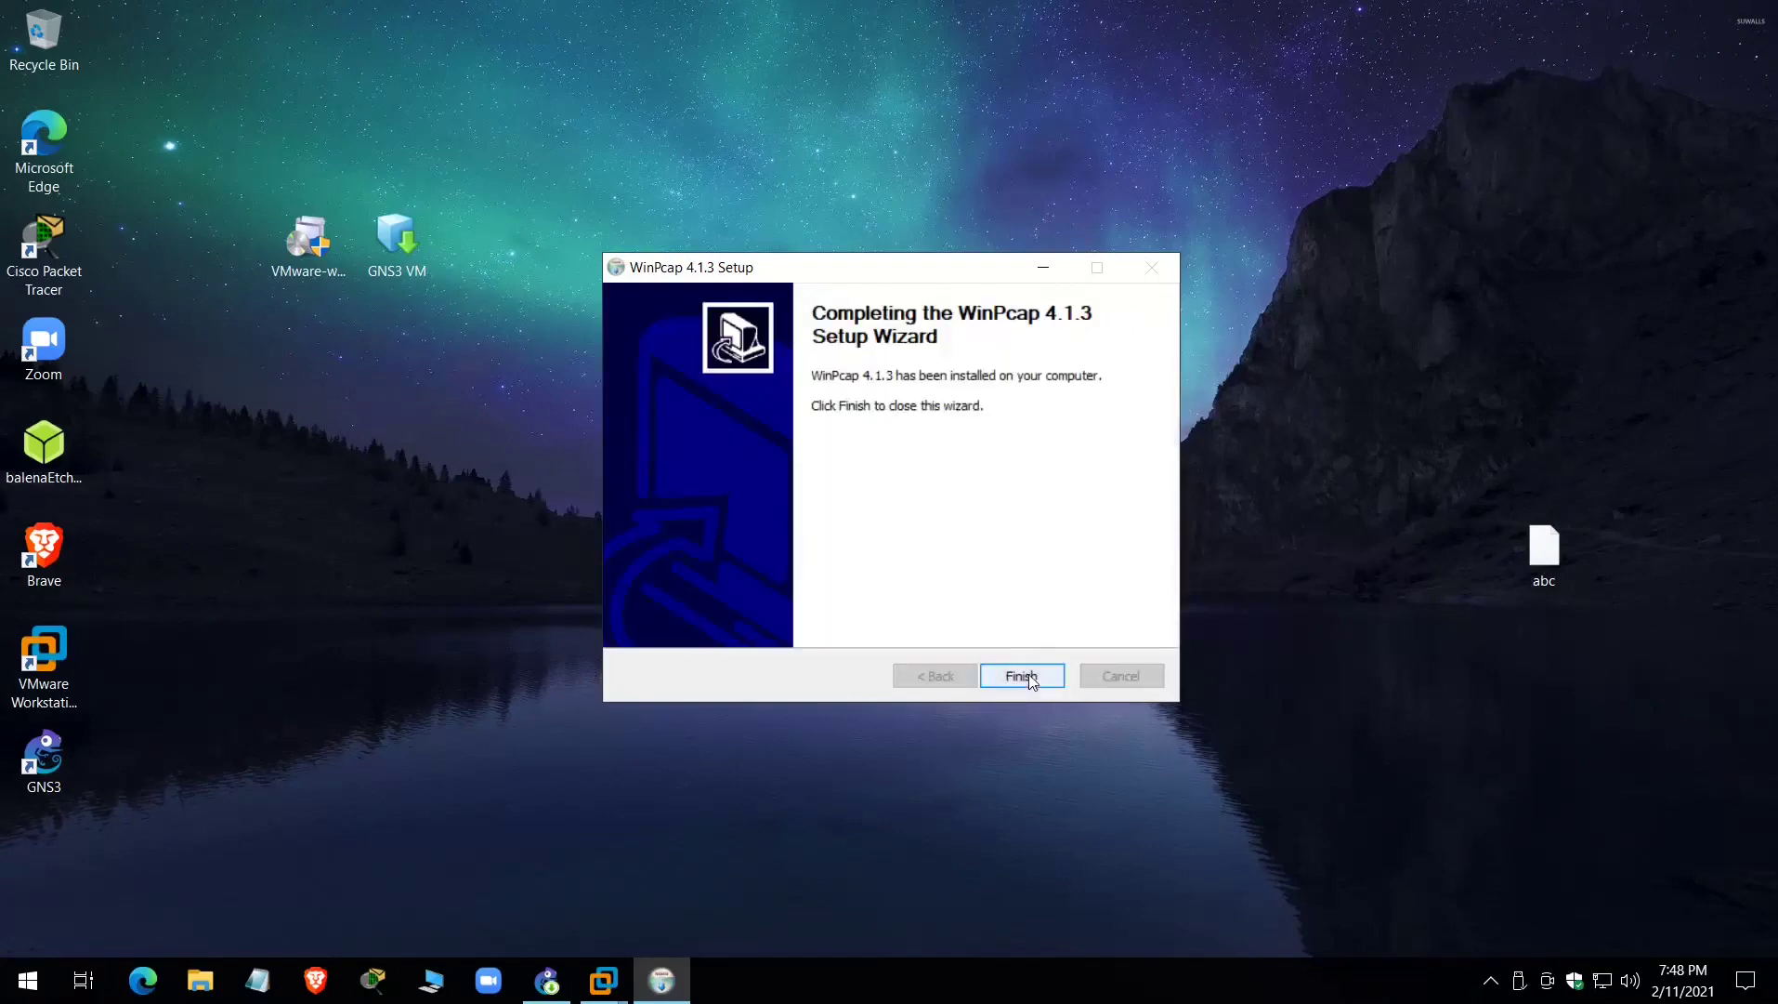
pyautogui.click(1022, 676)
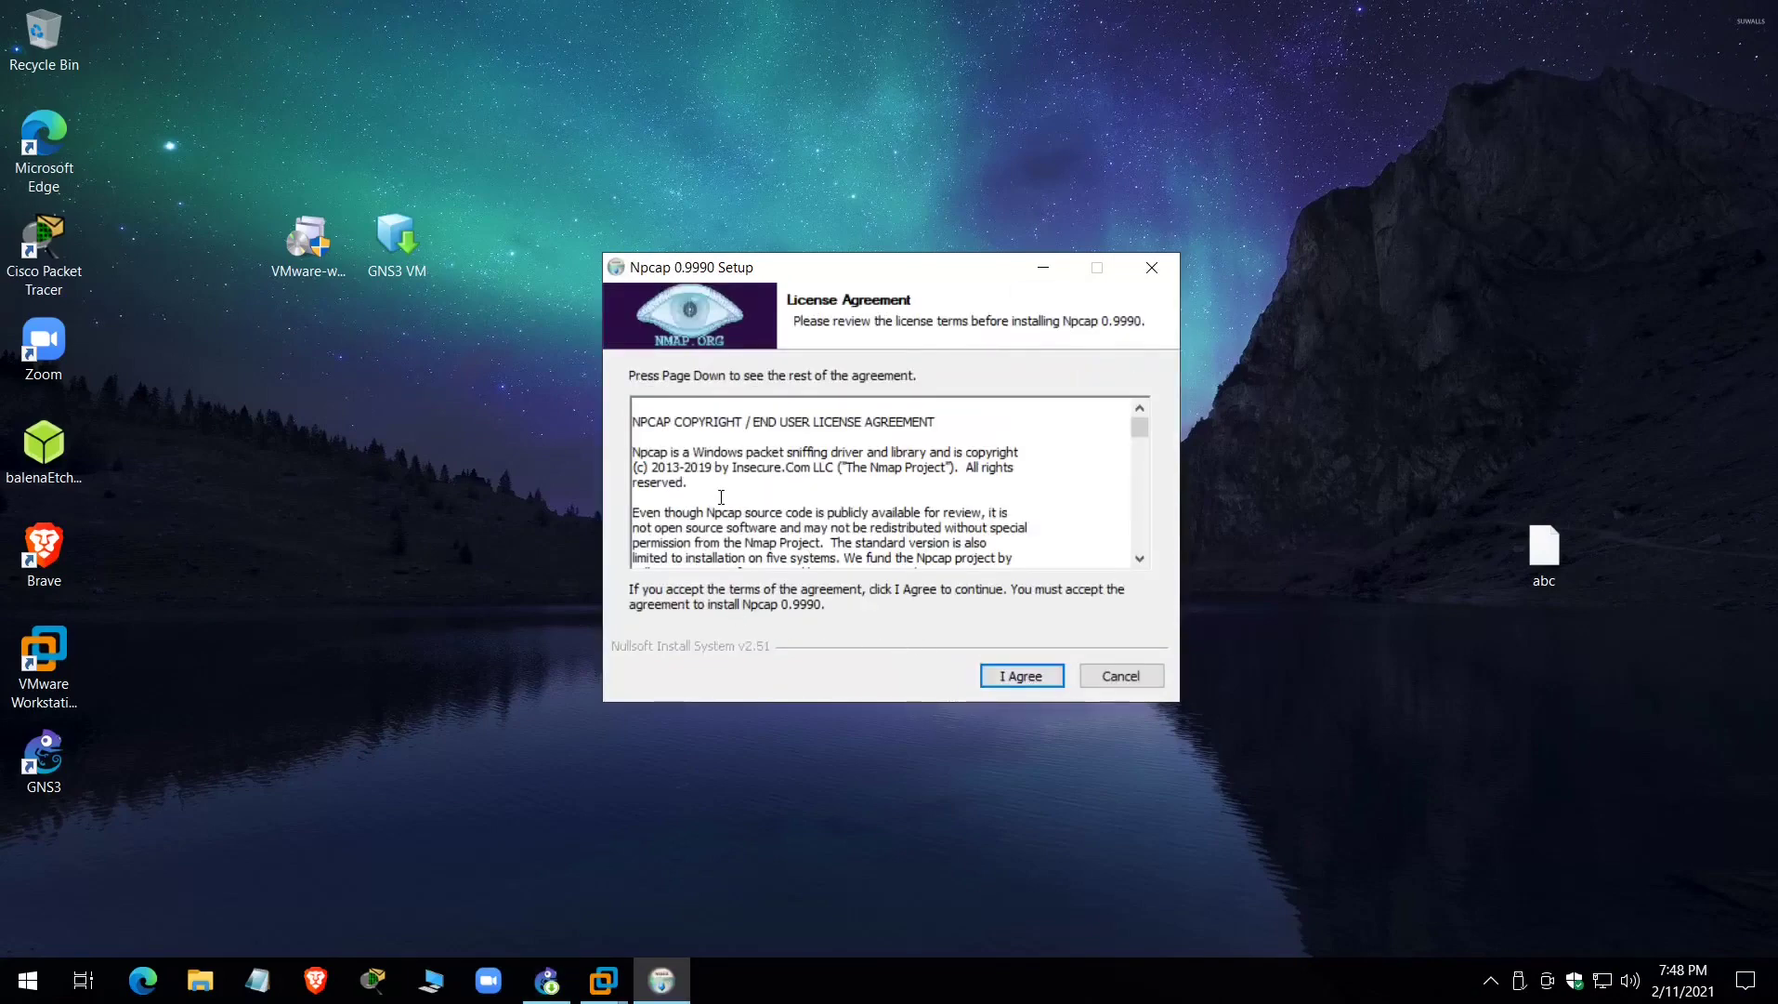
# - Install Npcap 0.9990 with legacy loopback support enabled, accepting its license, and finish its setup
pyautogui.click(1022, 676)
pyautogui.click(717, 420)
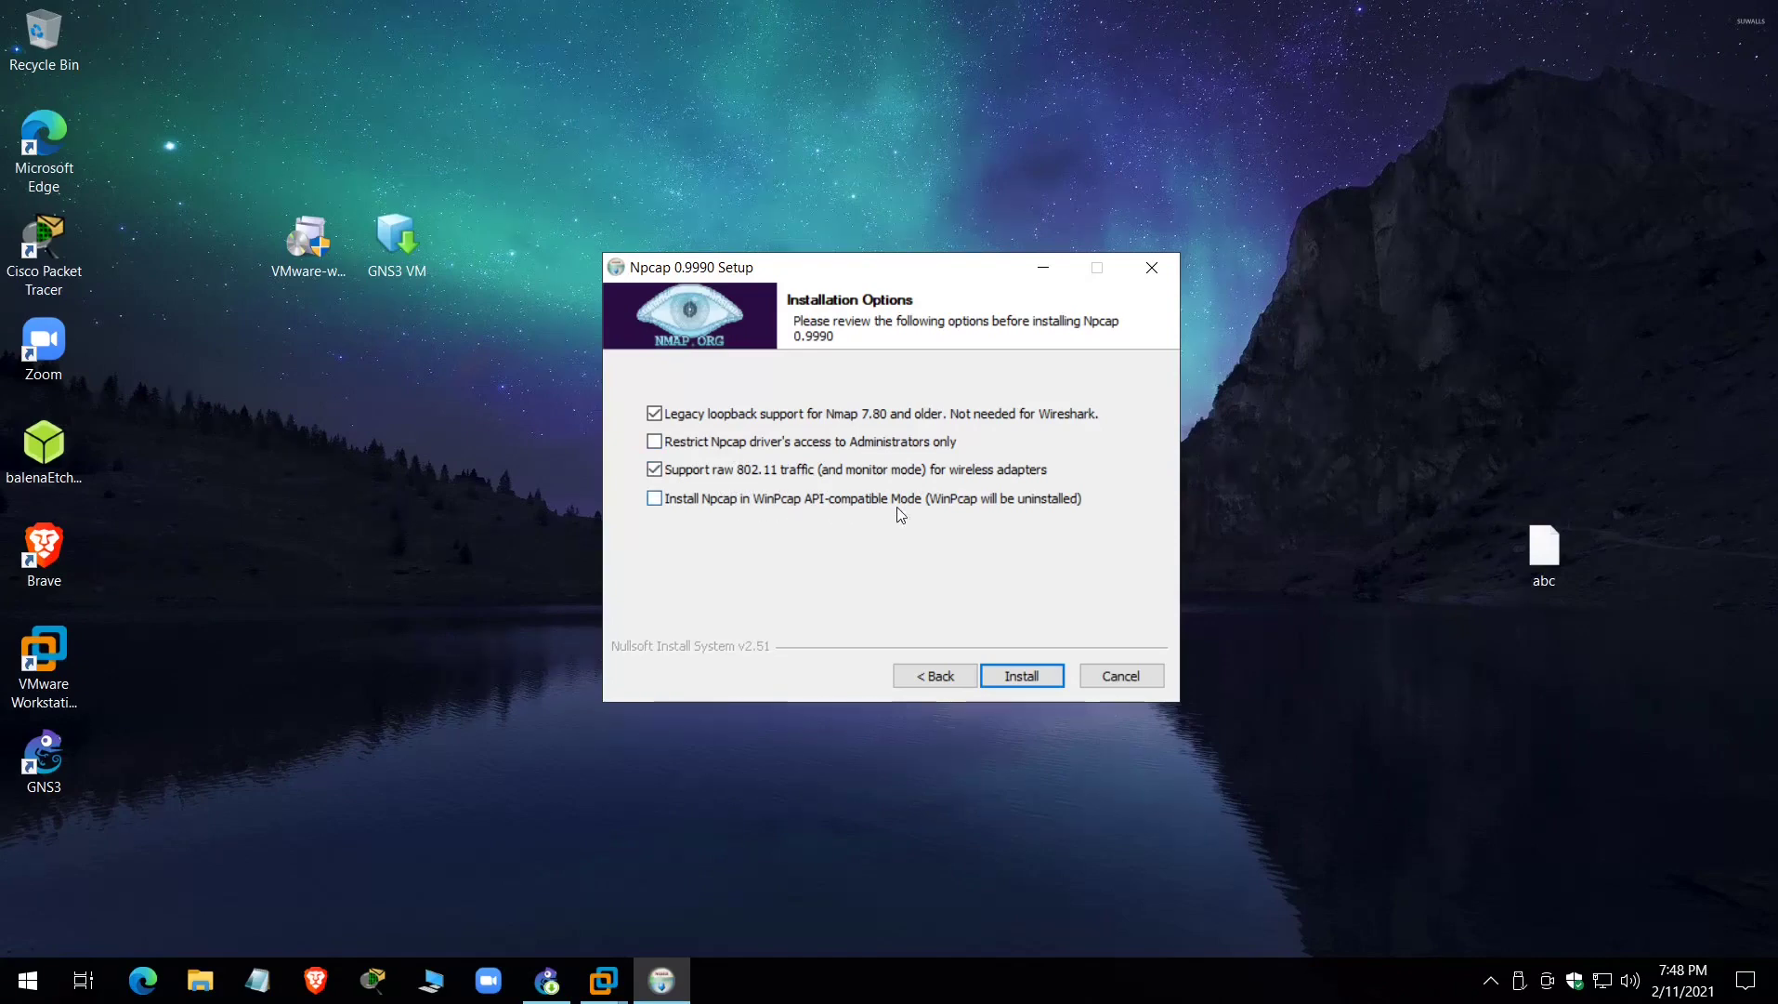
pyautogui.click(1037, 673)
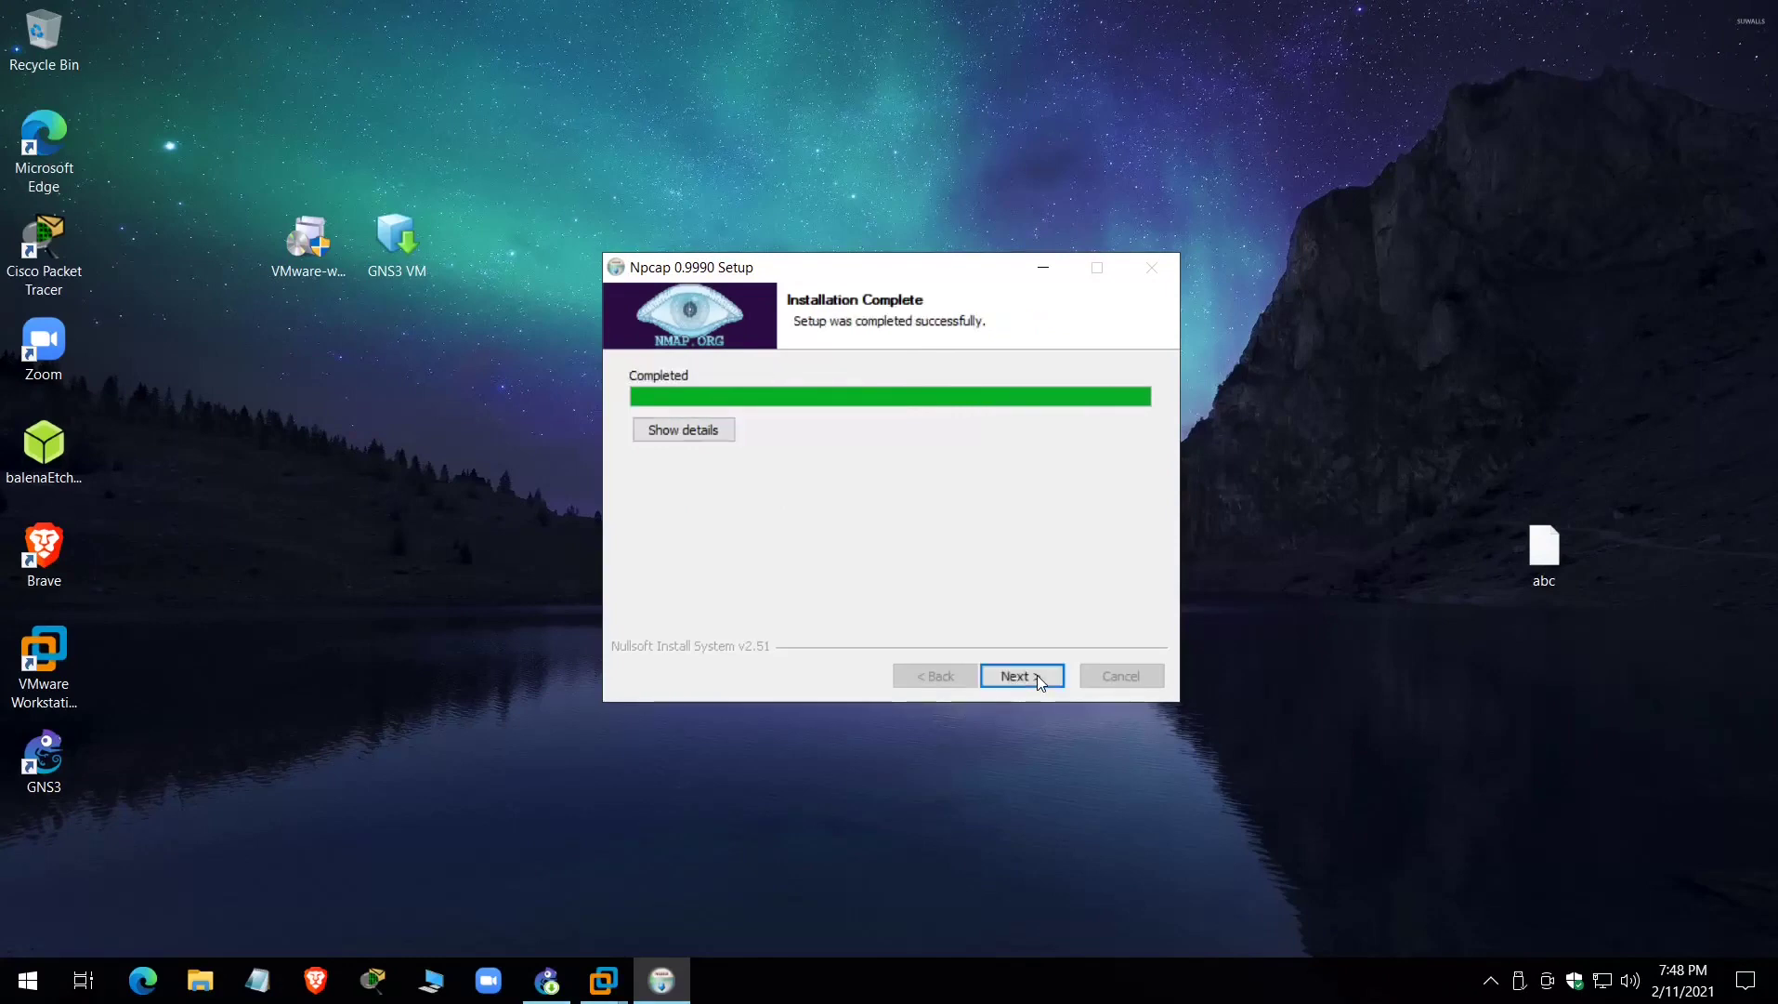
pyautogui.click(1037, 675)
pyautogui.click(1014, 676)
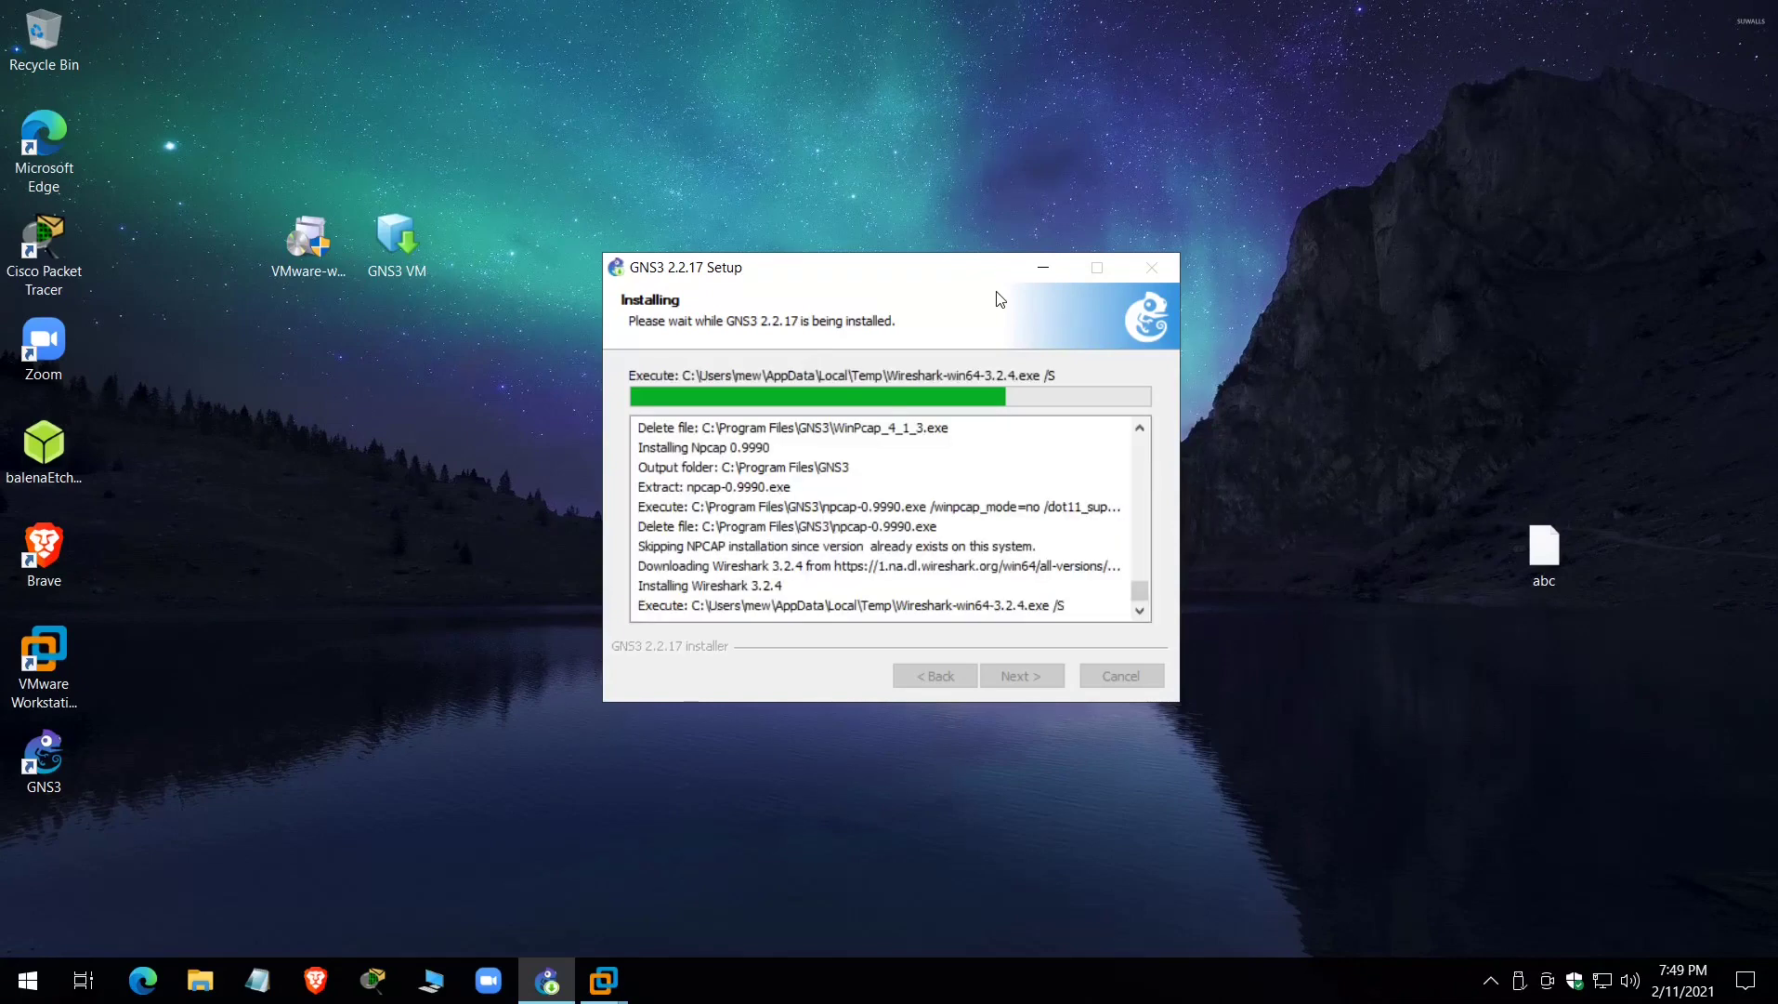
# - Refresh the desktop, line up the GNS3-2.2.17 installer icon with the GNS3 VM file, and reposition the setup window below it
pyautogui.moveTo(873, 265); pyautogui.dragTo(842, 251)
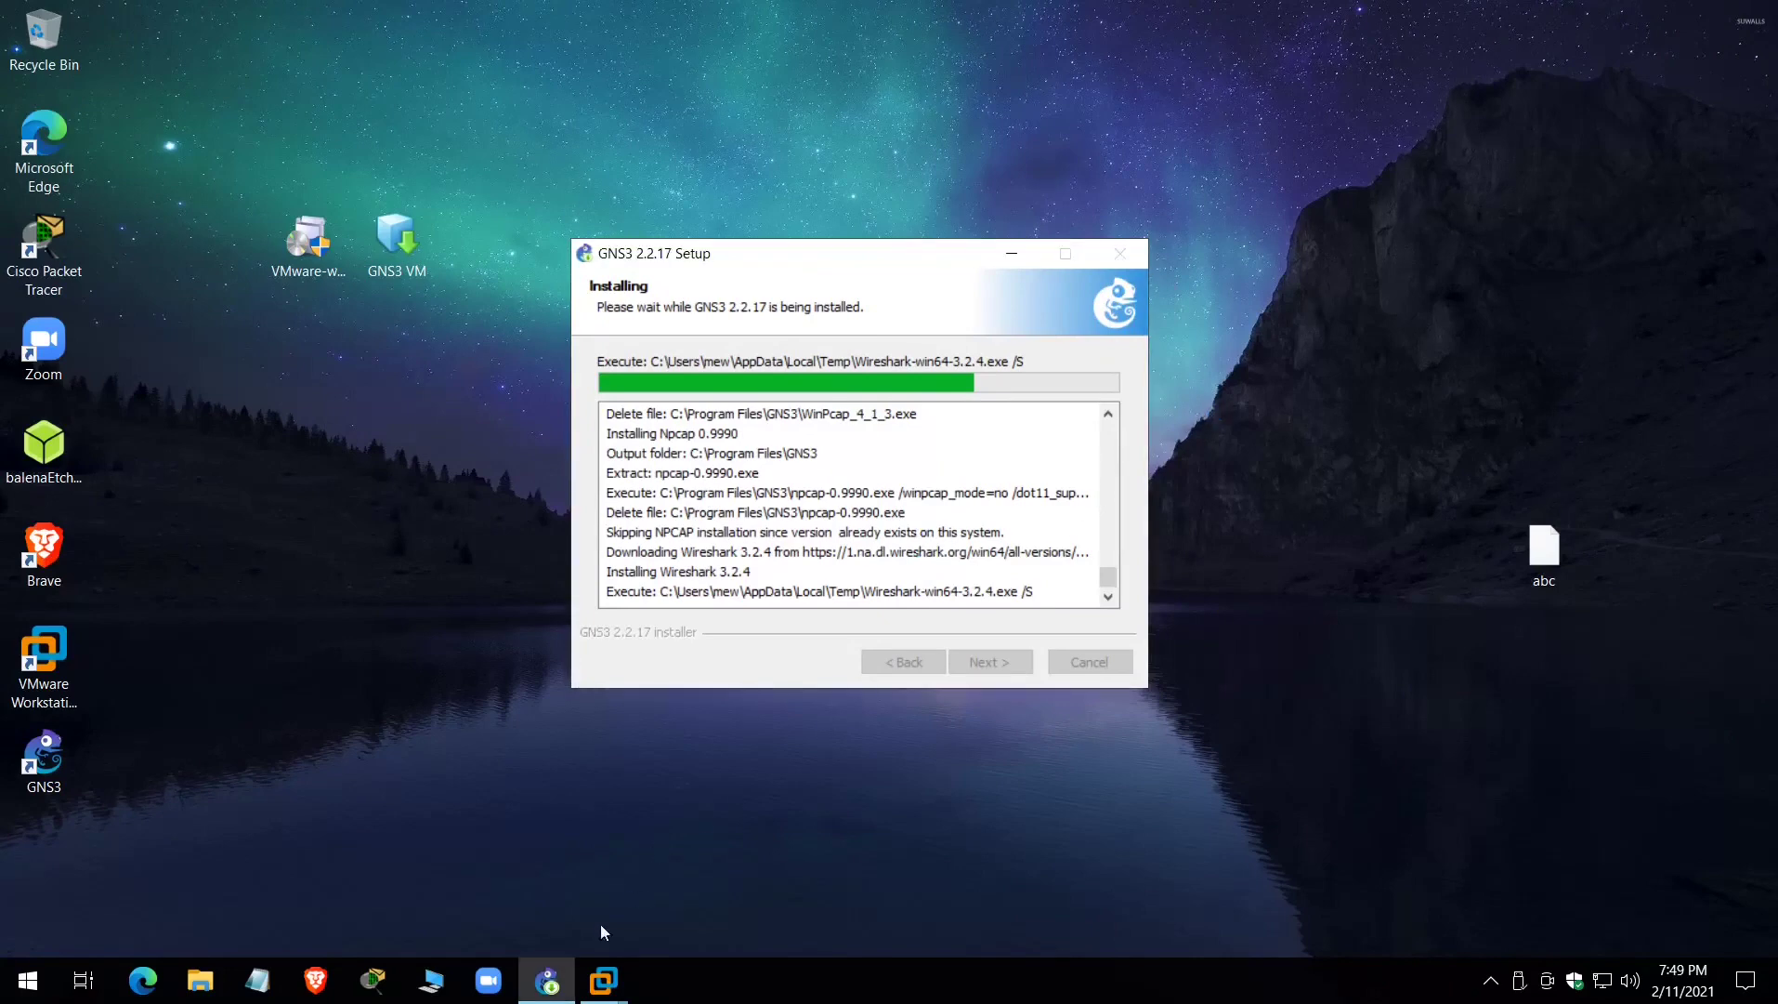
pyautogui.click(546, 980)
pyautogui.click(546, 979)
pyautogui.rightClick(1301, 434)
pyautogui.click(1018, 328)
pyautogui.moveTo(957, 249); pyautogui.dragTo(960, 411)
pyautogui.moveTo(843, 351); pyautogui.dragTo(834, 235)
pyautogui.moveTo(848, 409); pyautogui.dragTo(834, 326)
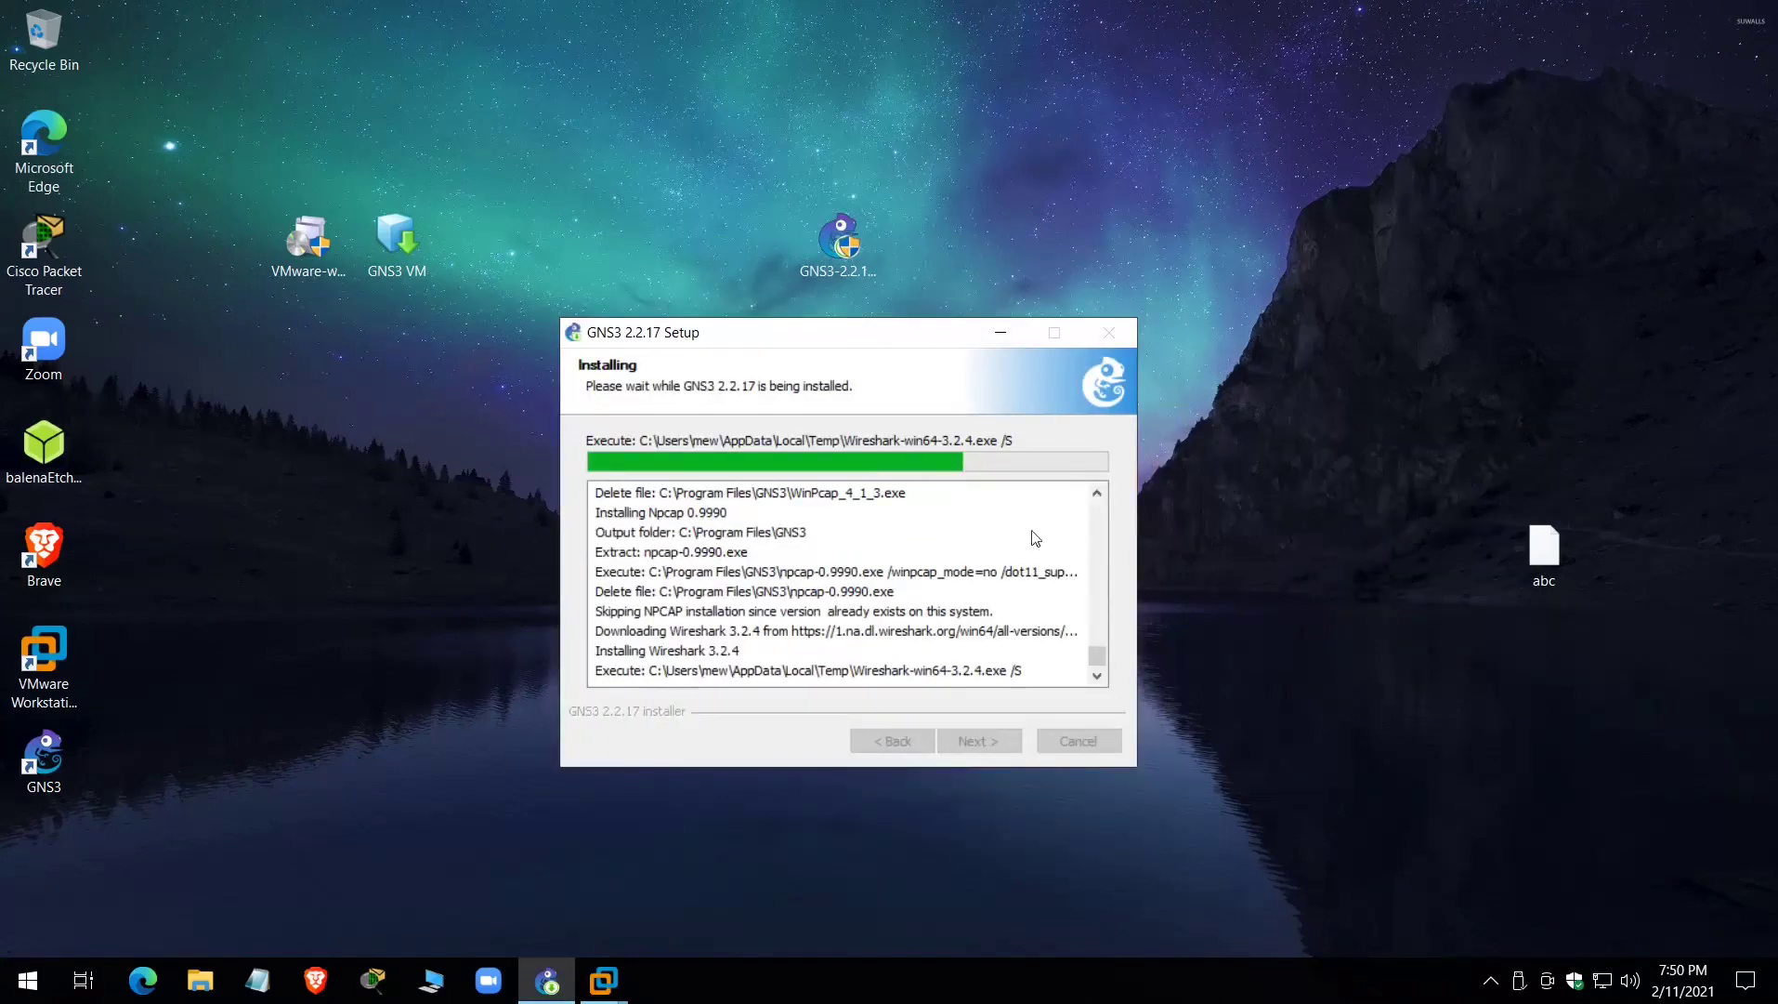
# - Move the hidden VMware tray icon into the visible notification area
pyautogui.click(1490, 982)
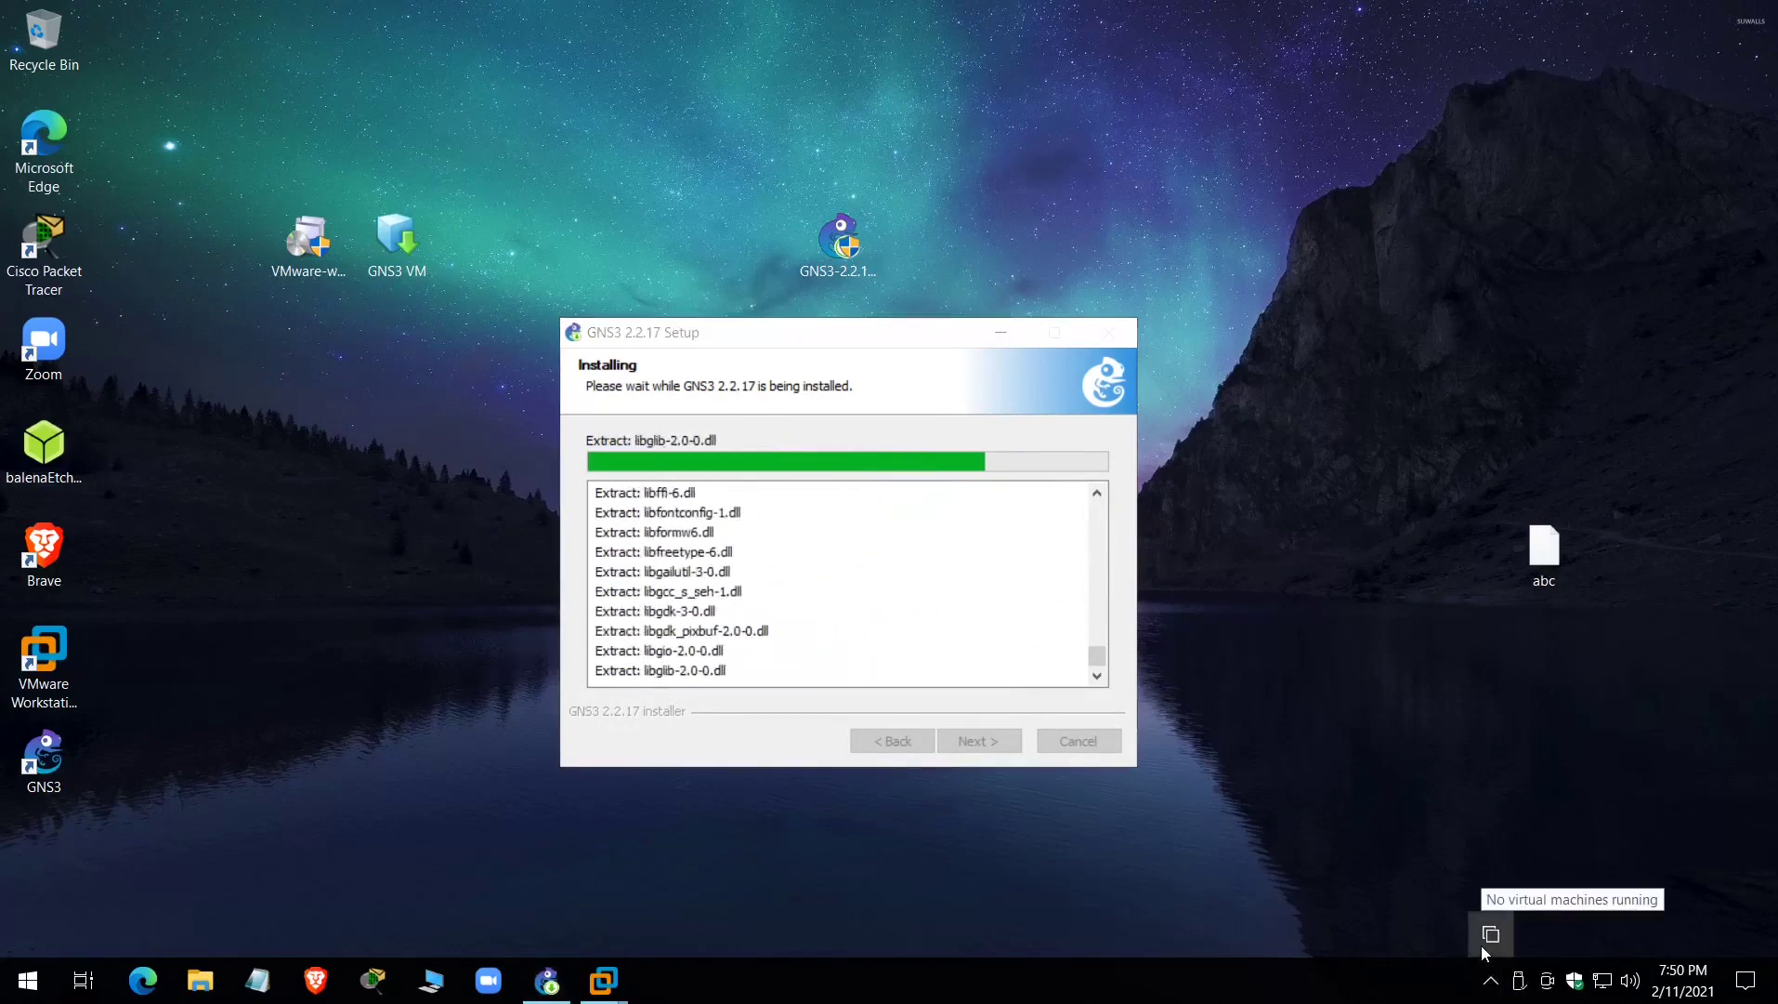
pyautogui.moveTo(1490, 935); pyautogui.dragTo(1463, 983)
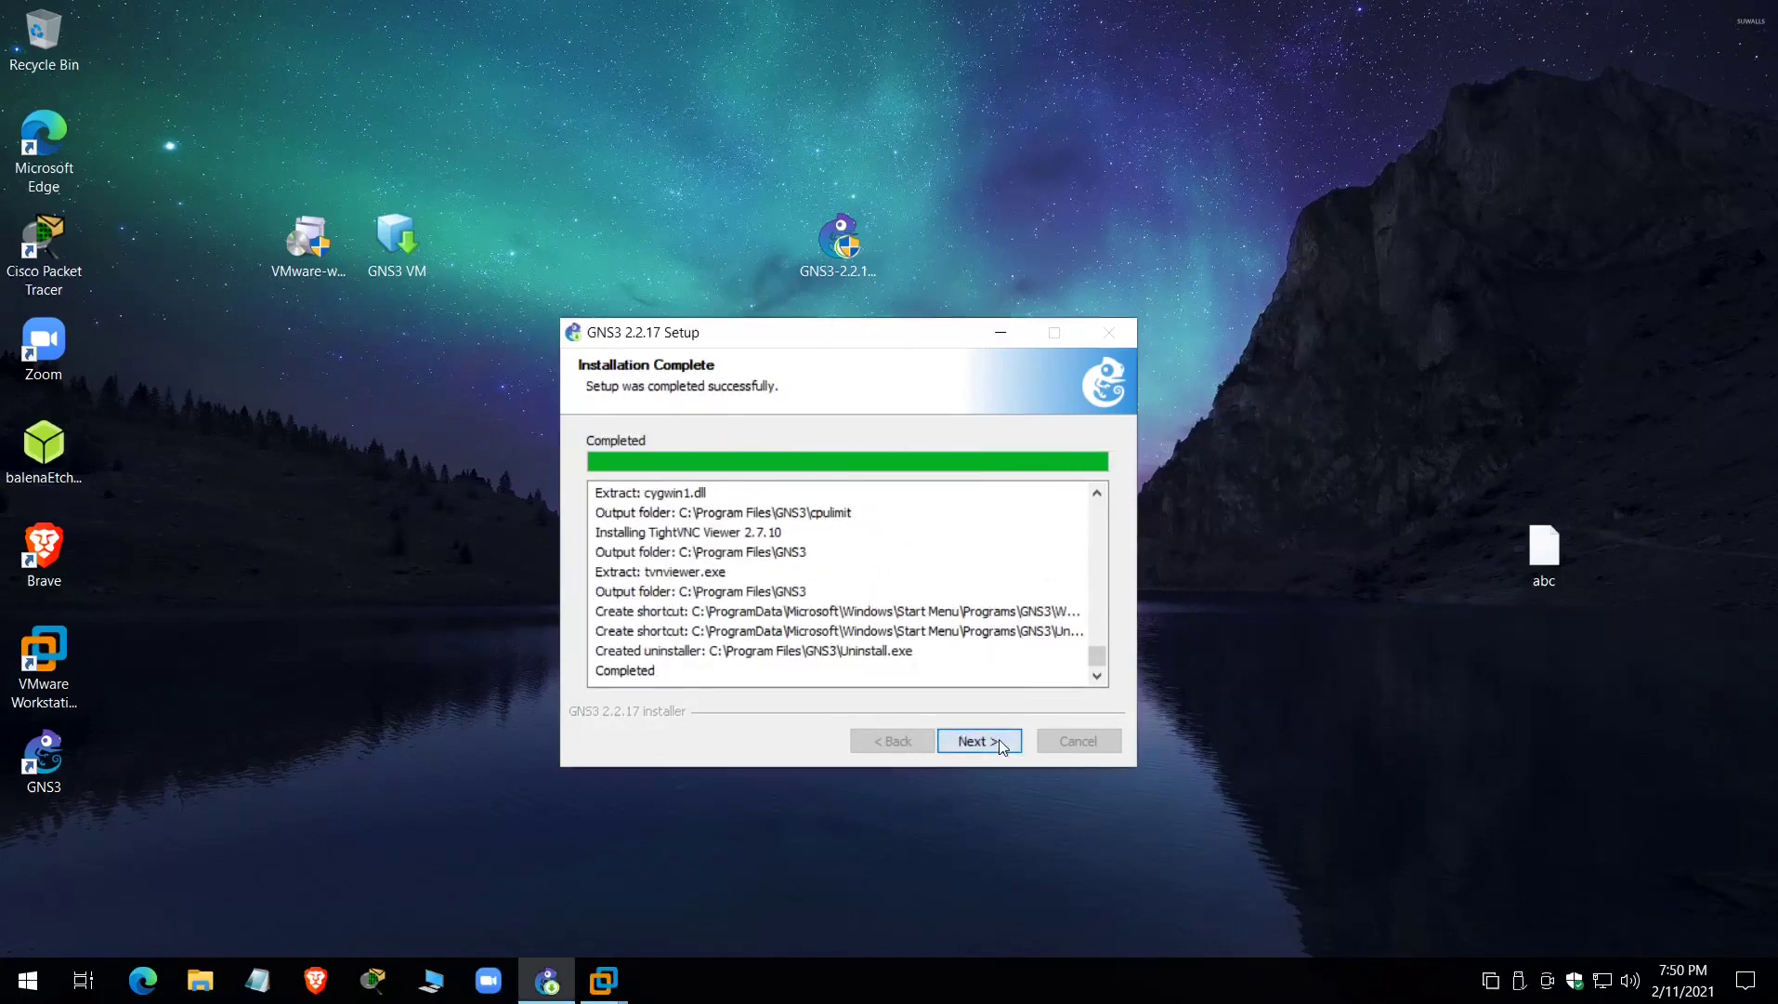
# - Complete the GNS3 2.2.17 setup with the option to start GNS3 turned off
pyautogui.click(997, 737)
pyautogui.click(863, 586)
pyautogui.click(998, 738)
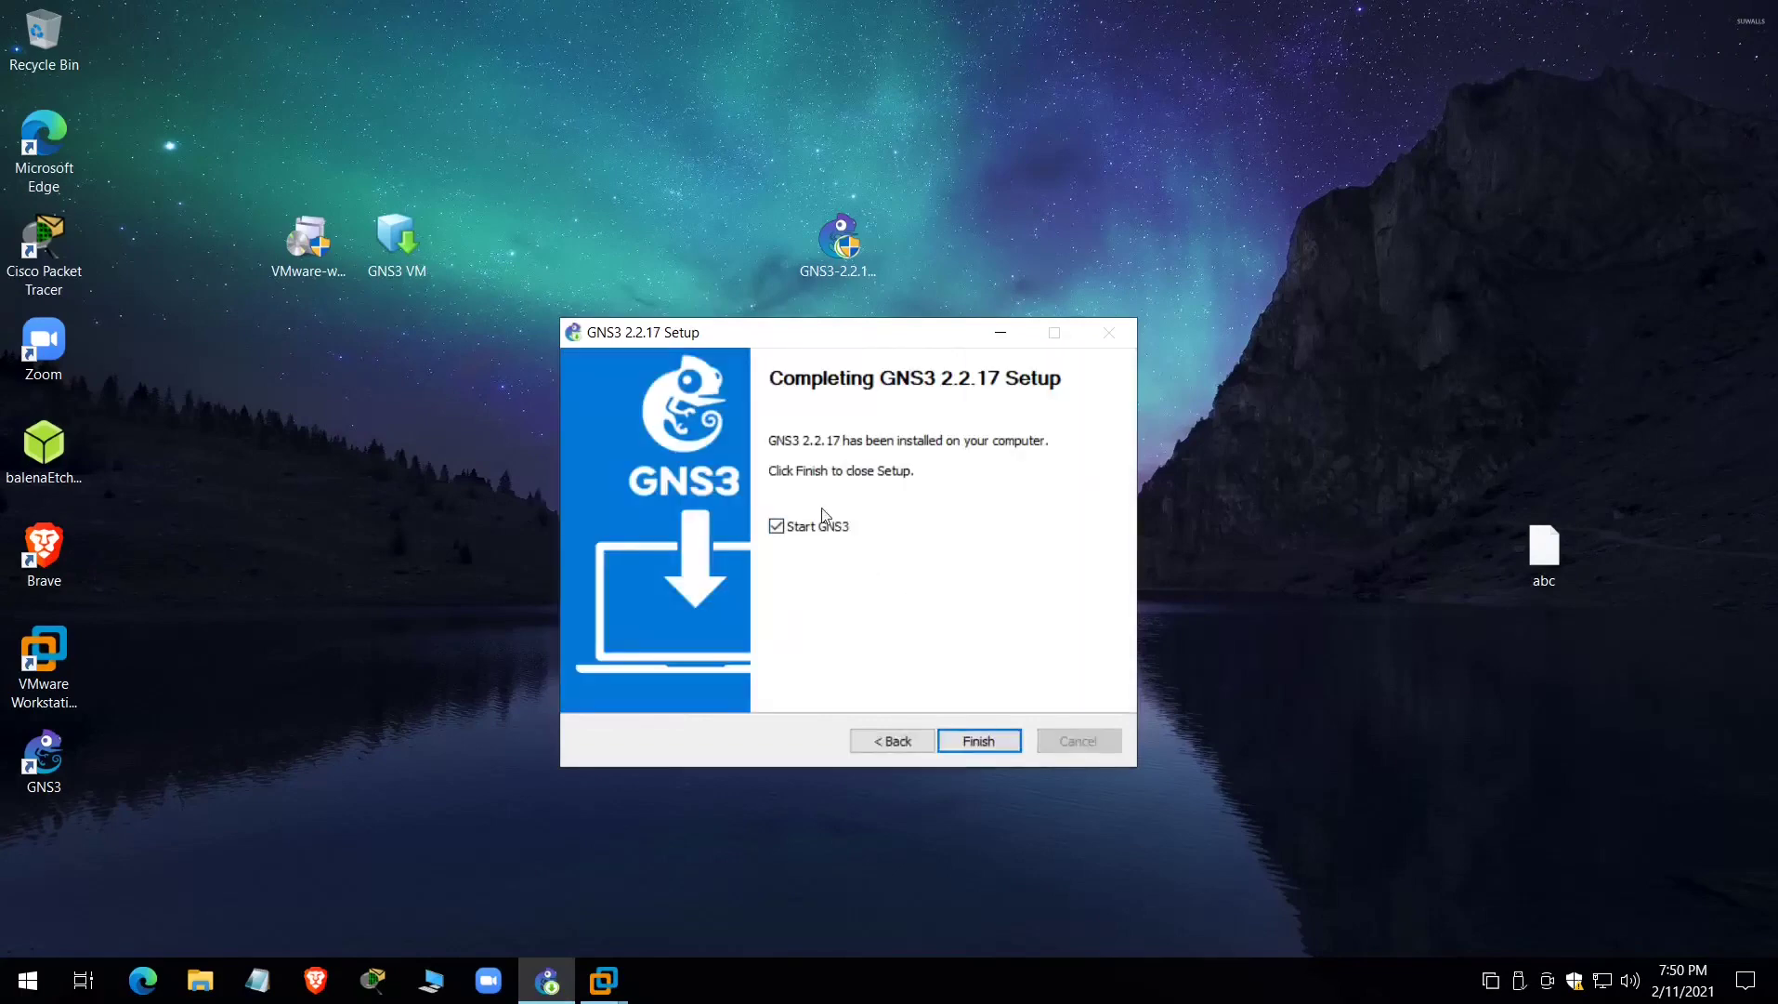
pyautogui.click(818, 528)
pyautogui.click(980, 748)
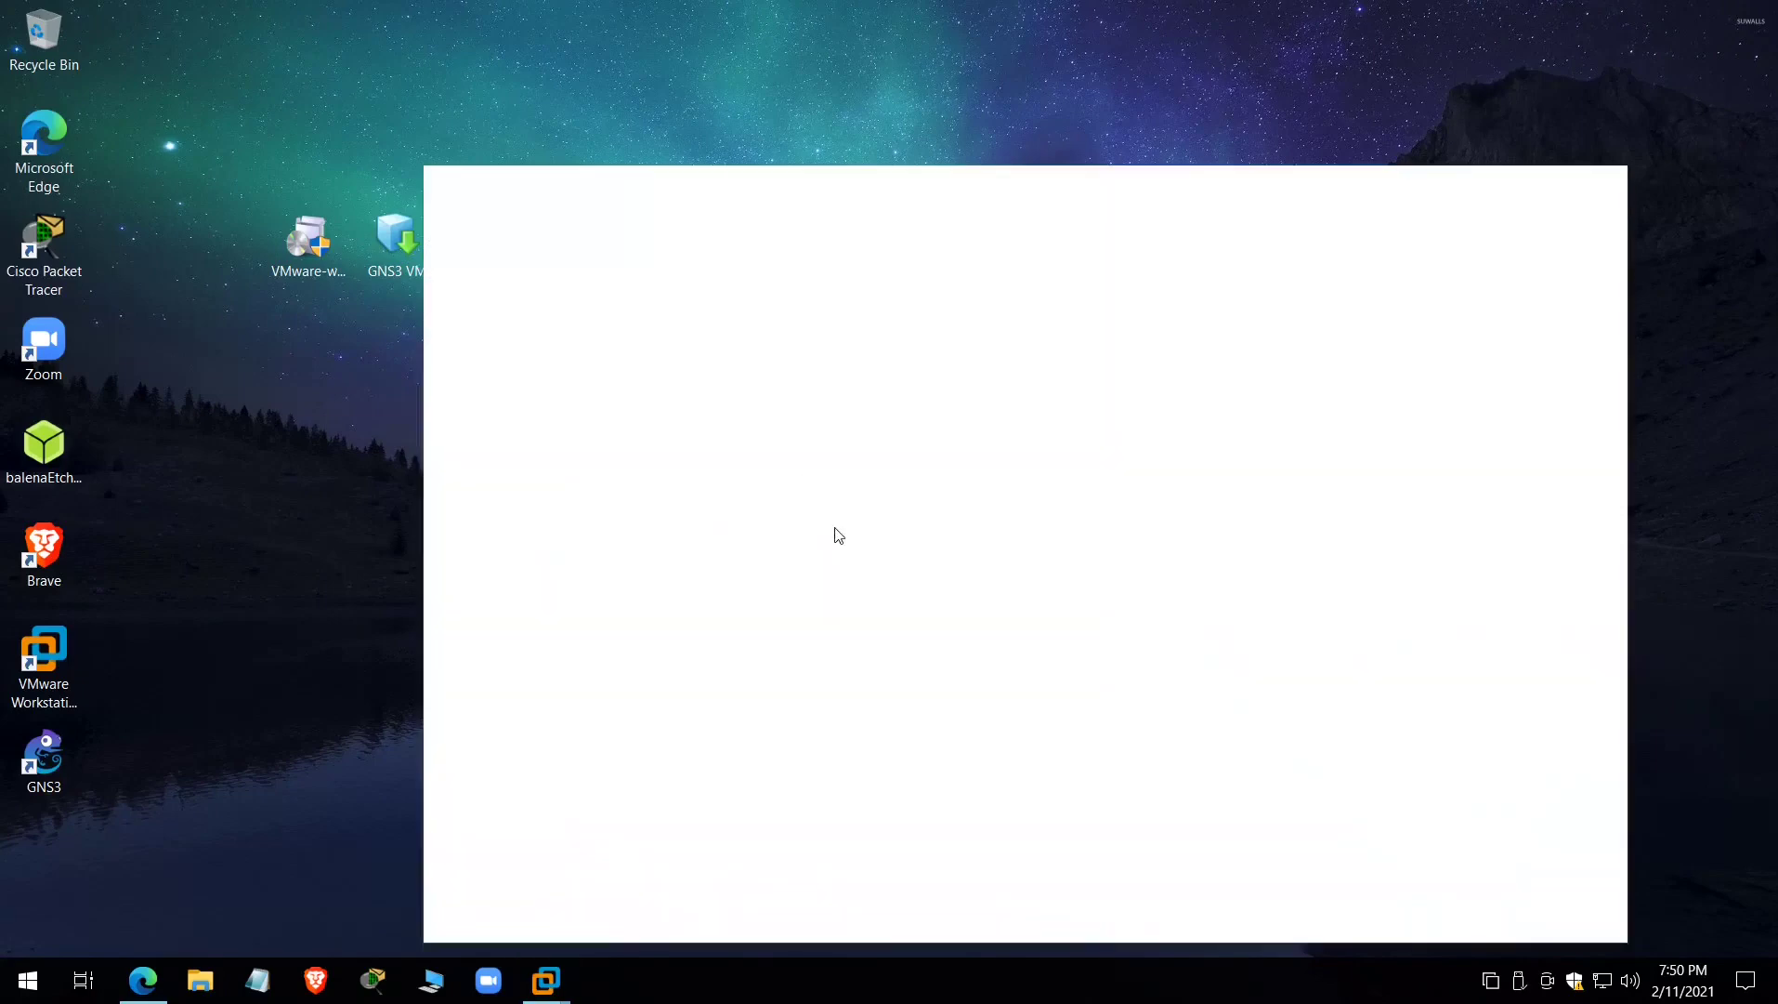
# - Close the GNS3 download thank-you page, refresh the desktop and place the GNS3-2.2.17 installer beside the GNS3 VM file
pyautogui.rightClick(799, 469)
pyautogui.click(840, 532)
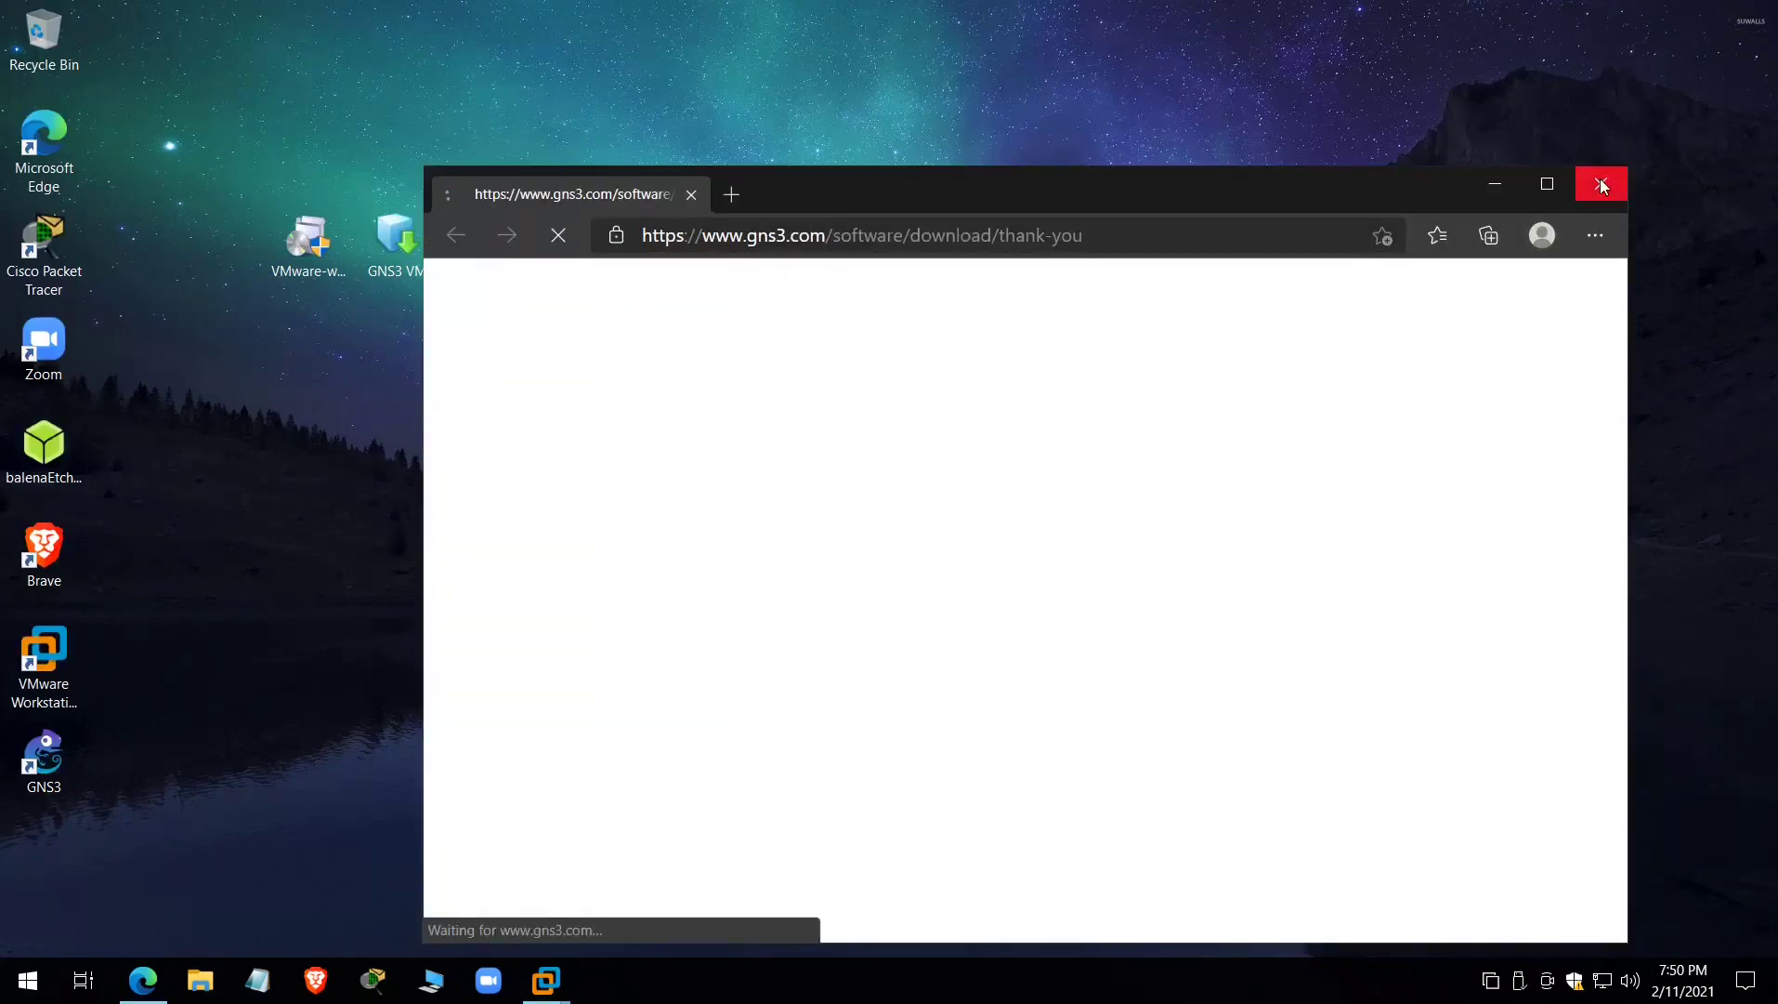
pyautogui.click(1600, 184)
pyautogui.rightClick(791, 337)
pyautogui.click(842, 405)
pyautogui.moveTo(840, 243); pyautogui.dragTo(491, 250)
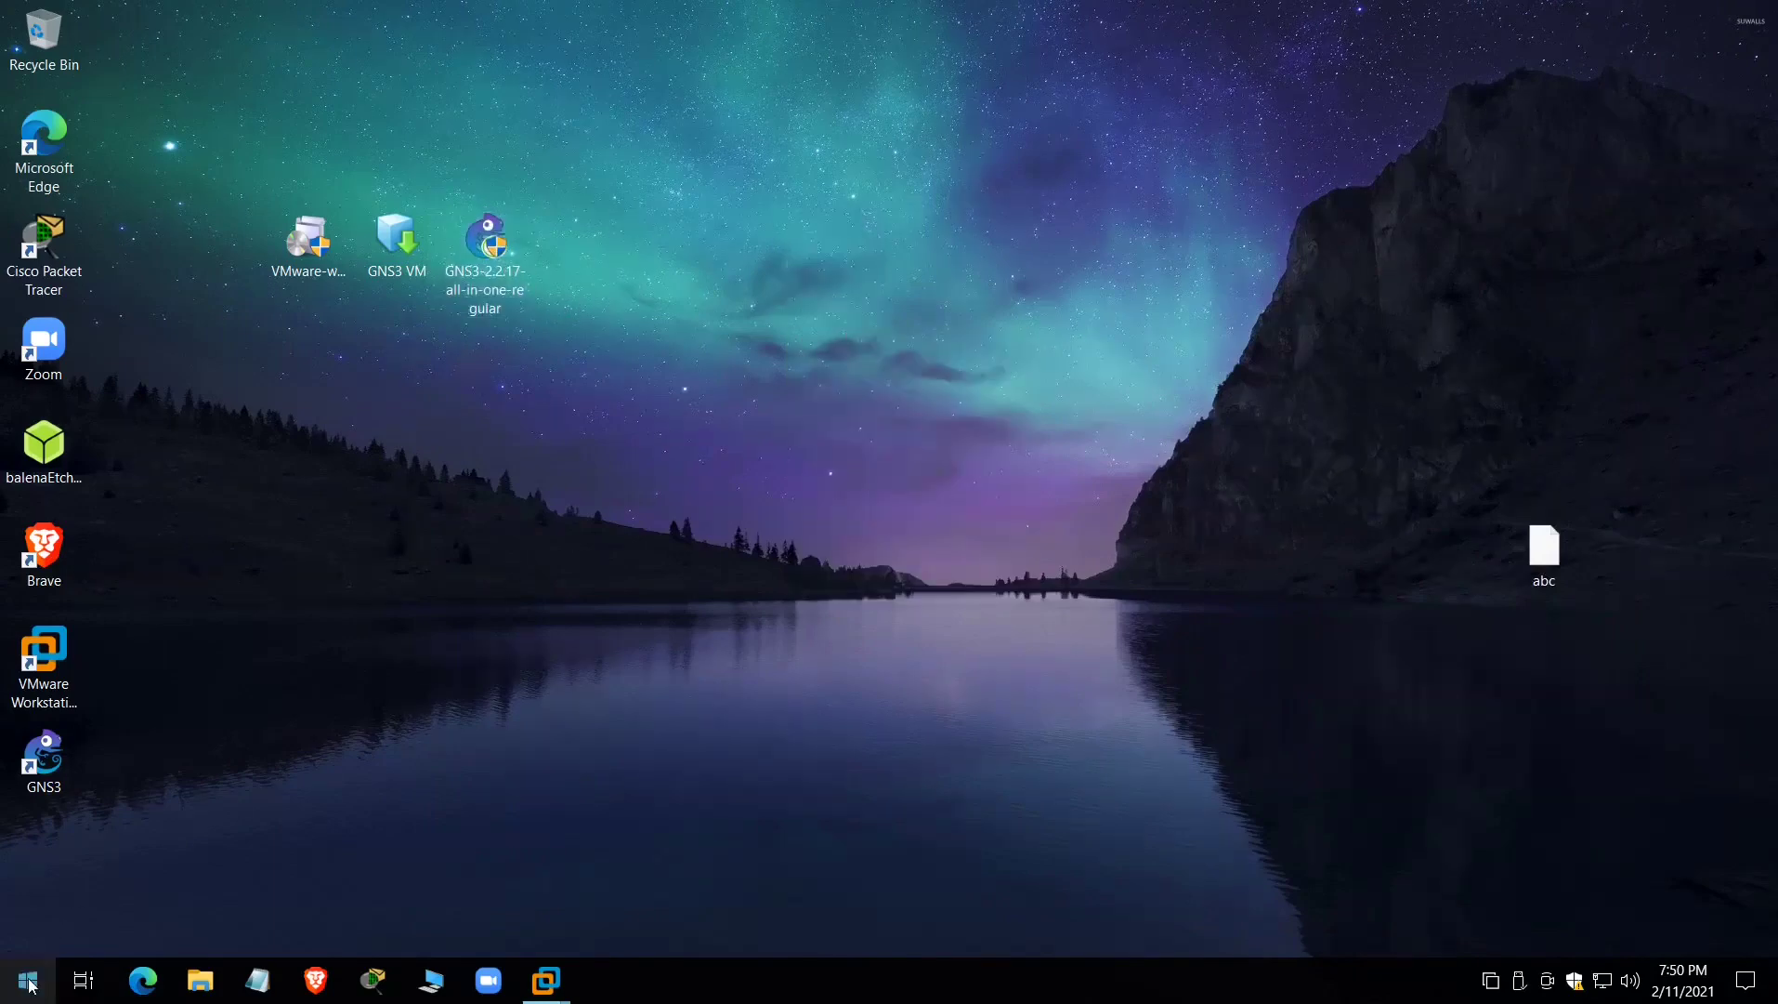
# - Restart Windows
pyautogui.click(28, 980)
pyautogui.click(51, 925)
pyautogui.click(101, 866)
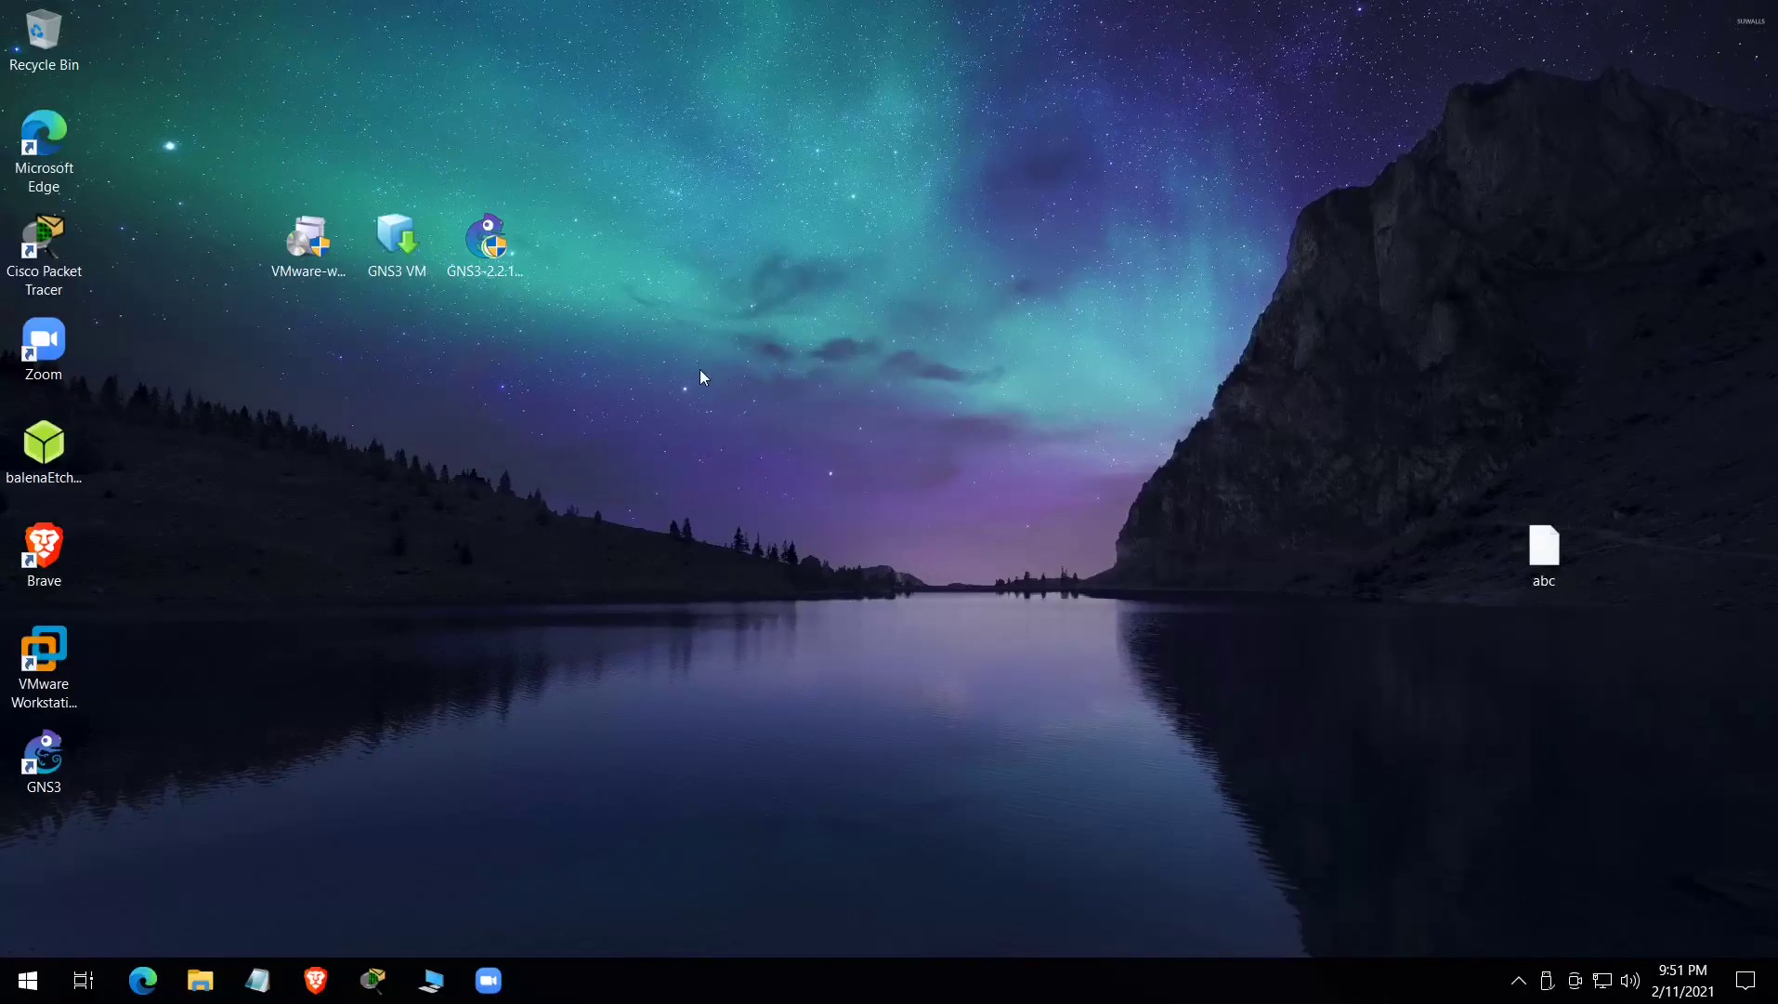
# - Refresh the desktop and move the VMware installer, GNS3 VM and GNS3 installer files together to just above the abc file
pyautogui.rightClick(698, 370)
pyautogui.click(749, 443)
pyautogui.moveTo(578, 208); pyautogui.dragTo(1426, 423)
pyautogui.moveTo(1425, 423); pyautogui.dragTo(1450, 437)
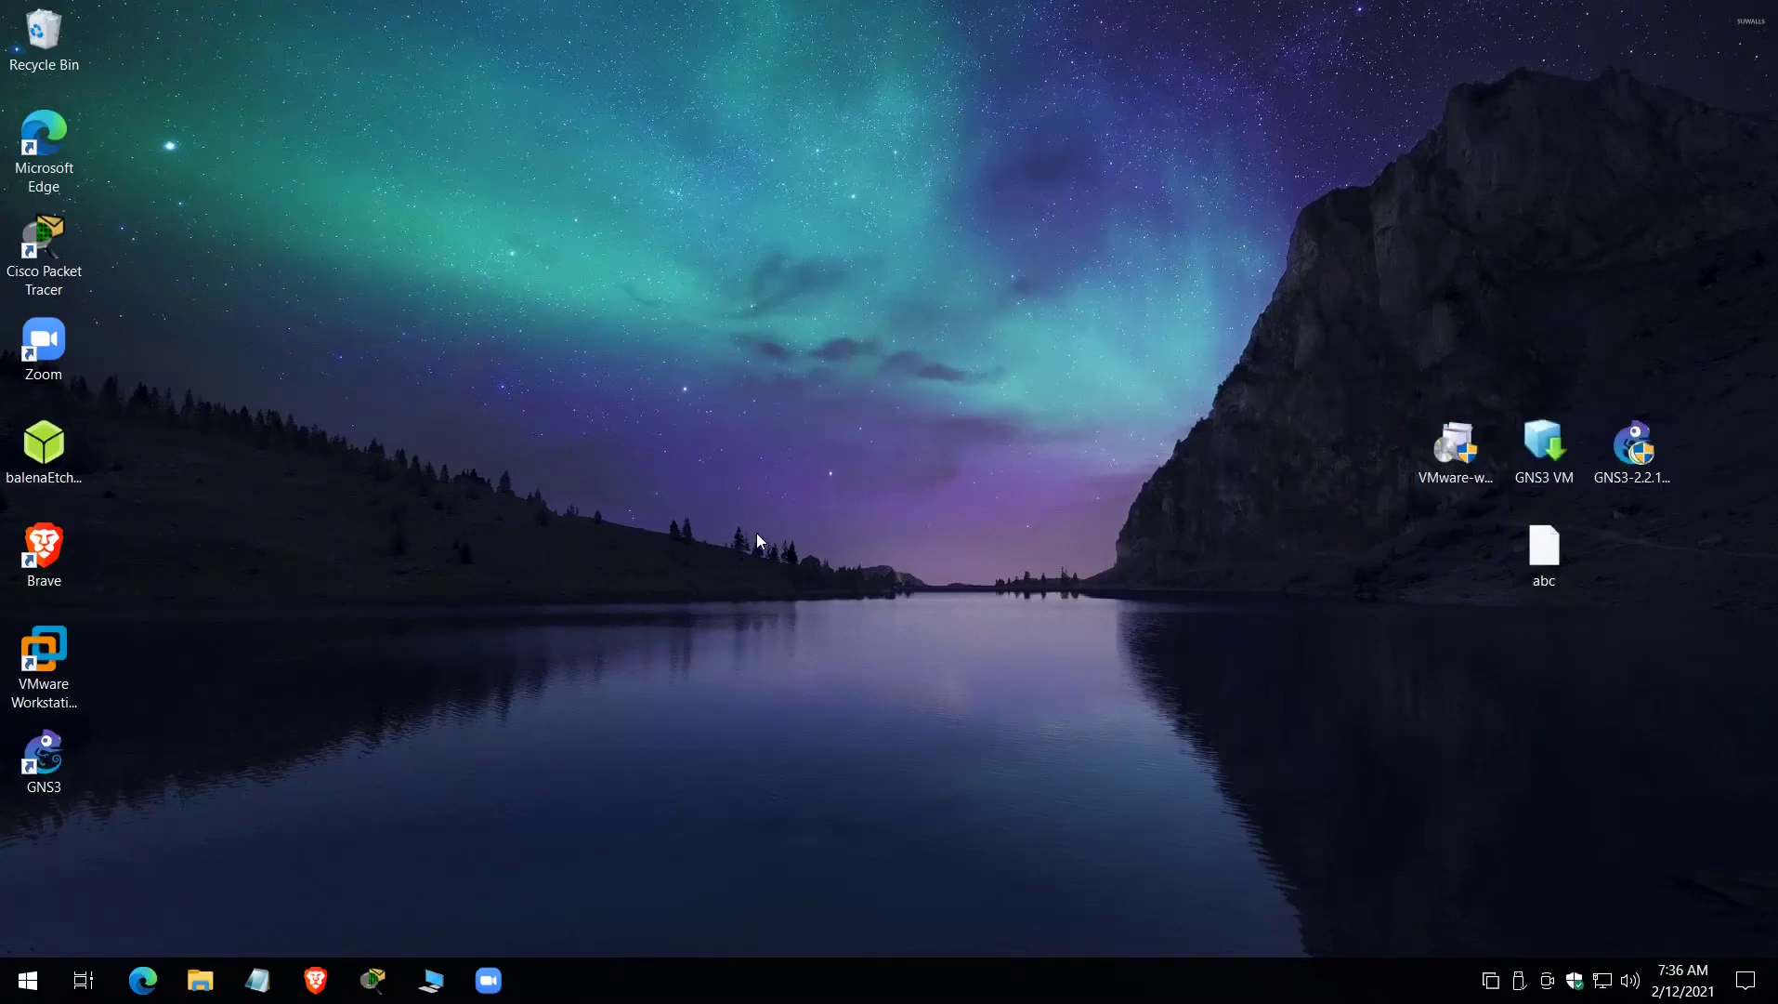
# - Create a desktop folder named GNS3 and place it below the GNS3 shortcut
pyautogui.rightClick(752, 489)
pyautogui.moveTo(810, 674)
pyautogui.click(1045, 678)
pyautogui.write('GNS3')
pyautogui.press('Return')
pyautogui.moveTo(748, 550); pyautogui.dragTo(59, 857)
# - Move all files from the GNS3 folder in Downloads into the desktop GNS3 folder, then close File Explorer
pyautogui.press('super+e')
pyautogui.doubleClick(923, 433)
pyautogui.doubleClick(599, 364)
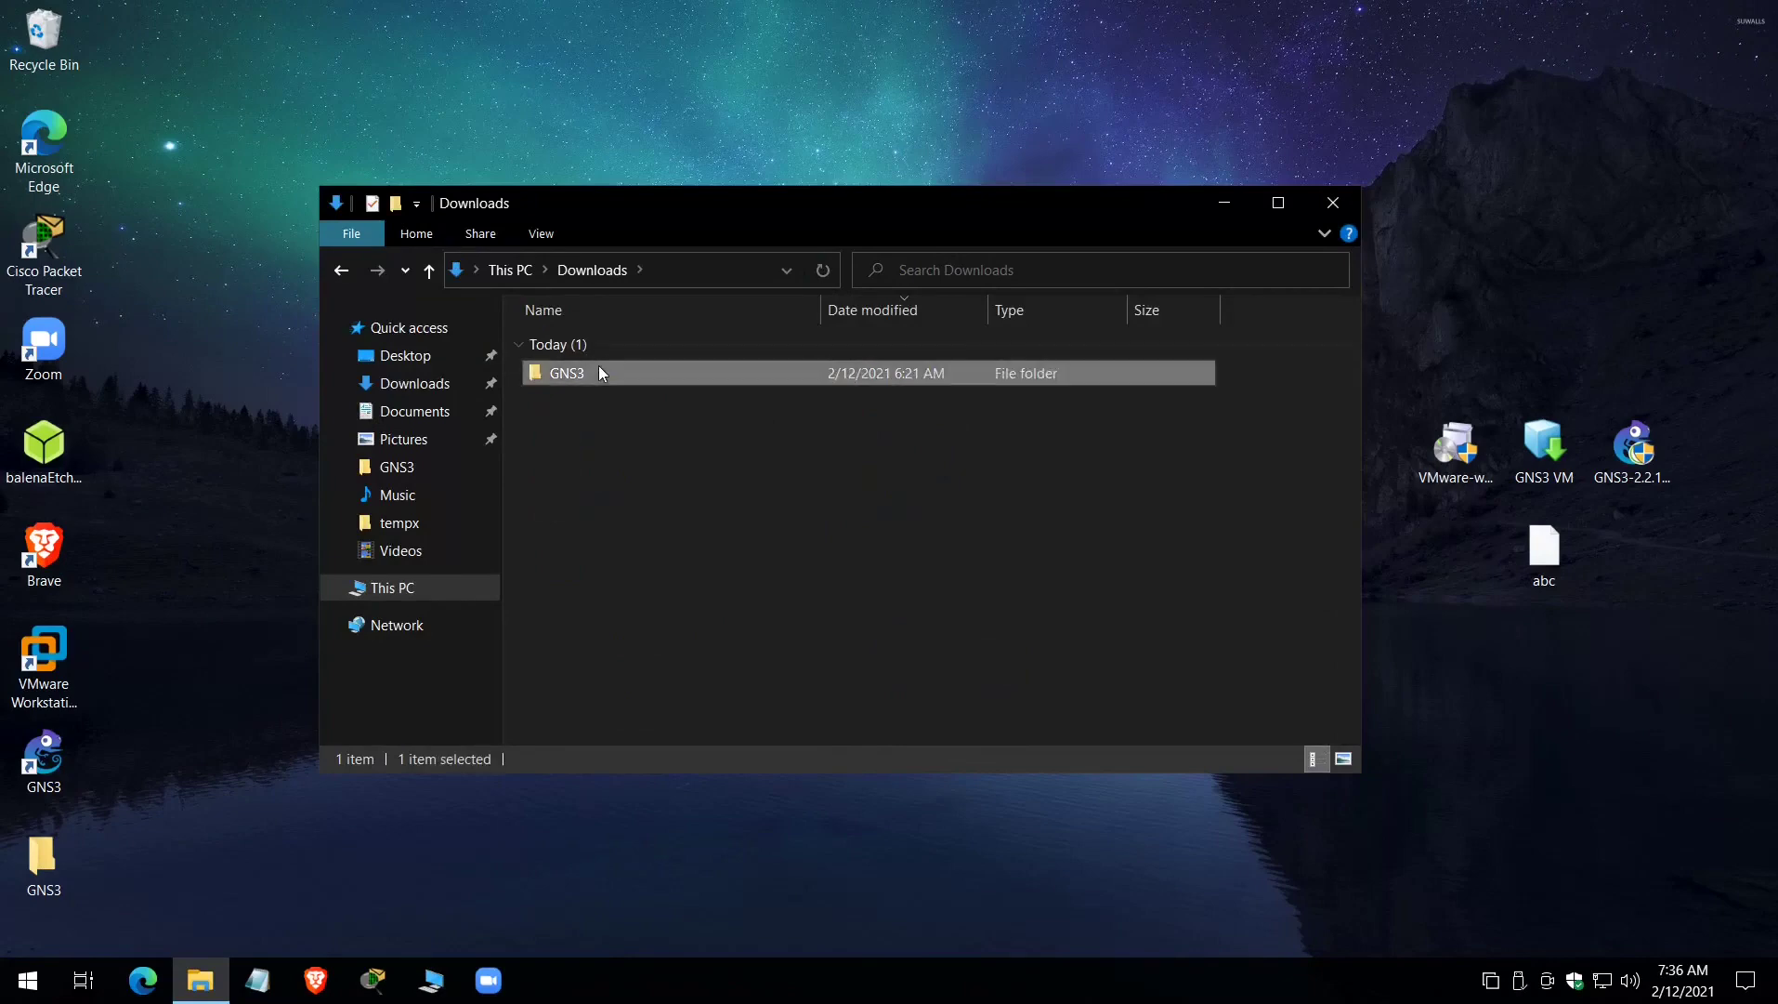
pyautogui.moveTo(1333, 681); pyautogui.dragTo(521, 299)
pyautogui.moveTo(586, 367); pyautogui.dragTo(43, 859)
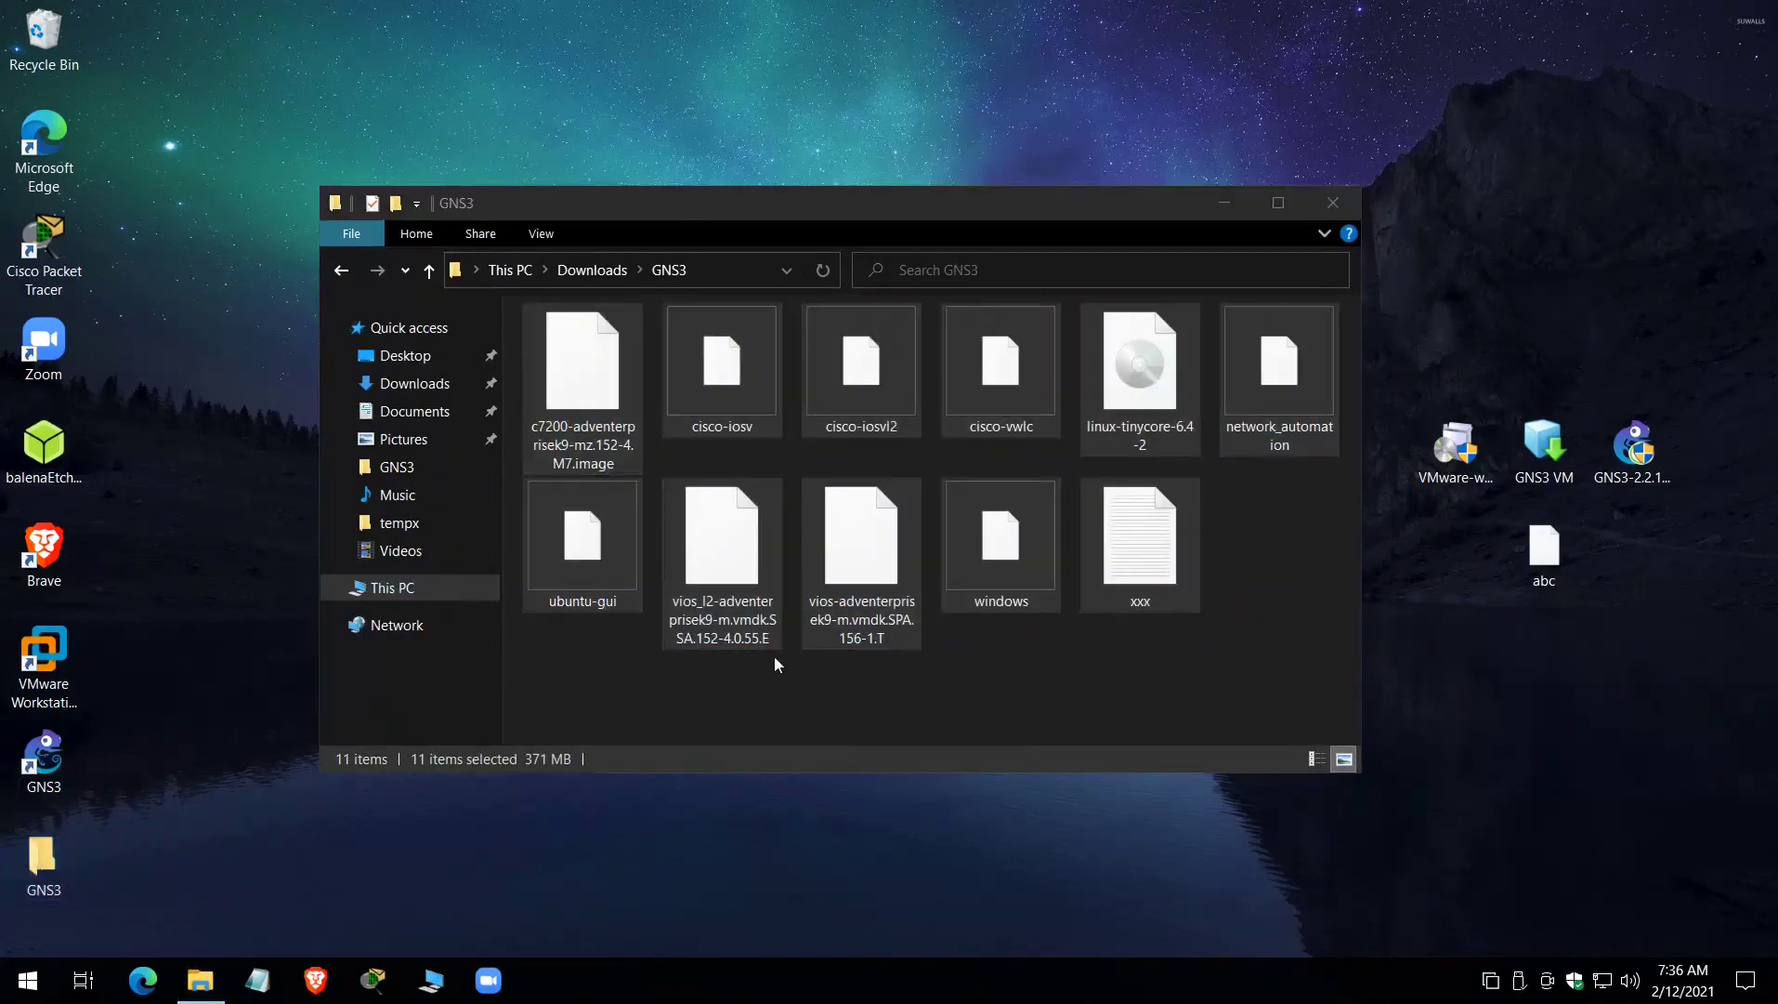
pyautogui.click(1332, 203)
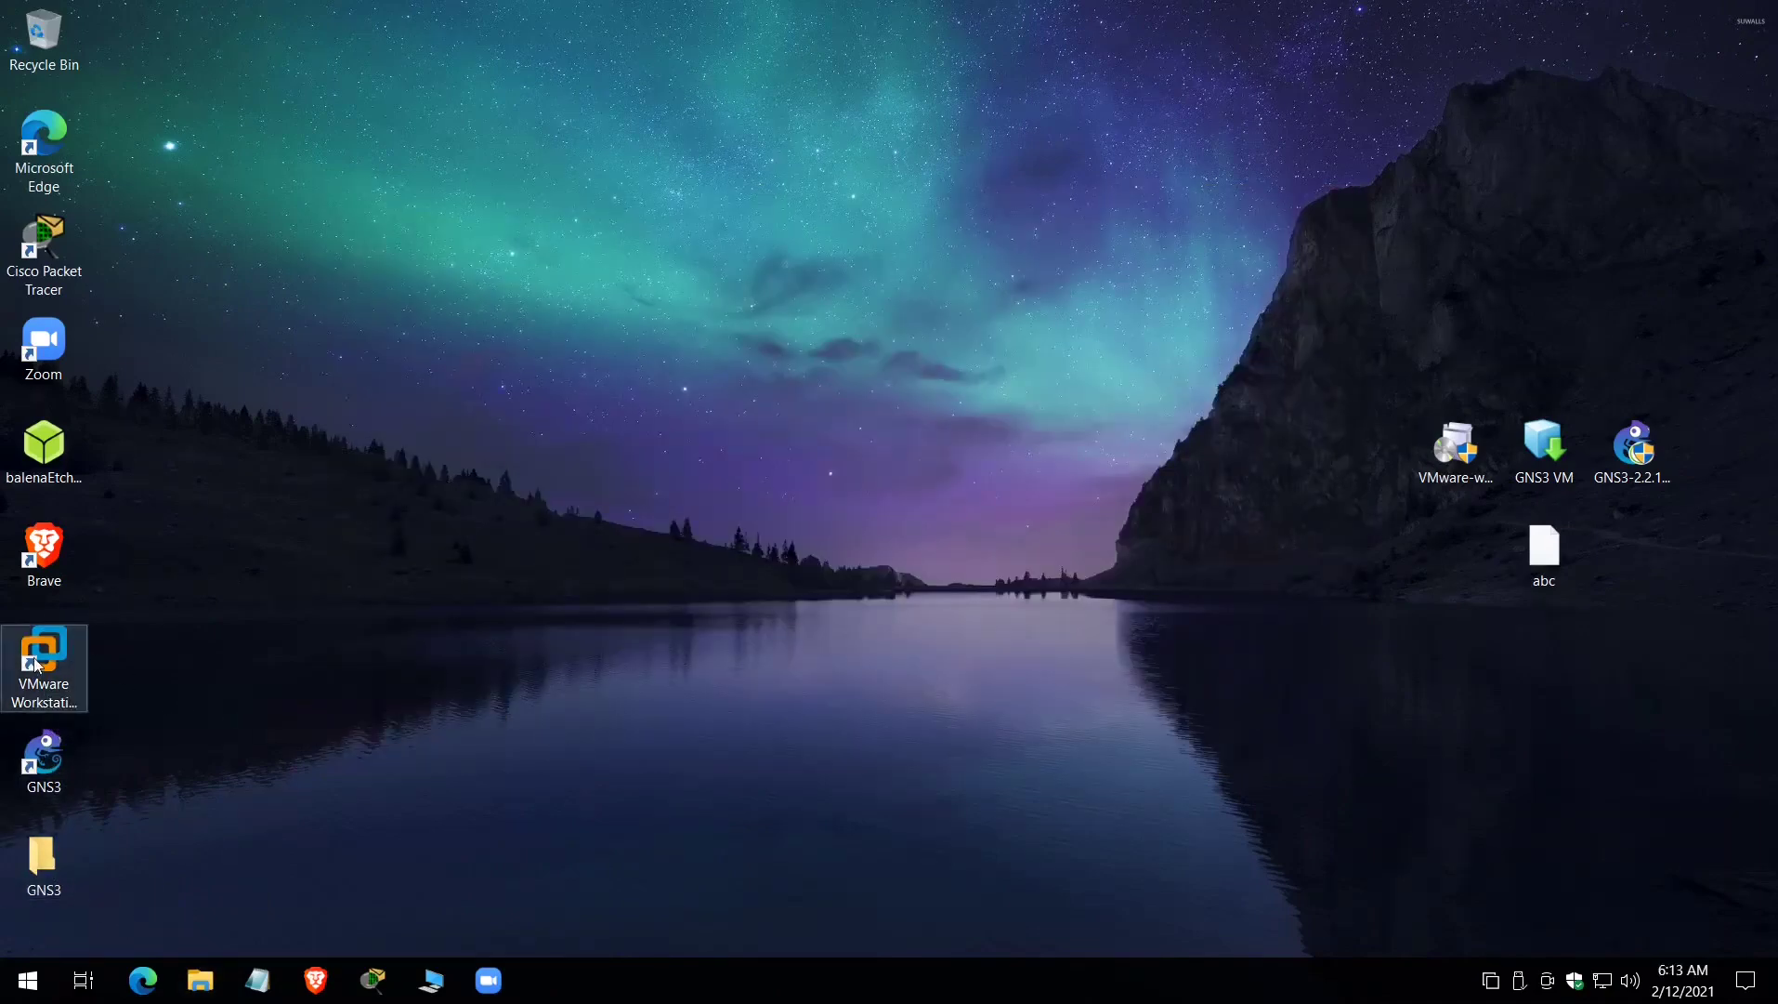
# - Open VMware Workstation, power on the GNS3 VM, close the Home page and return input control to the host computer
pyautogui.click(35, 663)
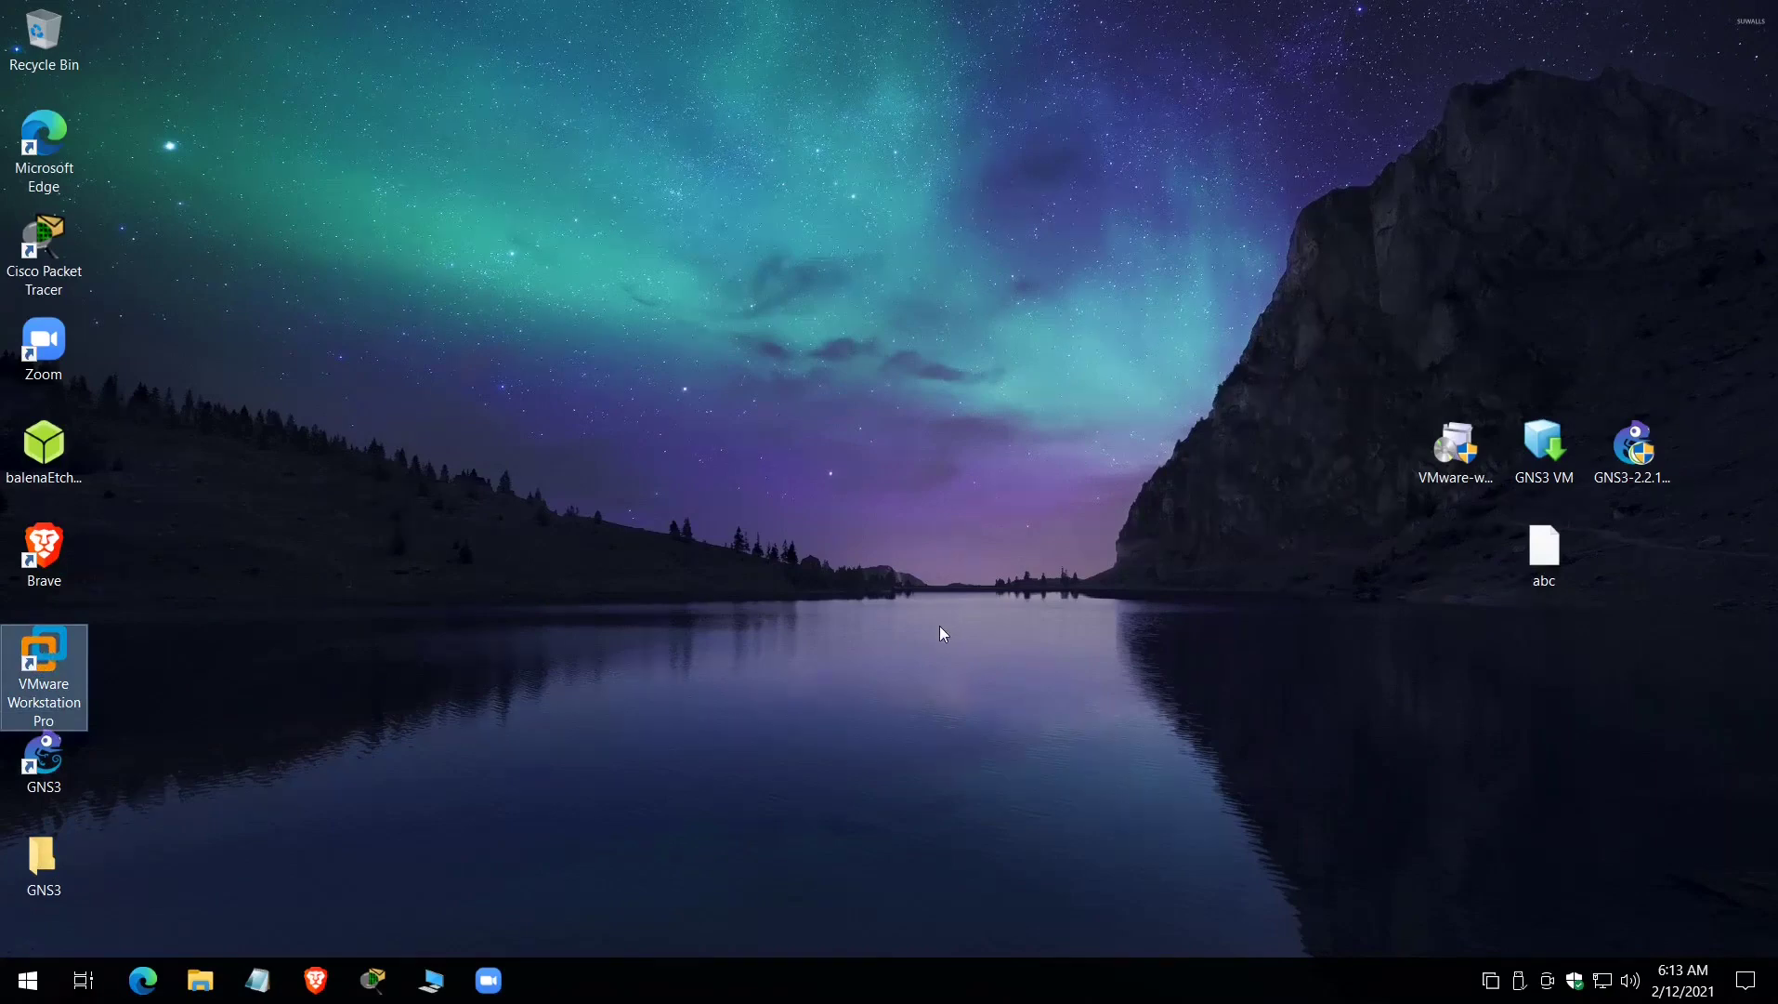
pyautogui.press('Return')
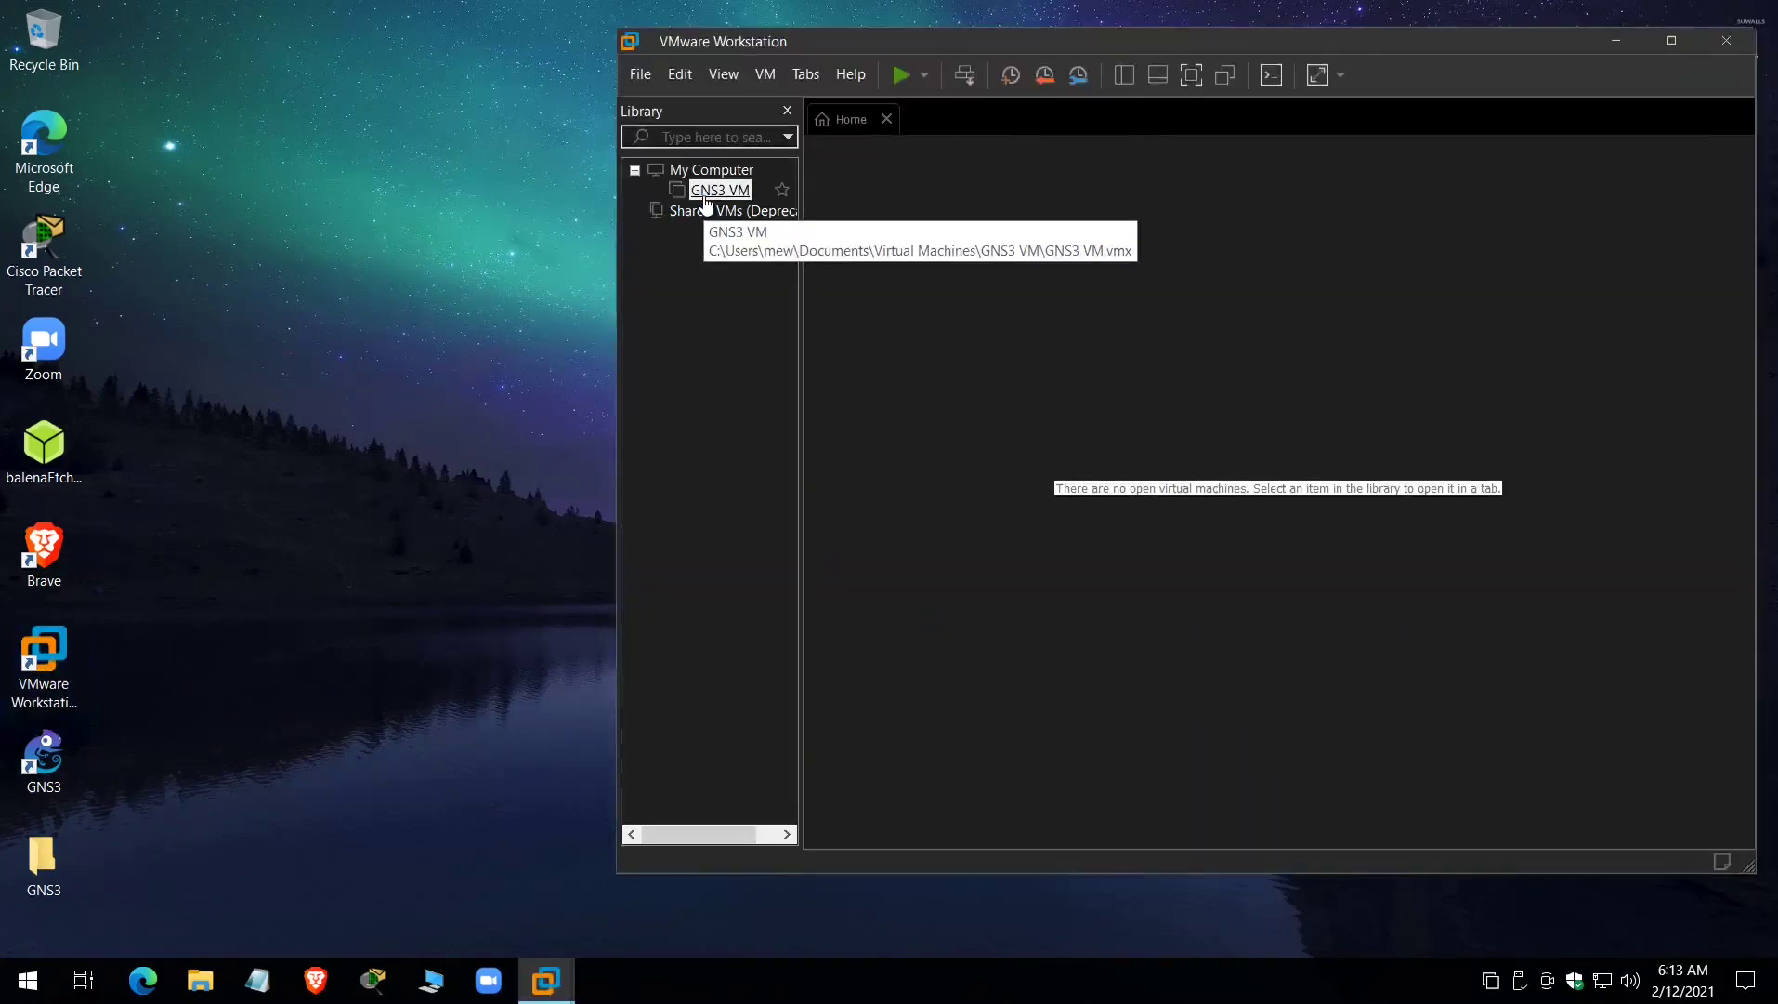
pyautogui.click(706, 196)
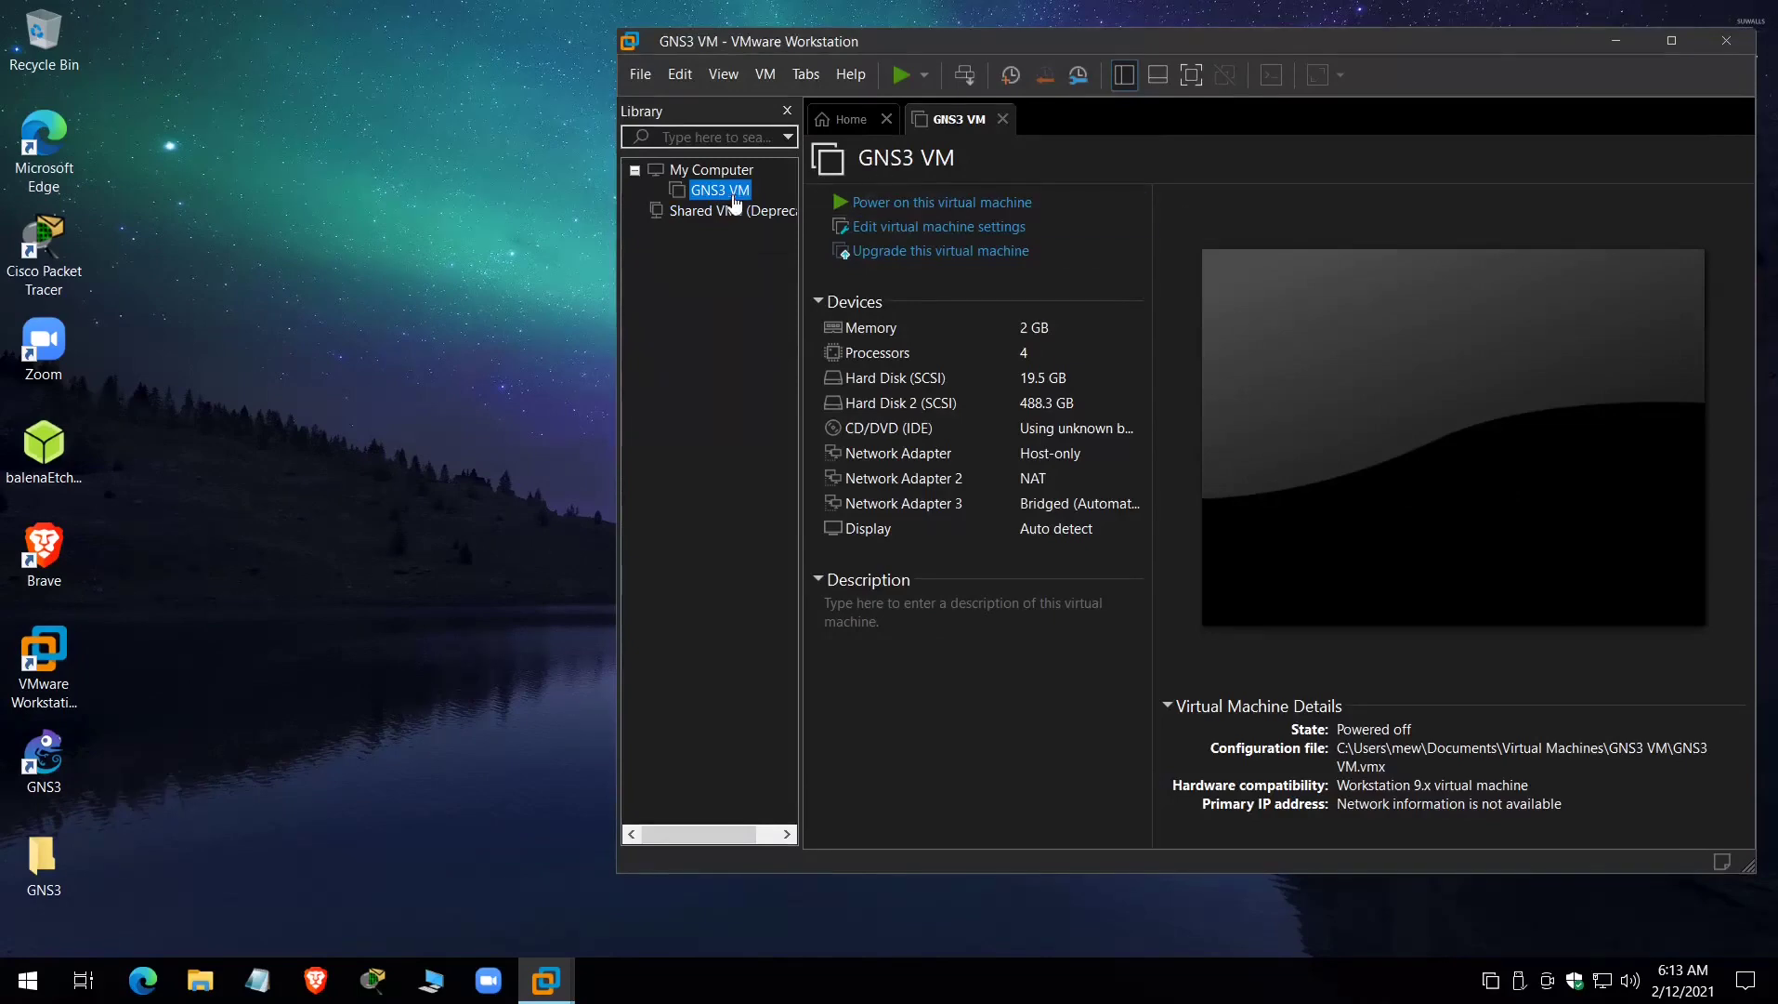
pyautogui.click(883, 203)
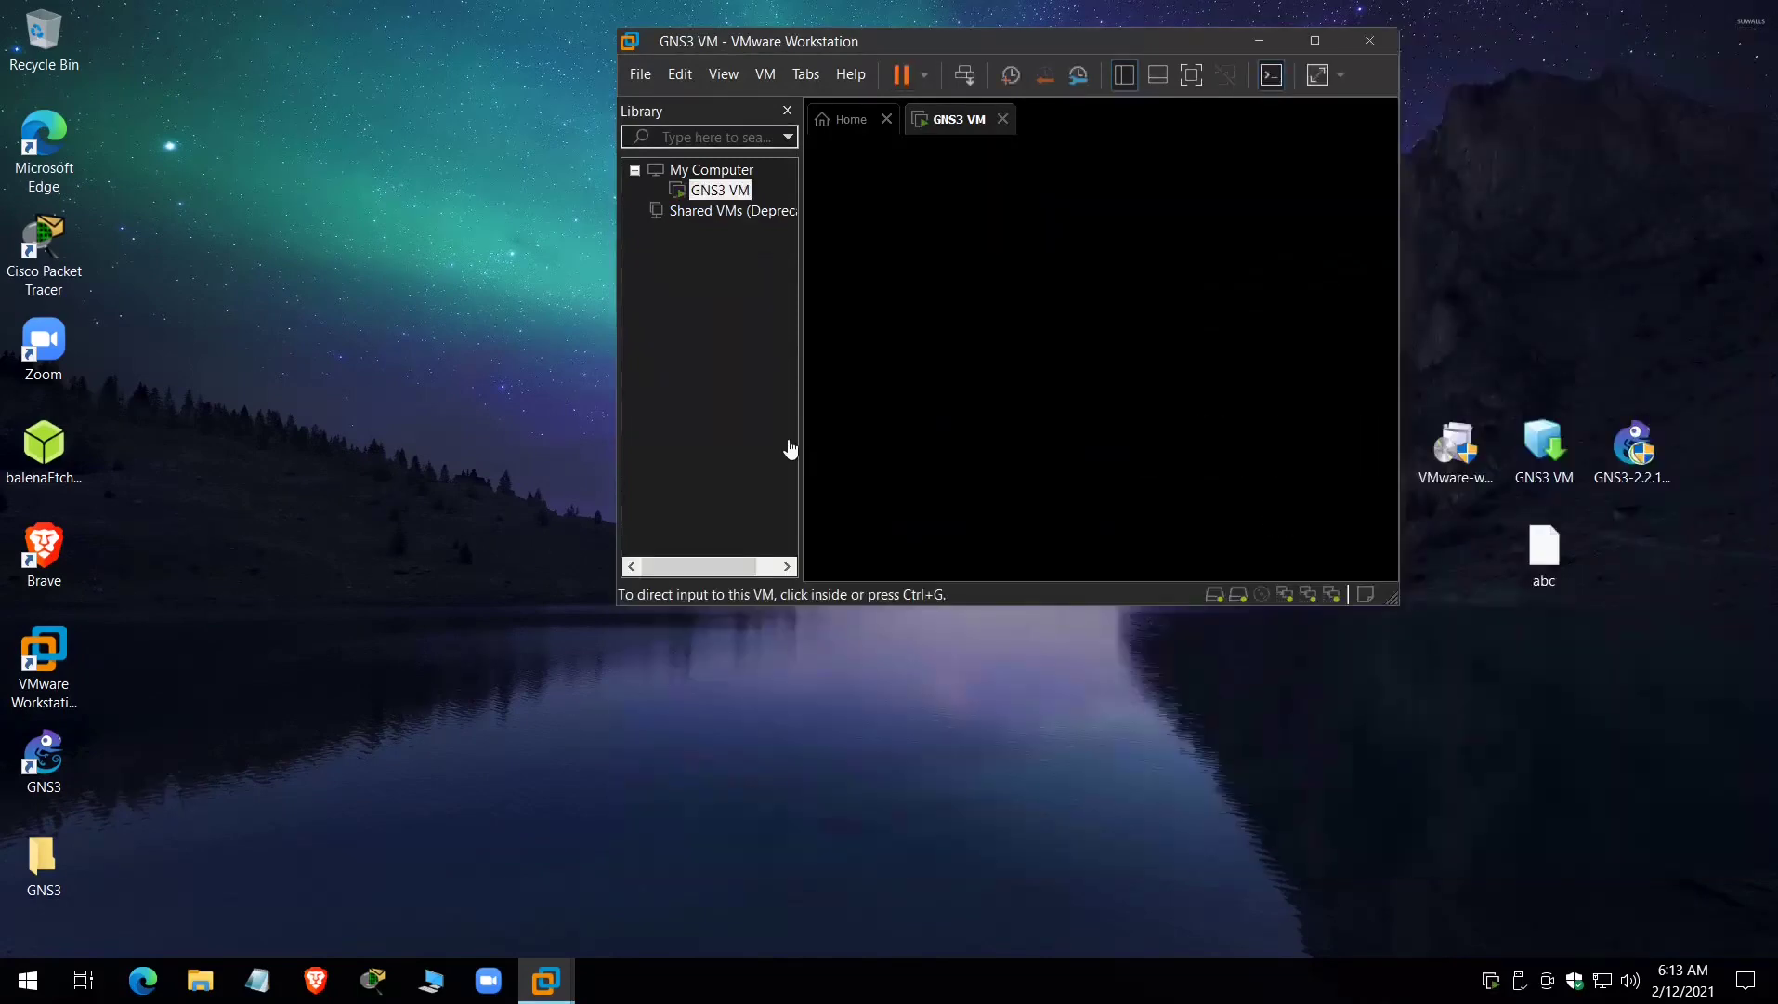
pyautogui.click(887, 119)
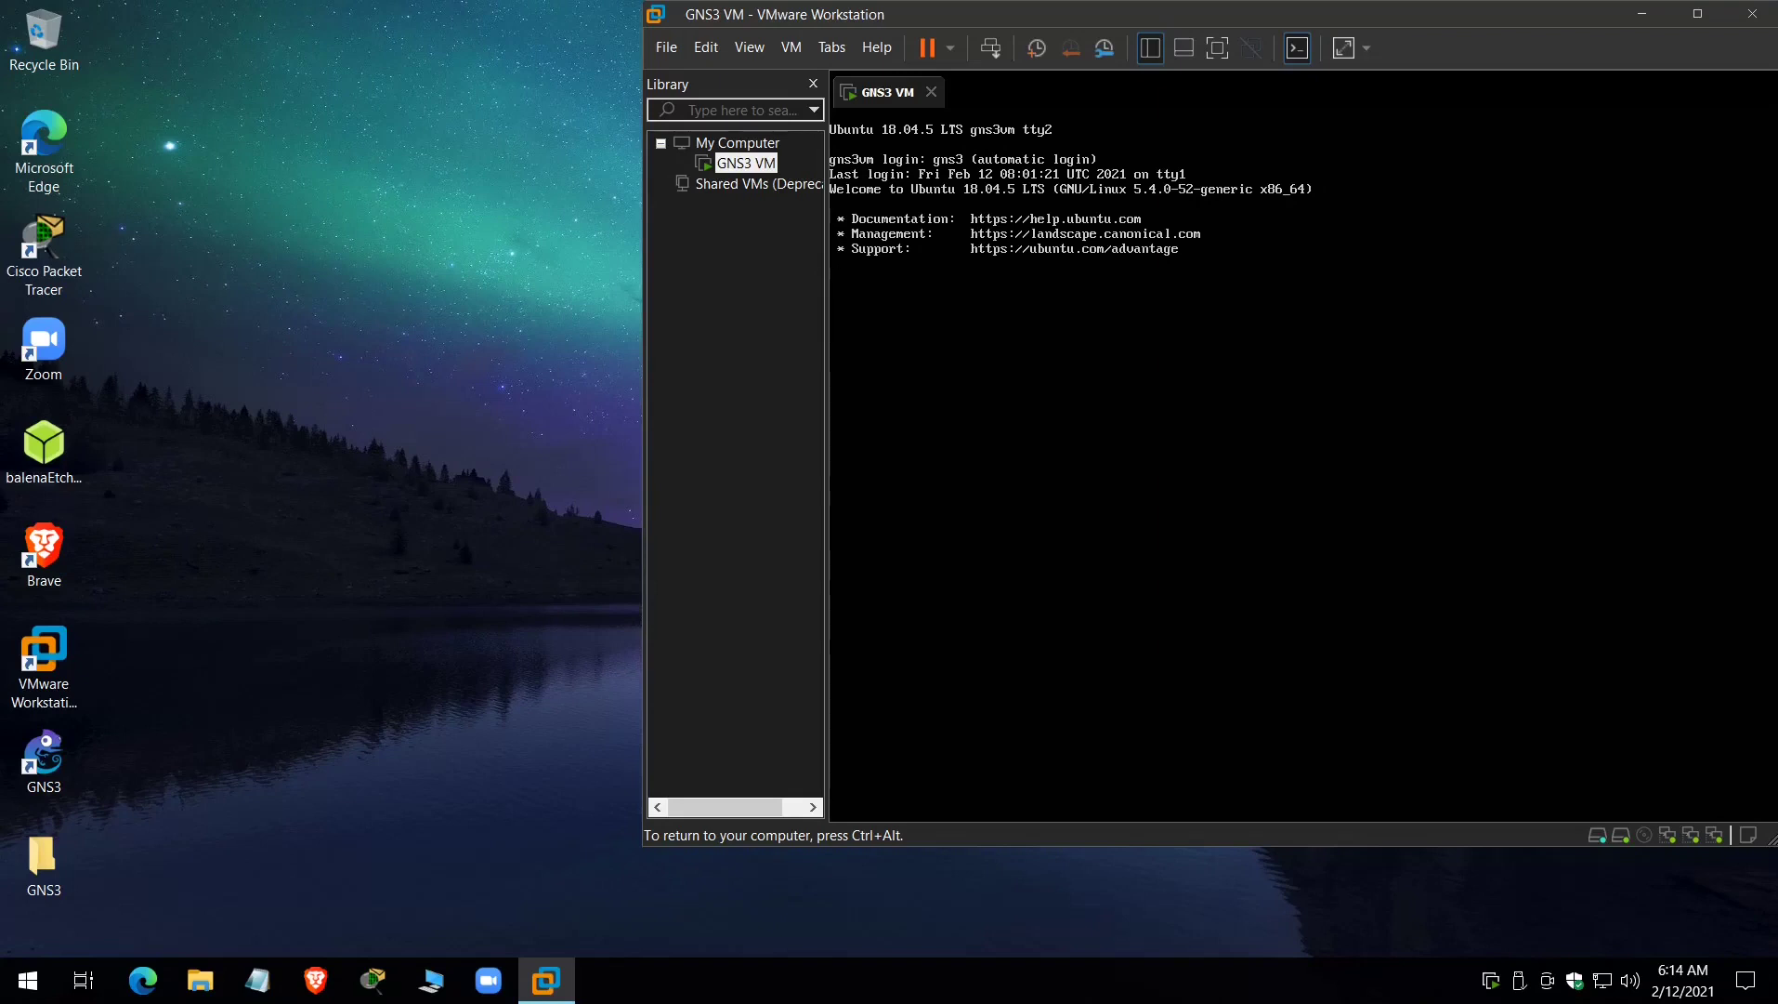
pyautogui.hotkey('ctrl', 'alt')
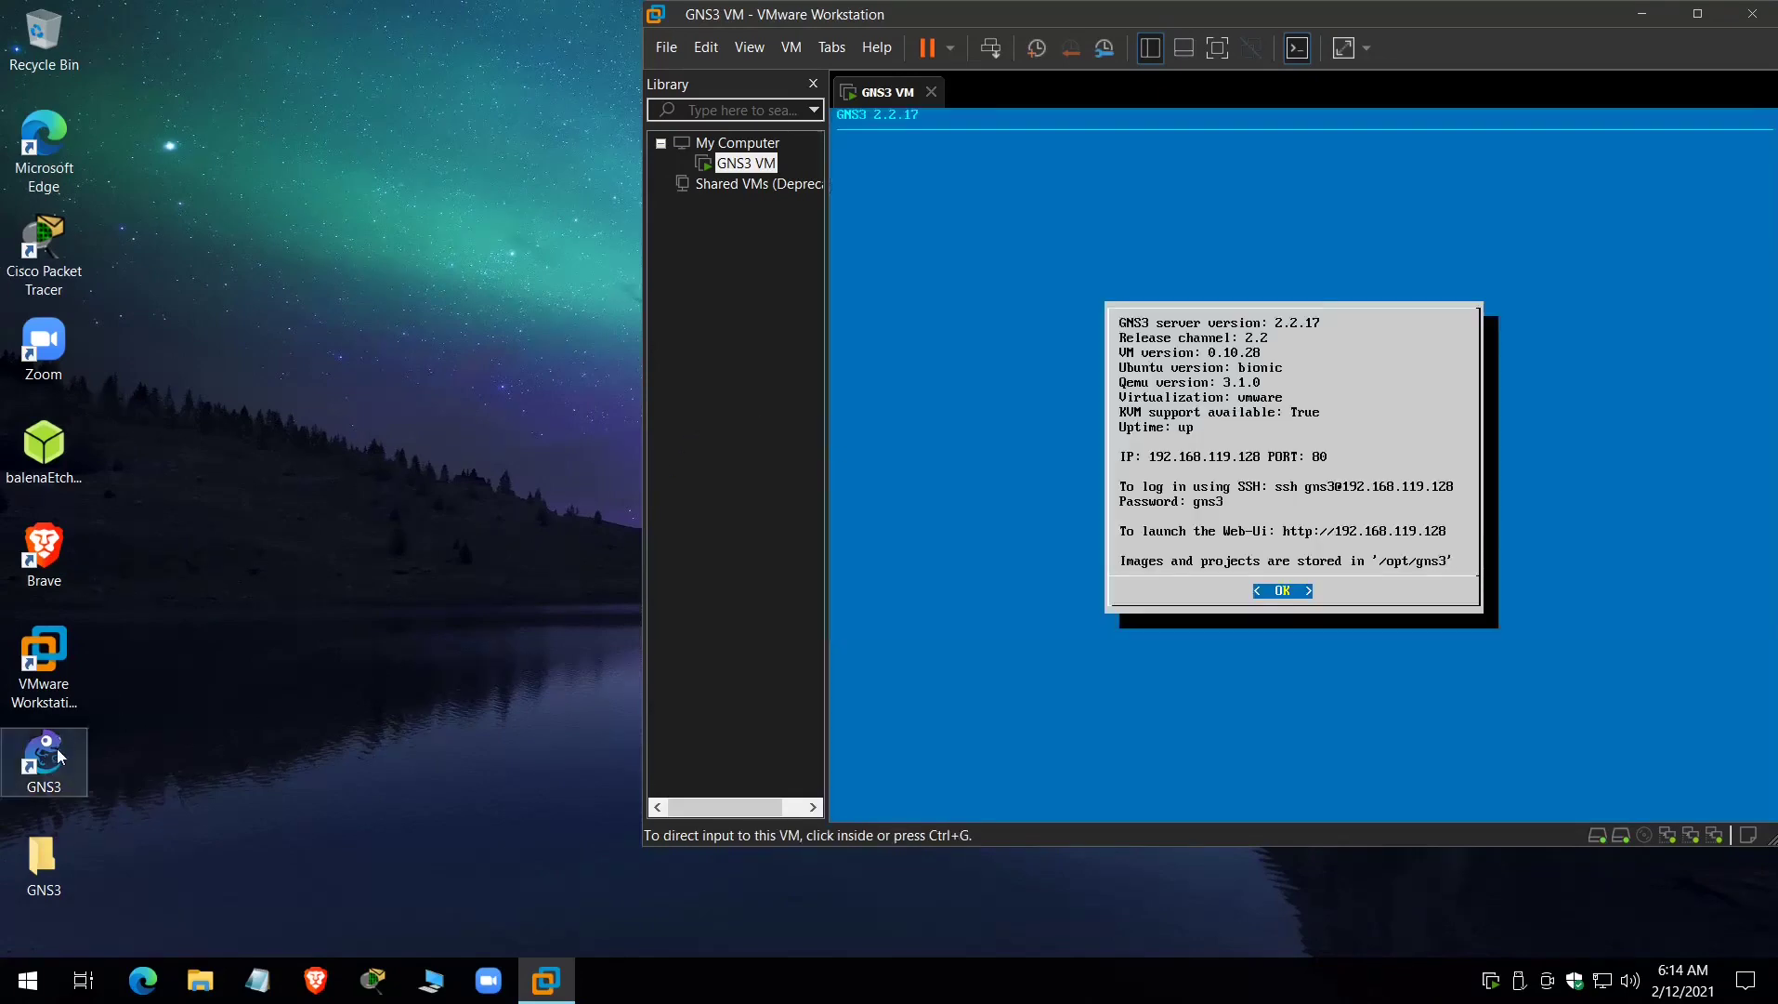
# - Launch GNS3, start the Setup Wizard and choose to run appliances in a virtual machine
pyautogui.doubleClick(57, 752)
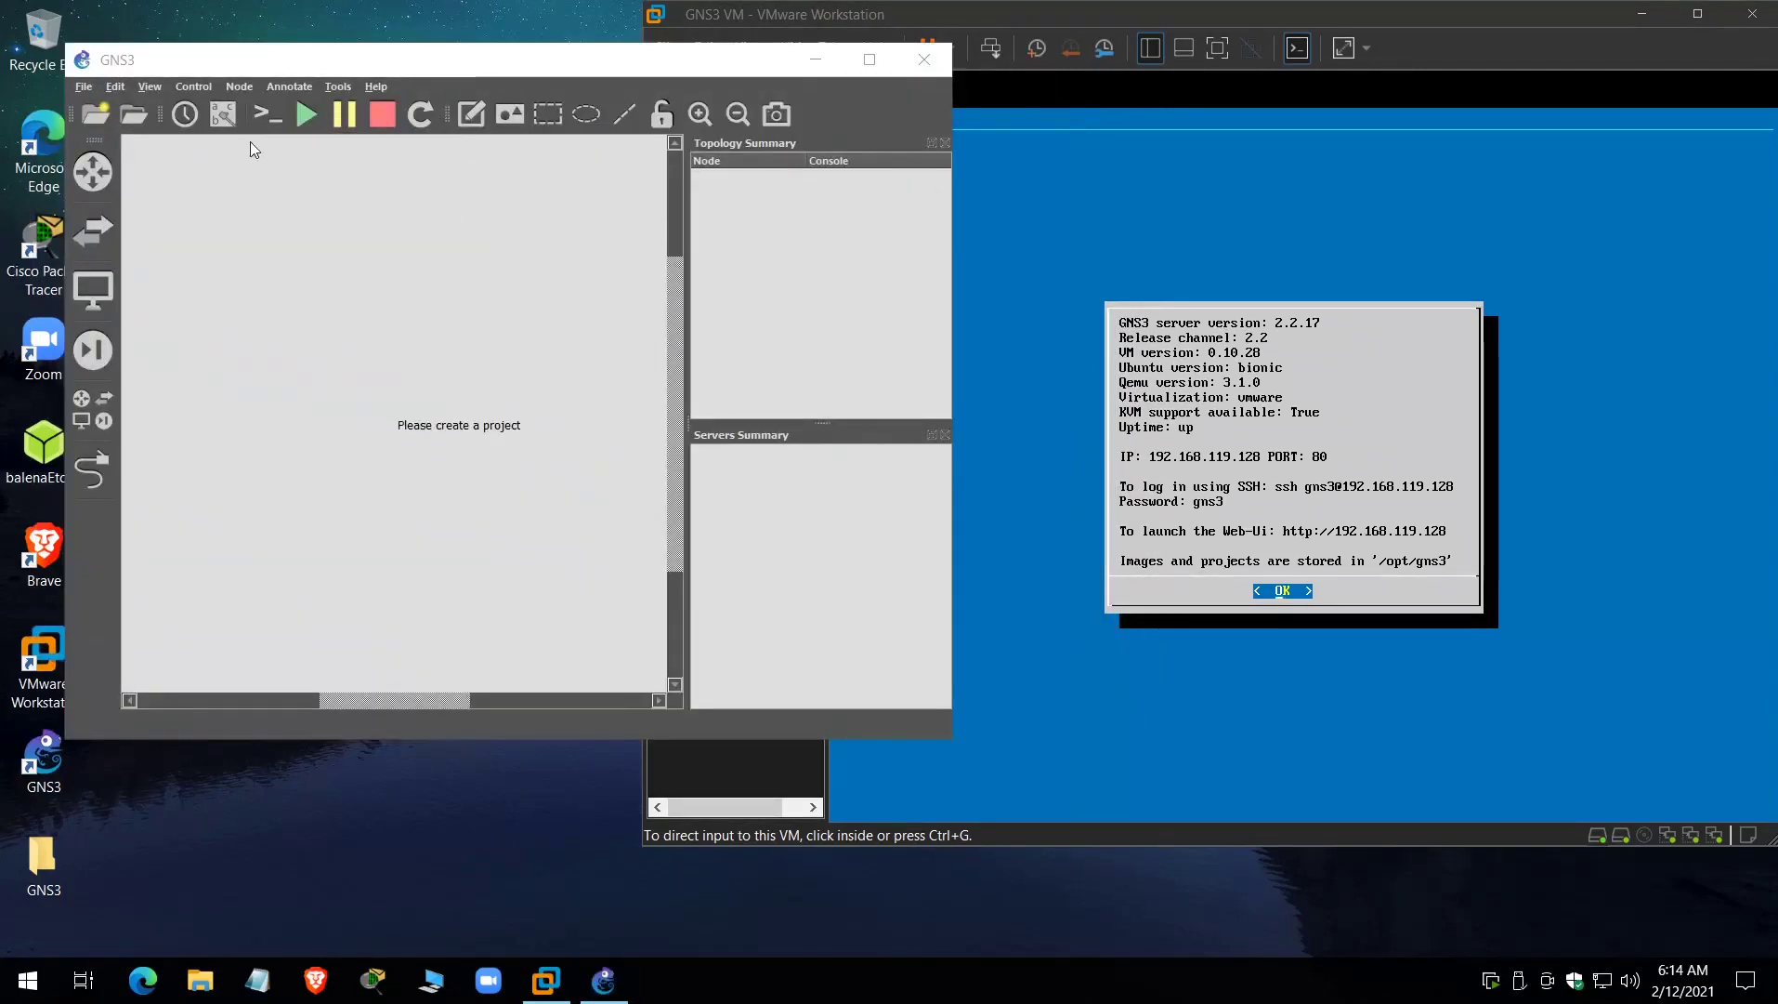
pyautogui.click(376, 87)
pyautogui.click(421, 166)
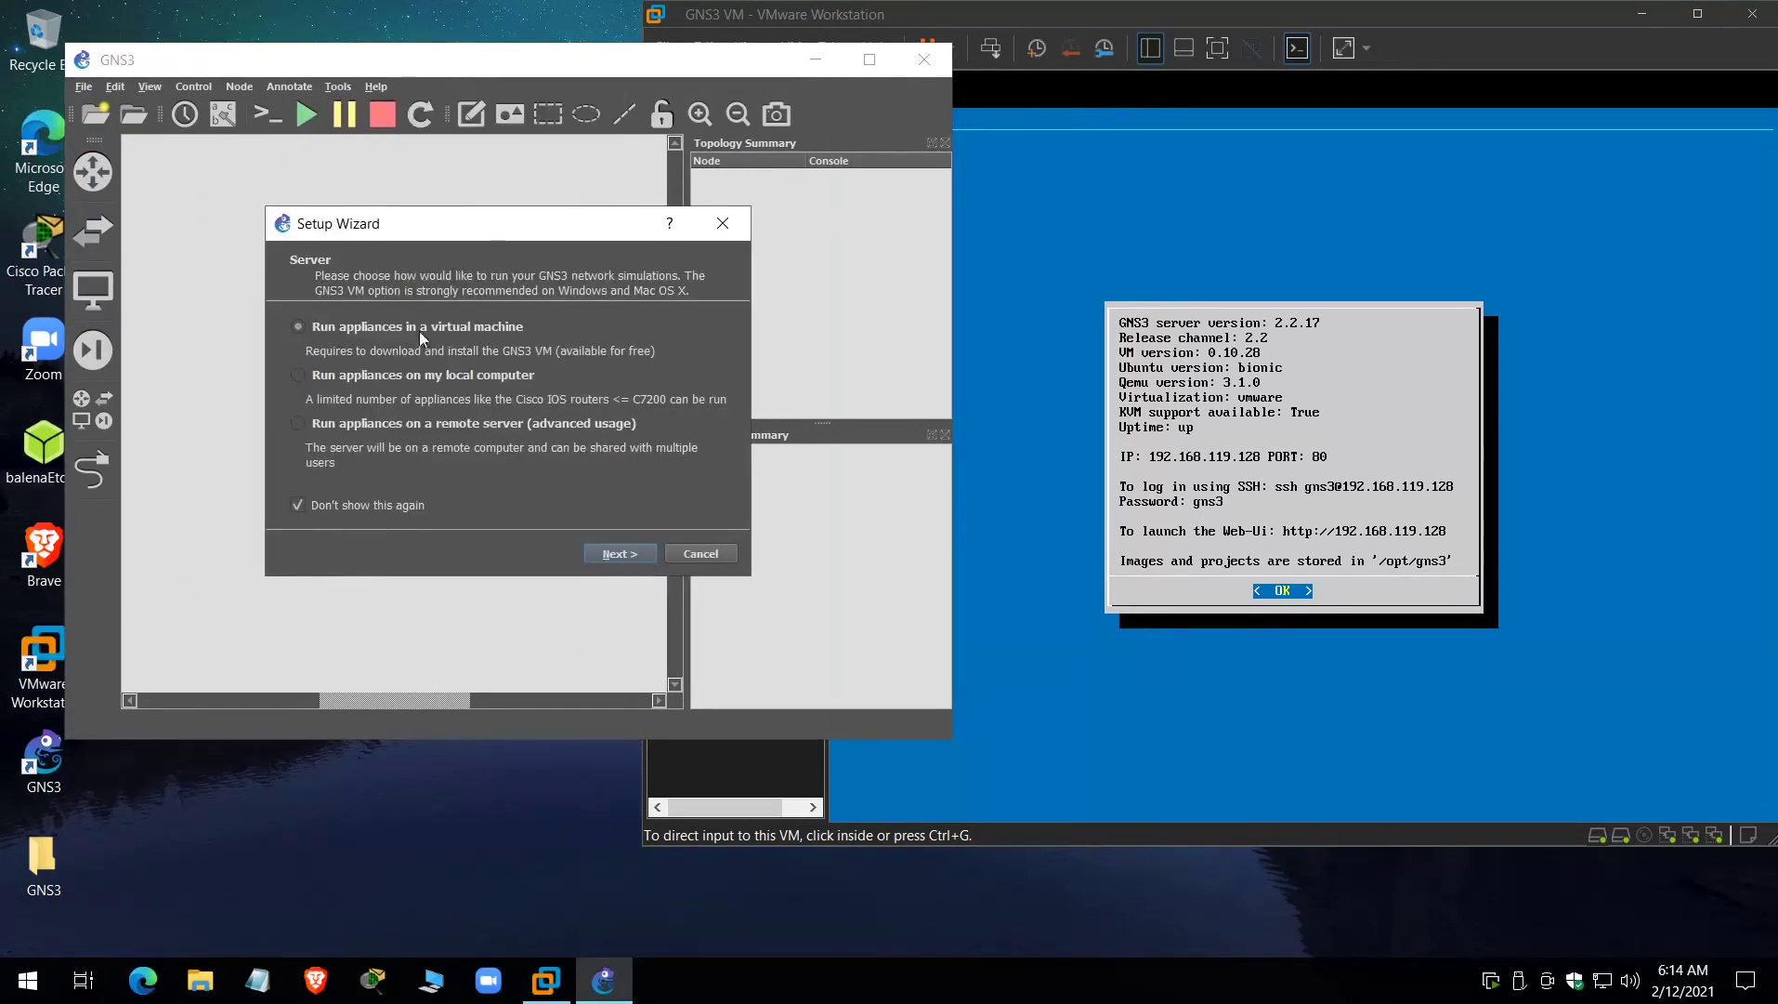
pyautogui.moveTo(457, 223); pyautogui.dragTo(318, 194)
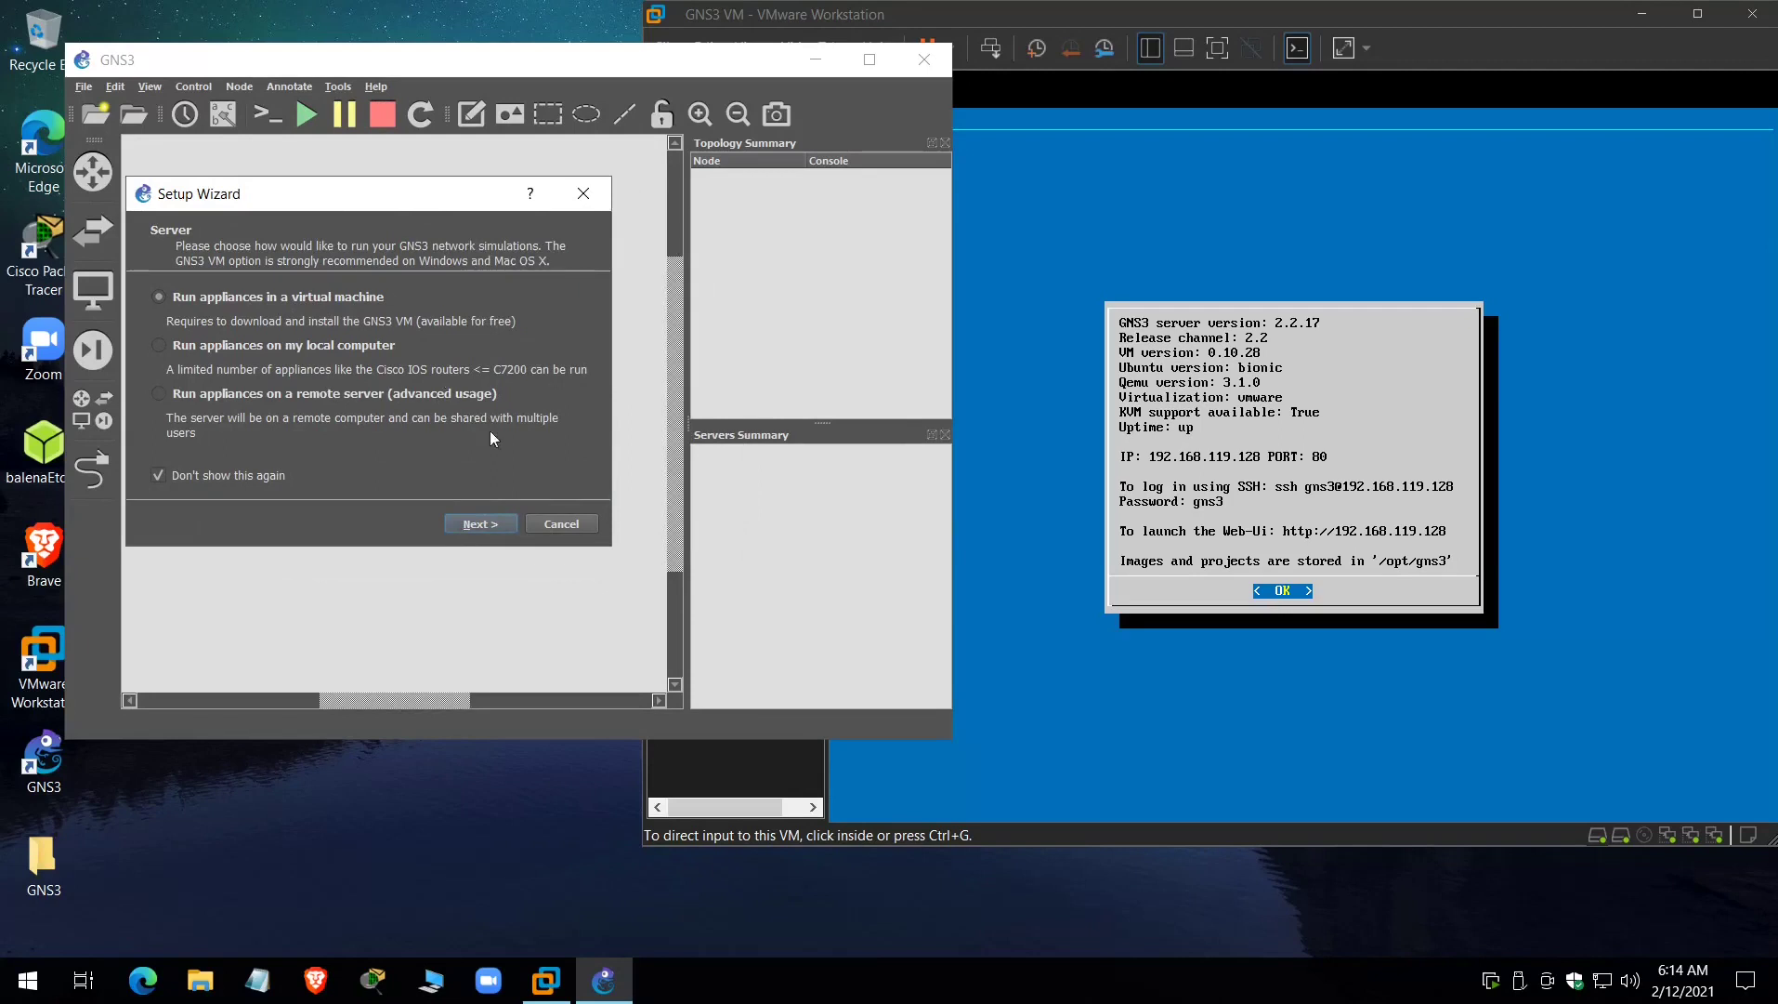
pyautogui.click(480, 524)
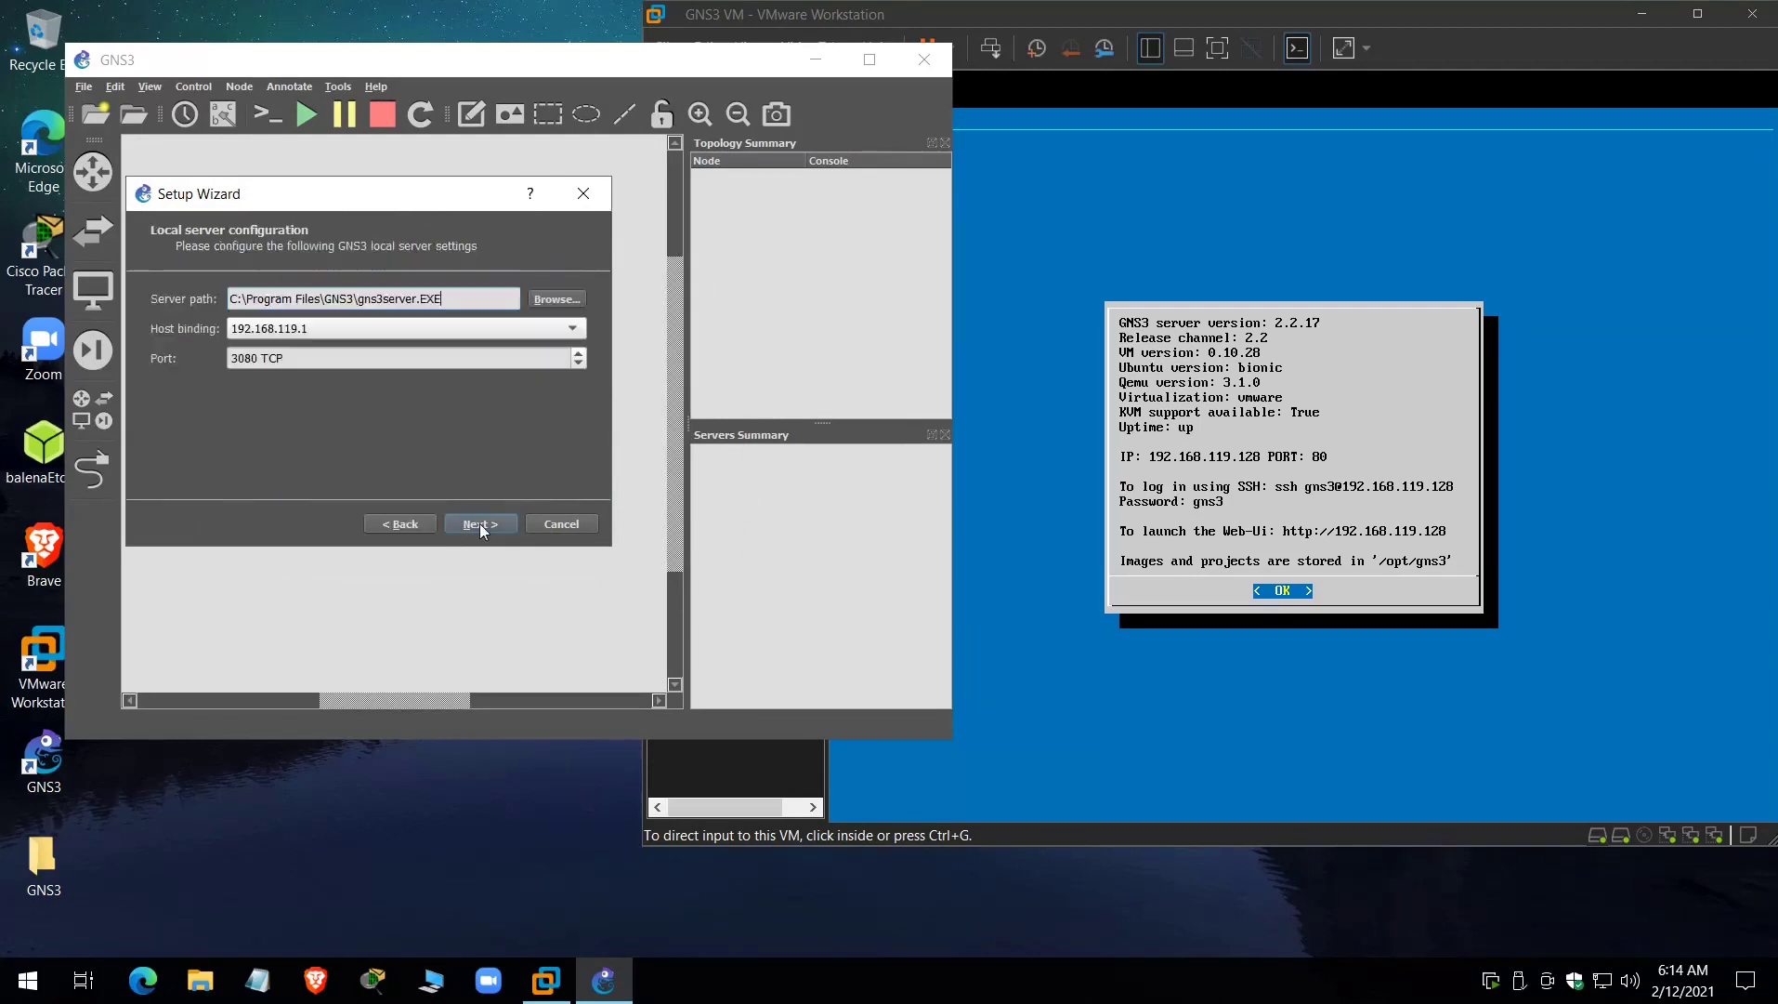
# - Bind the local GNS3 server to host address 192.168.119.1 and continue to the GNS3 VM settings
pyautogui.click(304, 328)
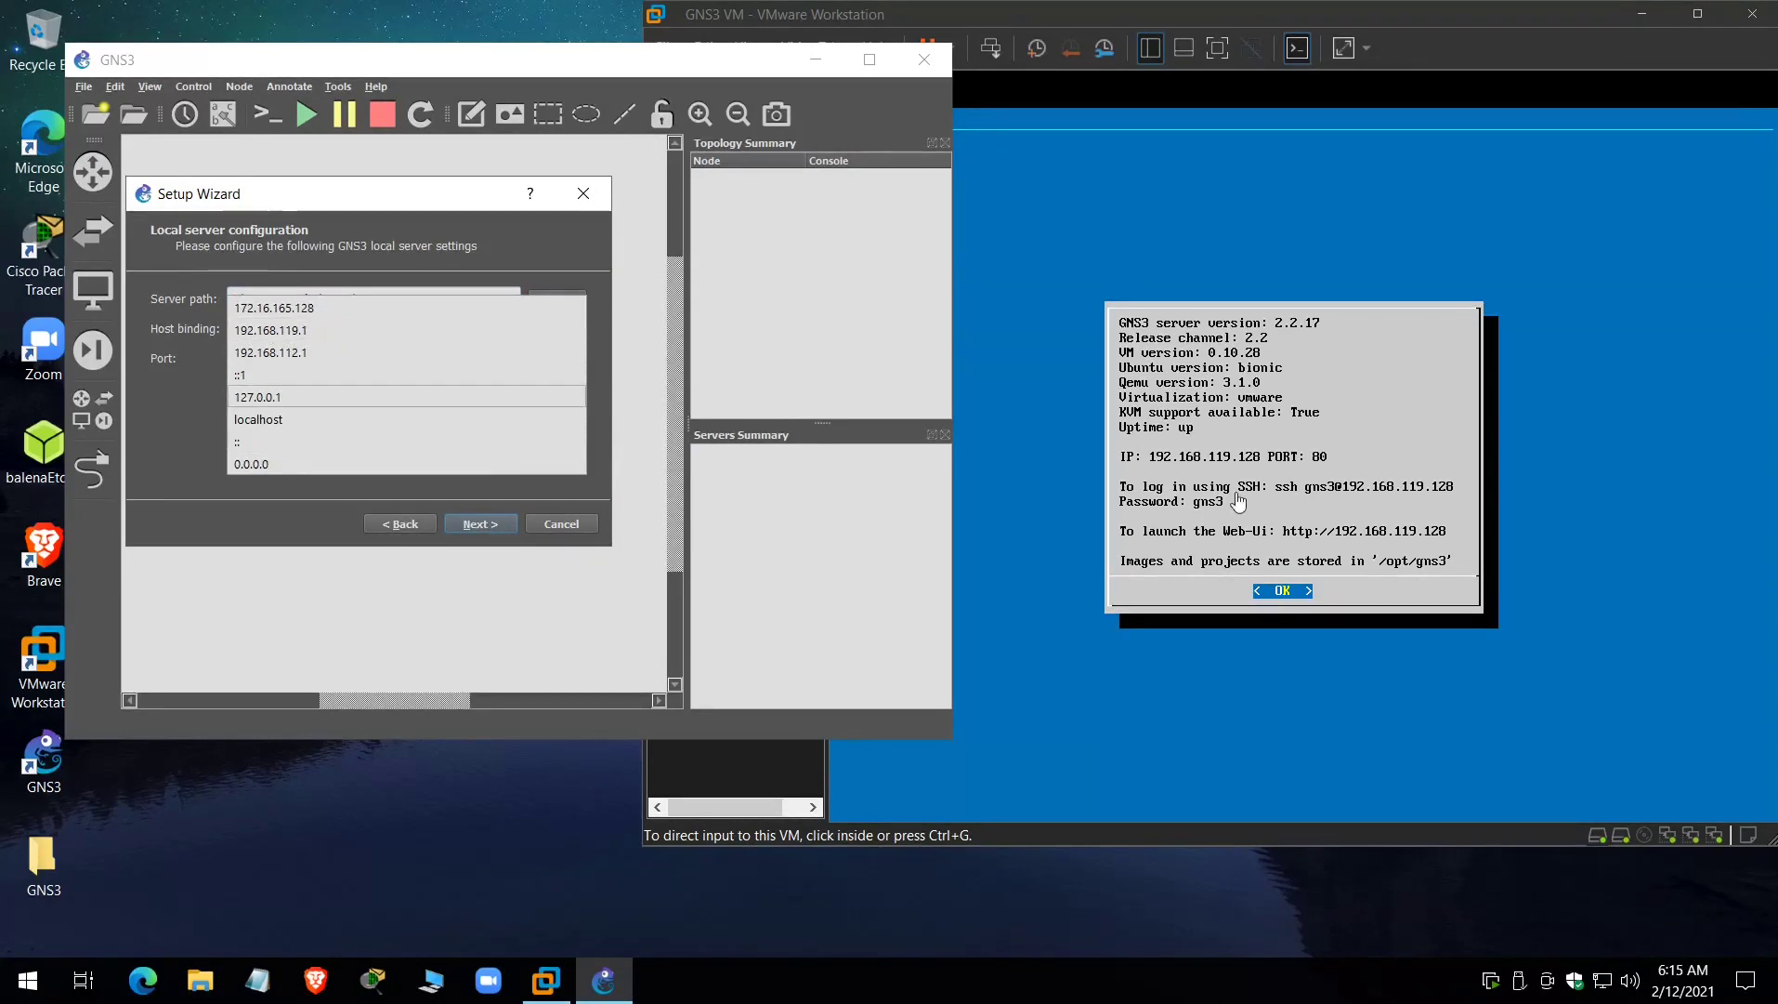
pyautogui.click(285, 331)
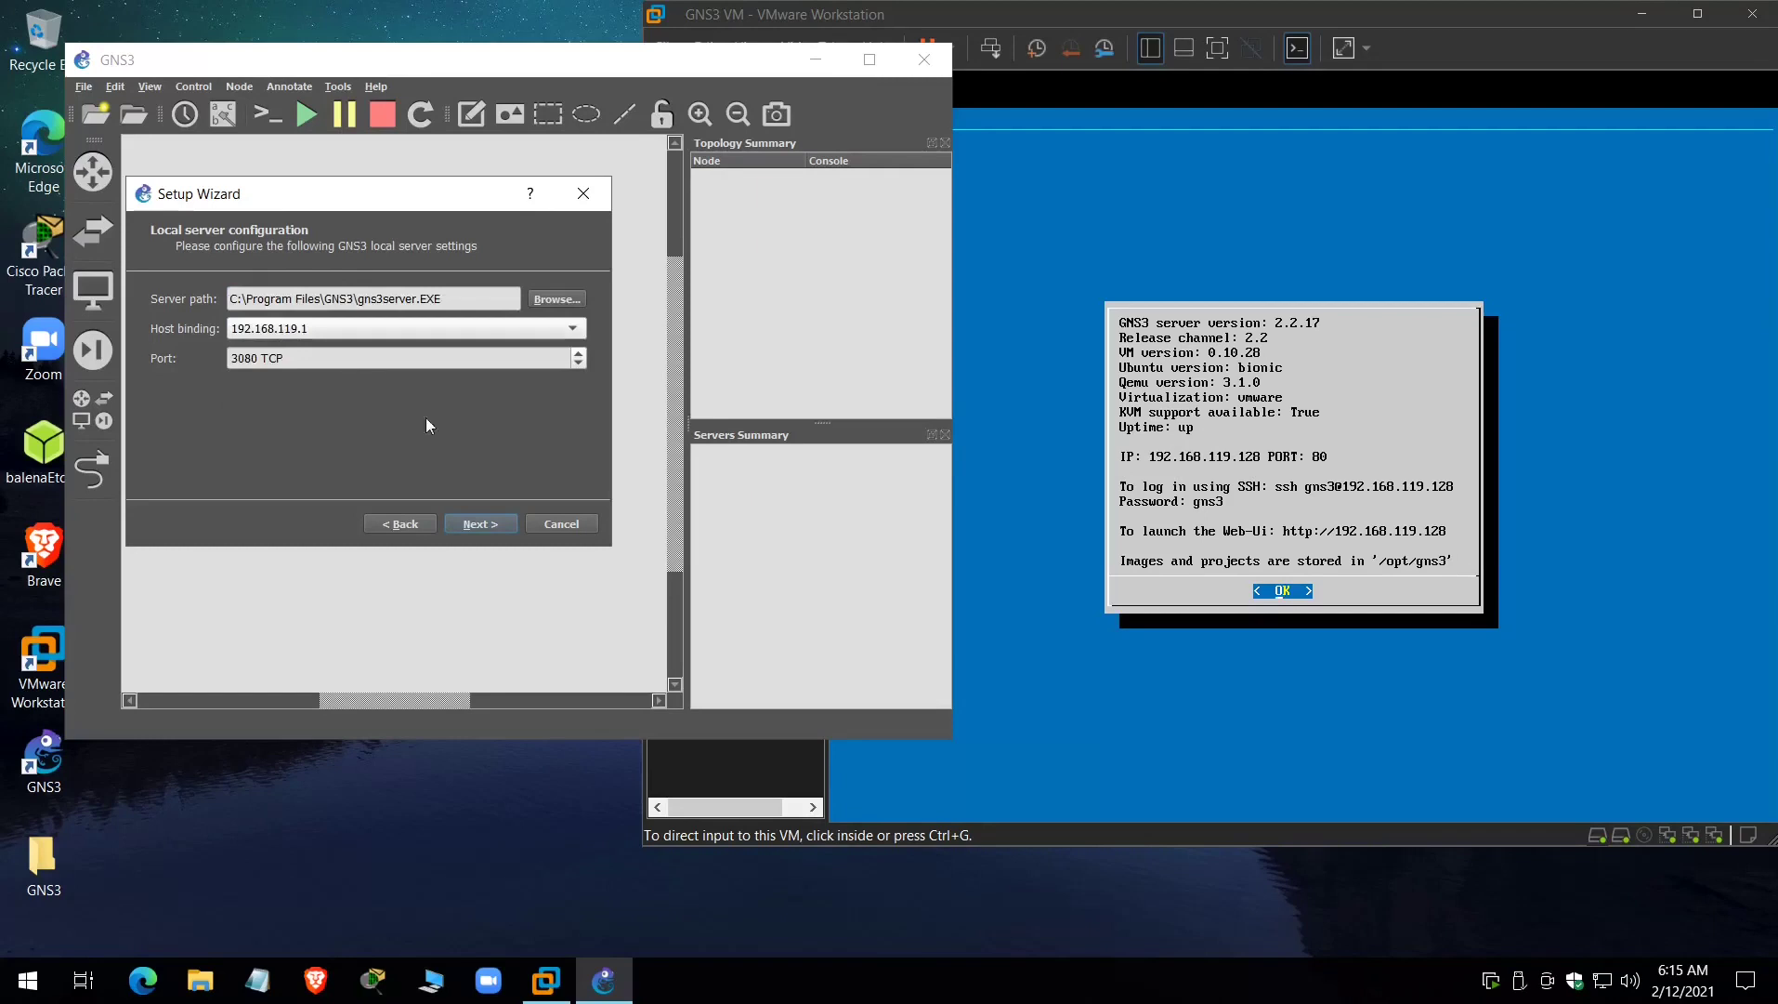
pyautogui.click(472, 522)
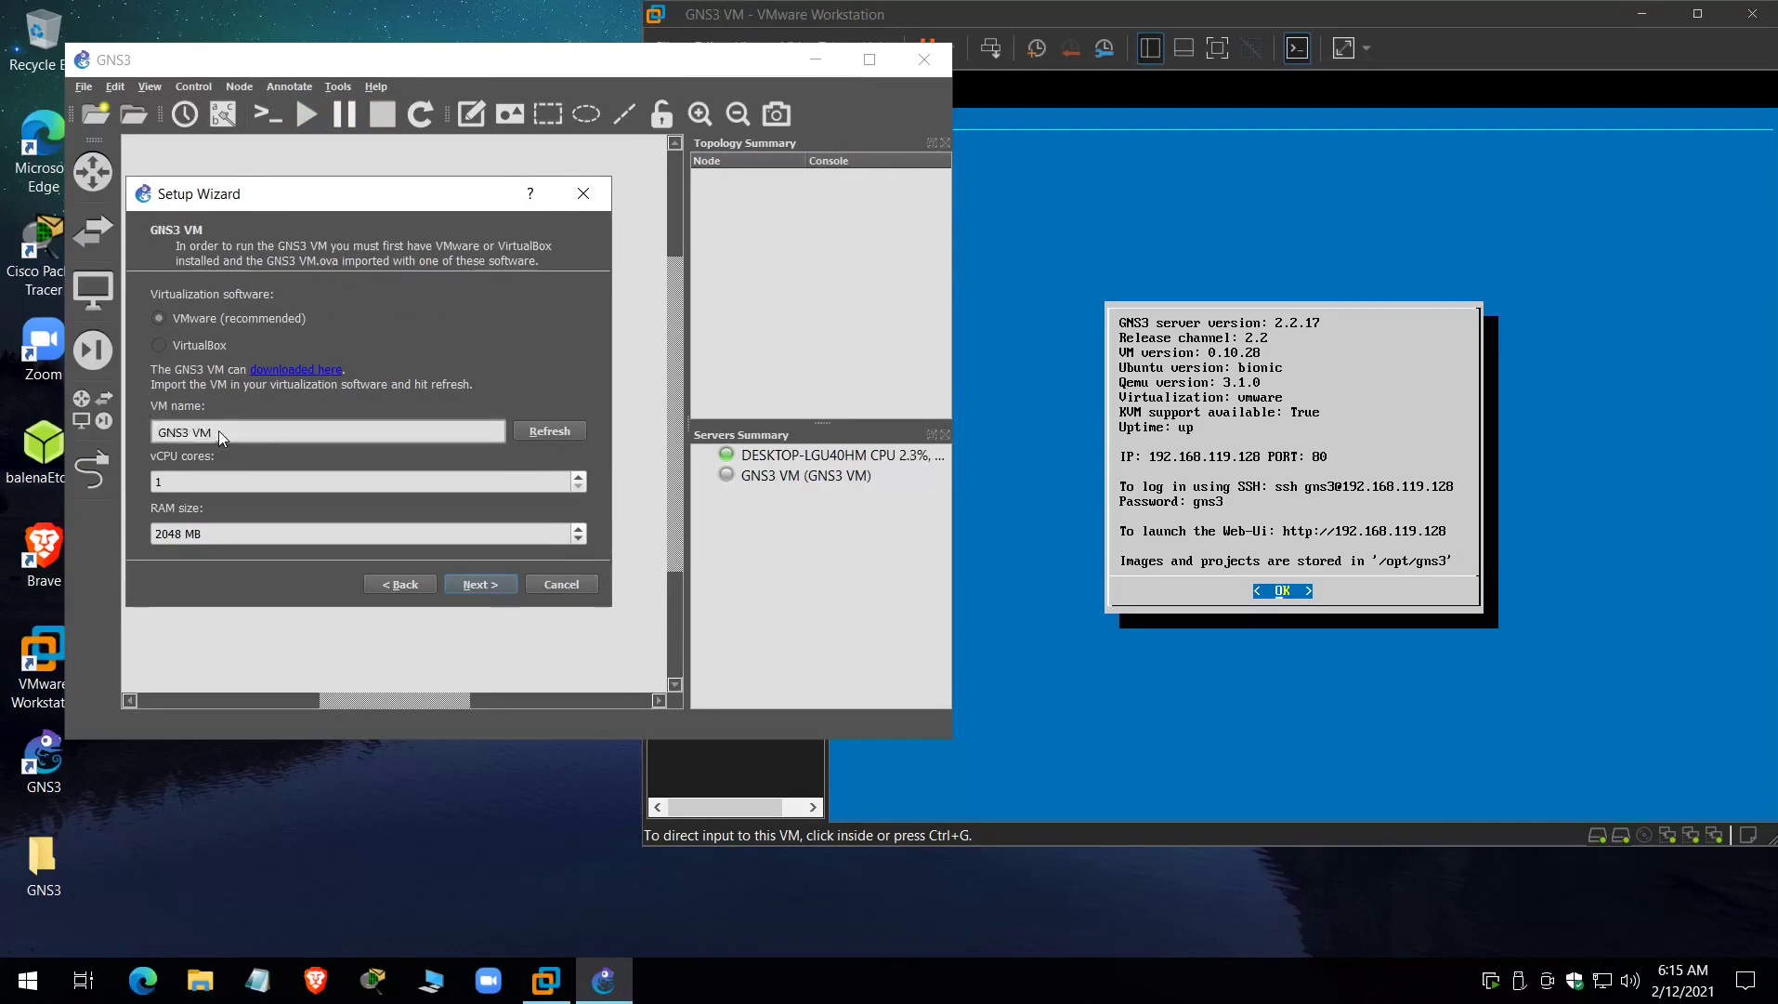
# - Accept the VMware GNS3 VM with 1 vCPU core and 2048 MB of RAM, and finish the Setup Wizard
pyautogui.click(184, 489)
pyautogui.press('Tab')
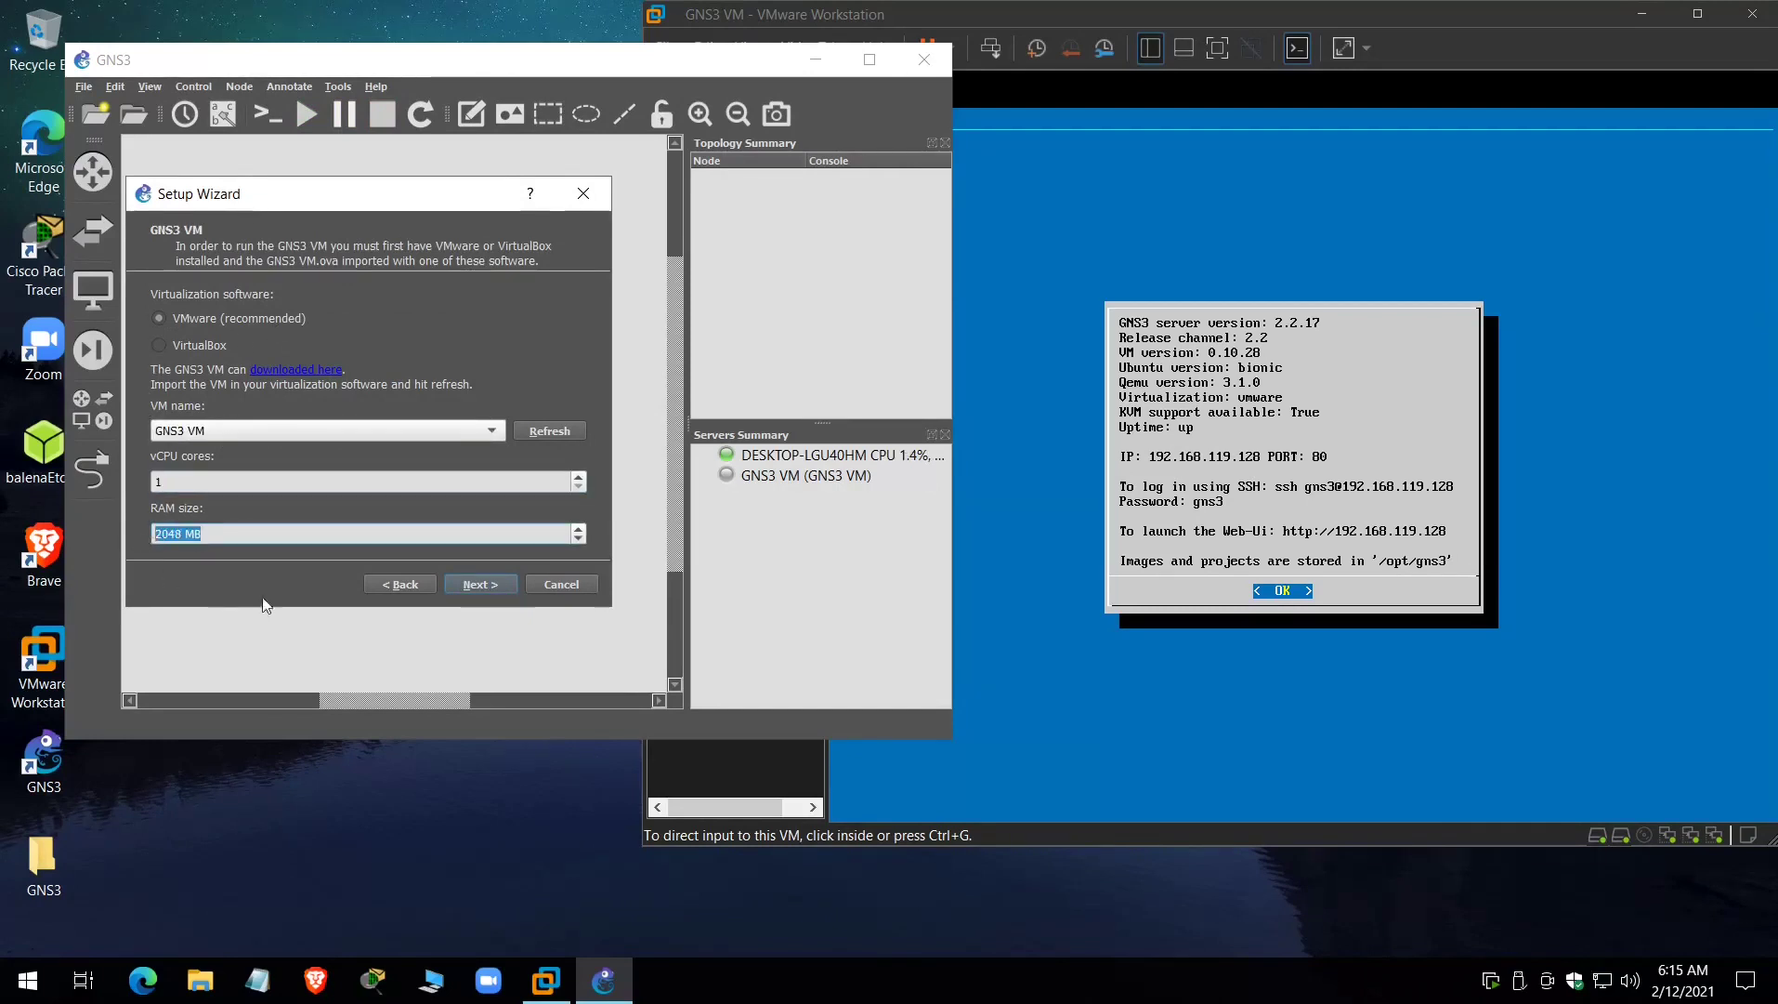
pyautogui.click(497, 585)
pyautogui.click(472, 584)
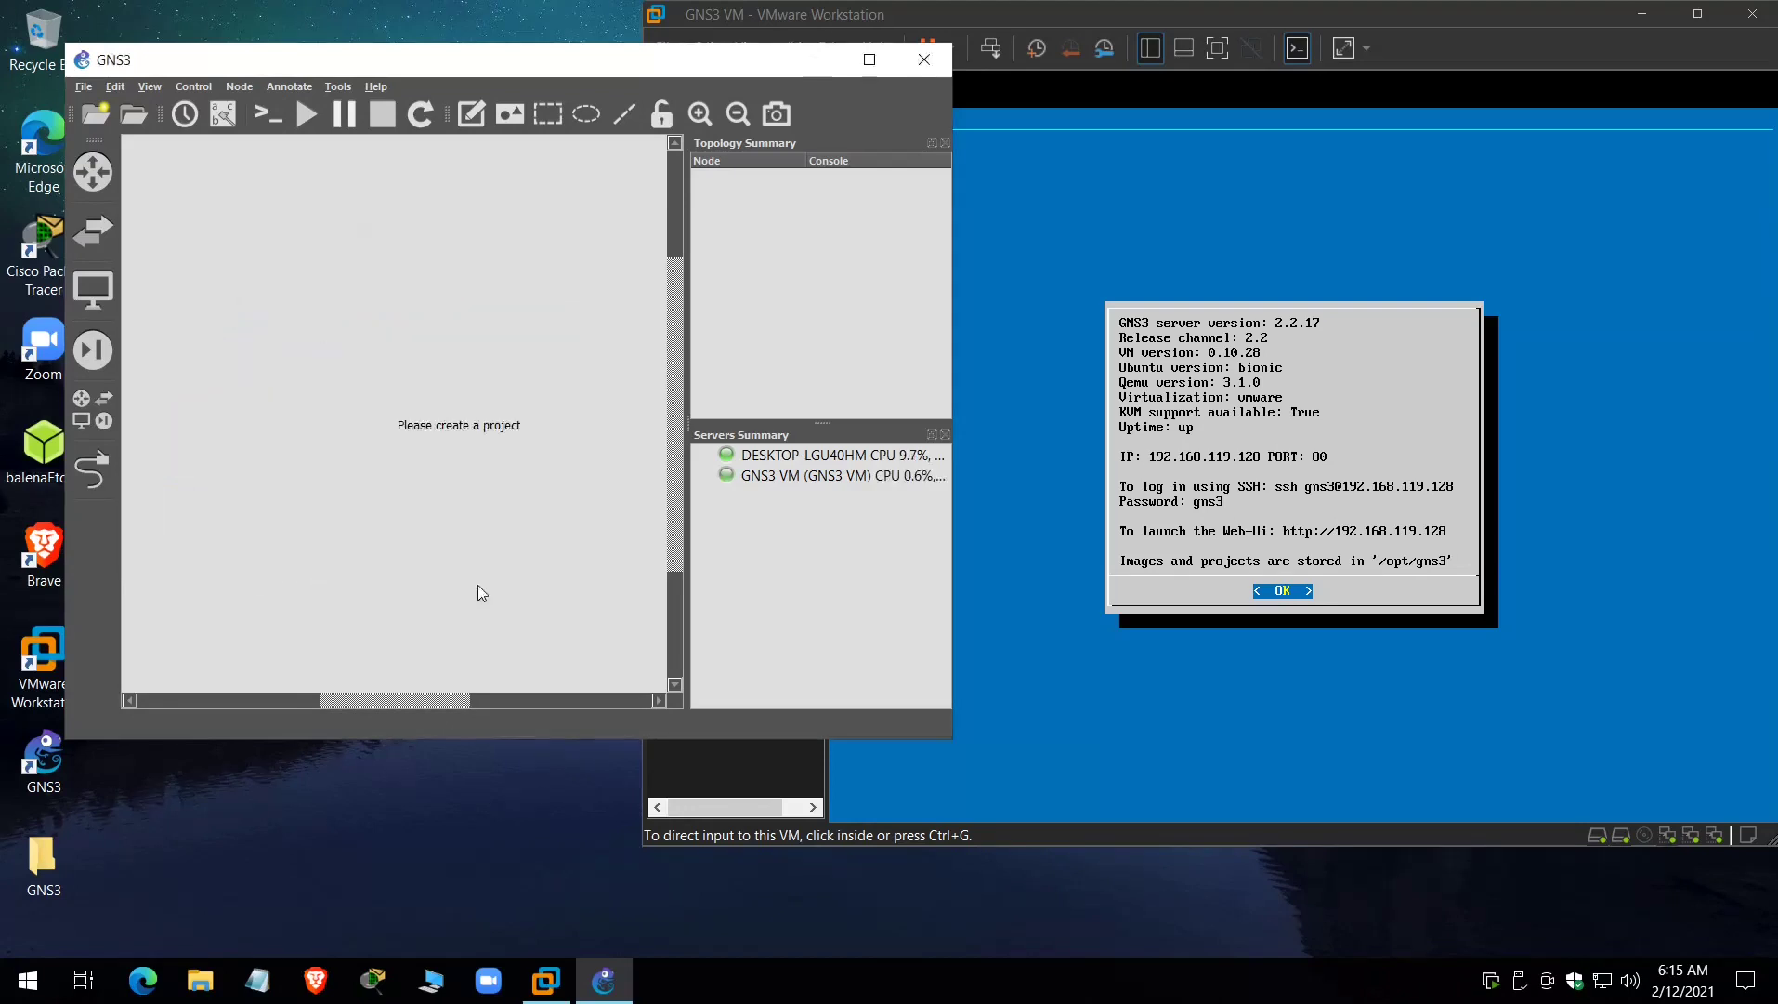
# - Create a new project named untitled-x
pyautogui.click(322, 314)
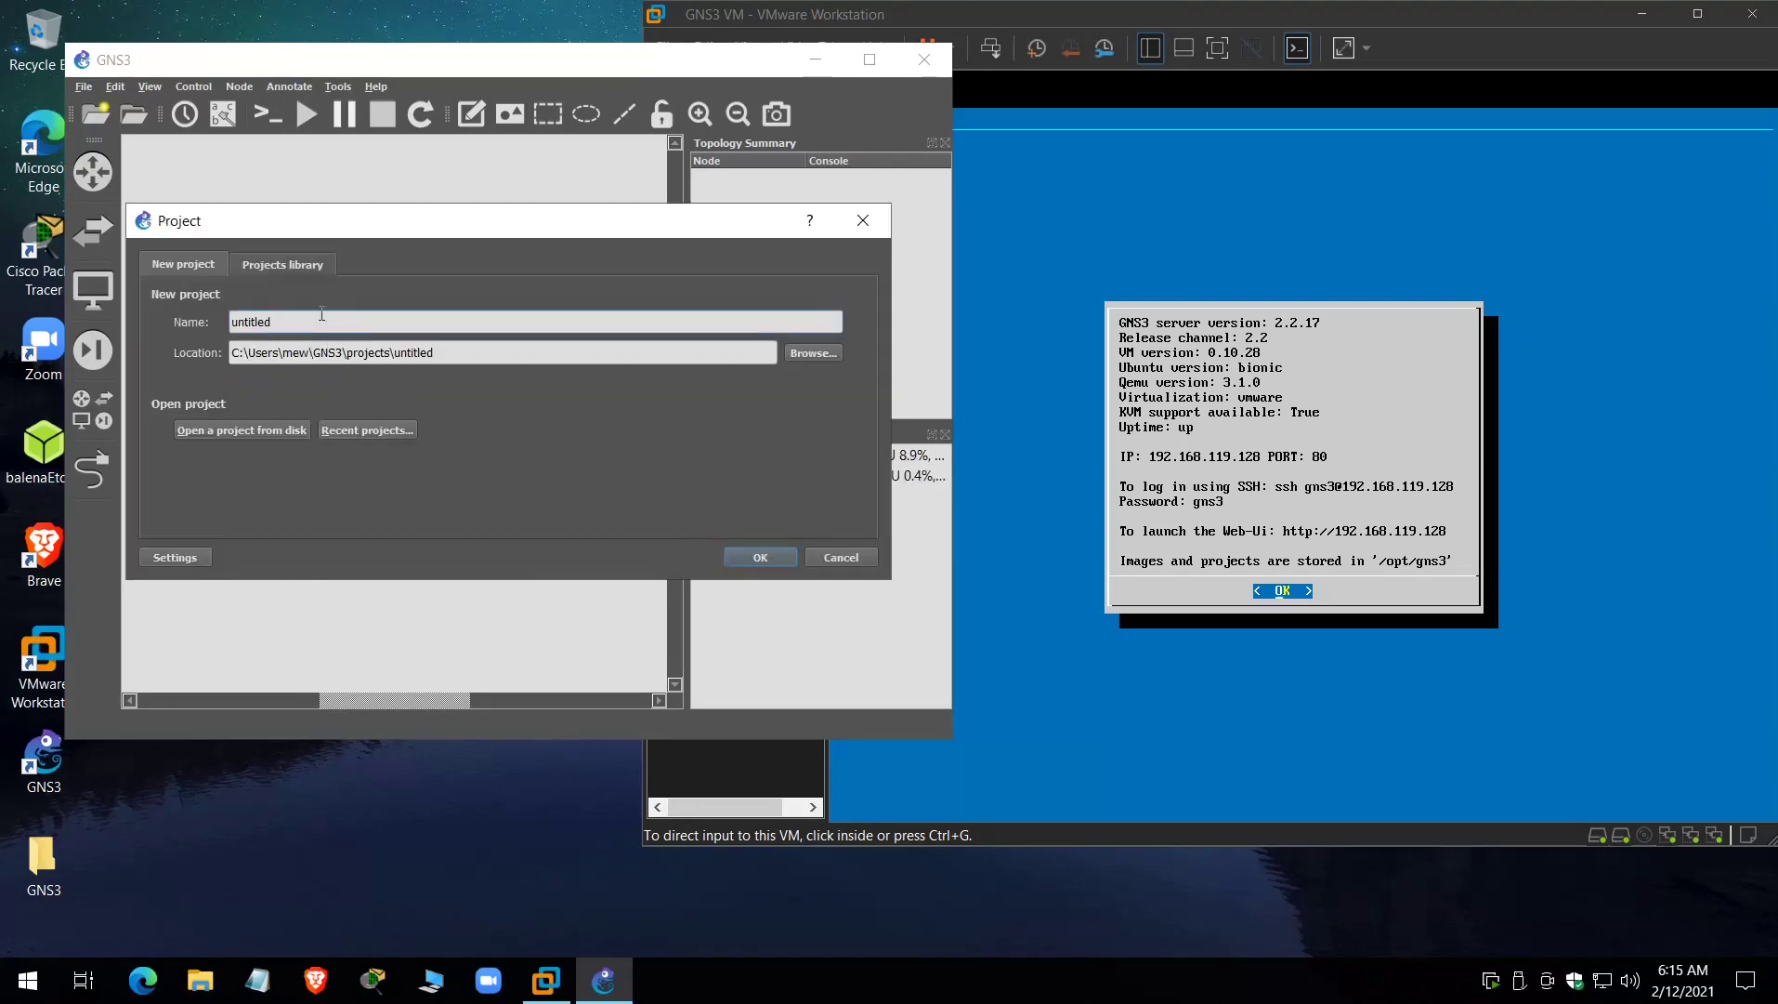
pyautogui.write('-x')
pyautogui.click(731, 557)
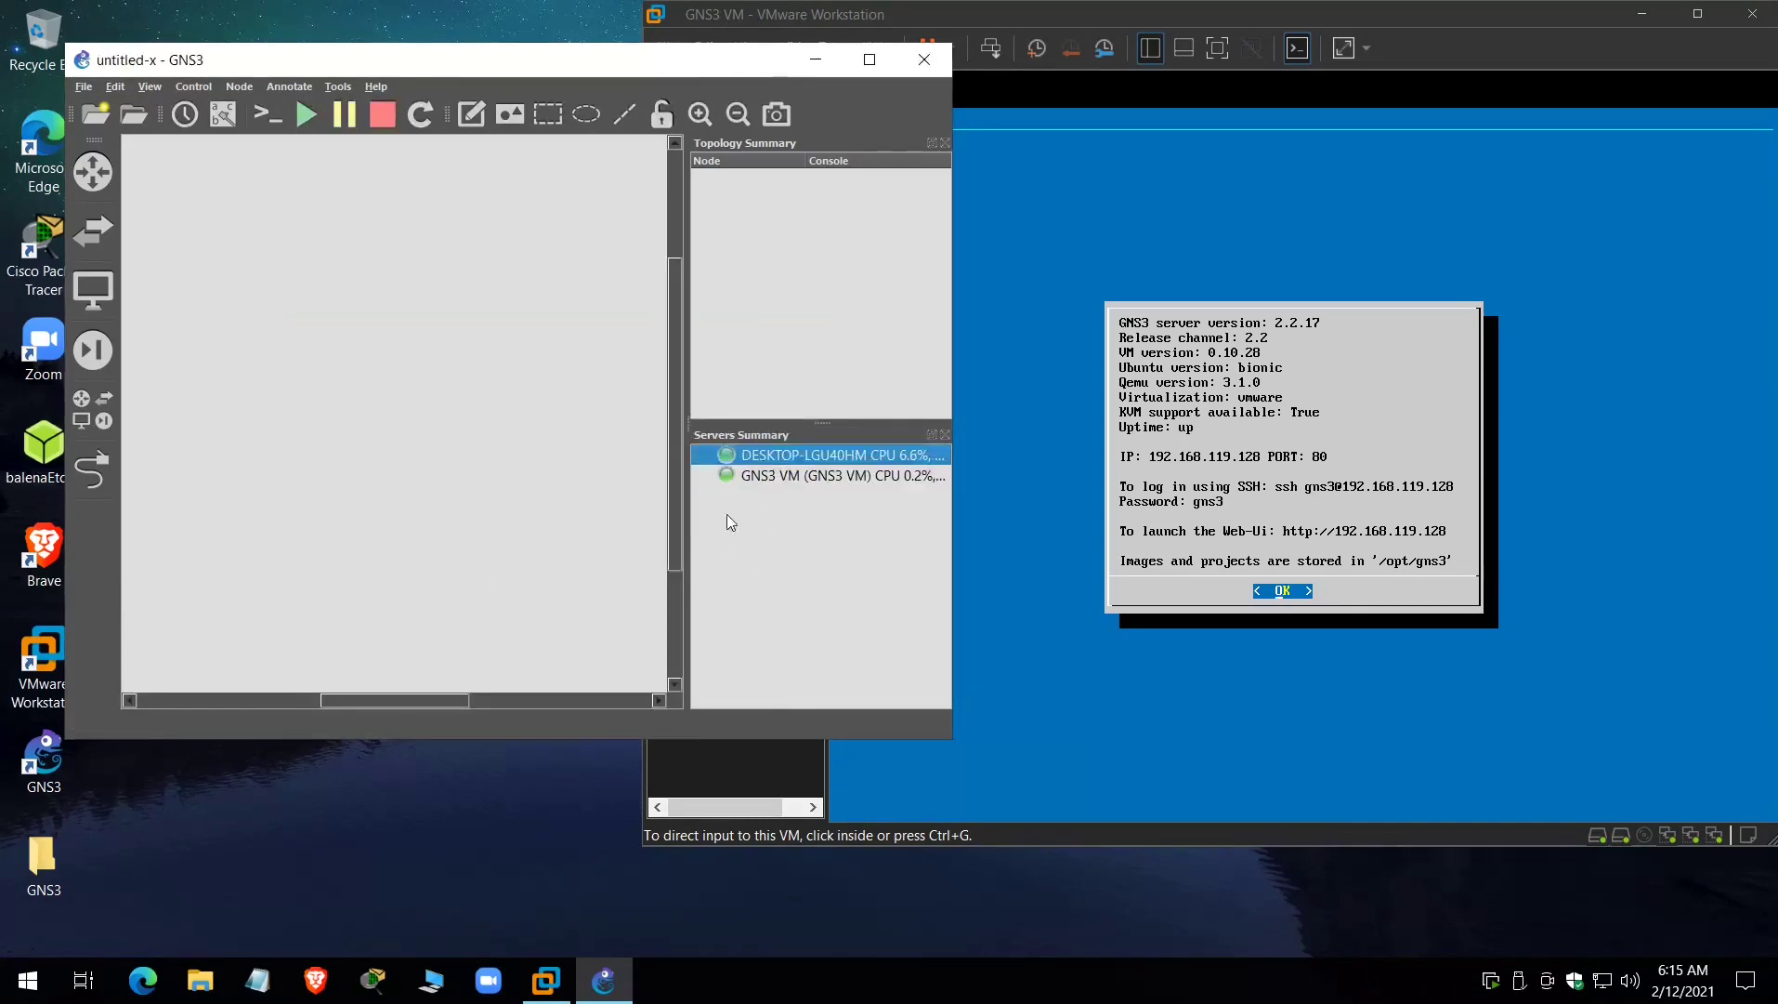
# - Widen the summary panels, list all devices and start creating a new device template manually
pyautogui.moveTo(688, 478); pyautogui.dragTo(615, 478)
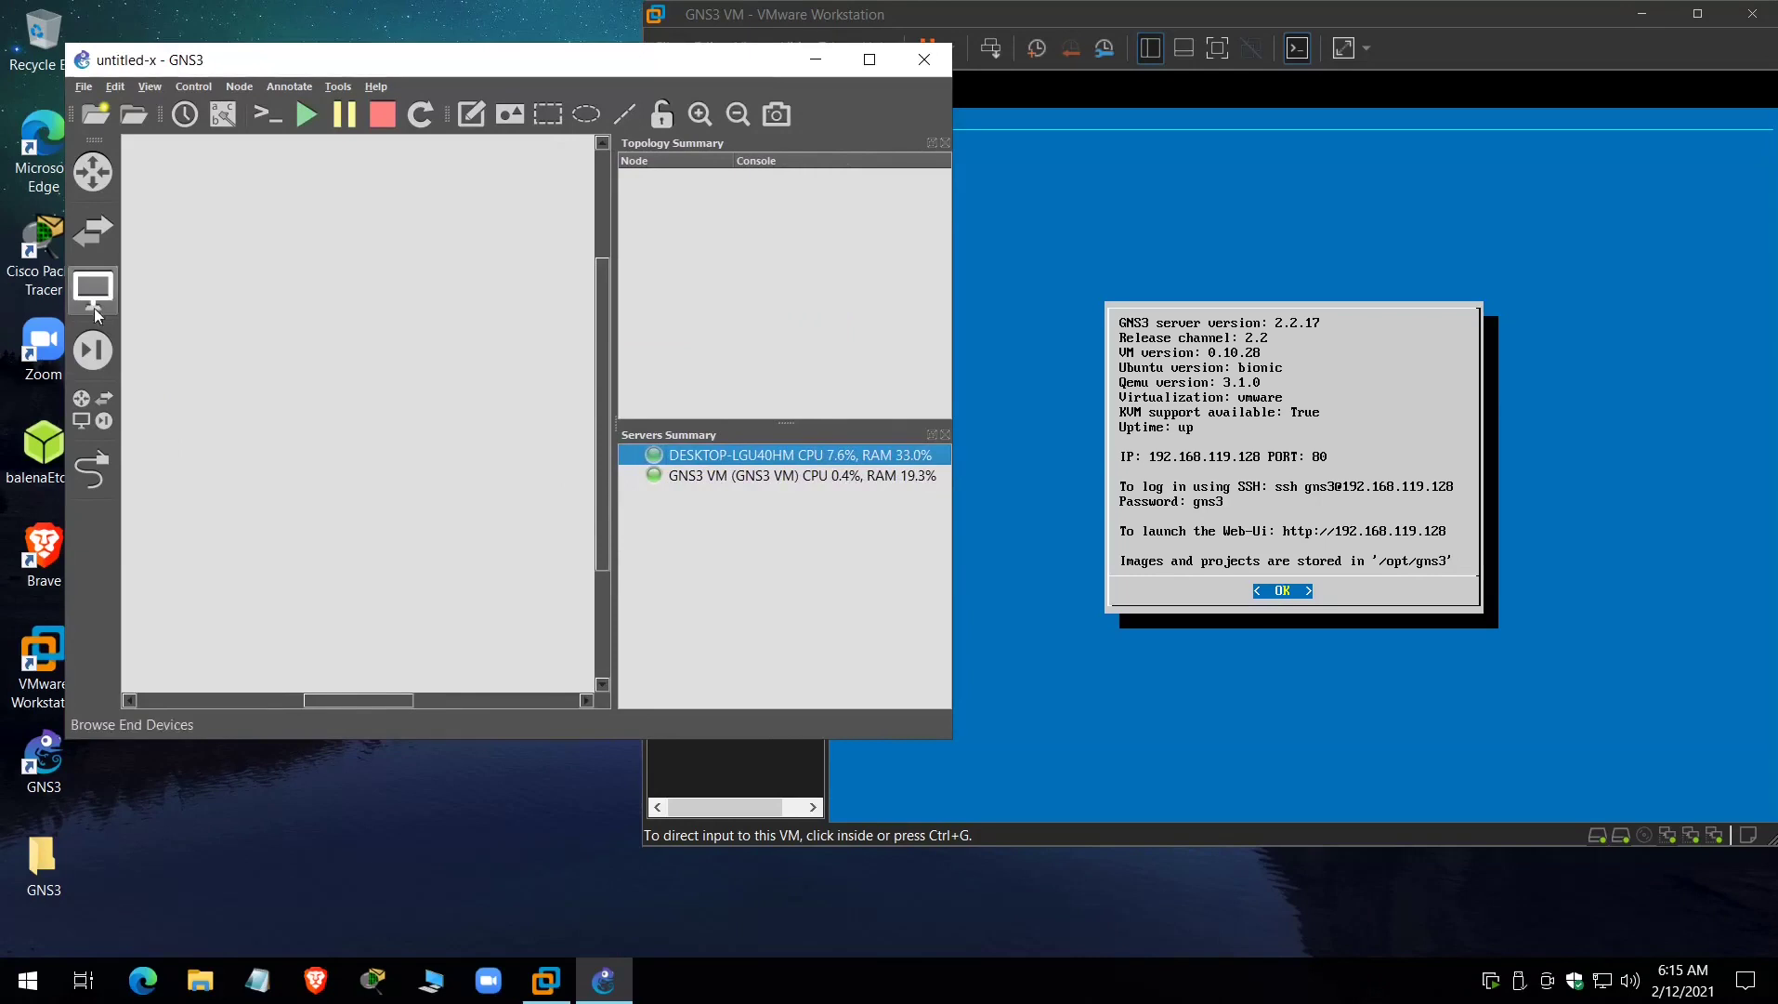
pyautogui.click(92, 408)
pyautogui.moveTo(511, 61); pyautogui.dragTo(738, 84)
pyautogui.click(472, 720)
pyautogui.click(369, 294)
pyautogui.click(1021, 688)
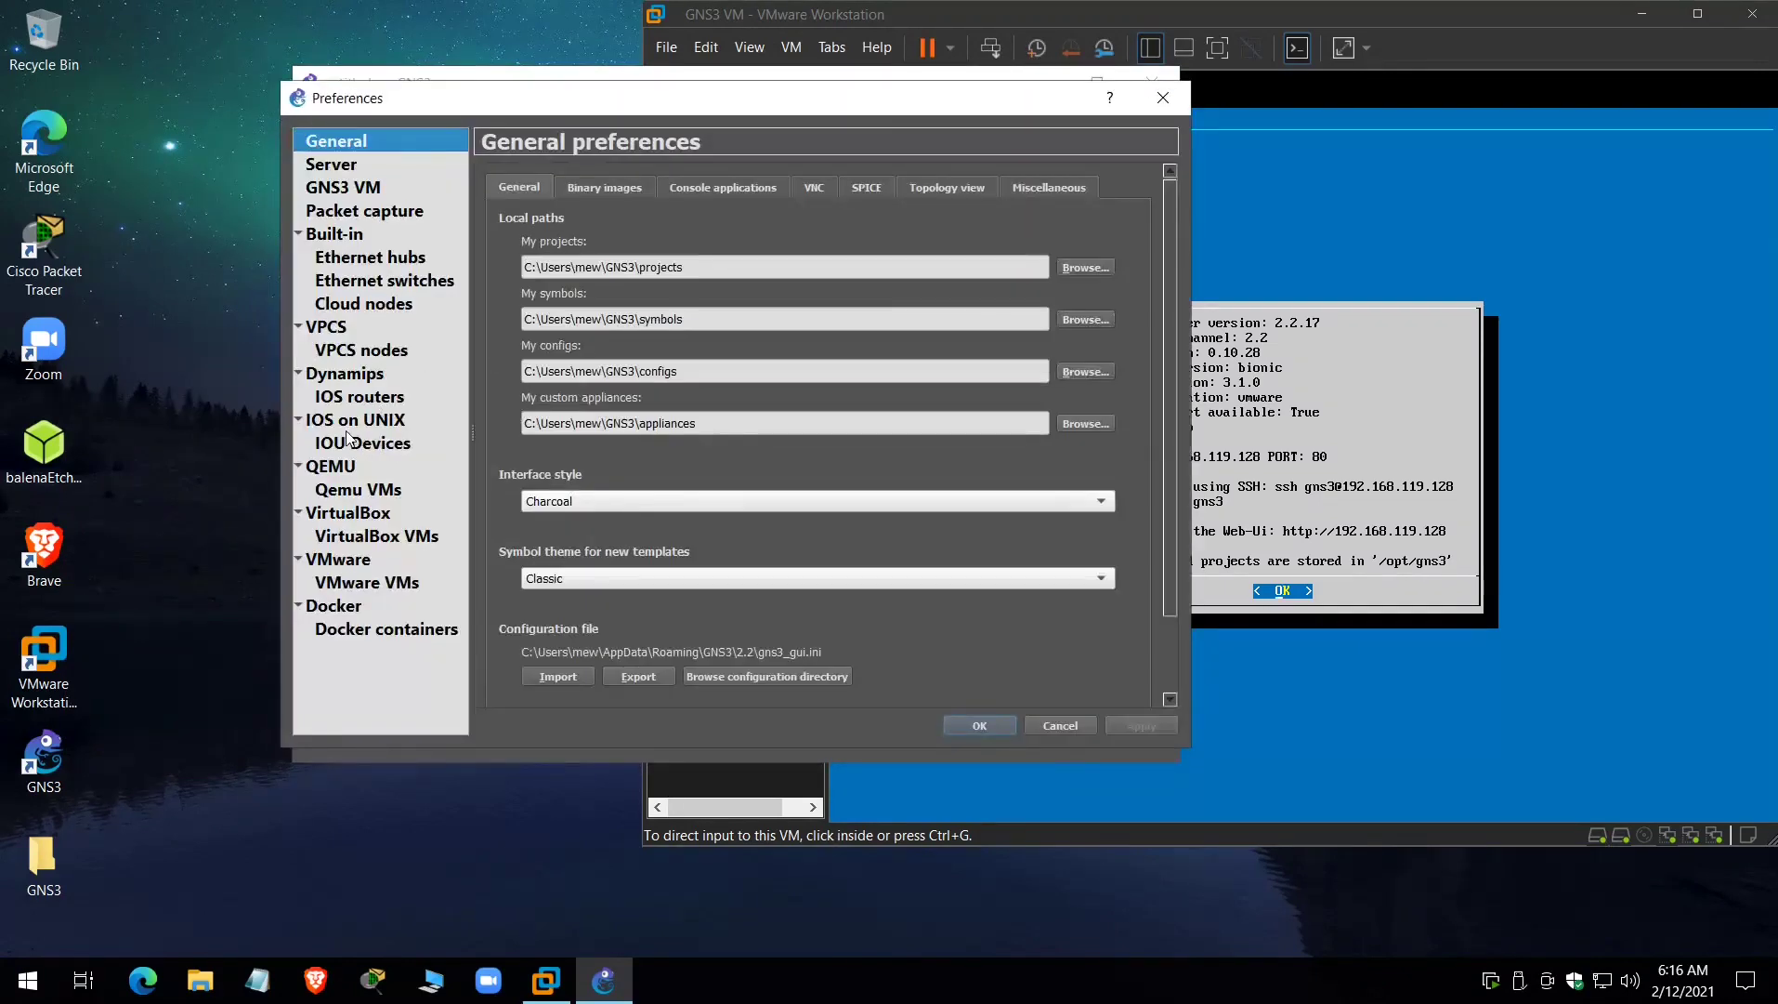
# - Look through the IOS router, IOU device and Qemu VM template pages in the preferences
pyautogui.click(332, 392)
pyautogui.click(357, 446)
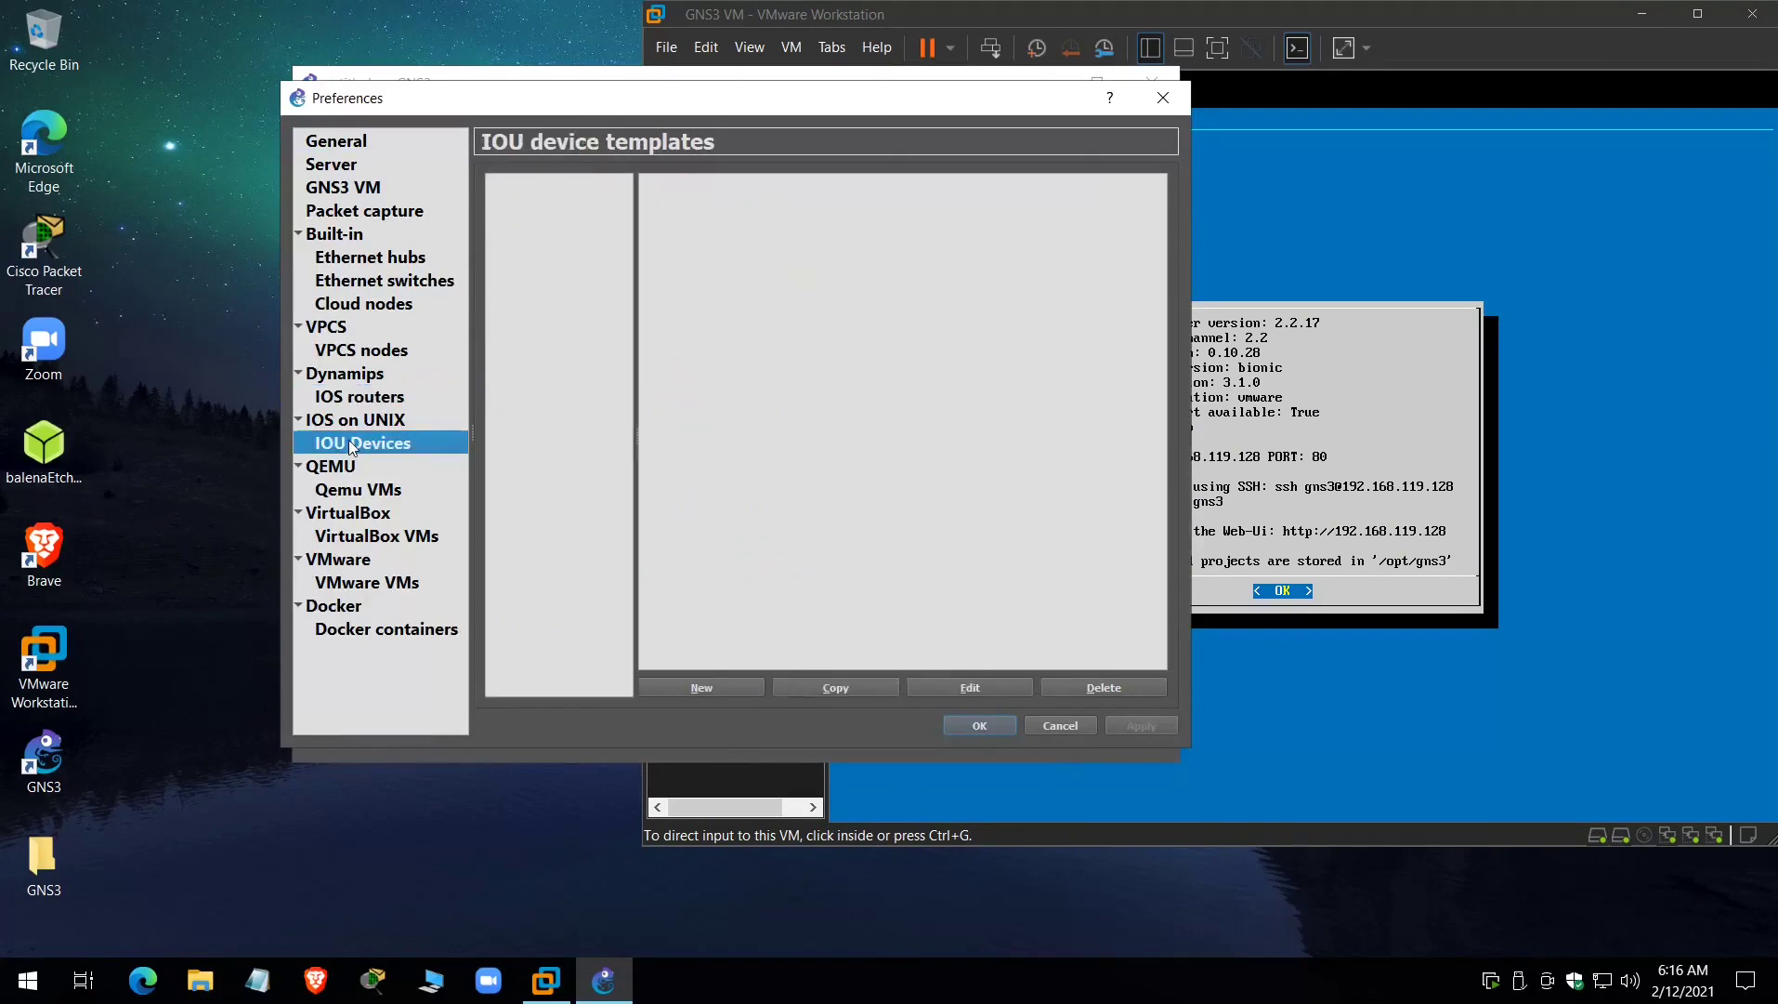
pyautogui.click(358, 491)
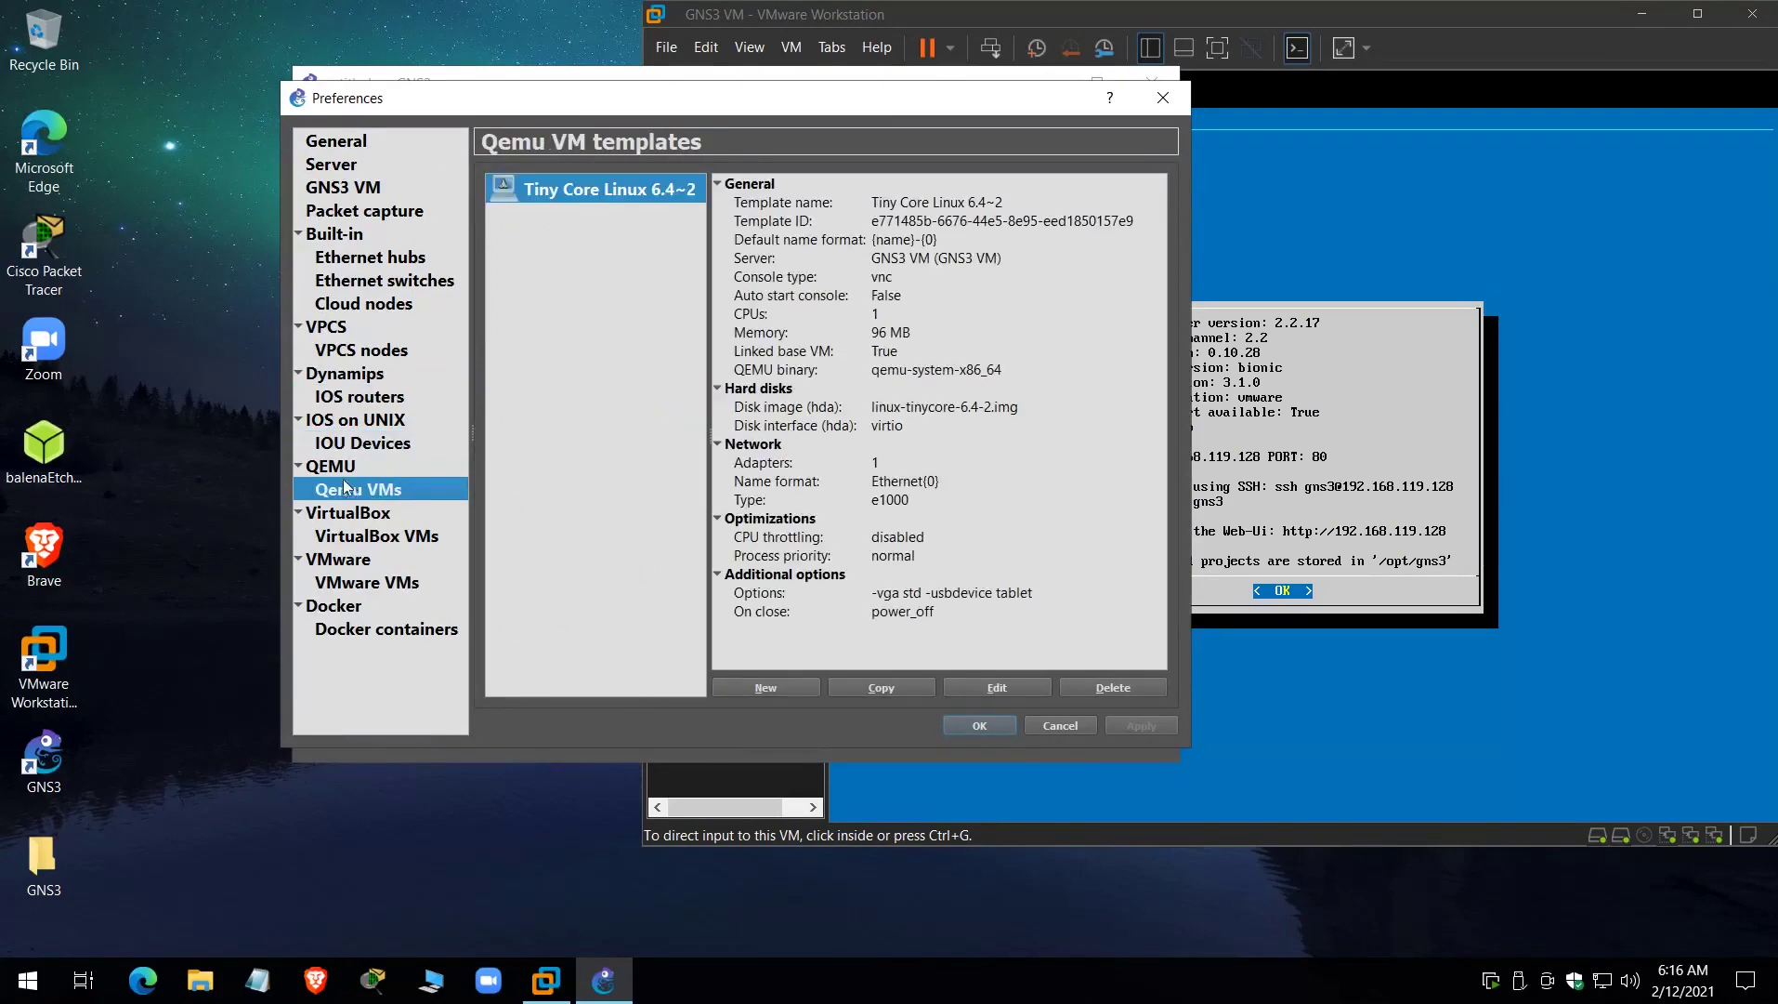
# - Start a new IOS router template that runs on the GNS3 VM
pyautogui.click(370, 397)
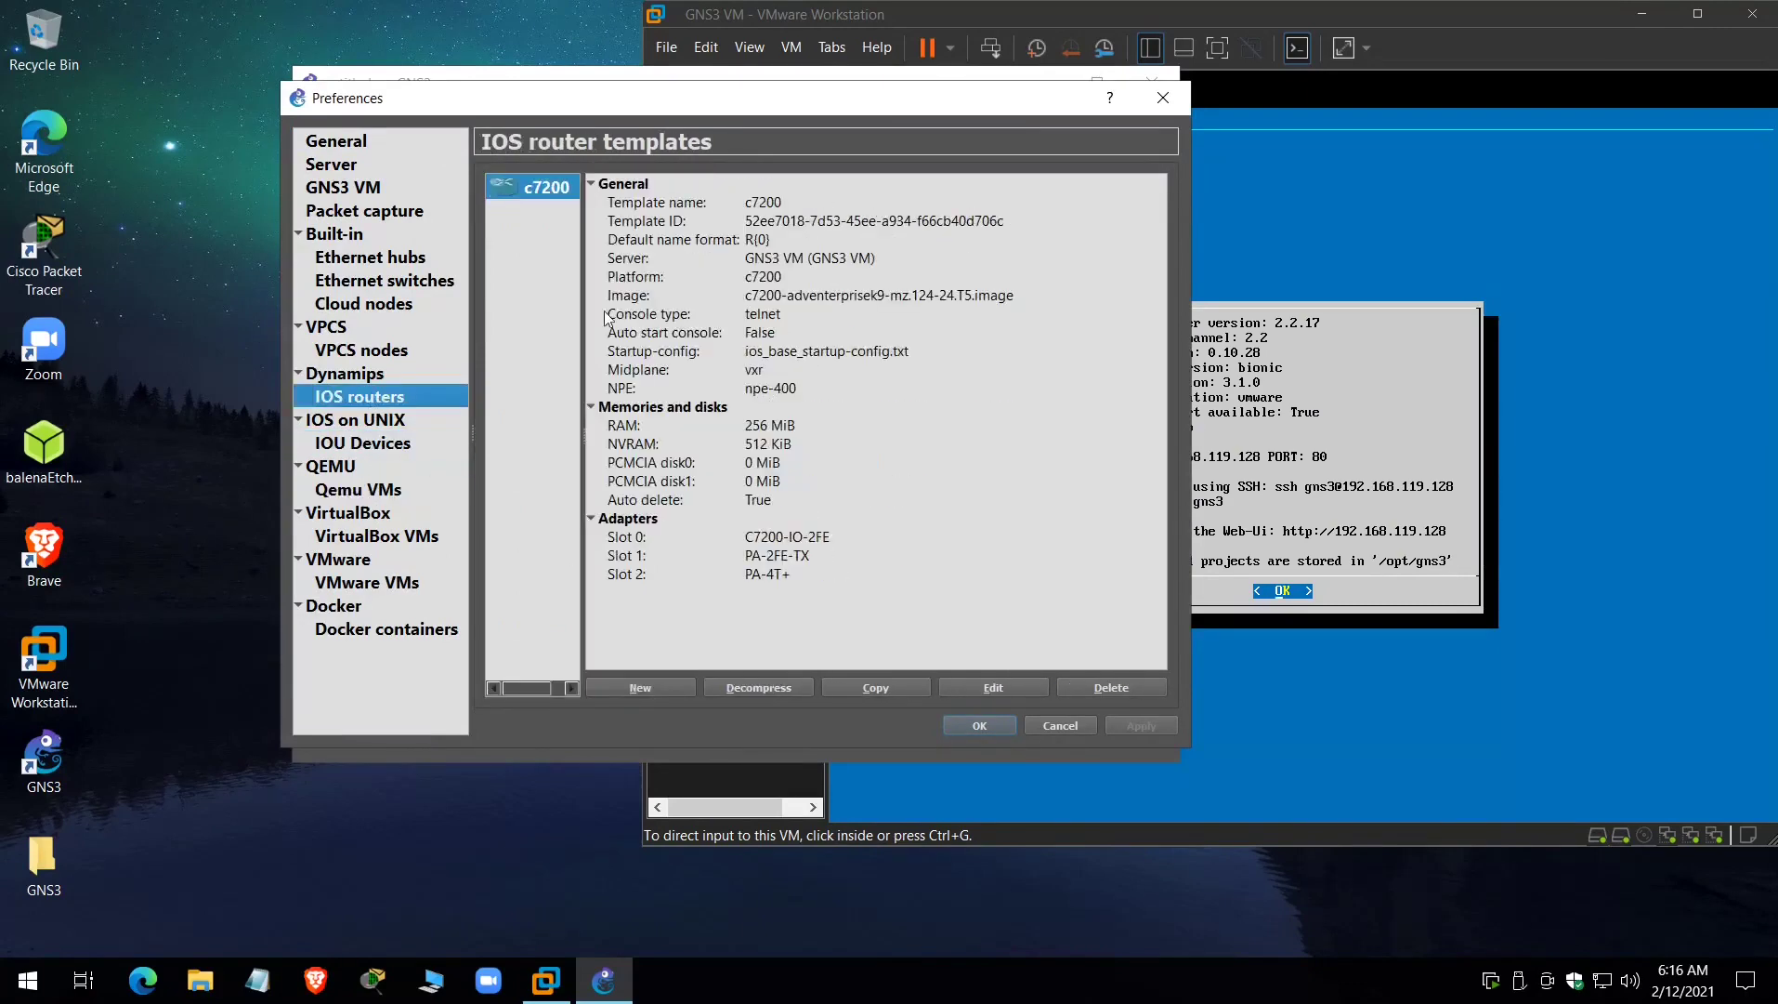
pyautogui.click(669, 687)
pyautogui.click(586, 363)
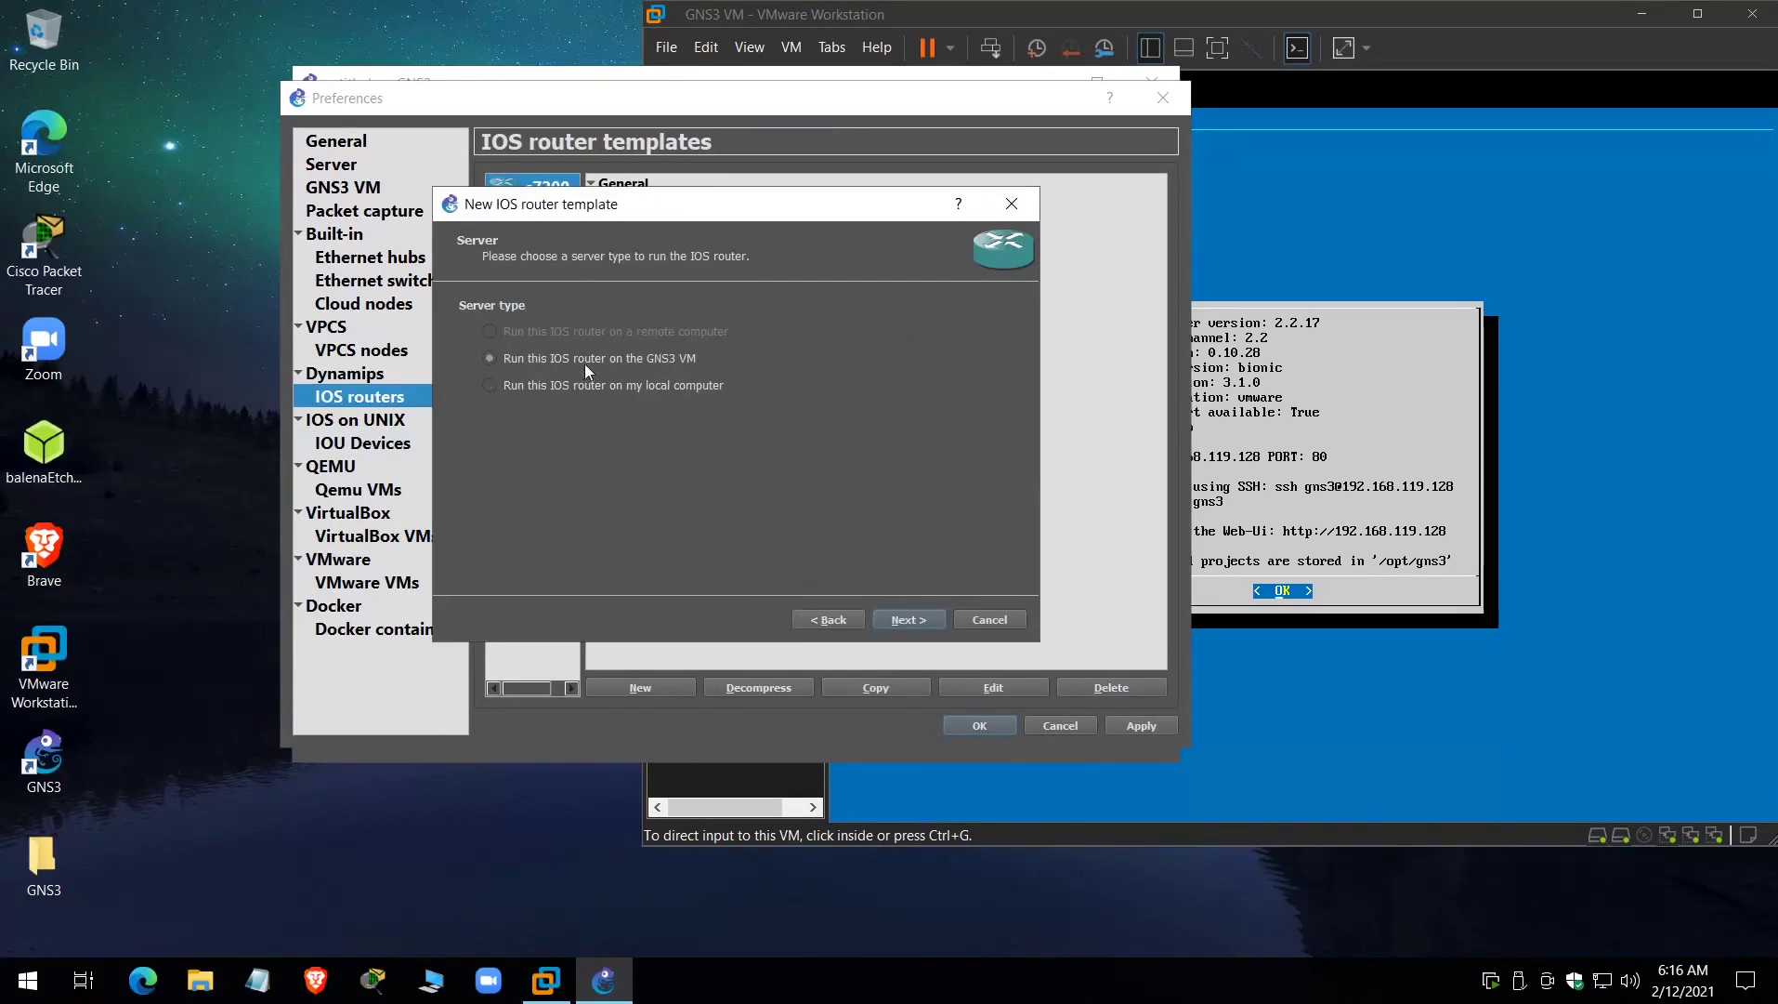
pyautogui.click(906, 620)
# - Add c7200-adventerprisek9-mz.152-4.M7.image from the desktop GNS3 folder as the template's new IOS image
pyautogui.click(577, 307)
pyautogui.click(985, 357)
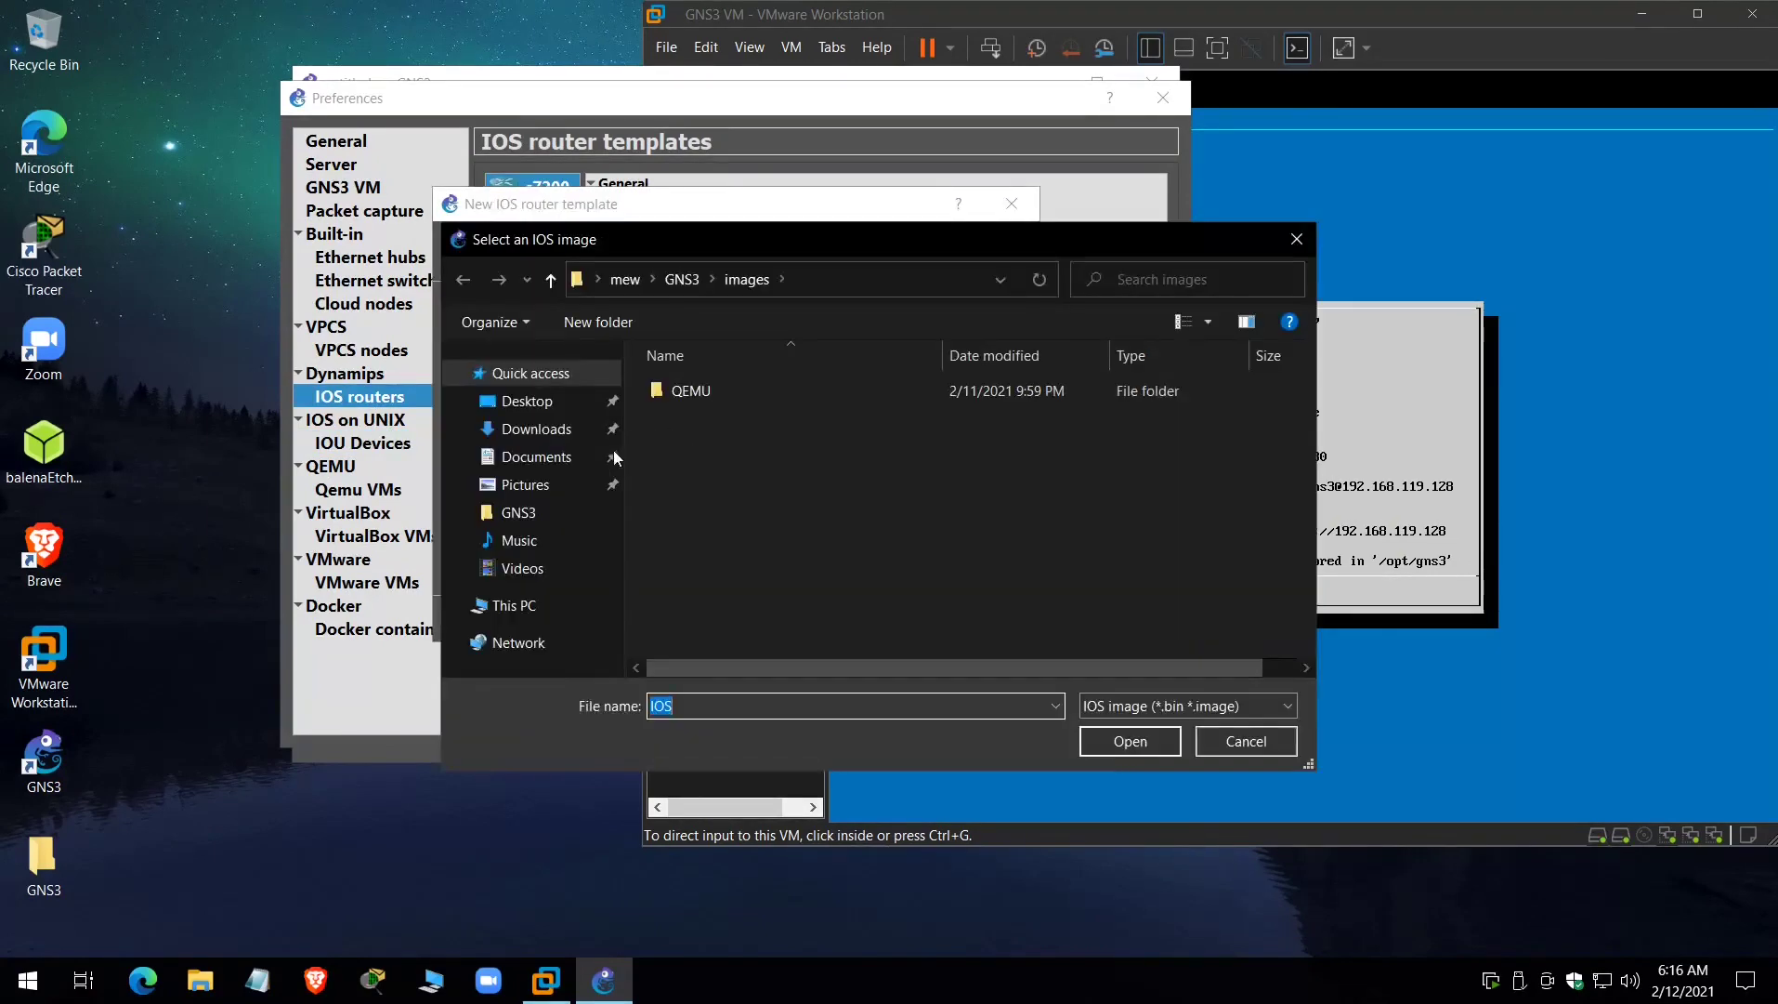
pyautogui.click(527, 400)
pyautogui.doubleClick(778, 390)
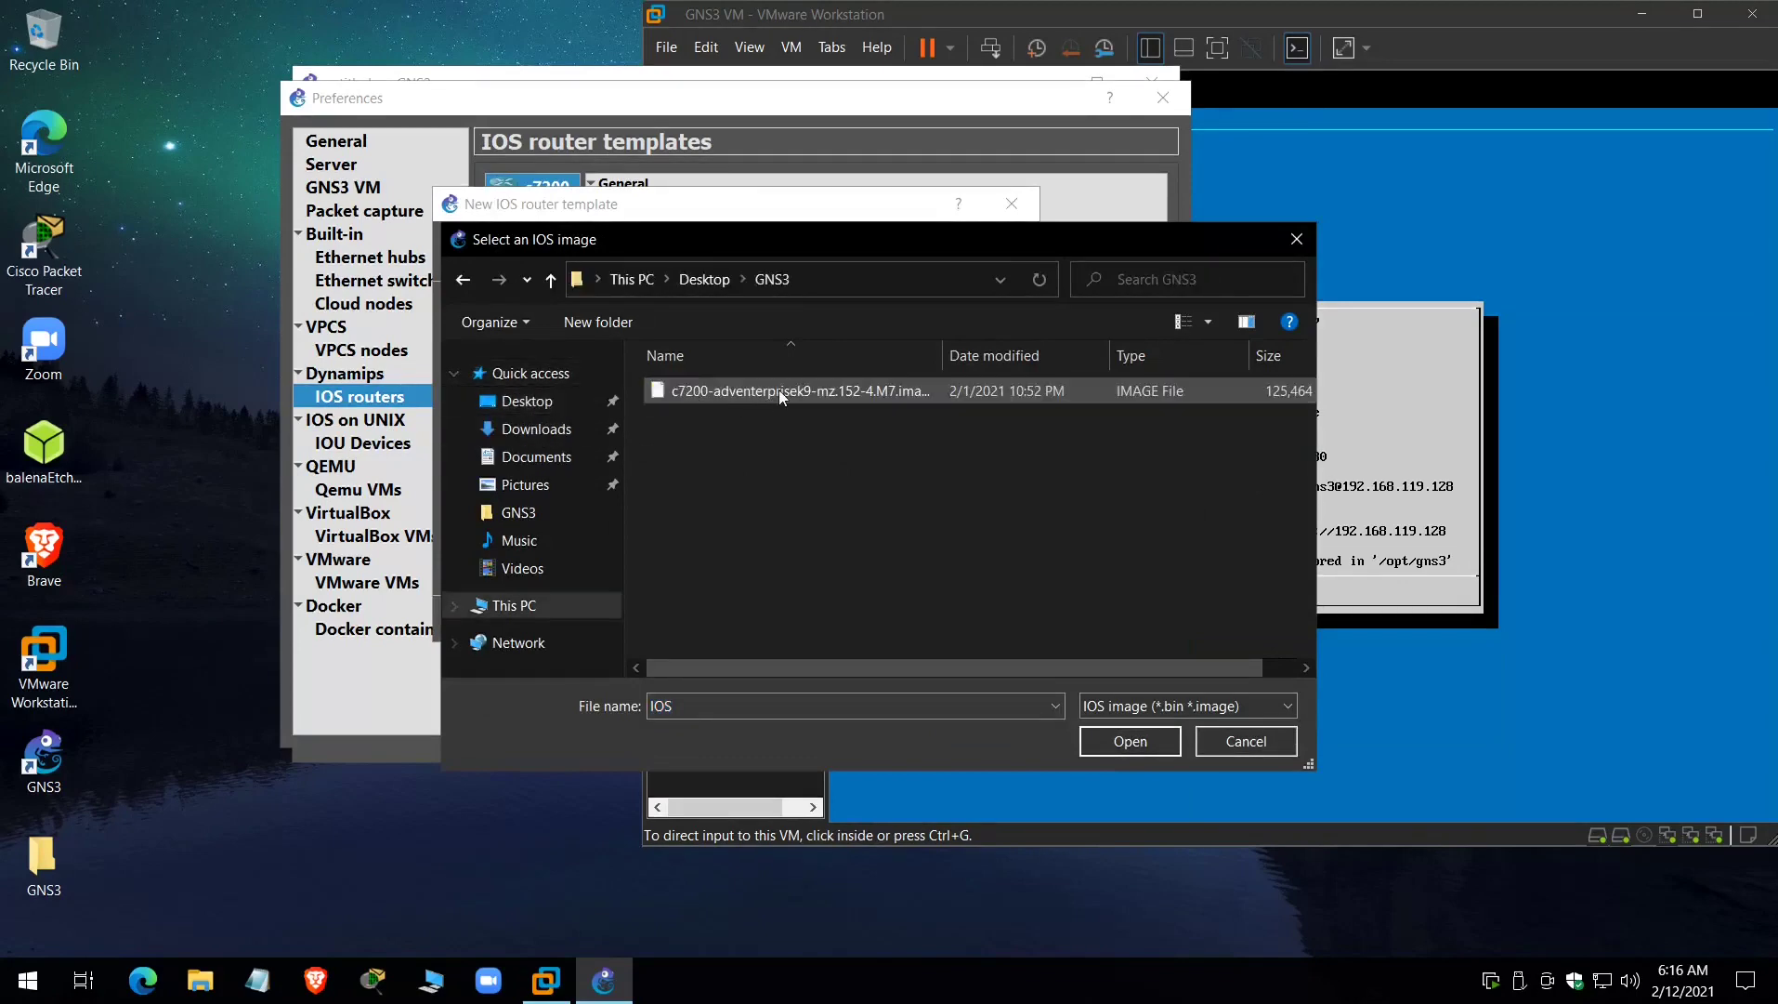
pyautogui.click(779, 391)
pyautogui.click(1130, 741)
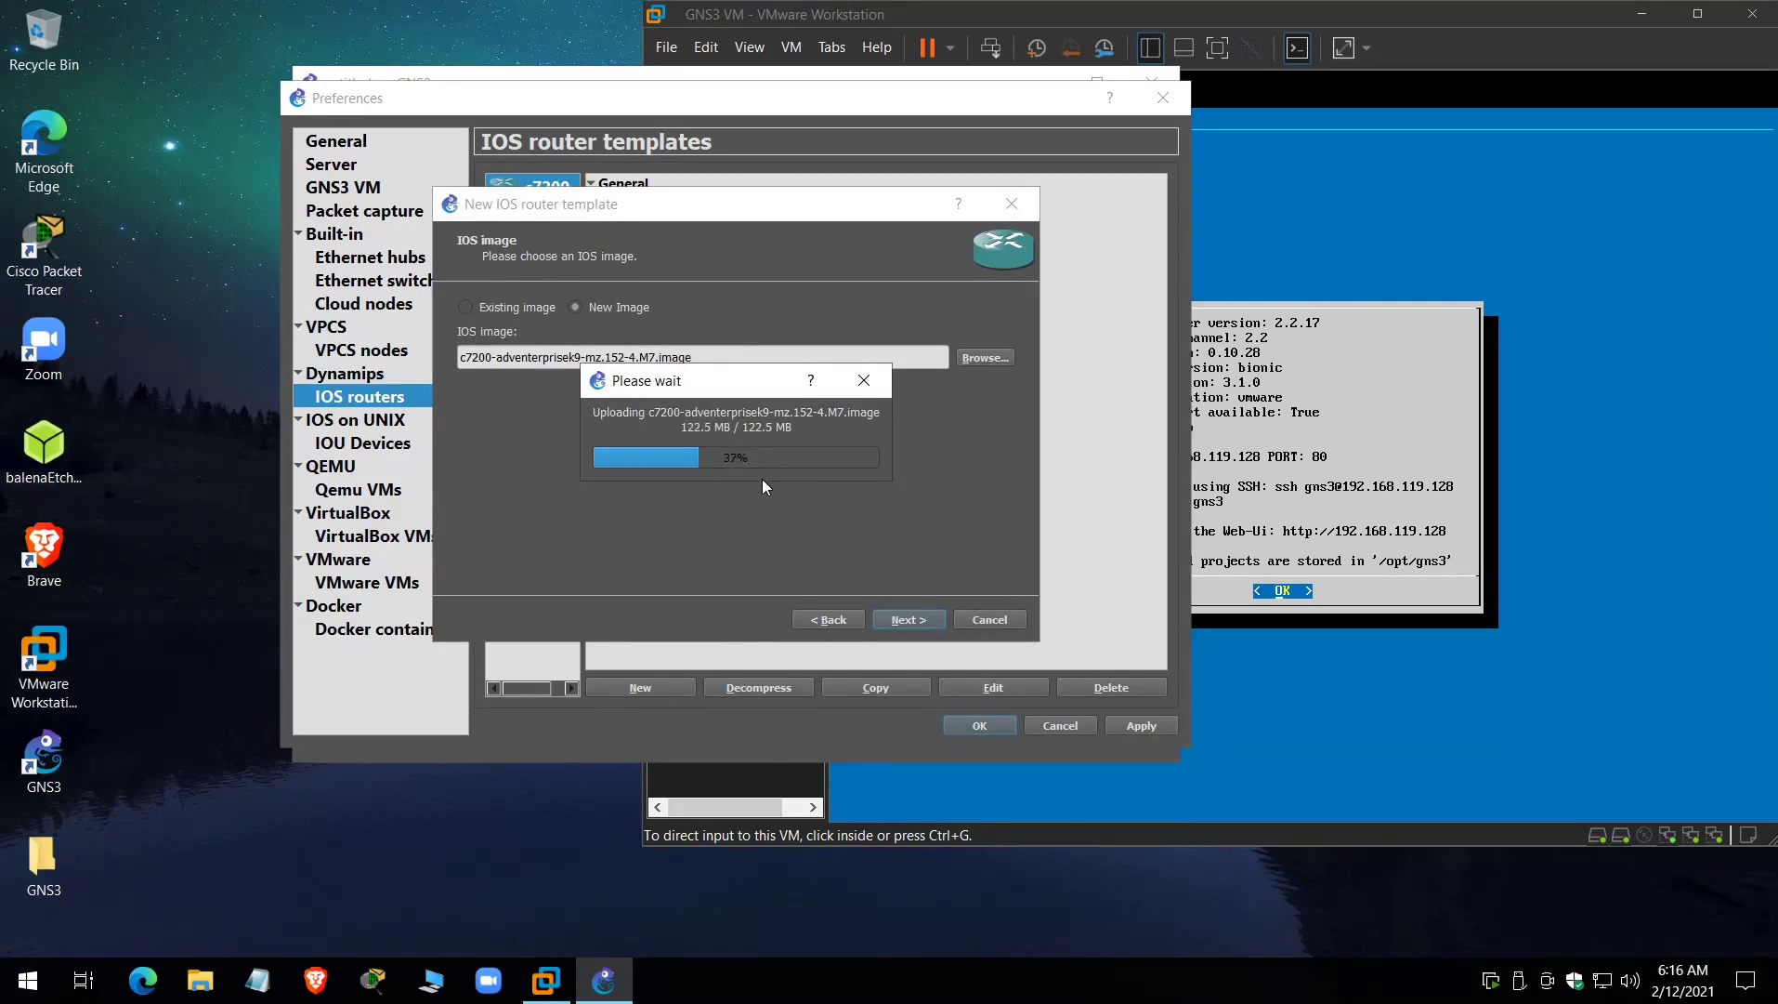
# - Append "(1" to the router template's name c7200, keep the c7200 platform and continue to the memory settings
pyautogui.click(922, 615)
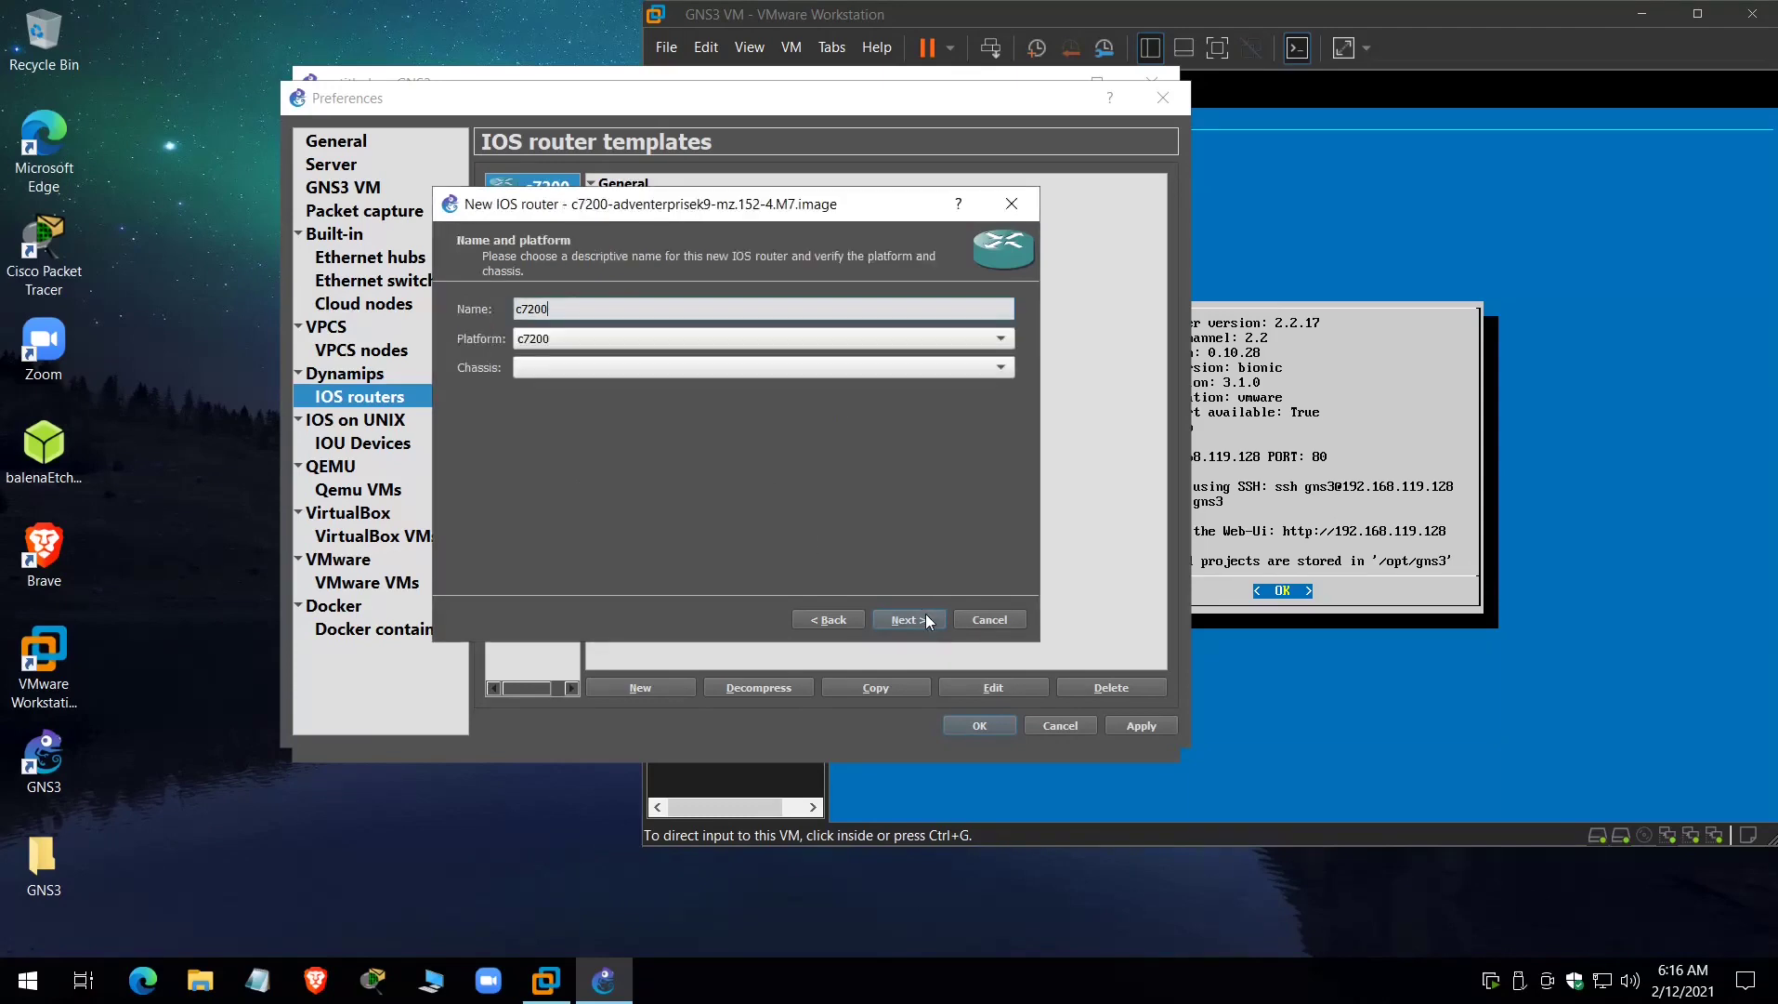
pyautogui.click(907, 620)
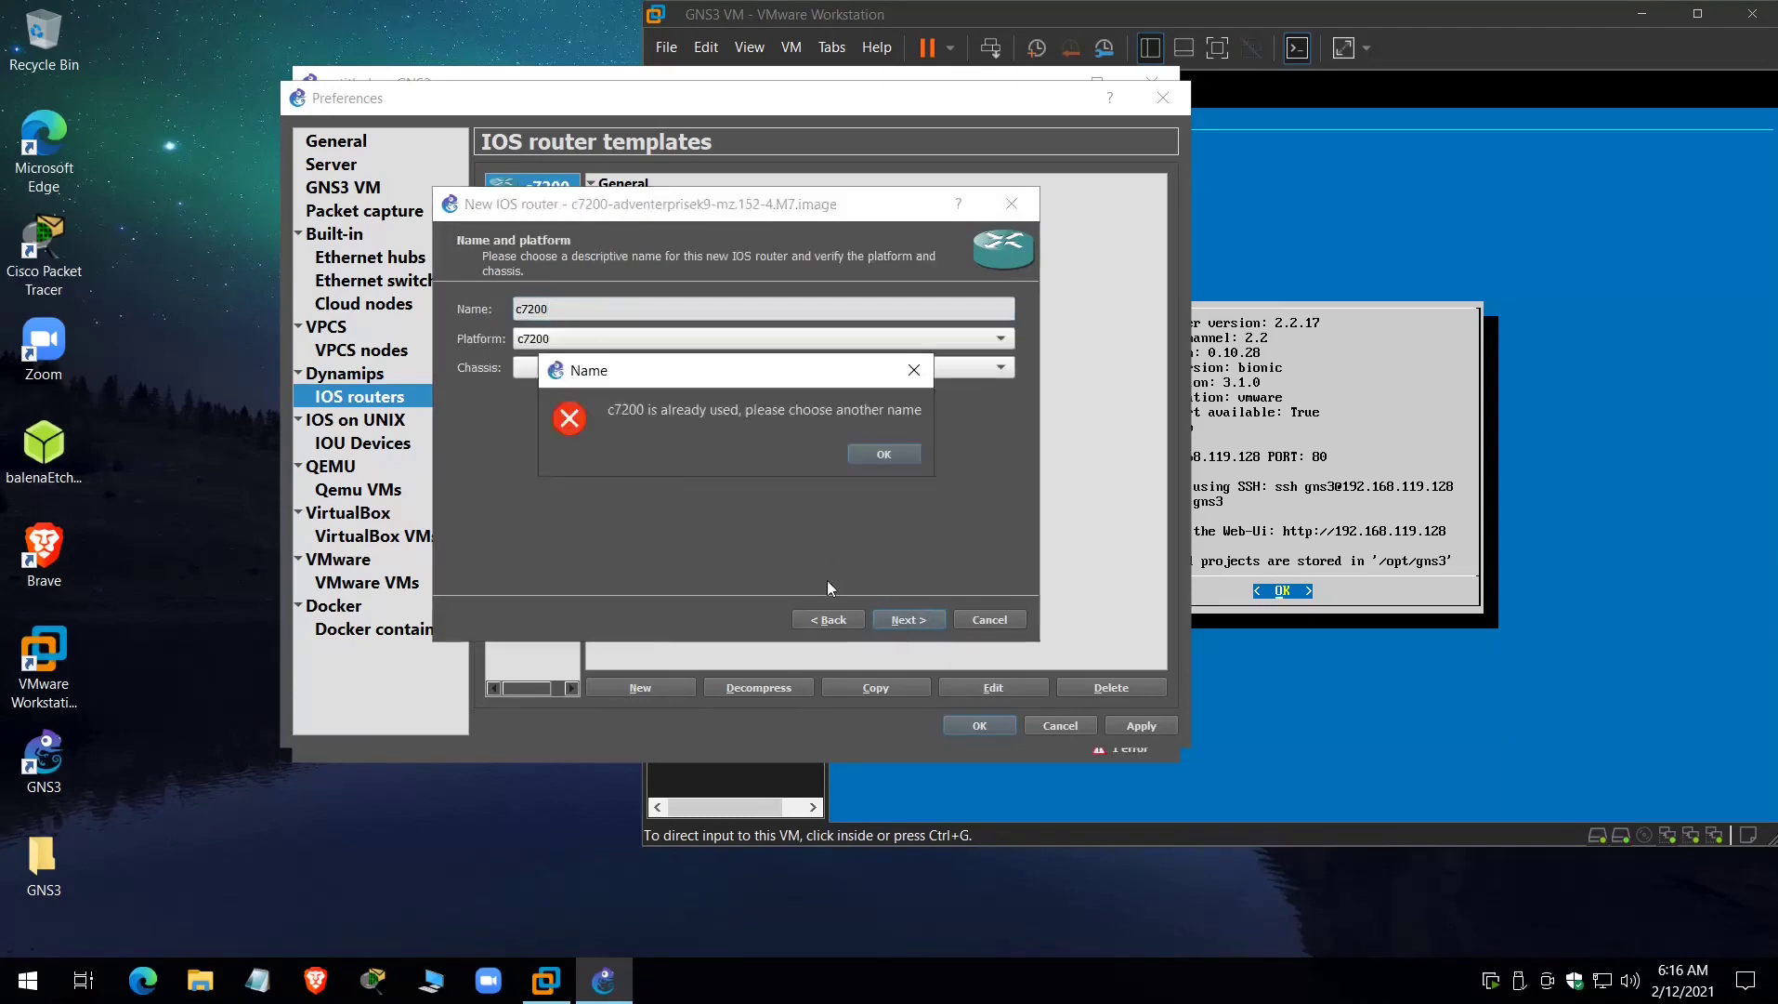
pyautogui.click(881, 453)
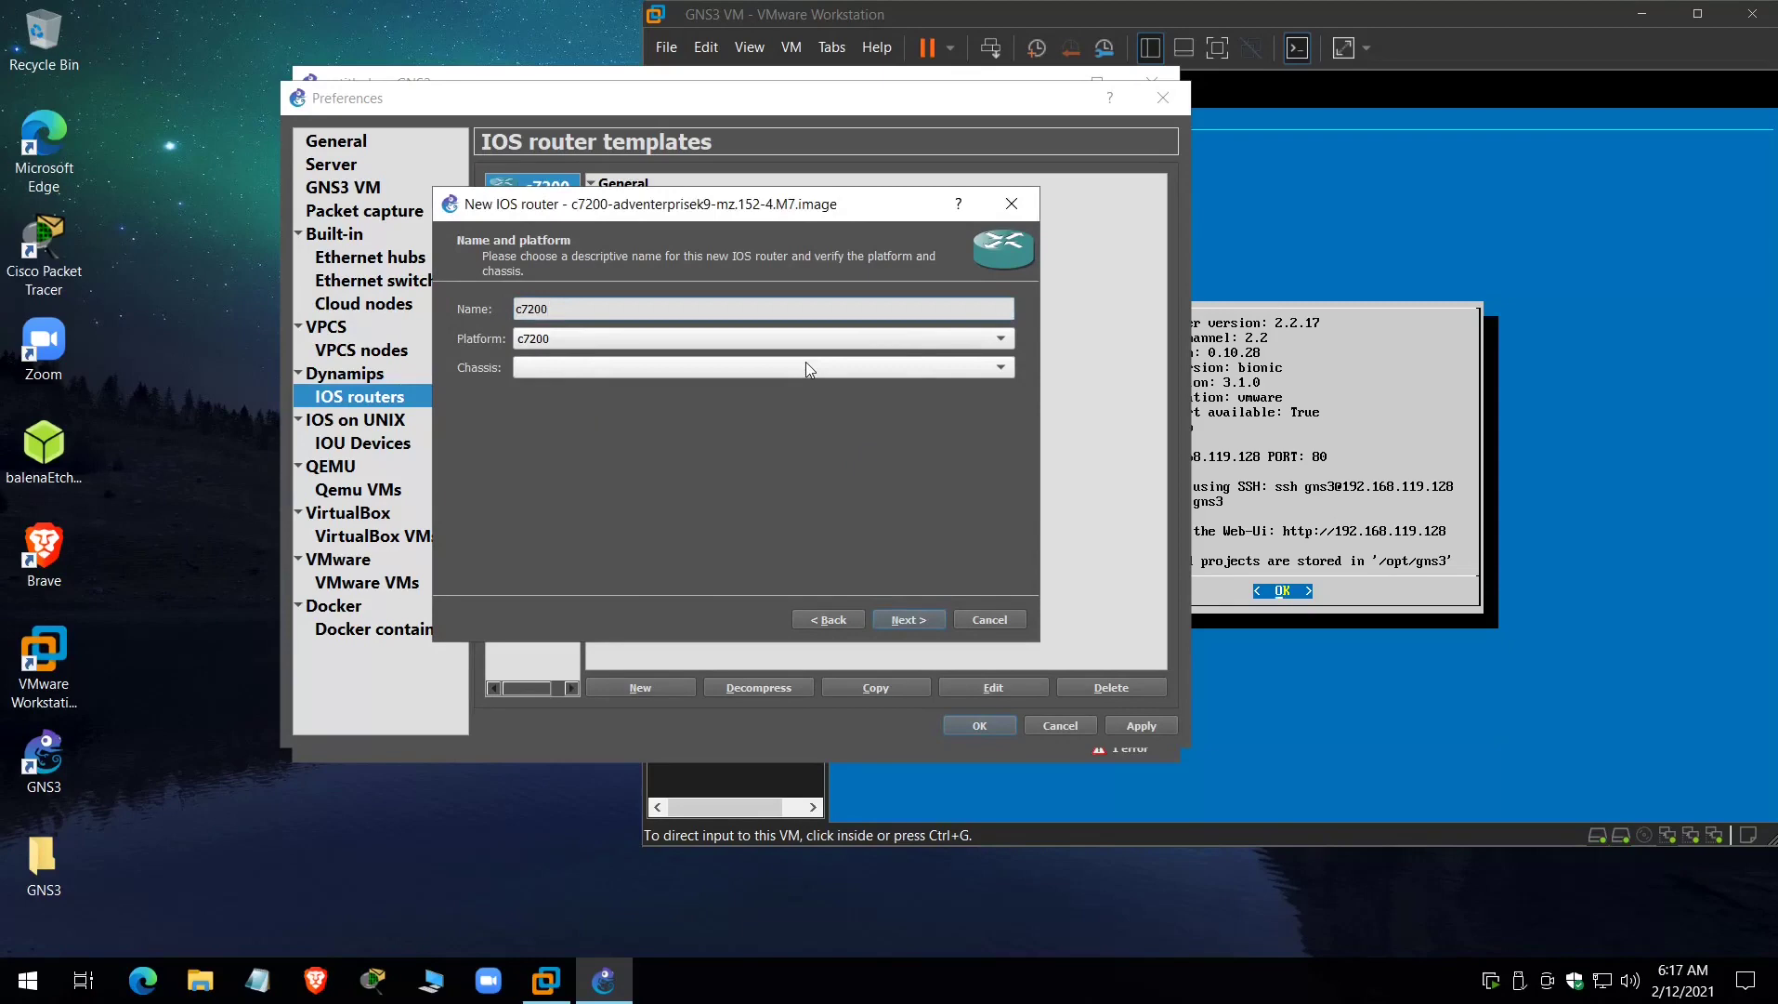
pyautogui.write('(1')
pyautogui.click(912, 625)
# - Set the router's default RAM to 256 MiB and continue to the network adapters
pyautogui.doubleClick(565, 309)
pyautogui.click(545, 309)
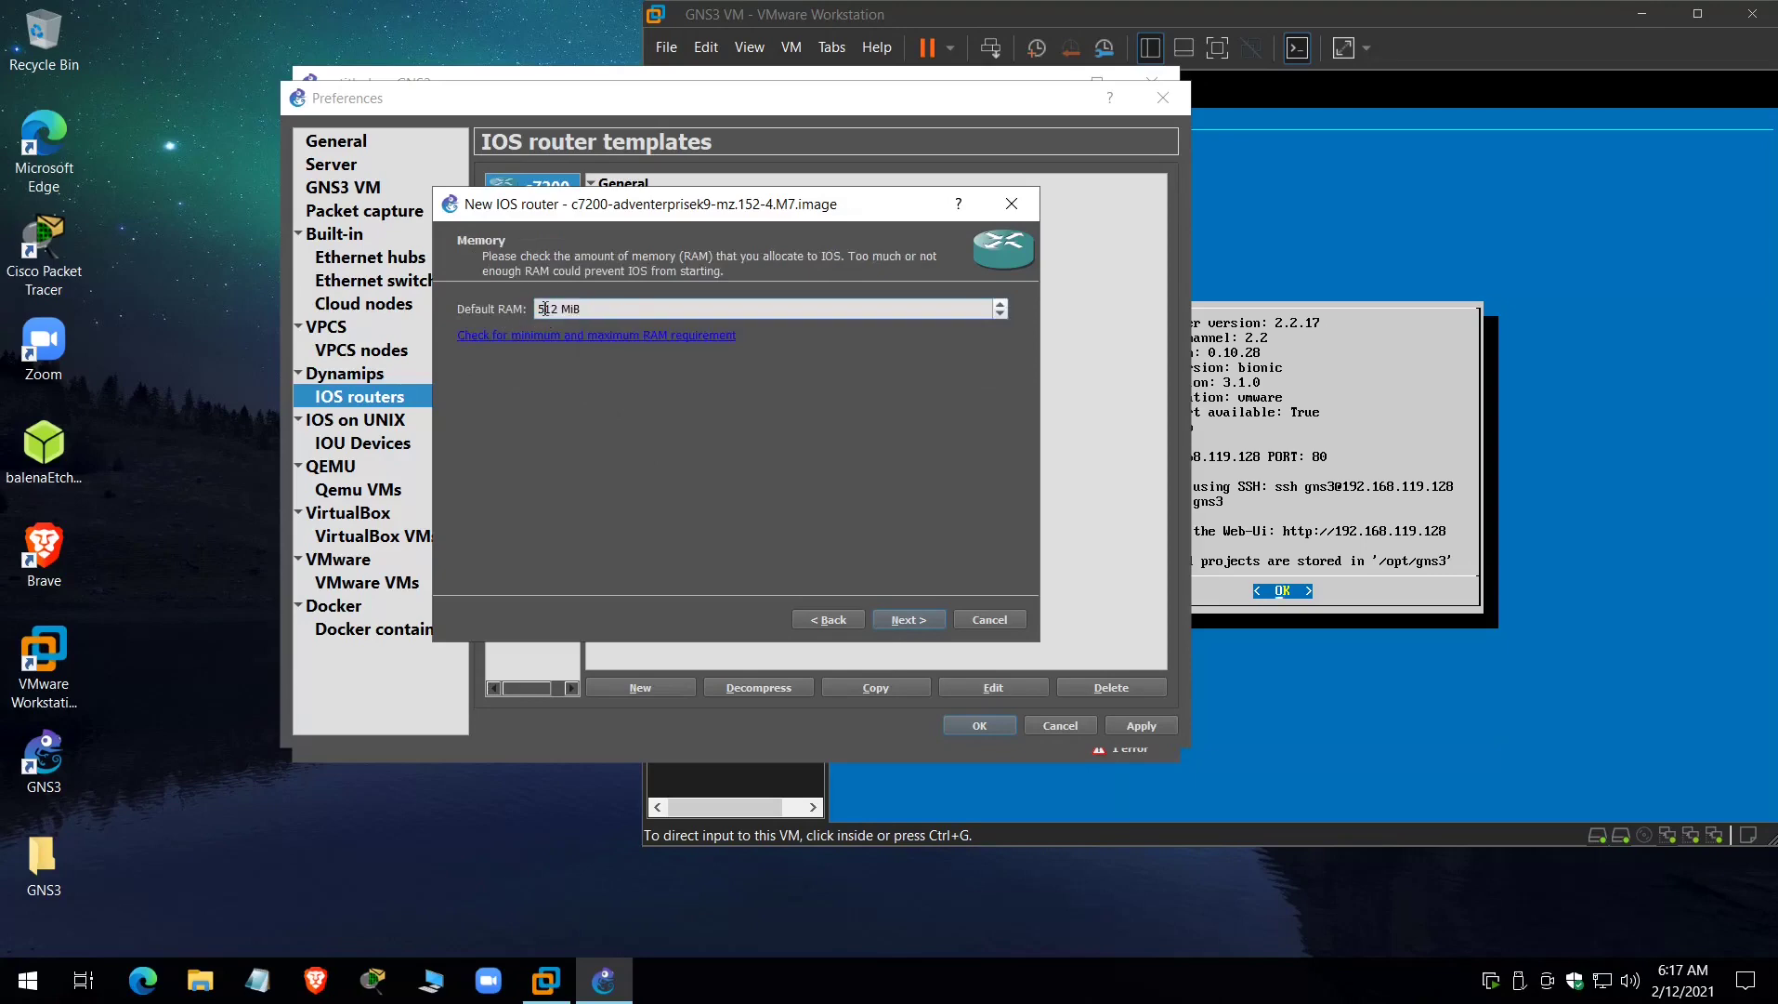
pyautogui.write('256')
pyautogui.click(907, 619)
# - Assign adapters C7200-IO-2FE to slot 0, PA-2FE-TX to slot 1 and PA-4T+ to slot 2
pyautogui.click(580, 307)
pyautogui.click(580, 338)
pyautogui.click(580, 336)
pyautogui.click(550, 406)
pyautogui.click(570, 366)
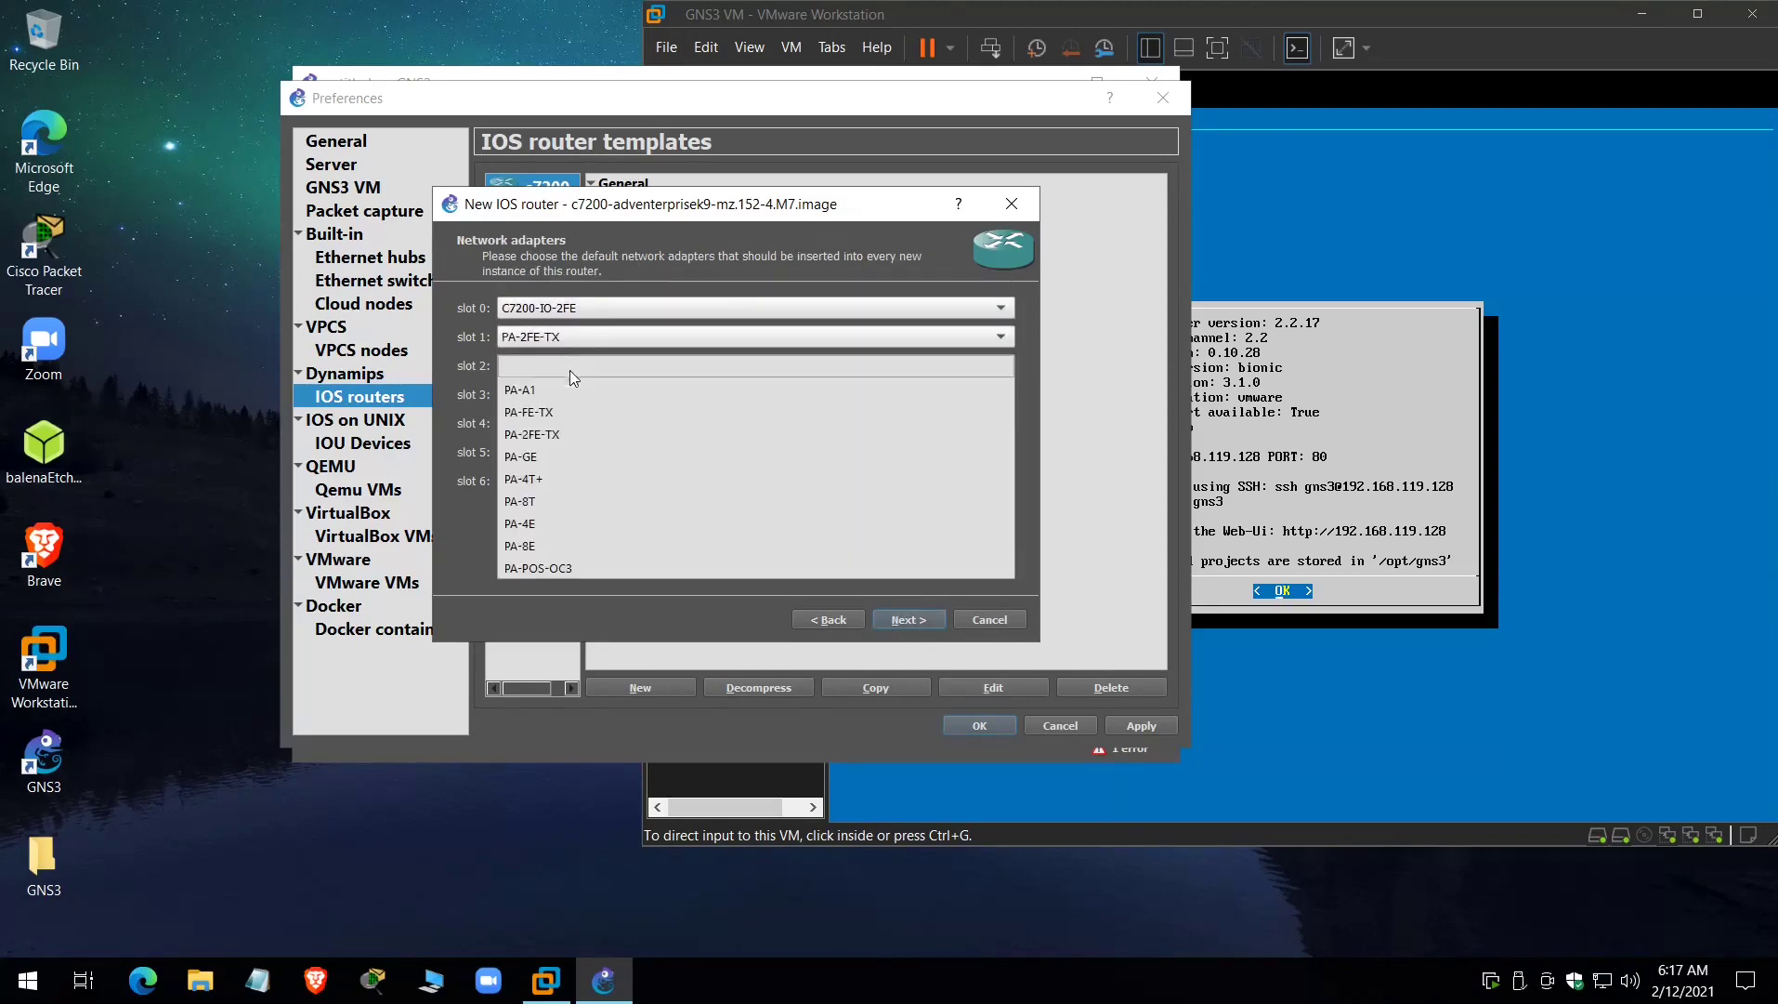
pyautogui.click(548, 479)
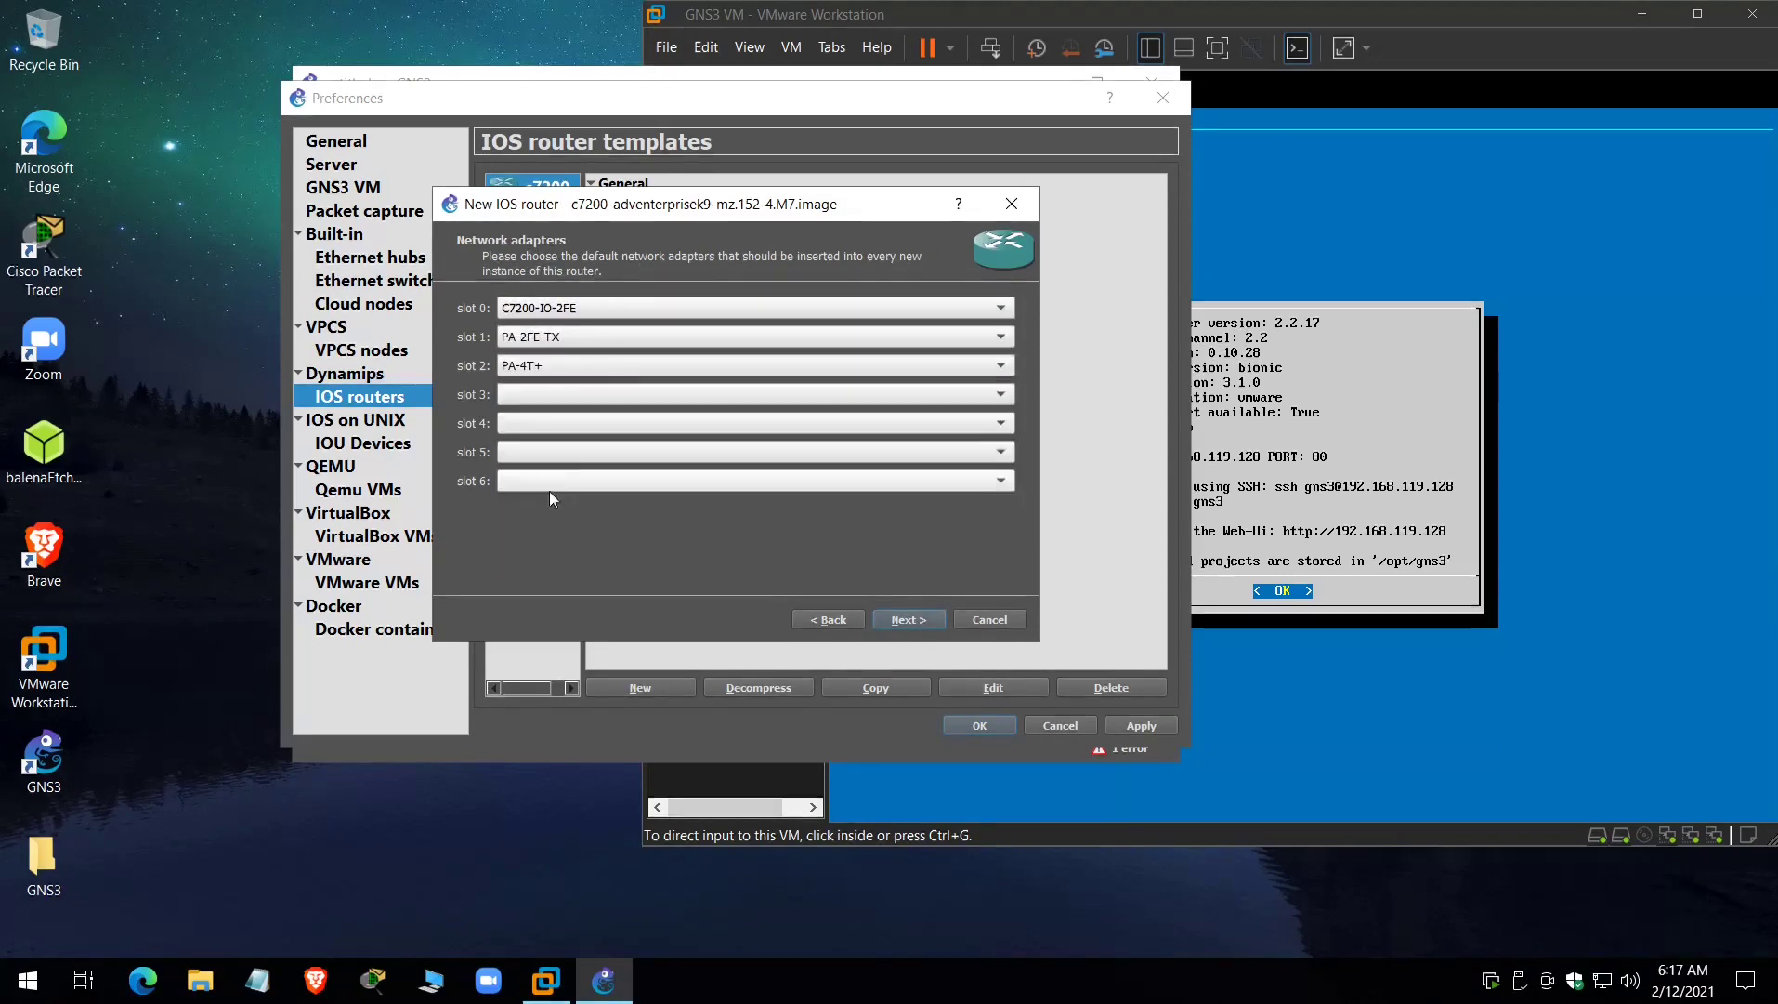
pyautogui.click(907, 619)
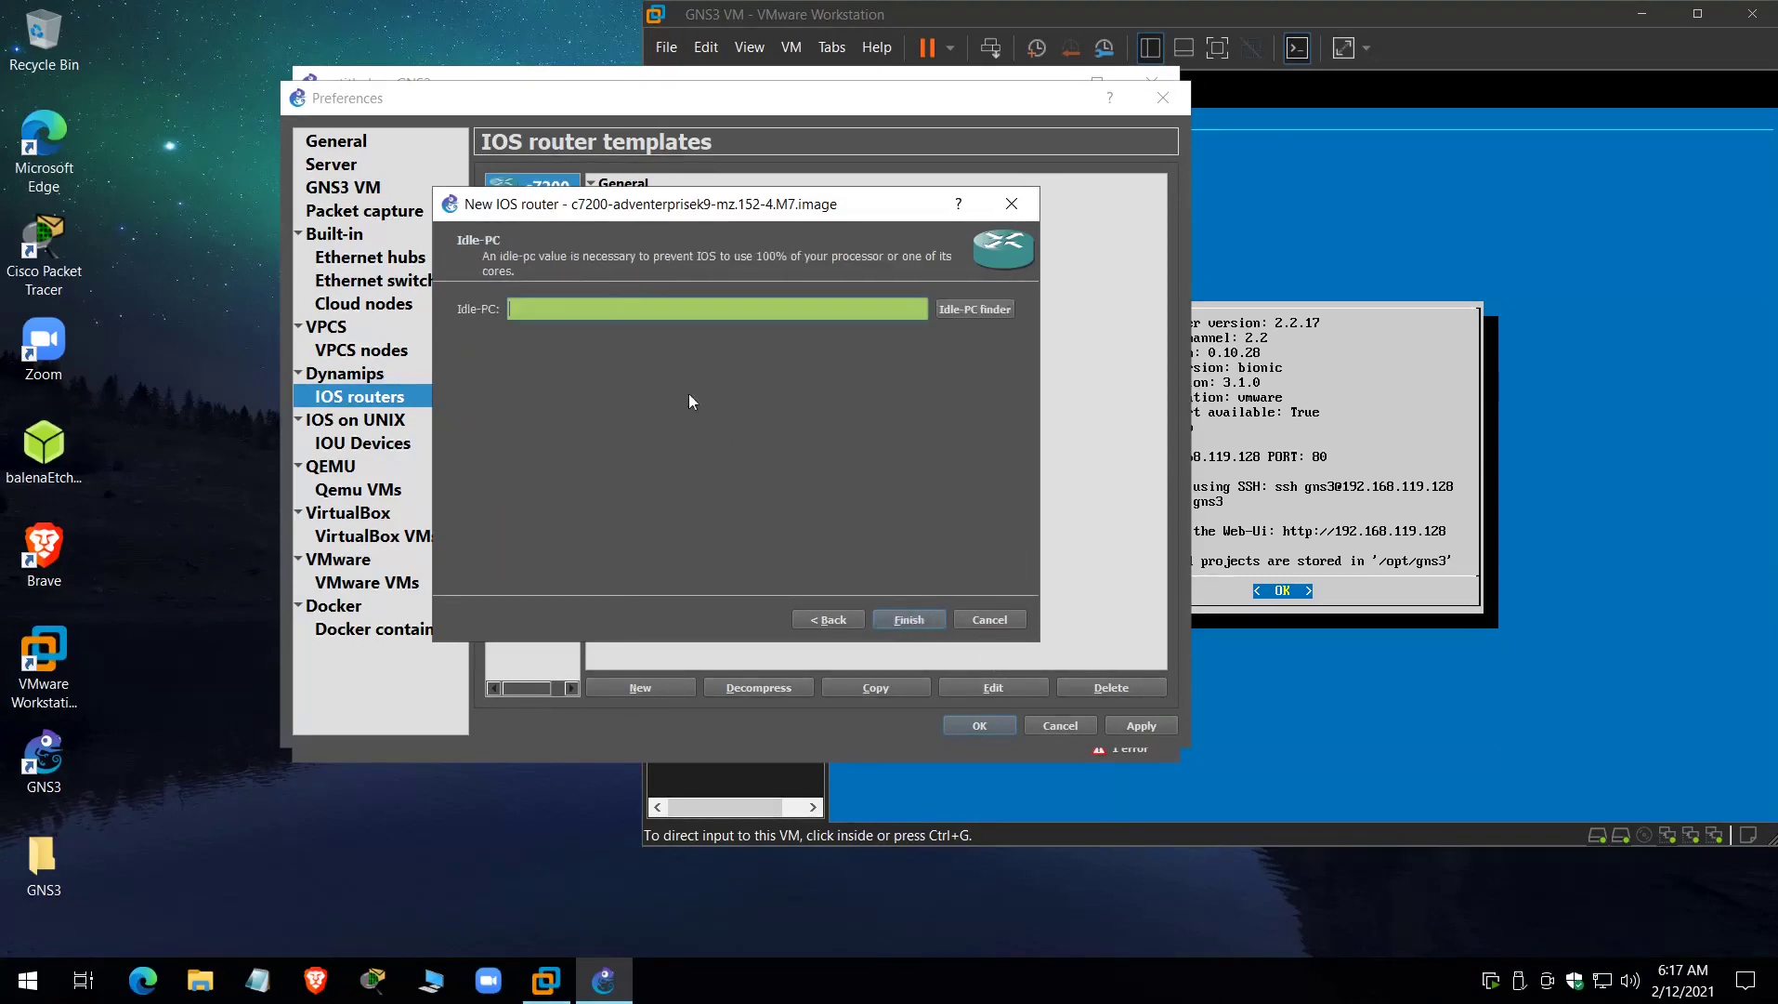
# - Run the Idle-PC finder to fill in a suitable Idle-PC value for the IOS image
pyautogui.click(967, 309)
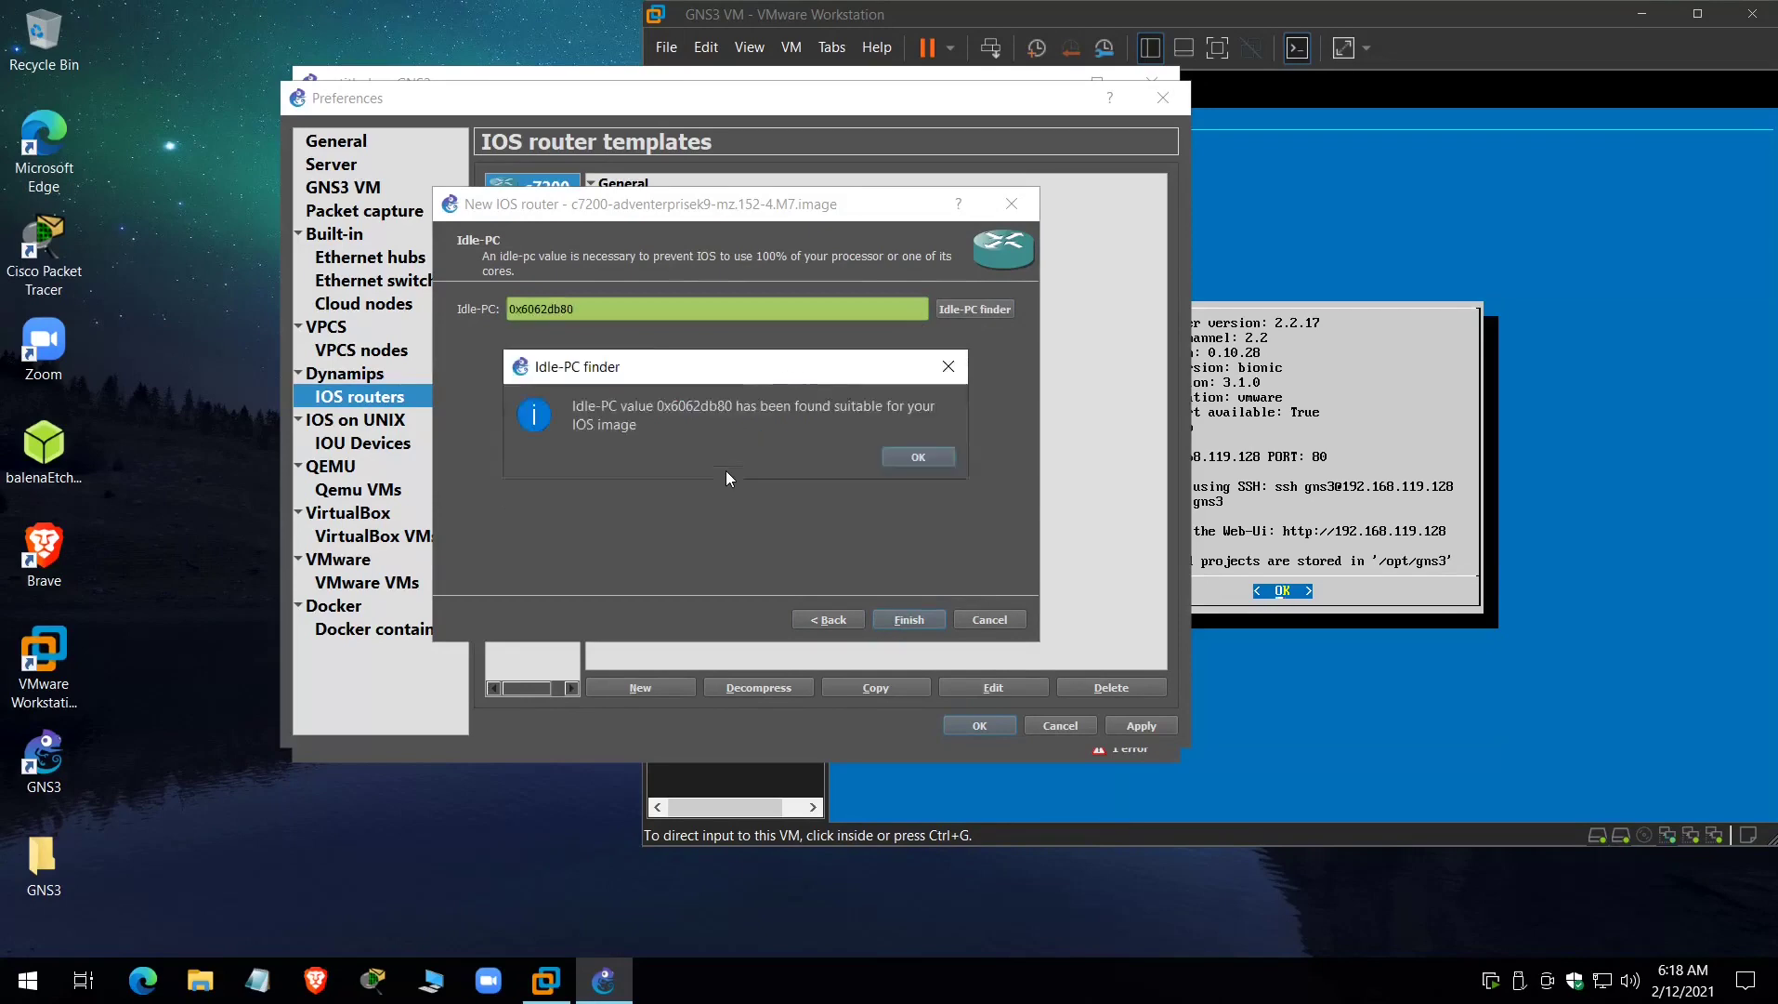
pyautogui.click(909, 451)
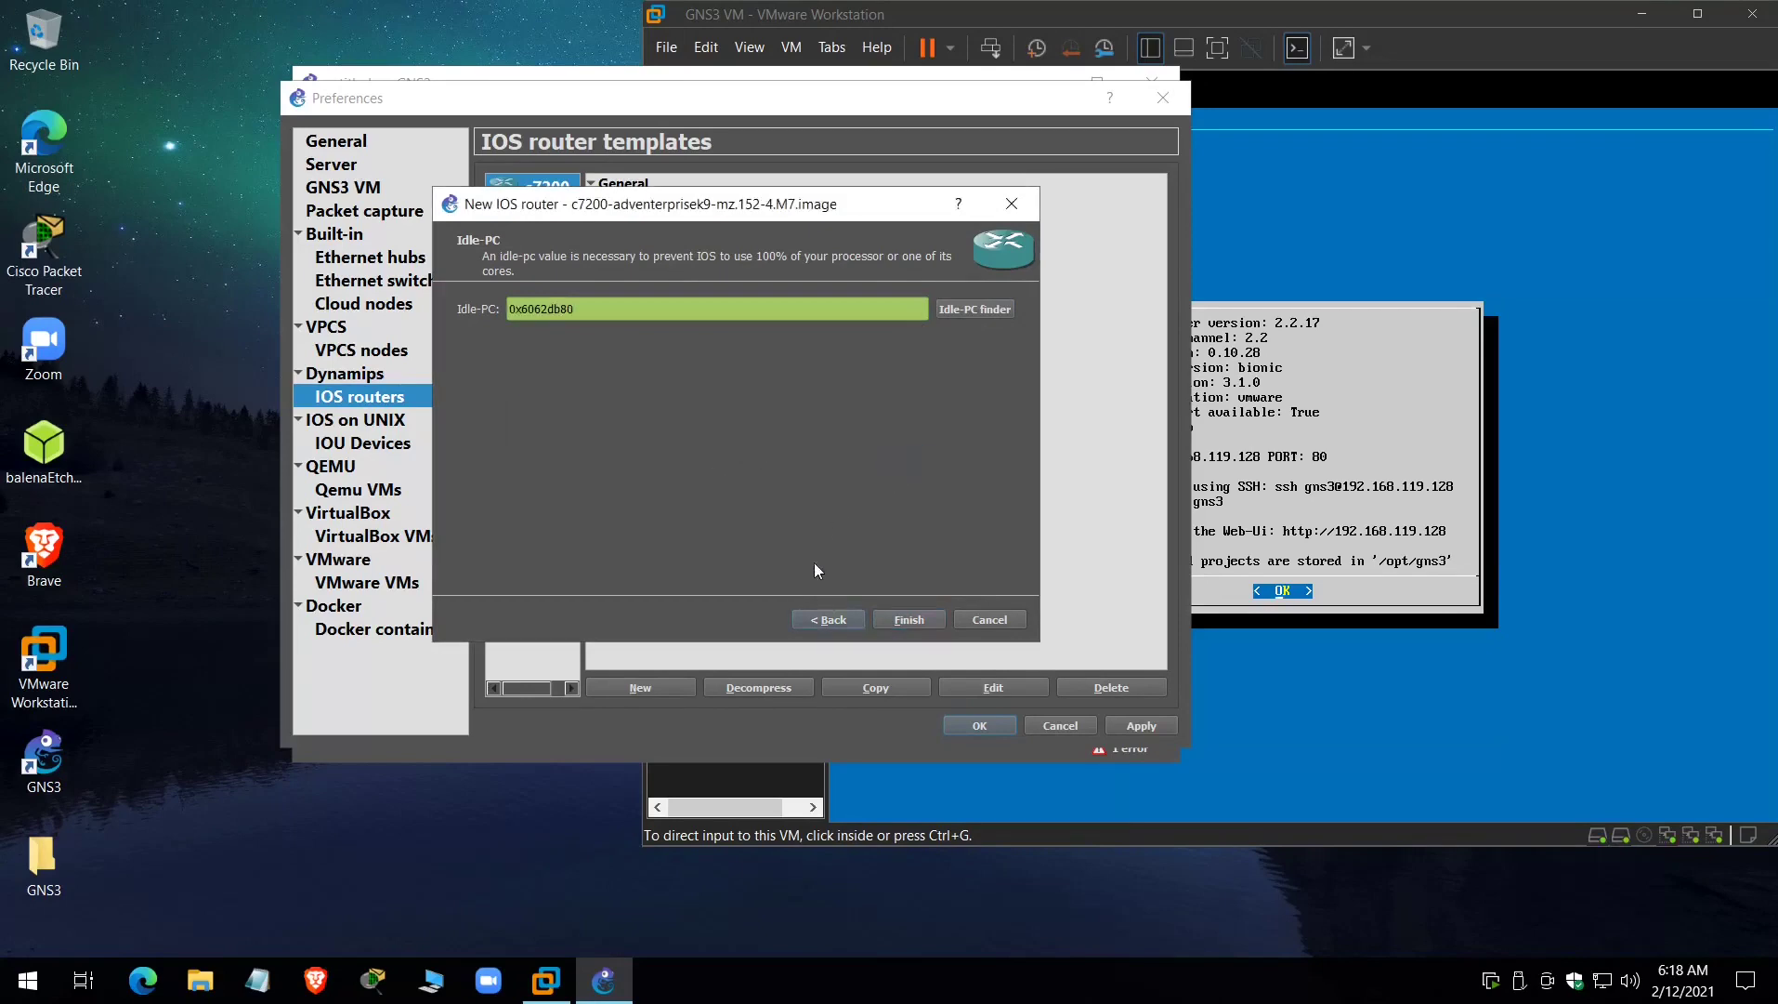
# - Finish creating the c7200(1) router template and save the preferences
pyautogui.click(901, 617)
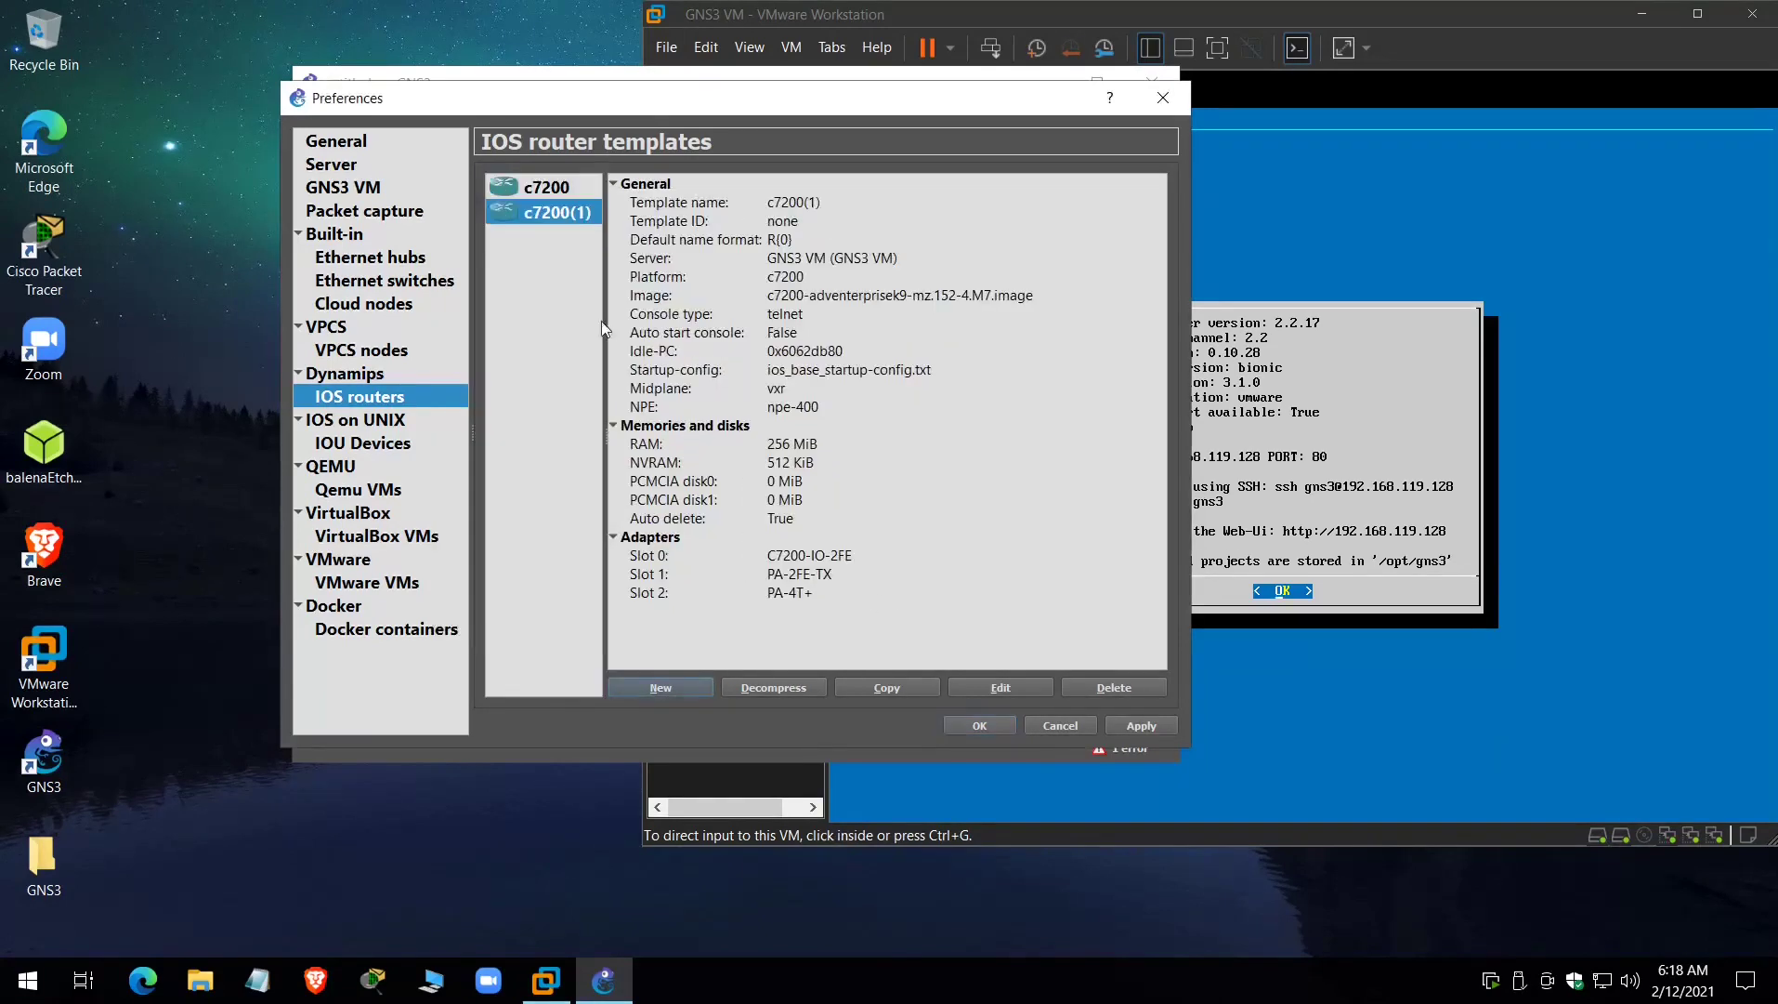
pyautogui.click(1001, 731)
# - Delete the original c7200 template from the device list and place the remaining c7200(1) router in the workspace
pyautogui.rightClick(414, 249)
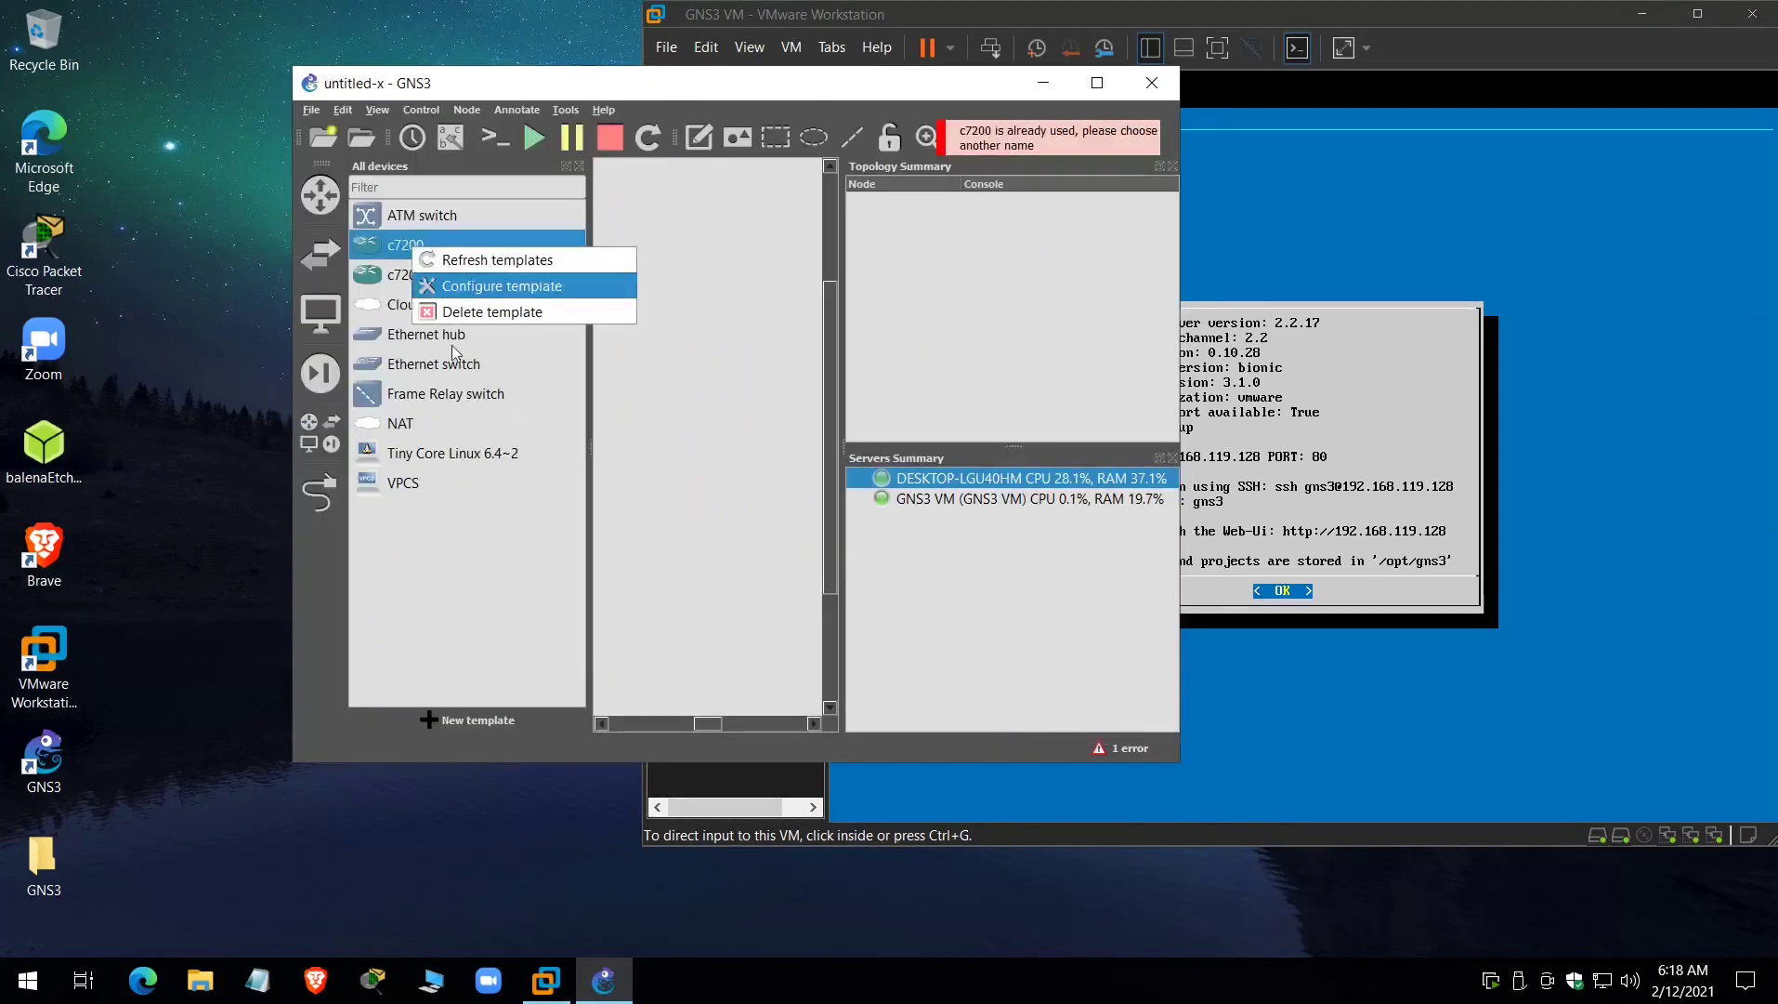
pyautogui.click(457, 314)
pyautogui.click(745, 459)
pyautogui.moveTo(432, 253); pyautogui.dragTo(744, 251)
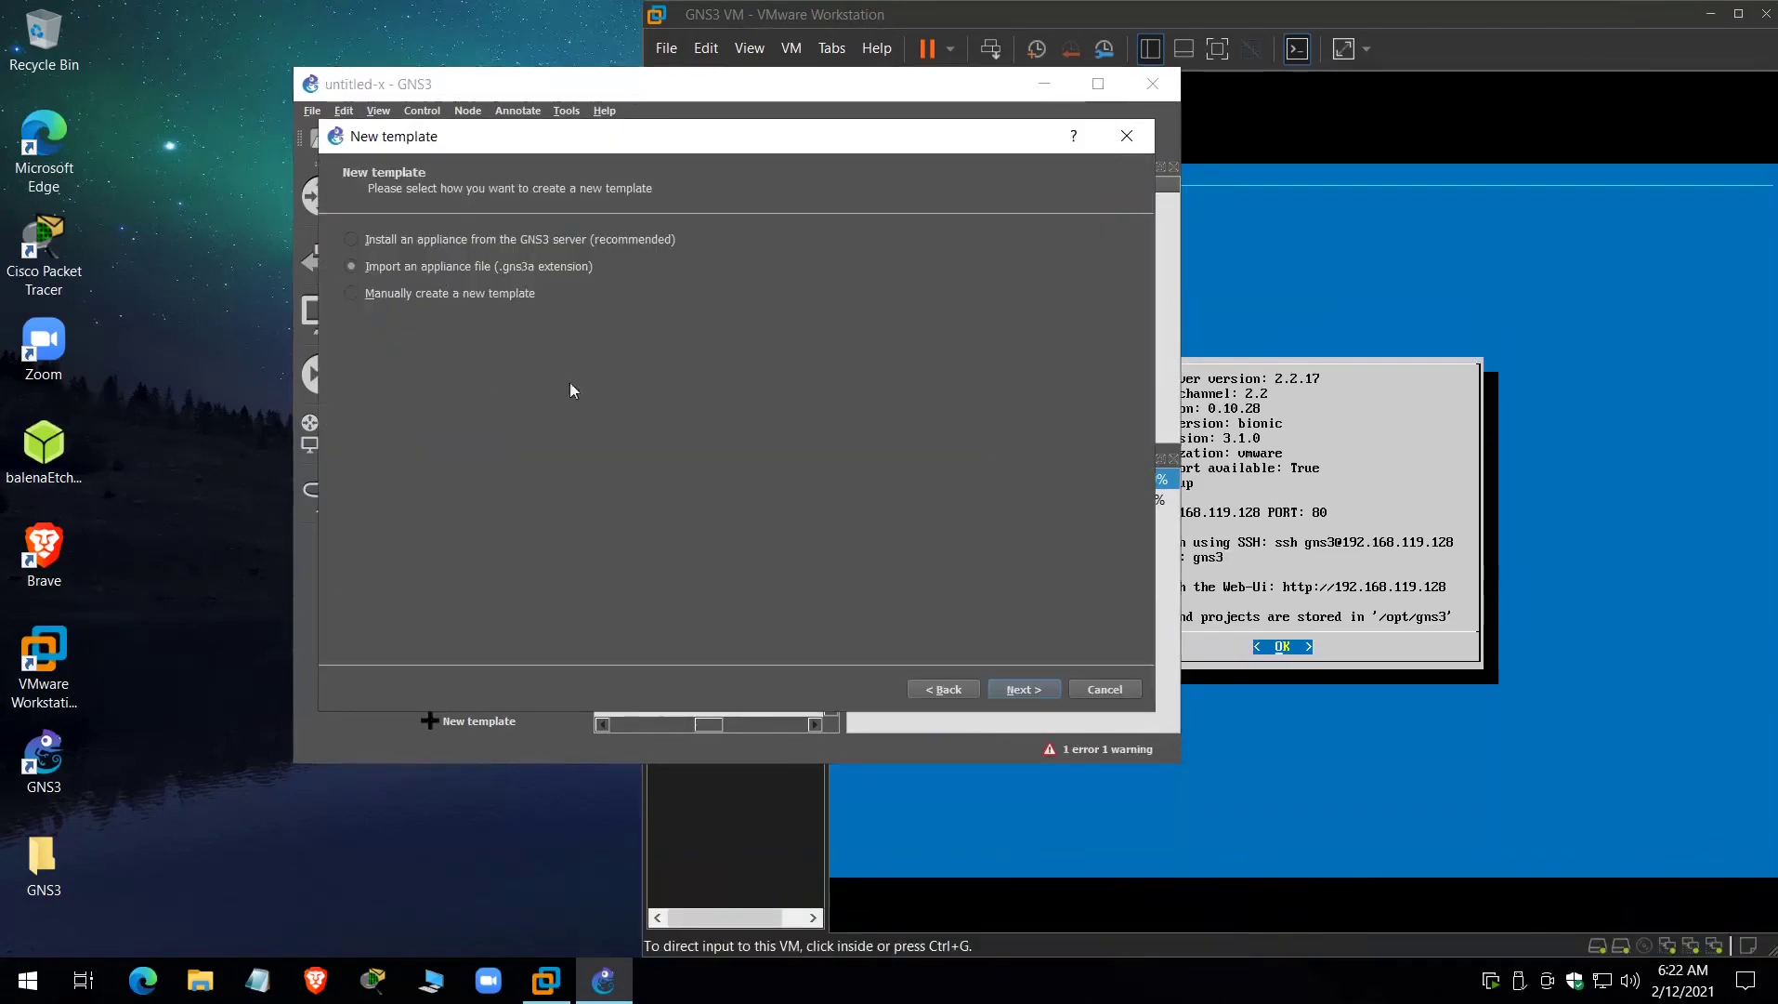
# - Import the cisco-iosv appliance file from the GNS3 folder, choose installation on the GNS3 VM and continue to the required files
pyautogui.click(1013, 691)
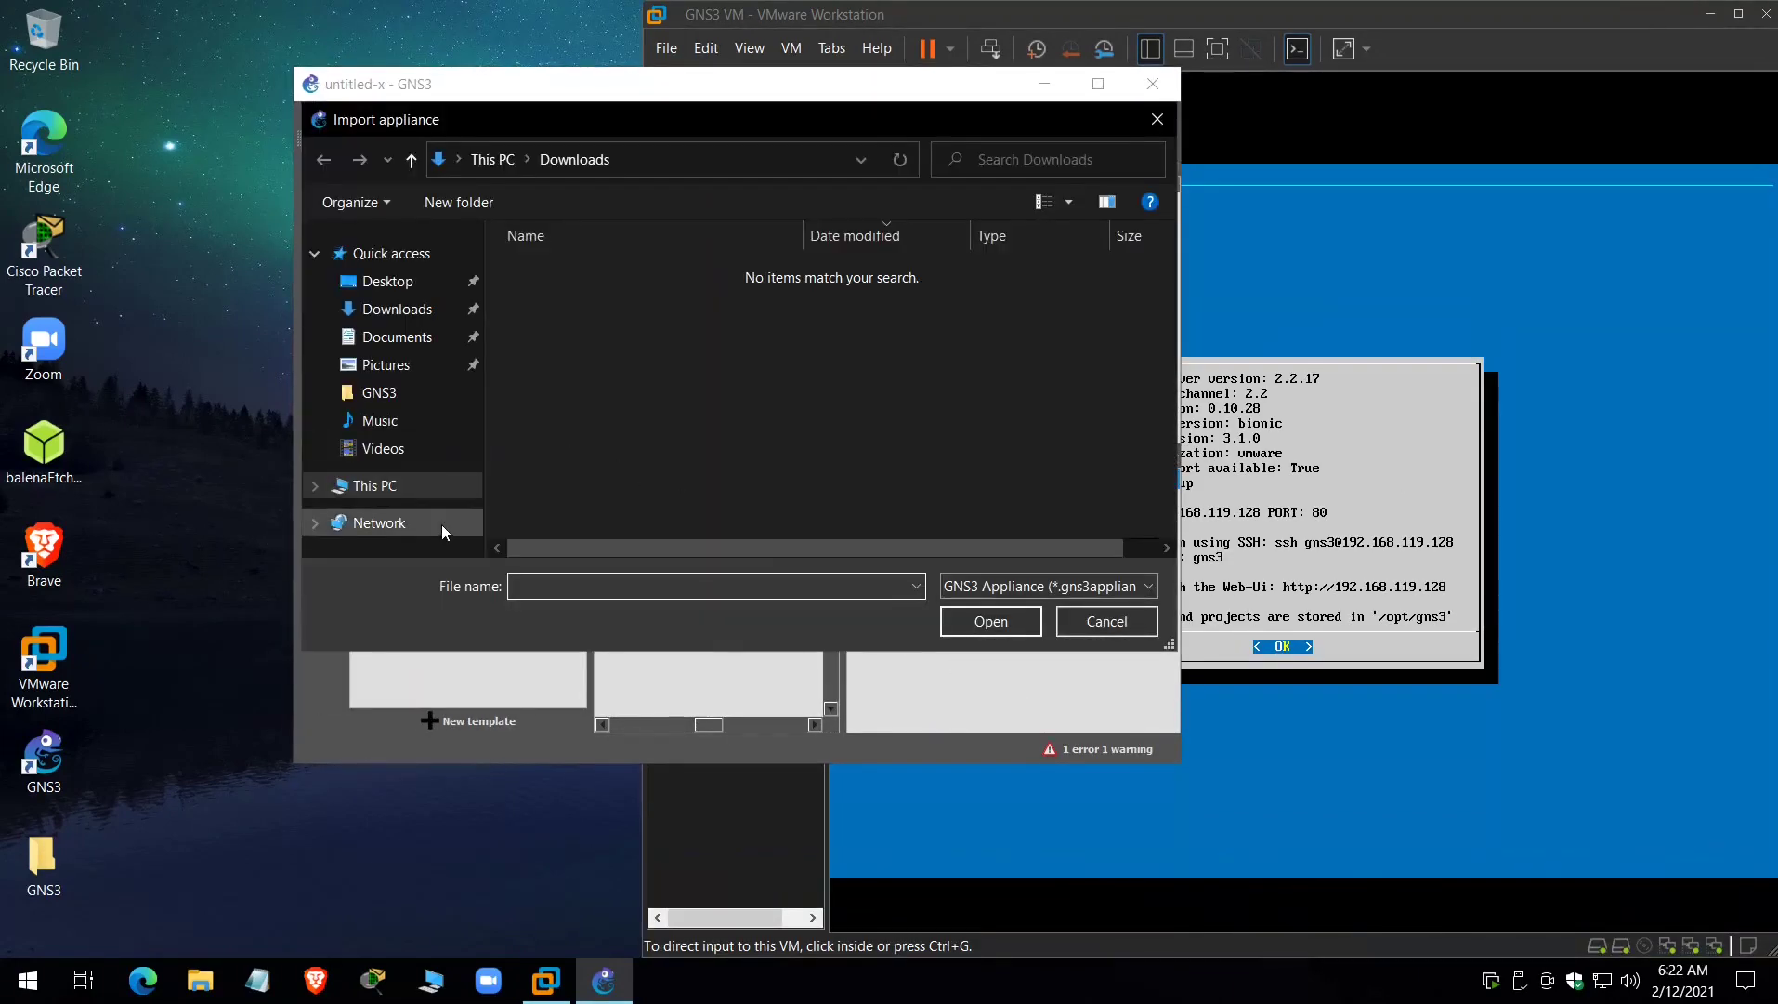
pyautogui.click(406, 395)
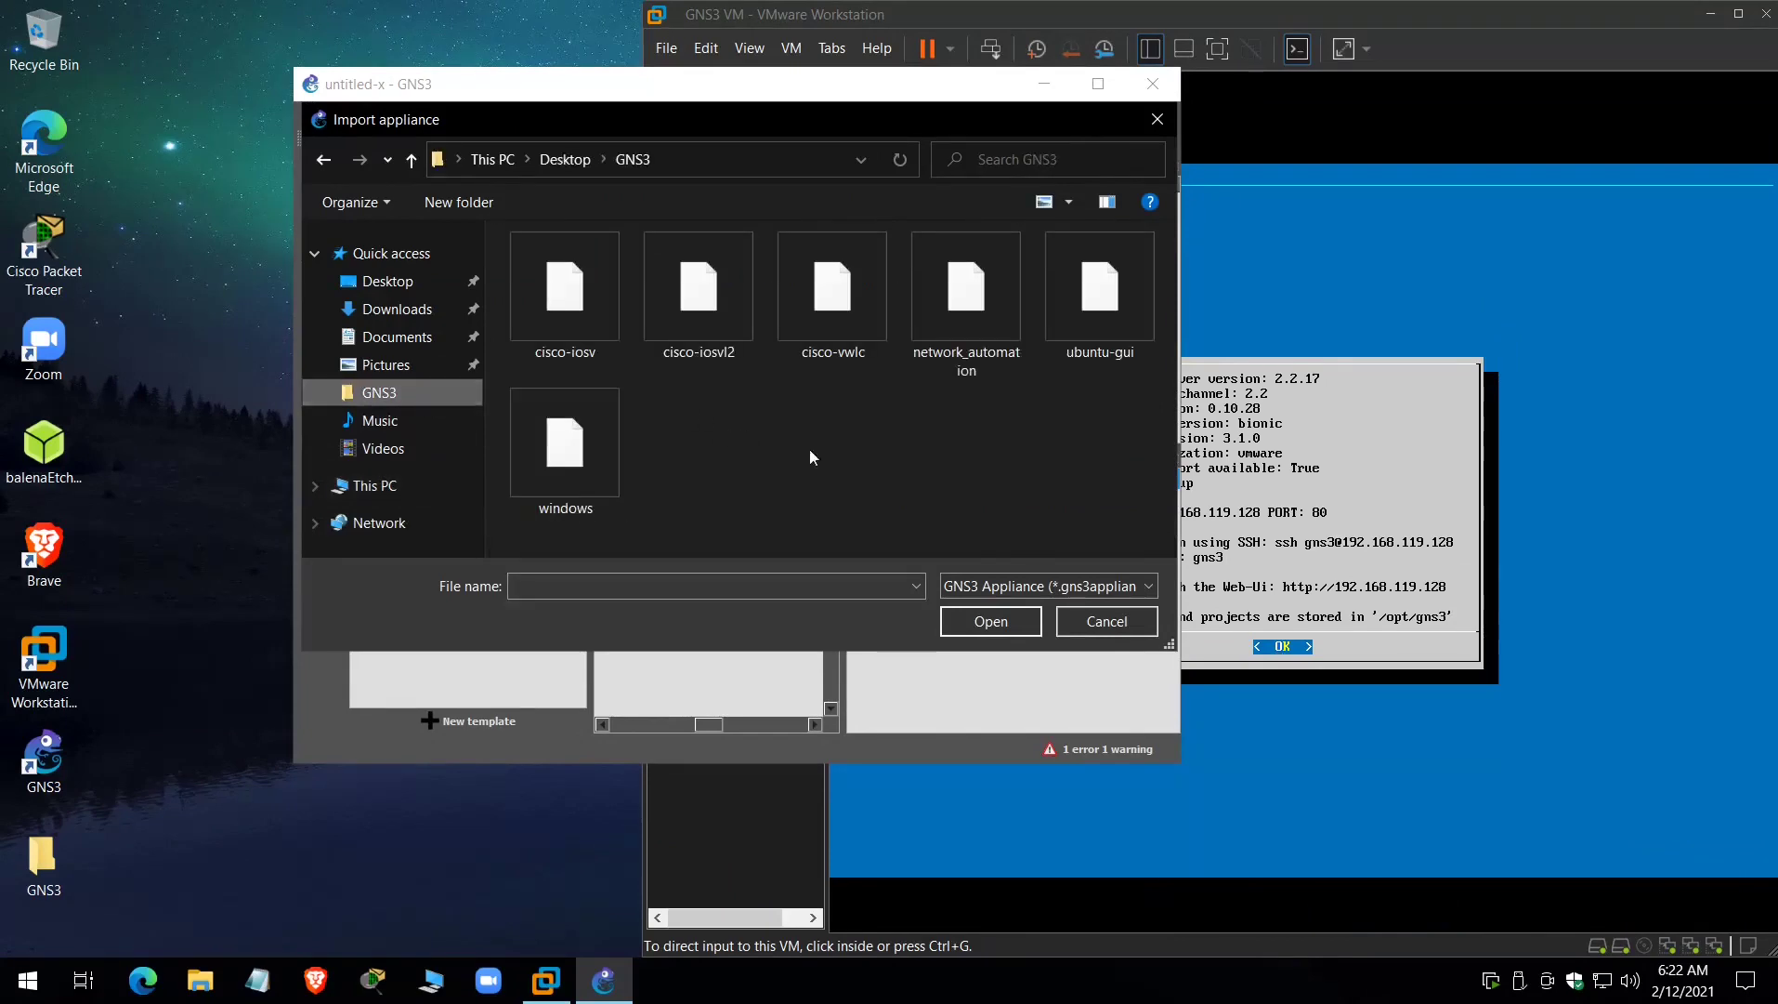
pyautogui.click(596, 301)
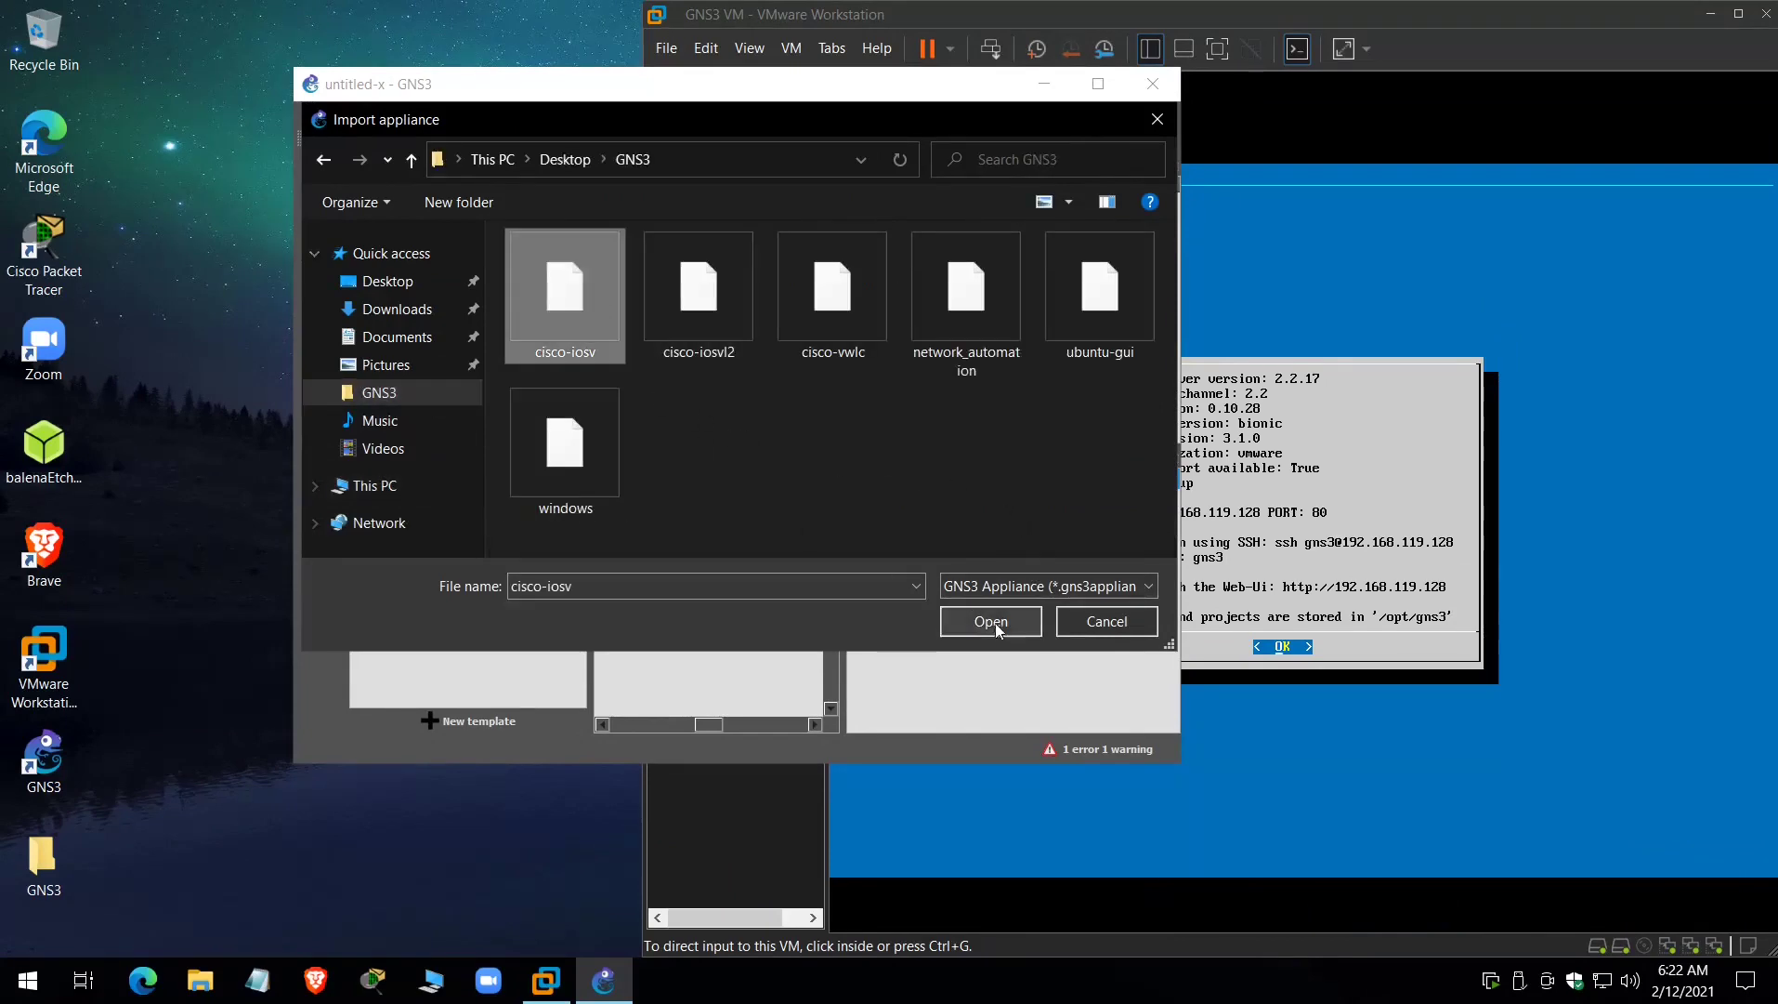
pyautogui.click(980, 619)
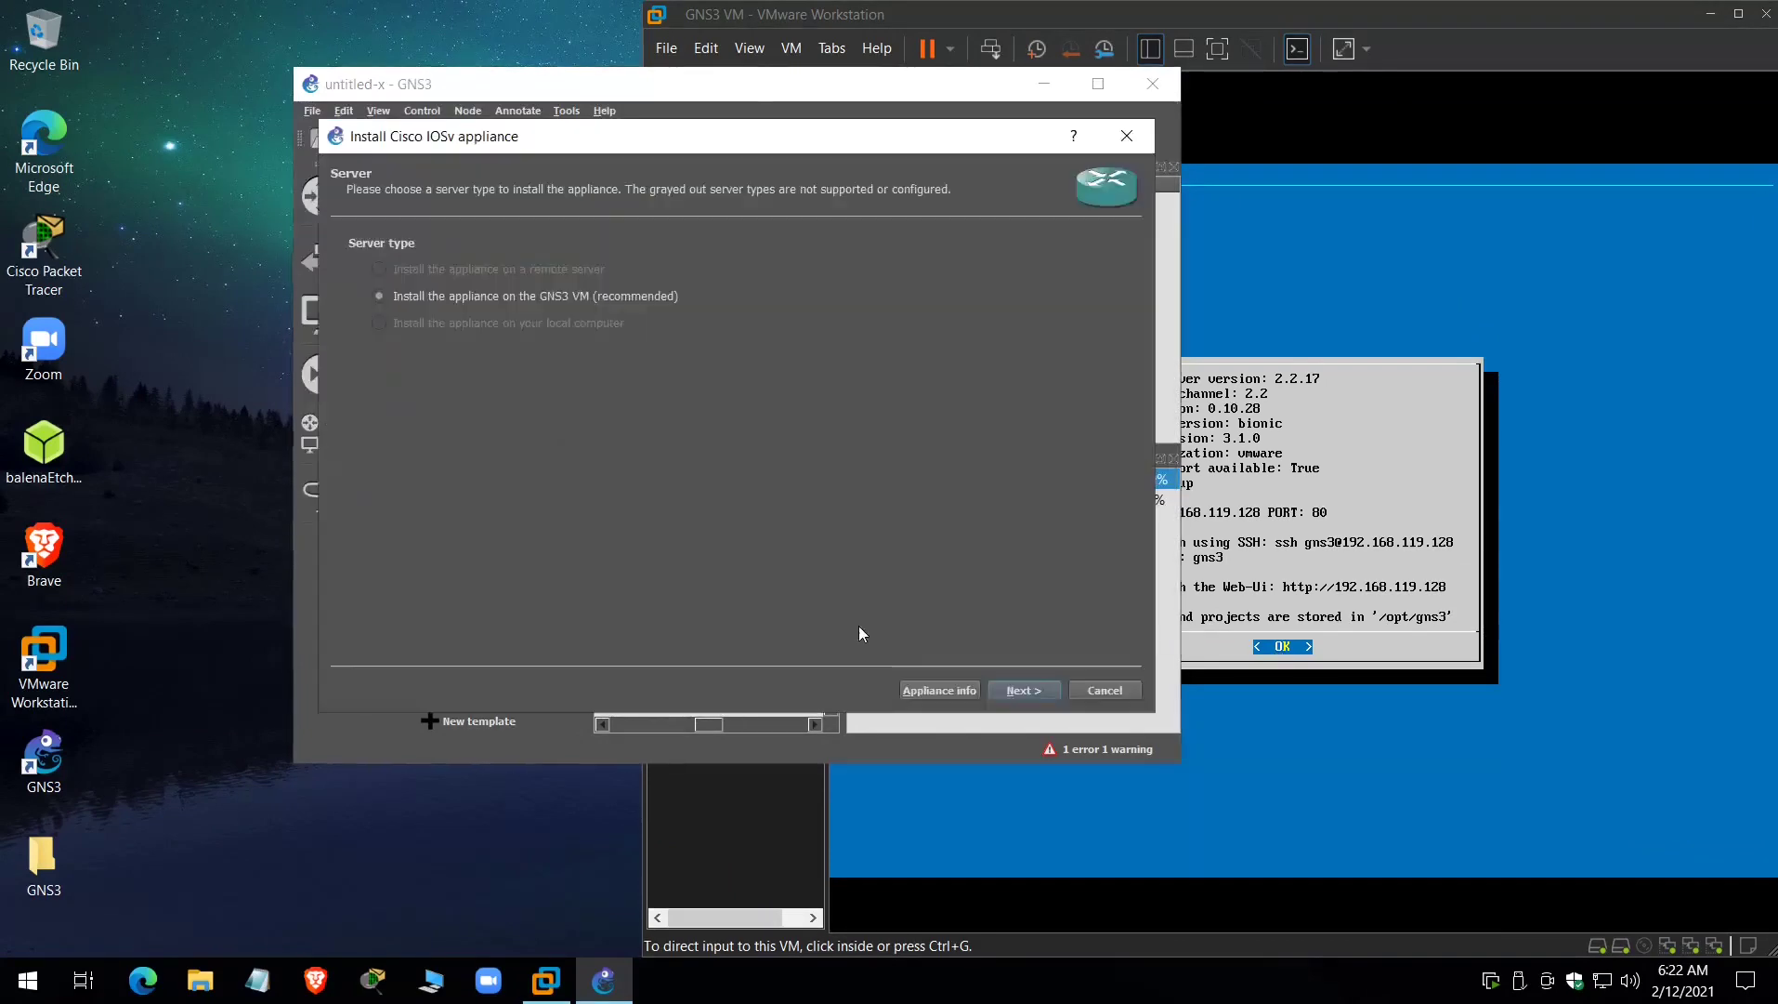
pyautogui.click(992, 693)
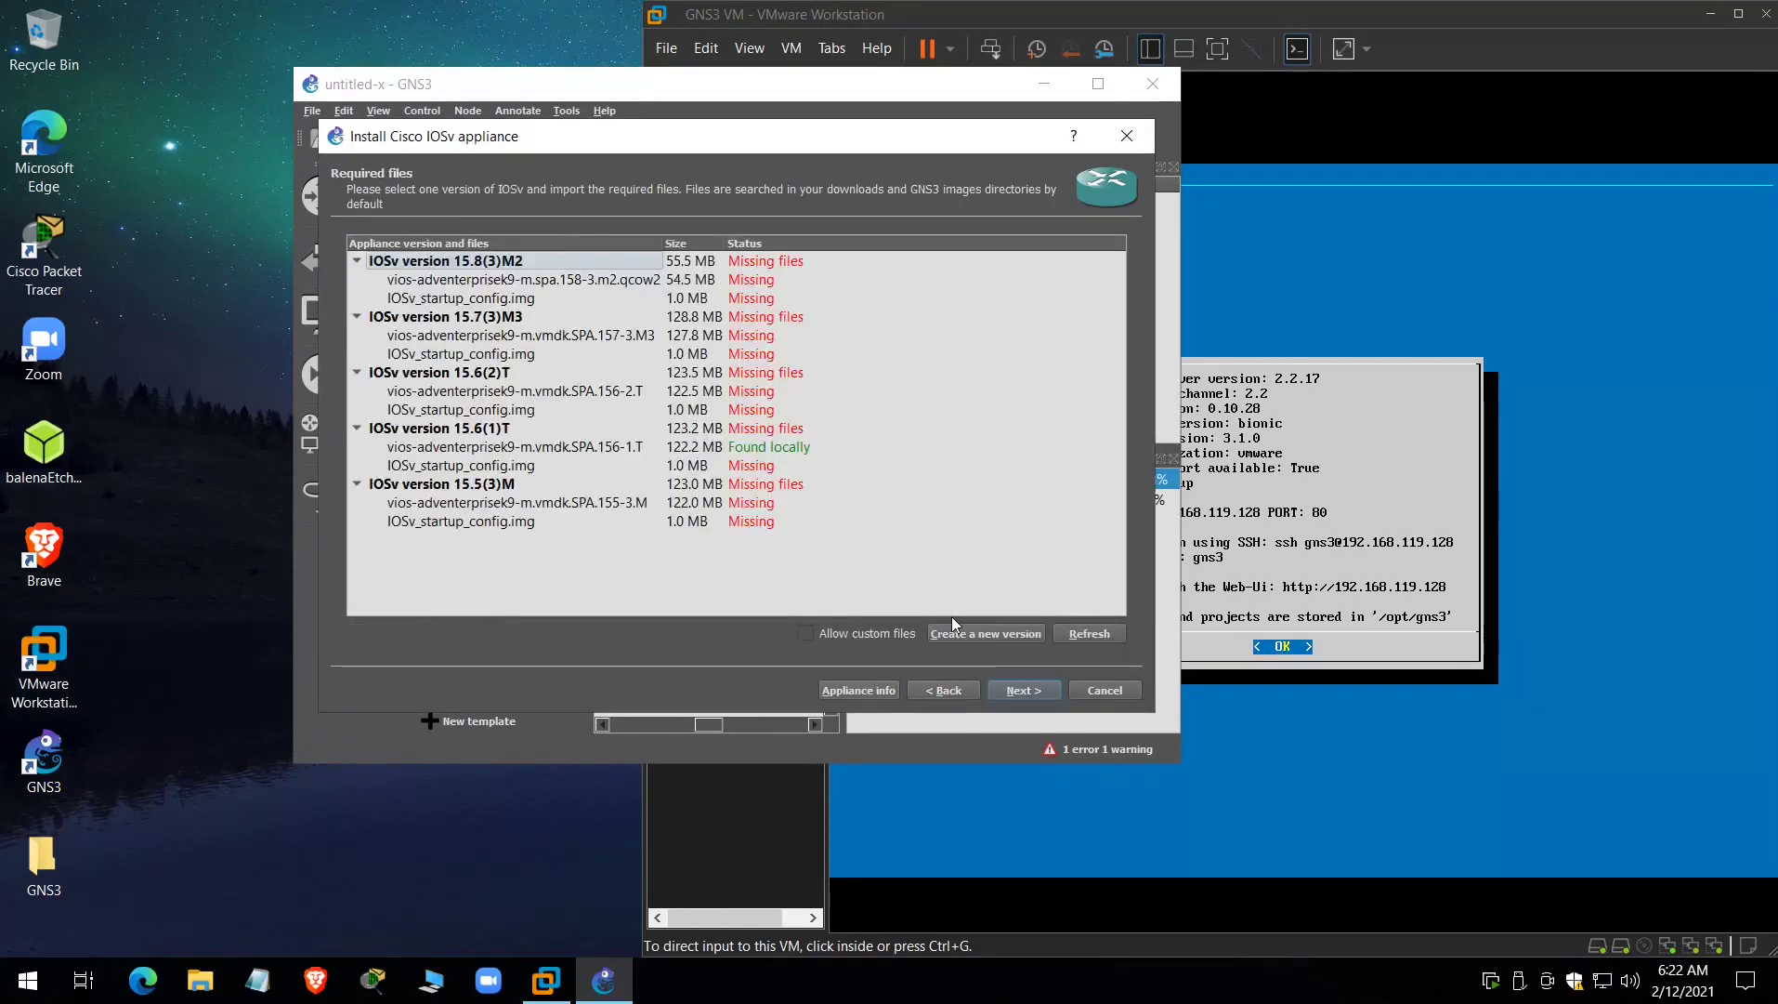
# - Try to install IOSv version 15.6(1)T, and select its IOSv_startup_config.img entry
pyautogui.click(1020, 692)
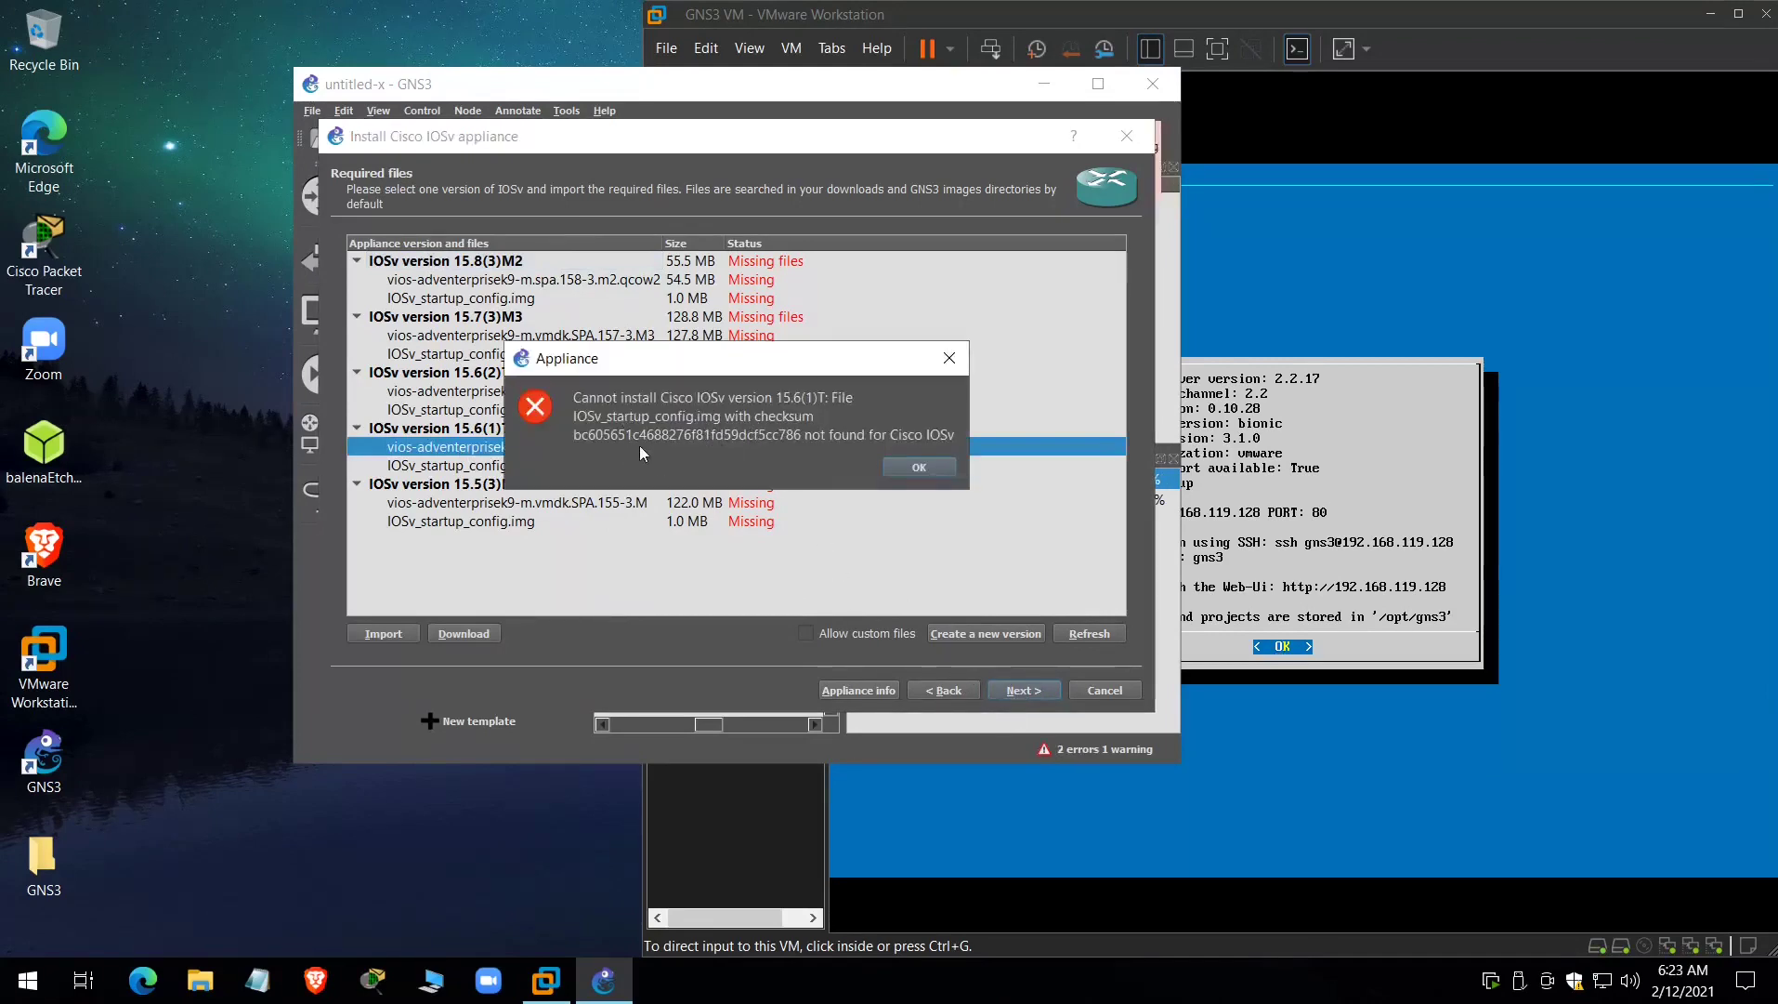
pyautogui.click(920, 468)
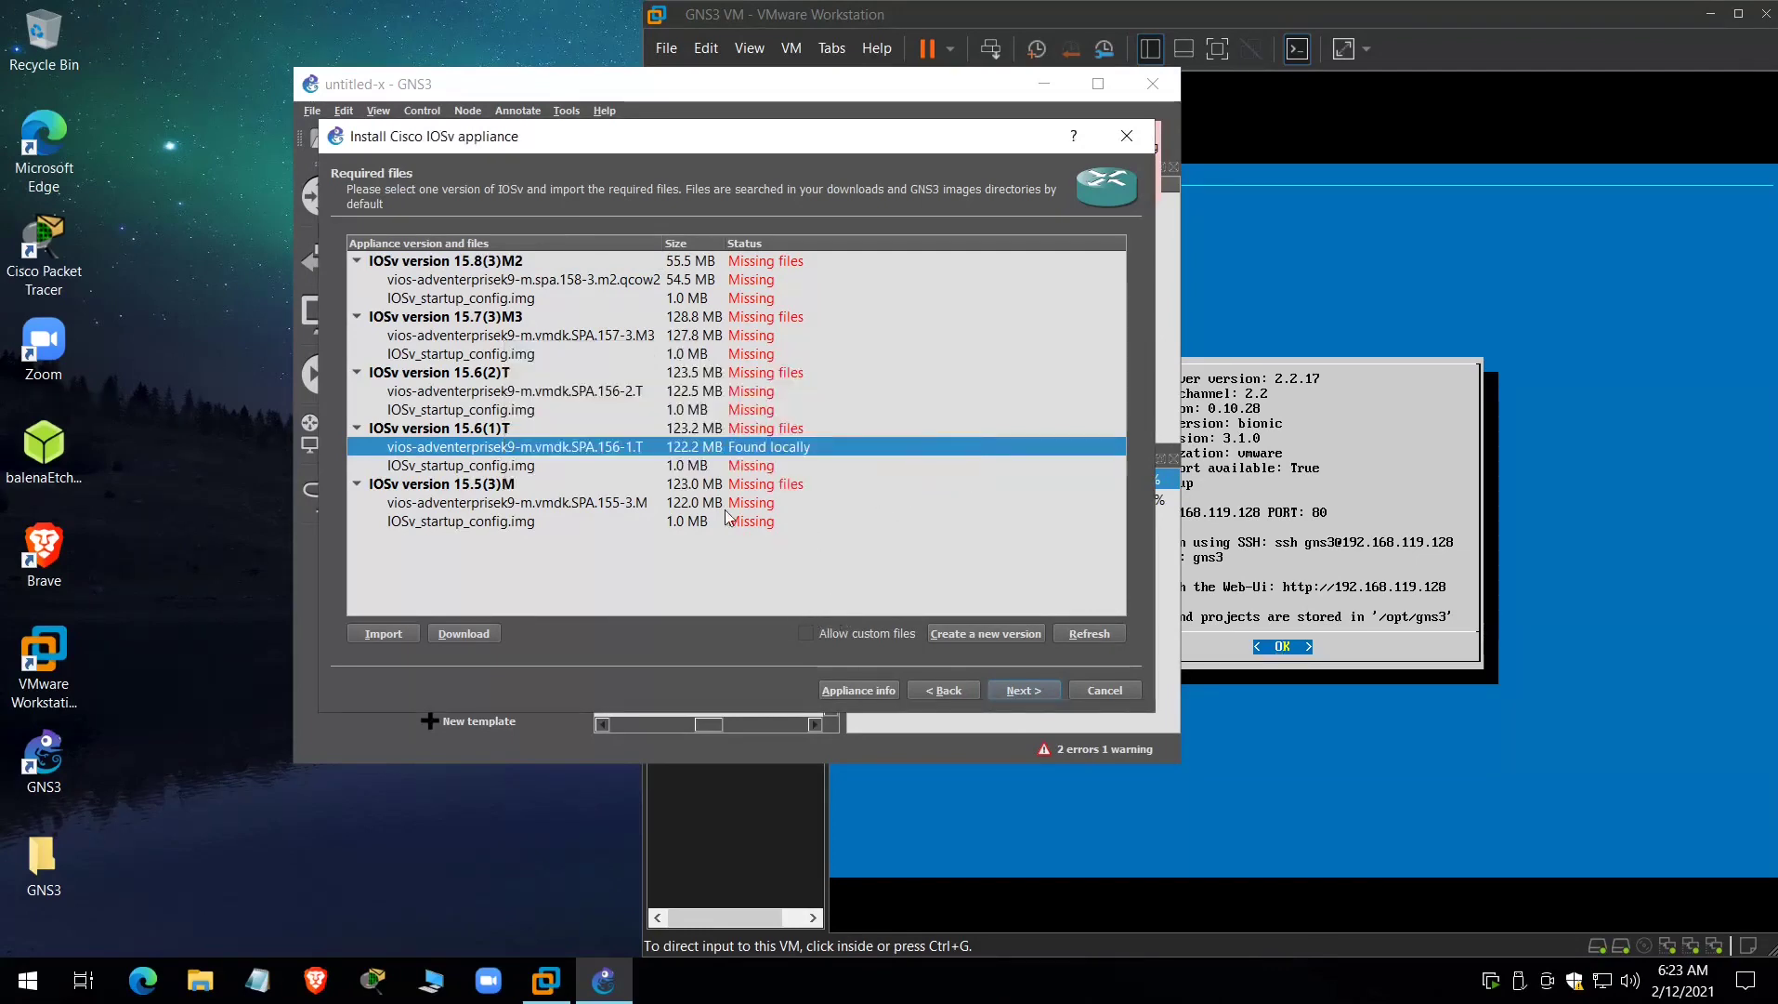
pyautogui.click(425, 465)
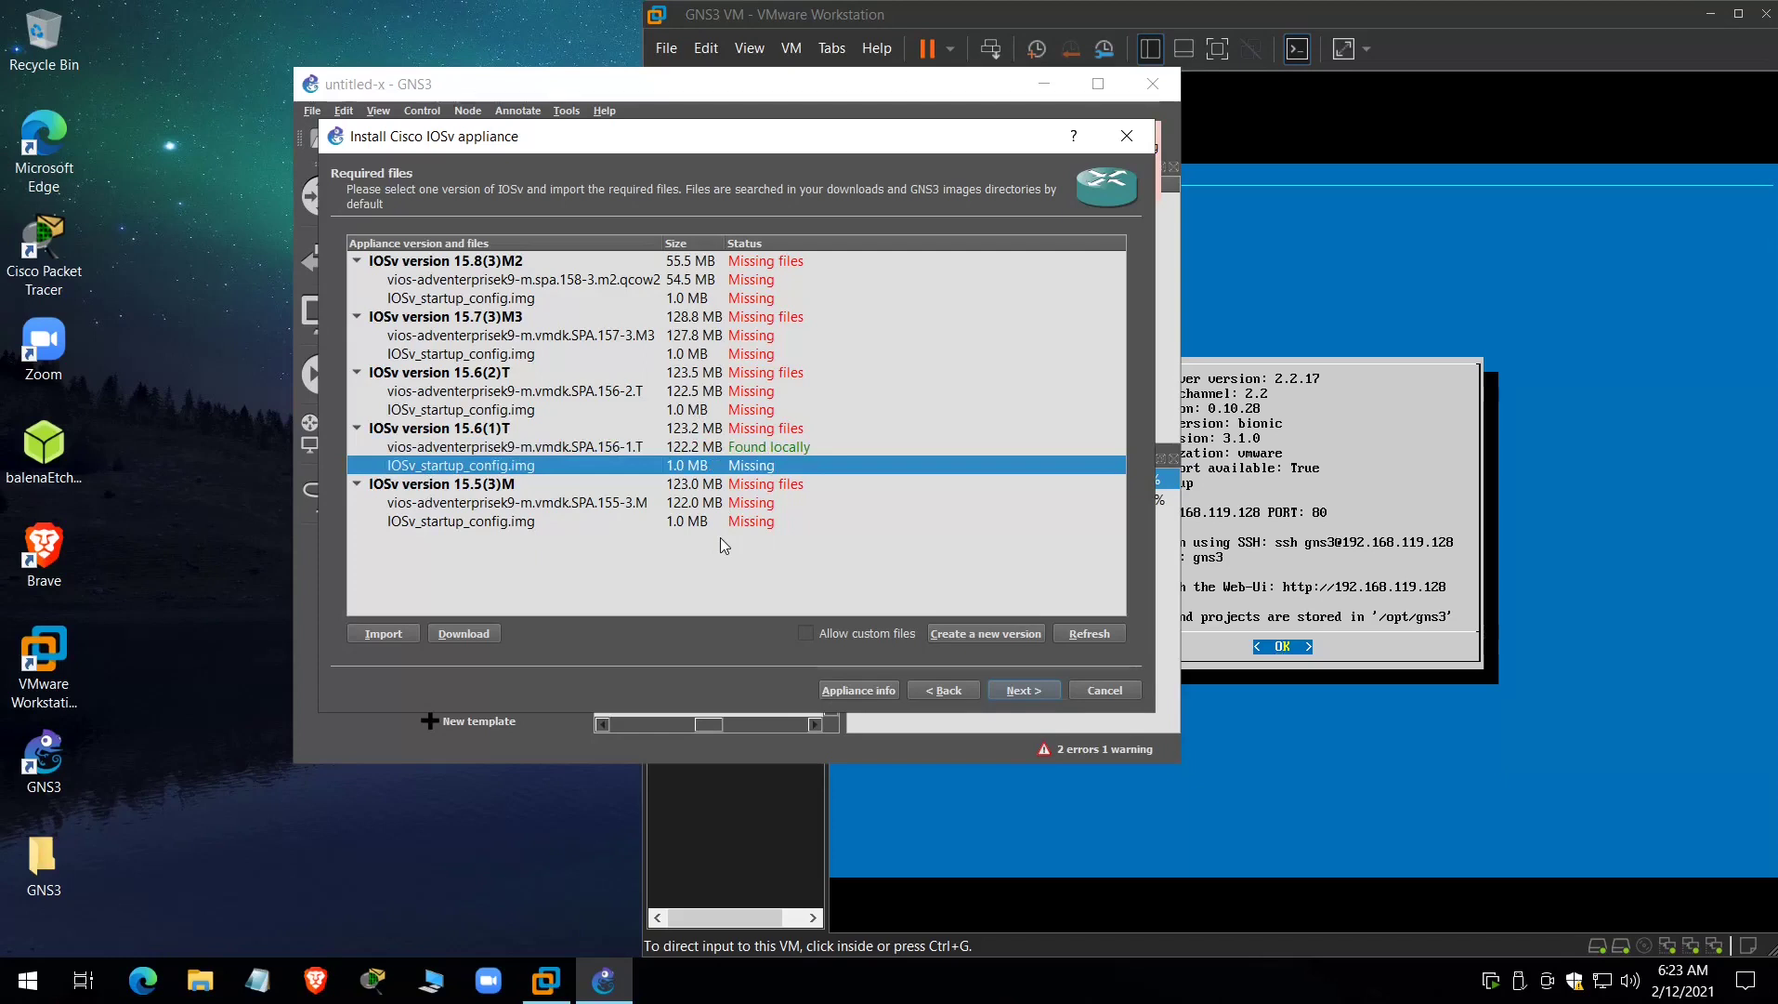
# - Leave the Windows 10 VM's full-screen view, switch to the host's other workspace and open the file manager
pyautogui.click(303, 26)
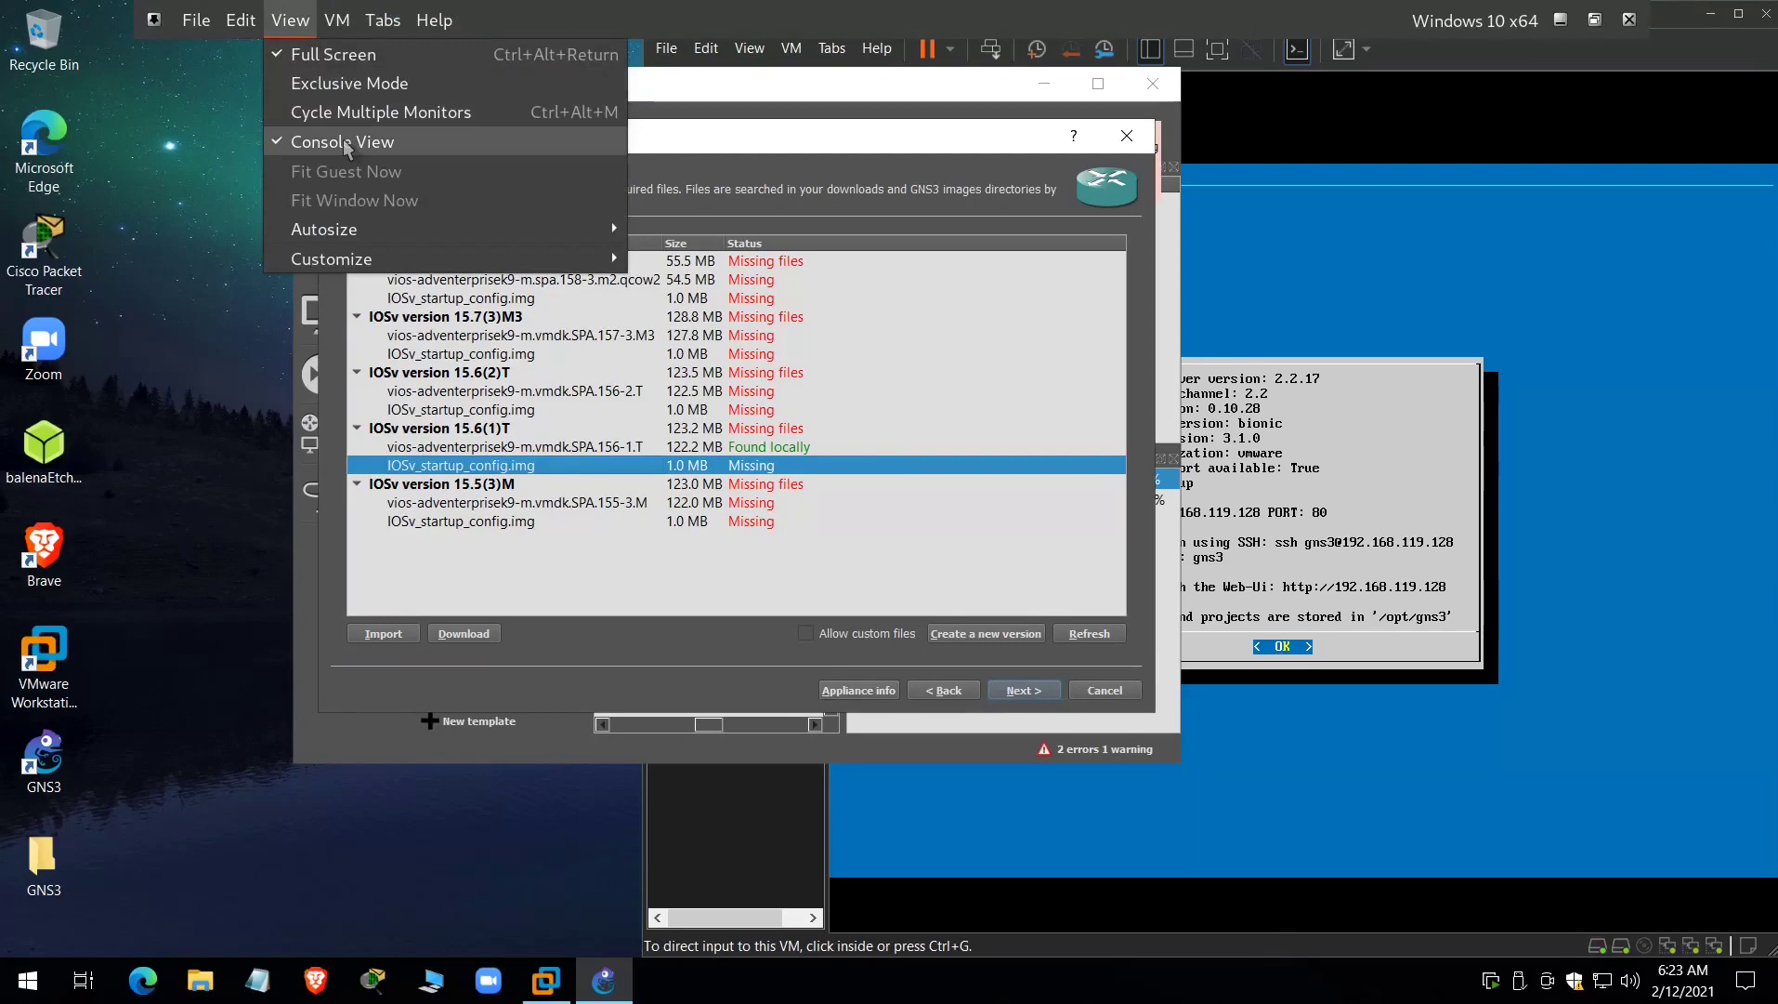
pyautogui.click(307, 54)
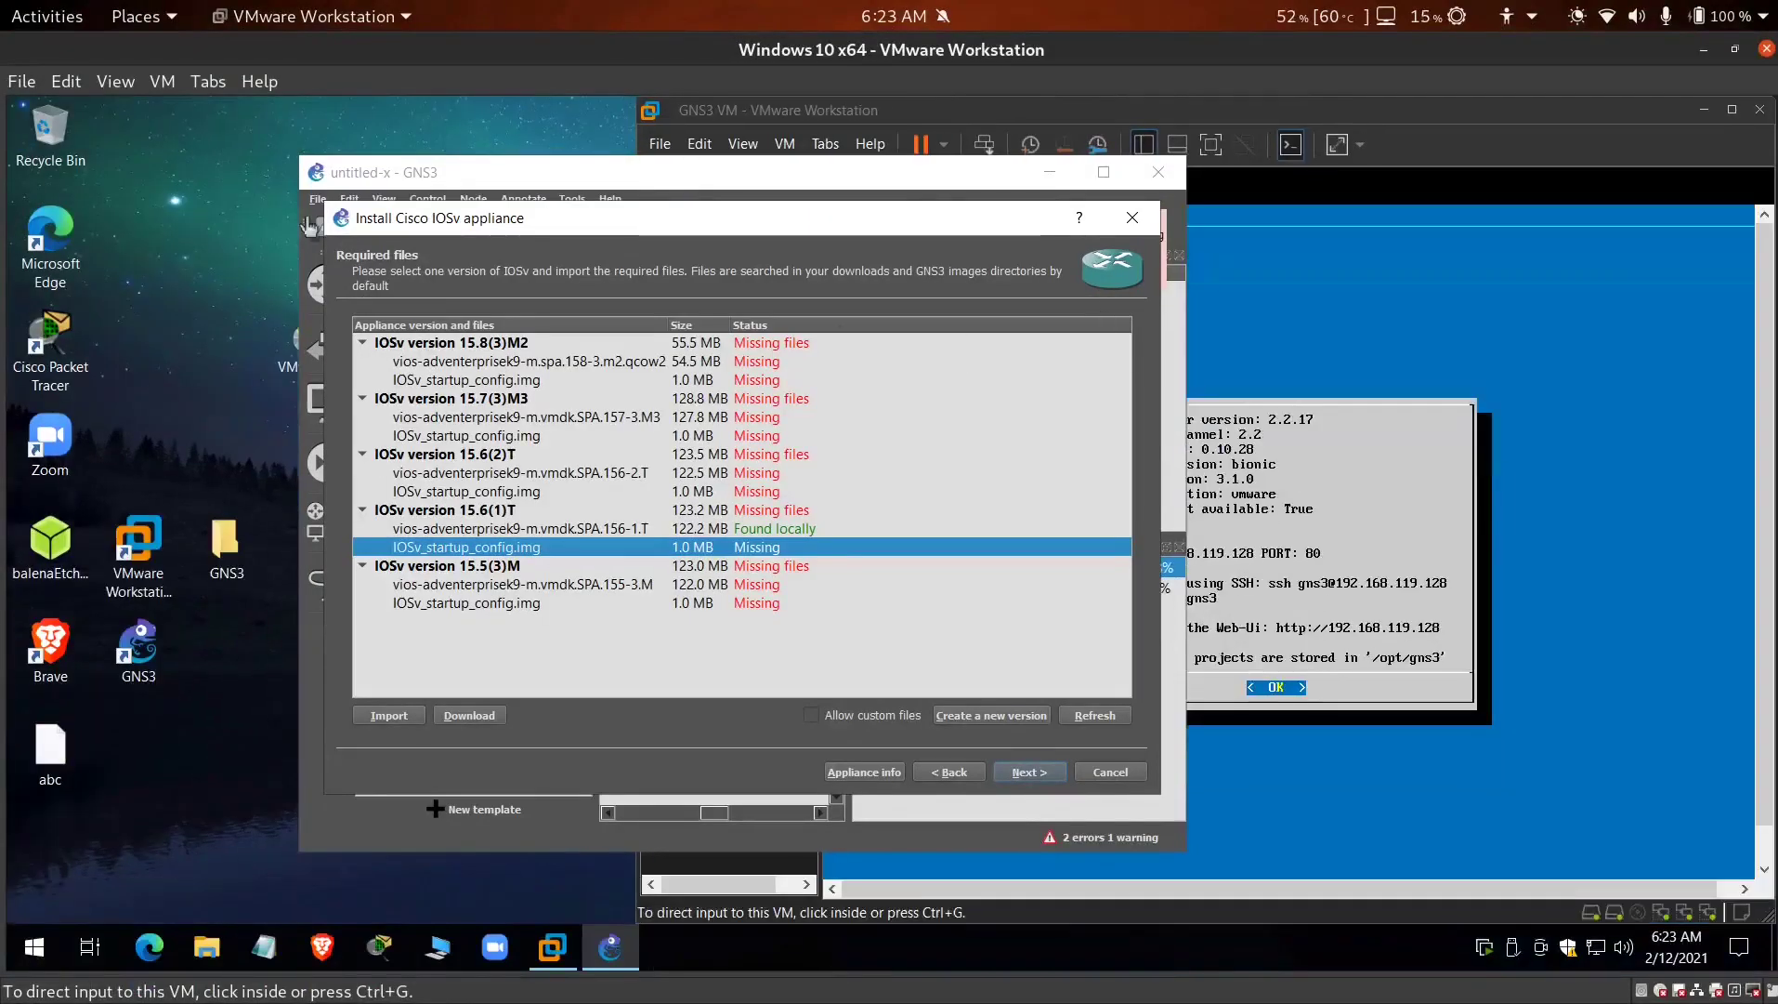
pyautogui.press('super')
pyautogui.hotkey('ctrl', 'alt', 'Down')
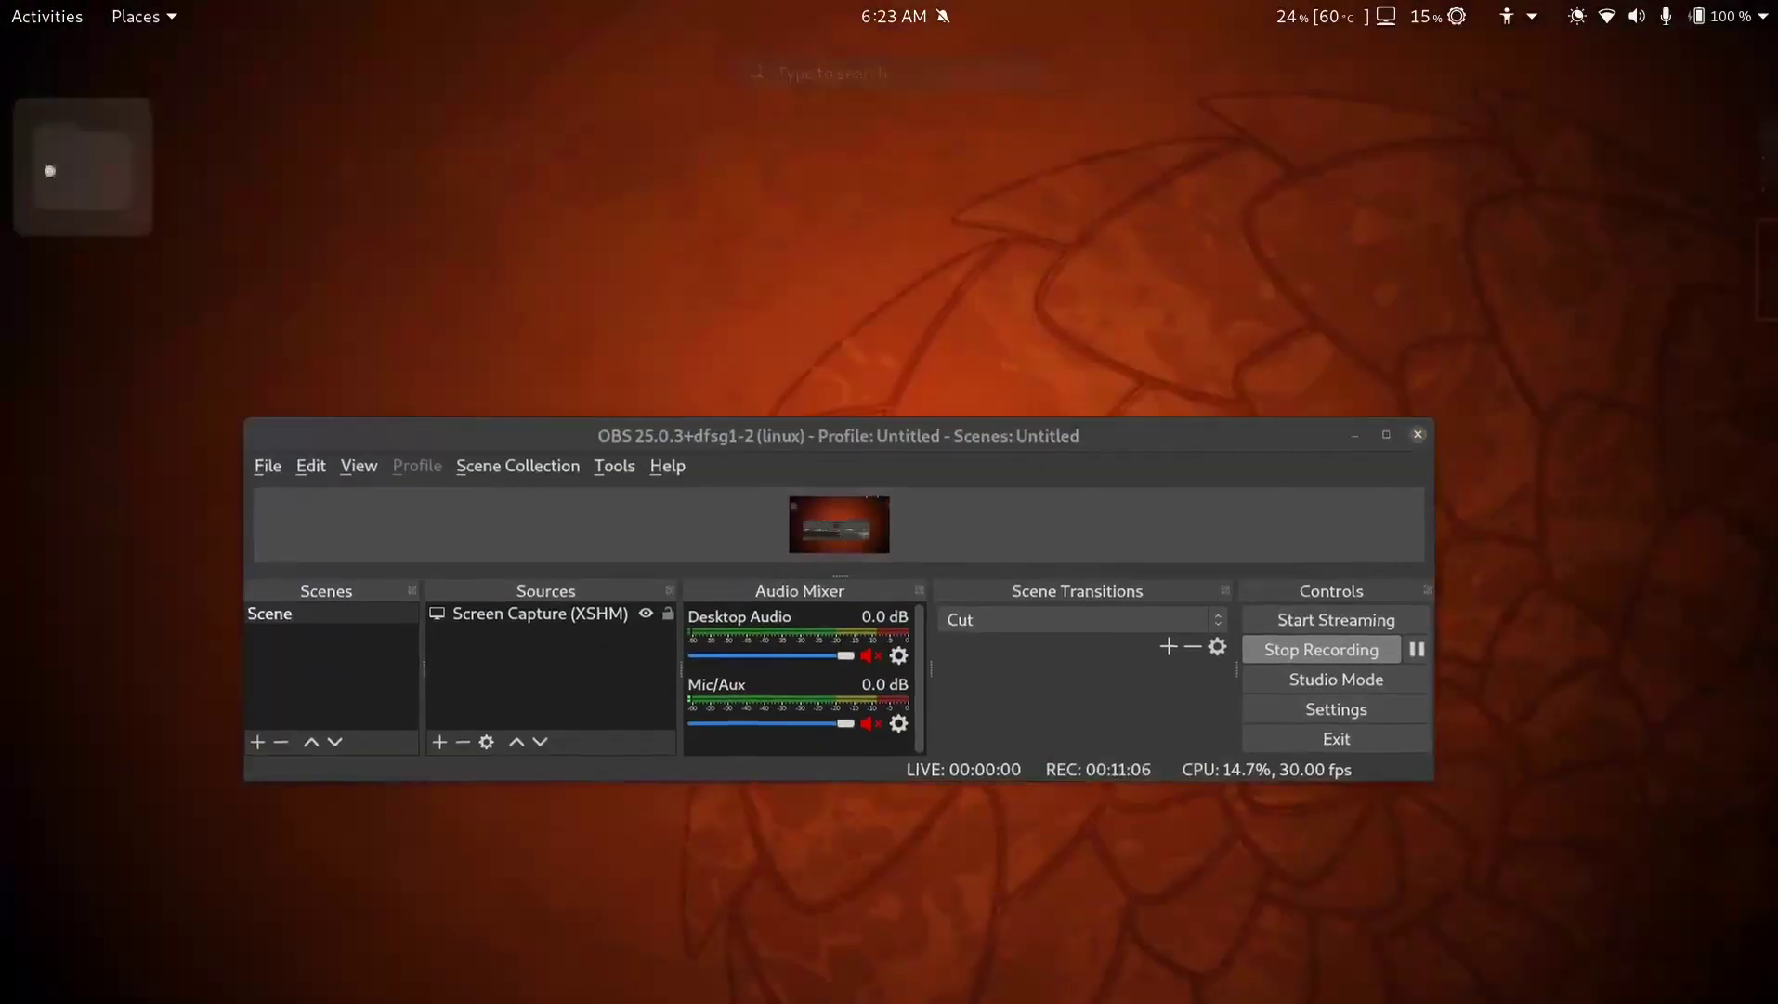
pyautogui.click(49, 171)
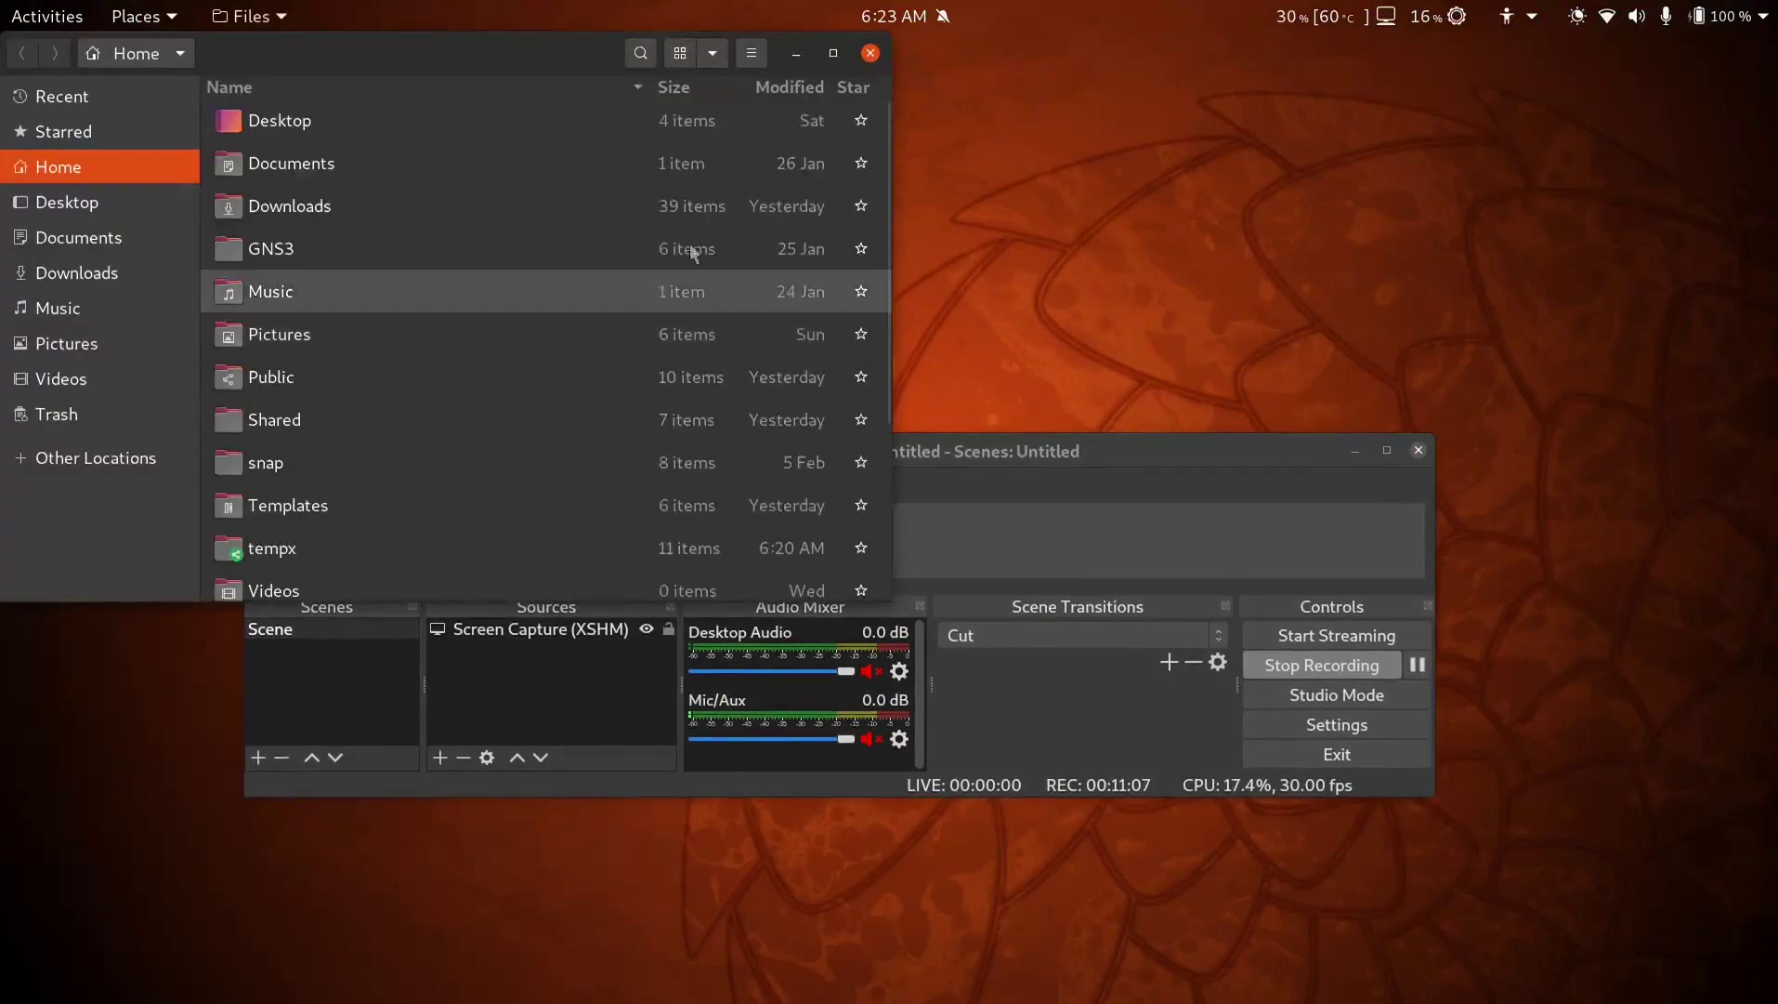
# - Open the GNS3/images/QEMU folder in the host's home directory
pyautogui.click(679, 53)
pyautogui.doubleClick(797, 135)
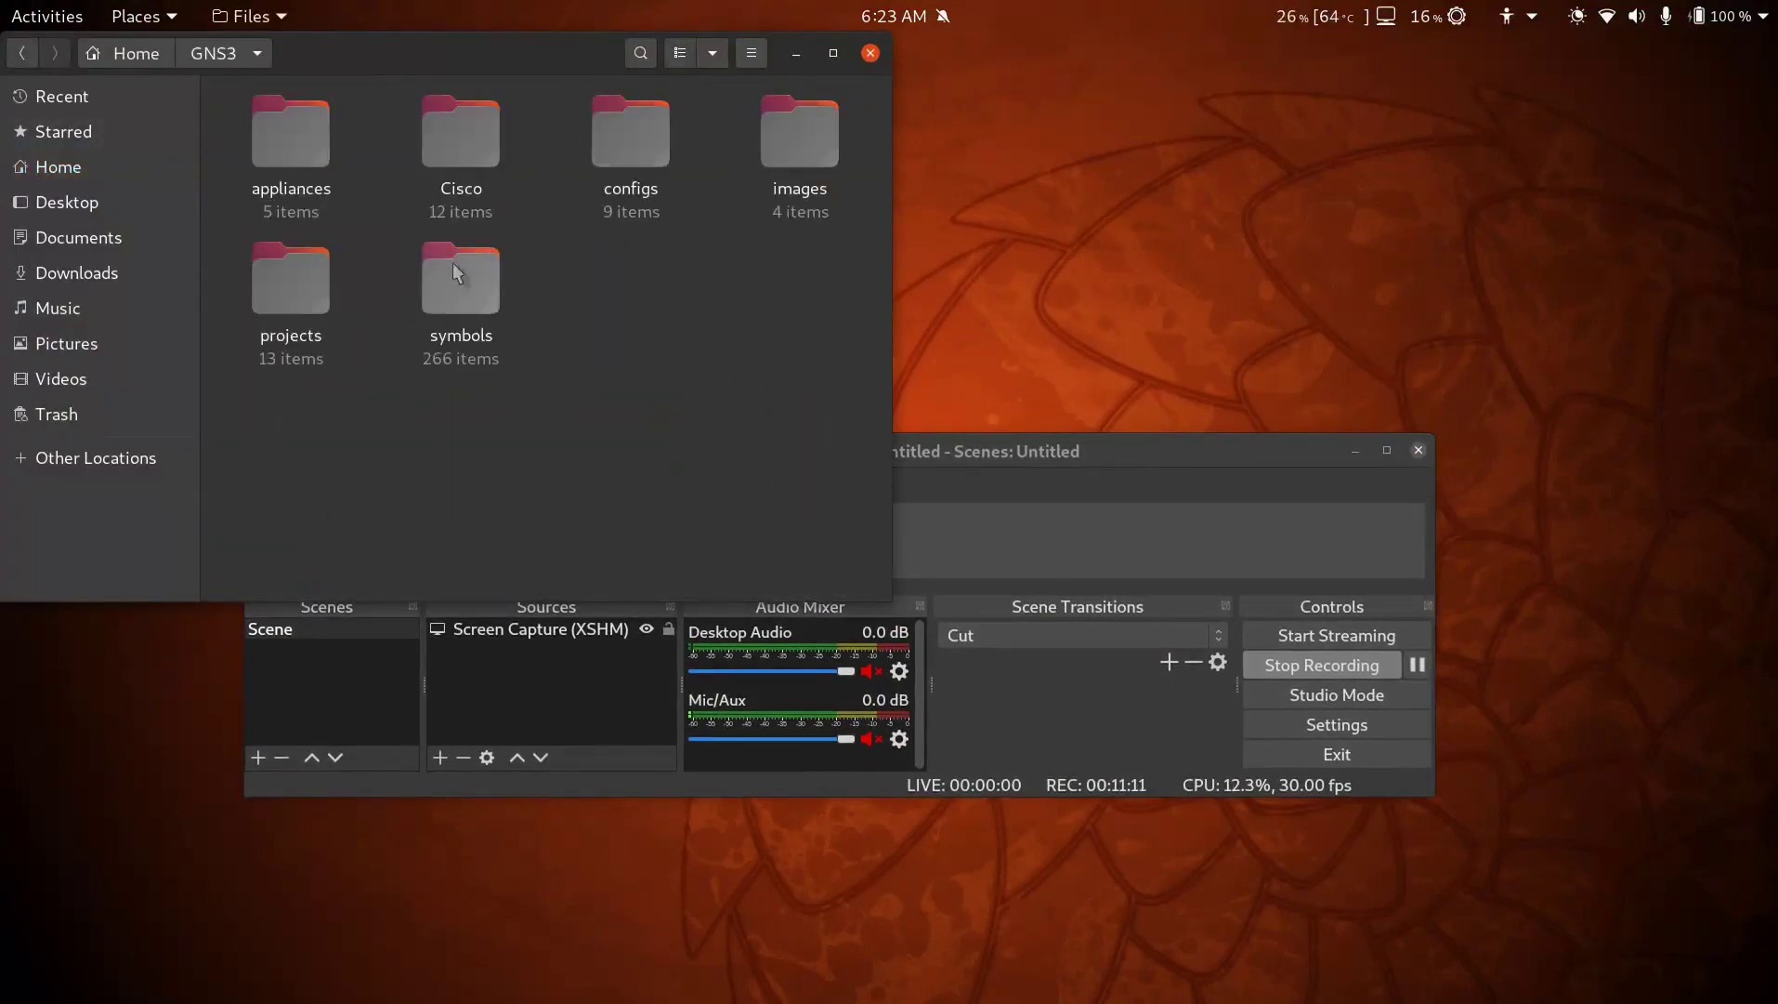
pyautogui.doubleClick(802, 139)
pyautogui.click(597, 133)
pyautogui.doubleClick(598, 135)
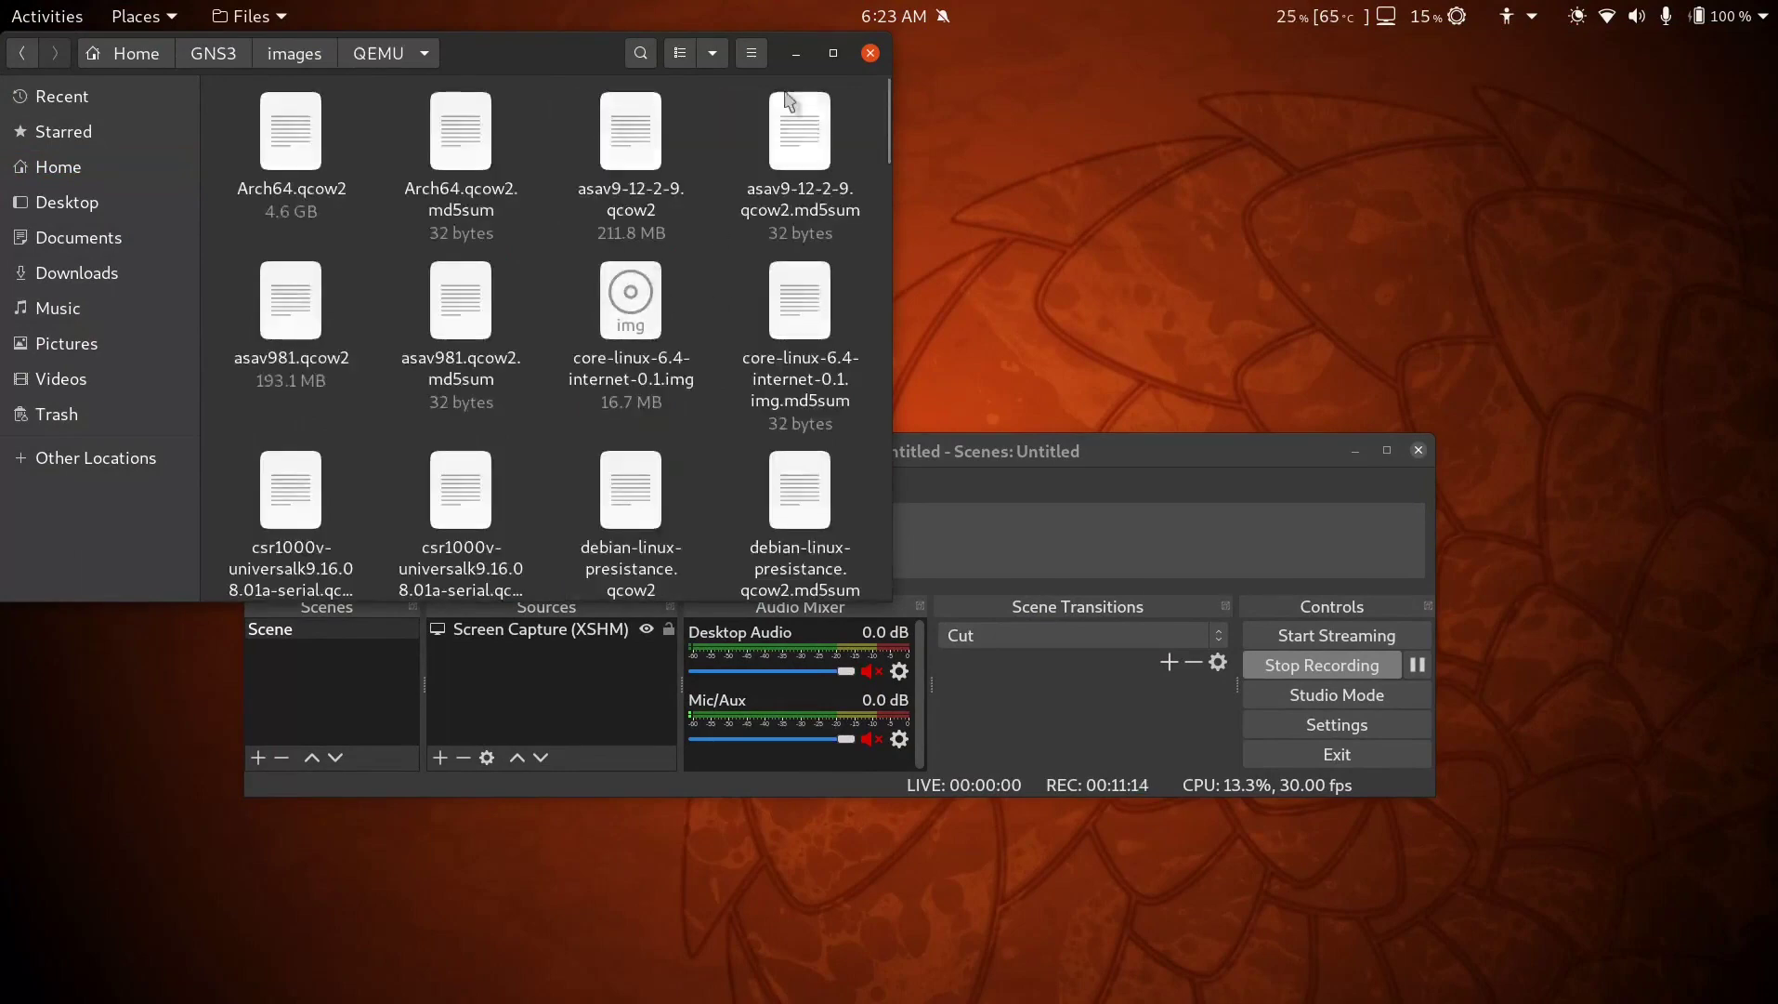
# - Show the QEMU images as a list with a wider name column and copy IOSv_startup_config(Cisco IOSv 15.6(2)T).img
pyautogui.click(680, 53)
pyautogui.scroll(-5, 474, 260)
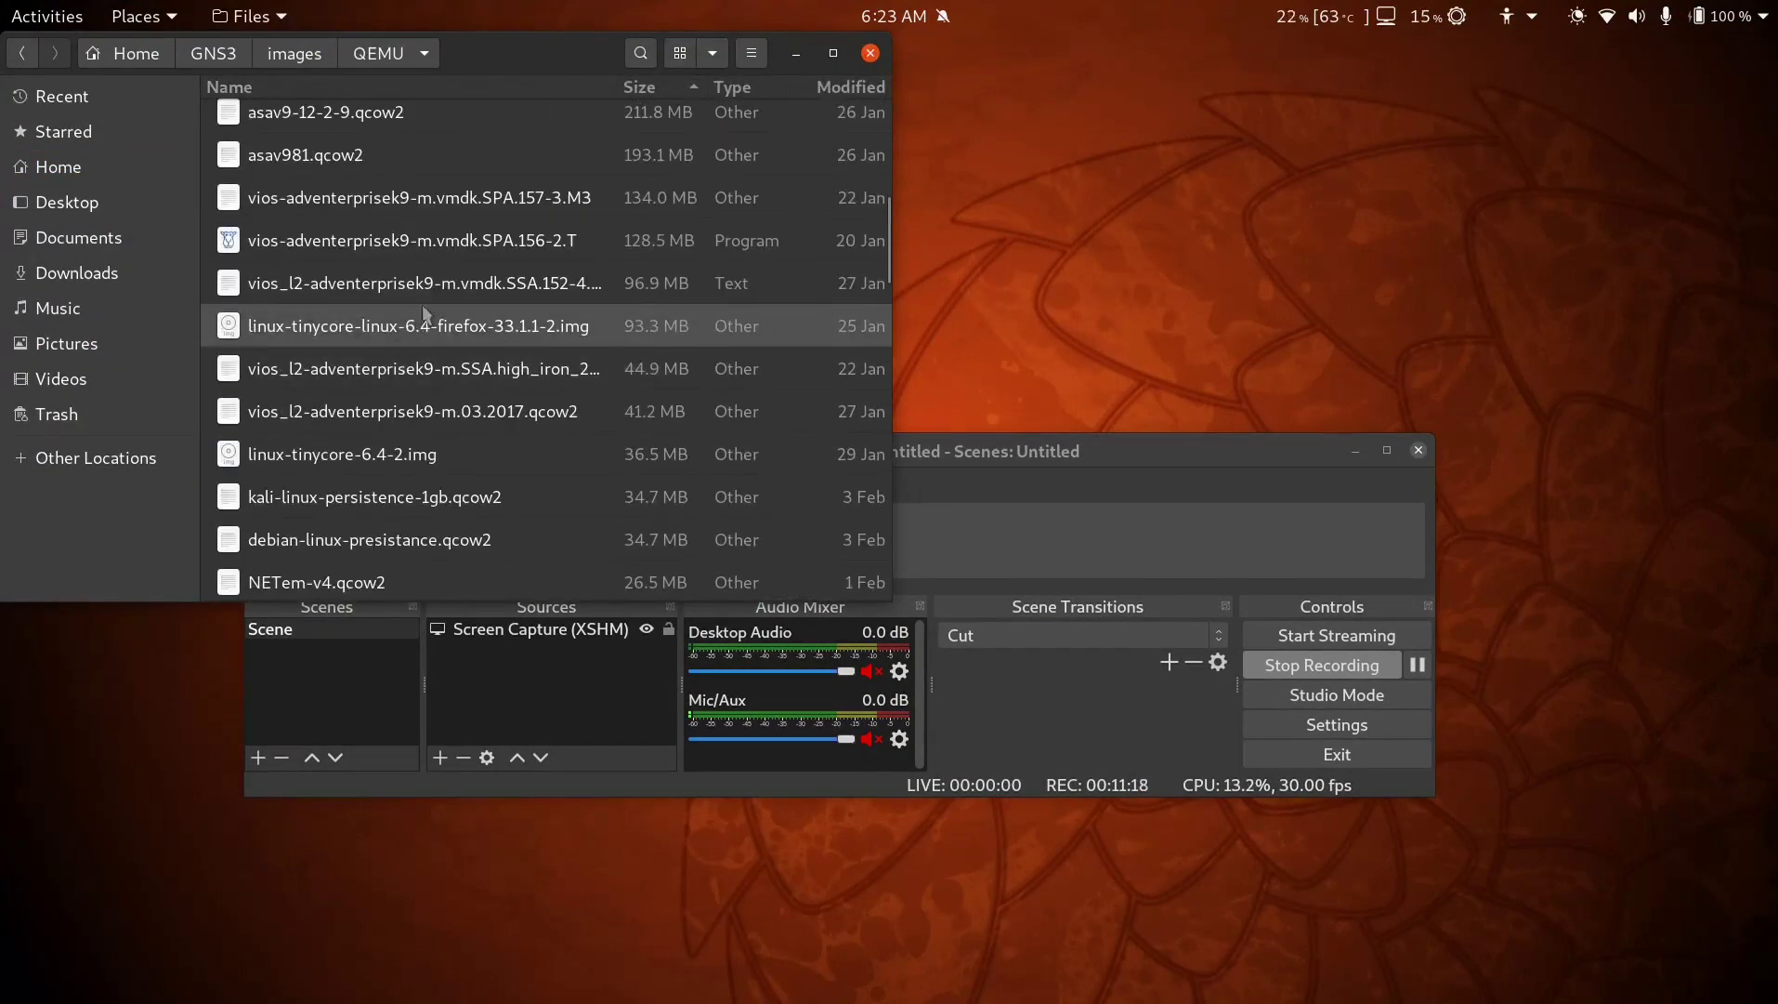
pyautogui.moveTo(616, 85); pyautogui.dragTo(744, 83)
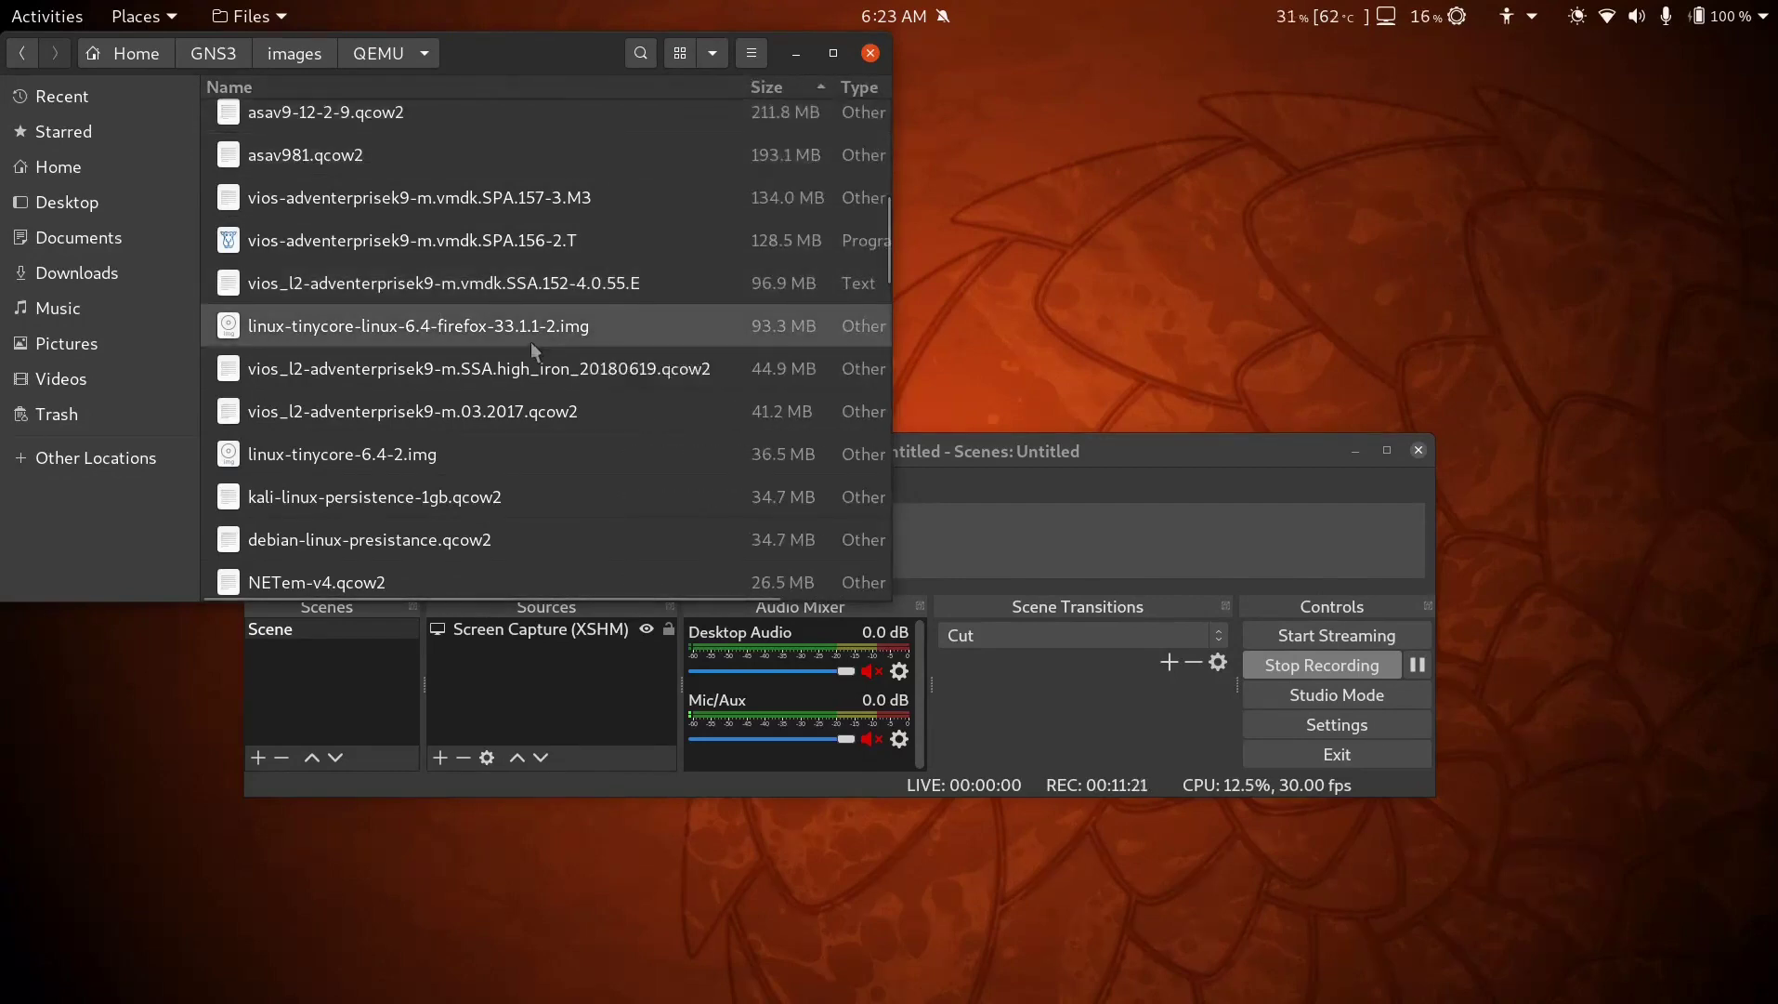
pyautogui.scroll(-4, 532, 352)
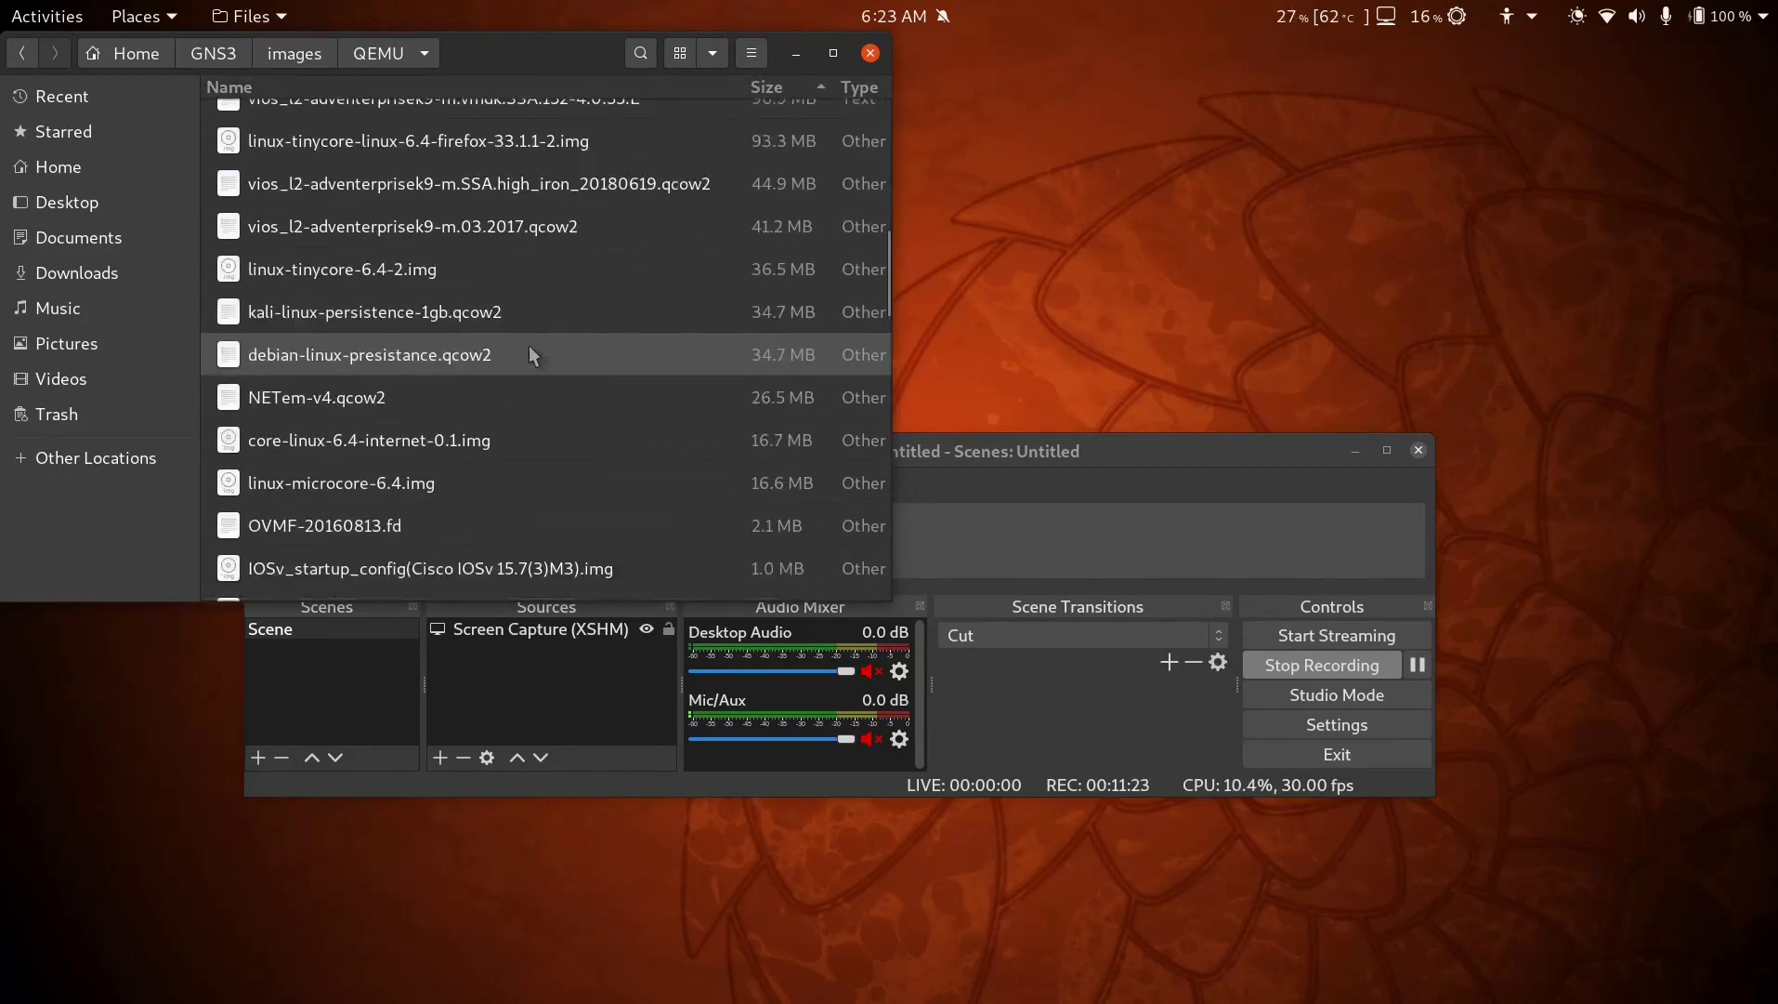
pyautogui.scroll(-4, 530, 347)
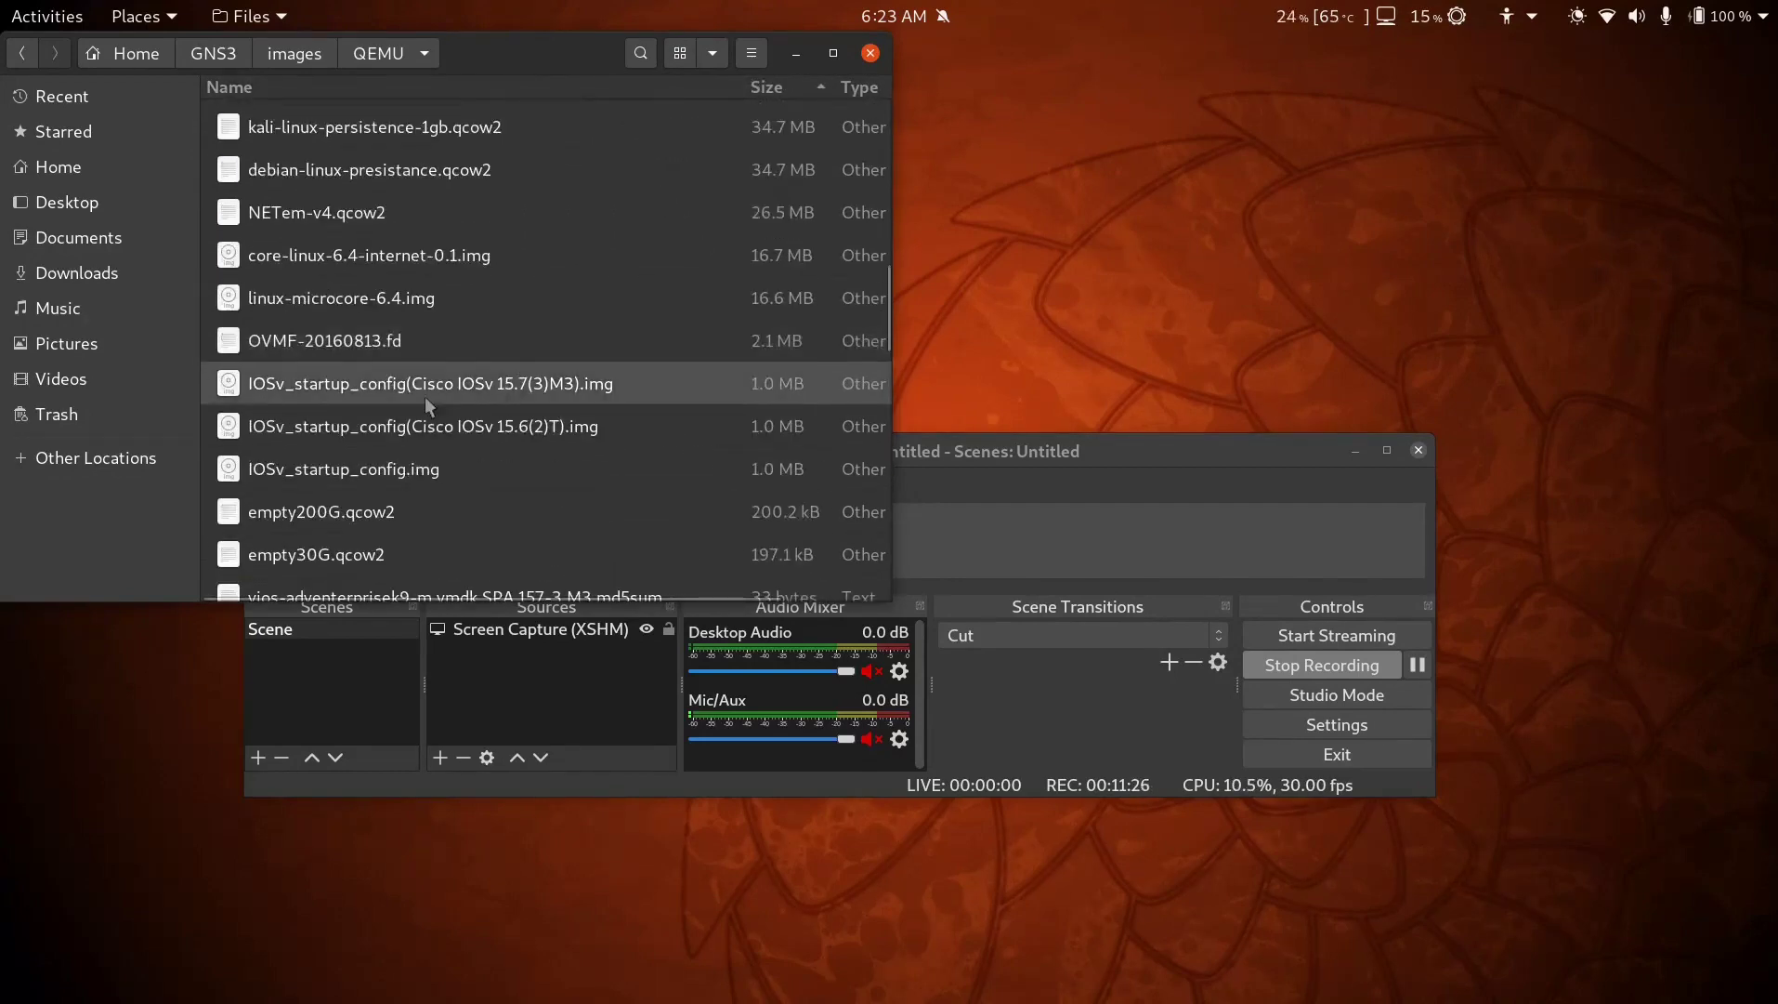
pyautogui.click(432, 425)
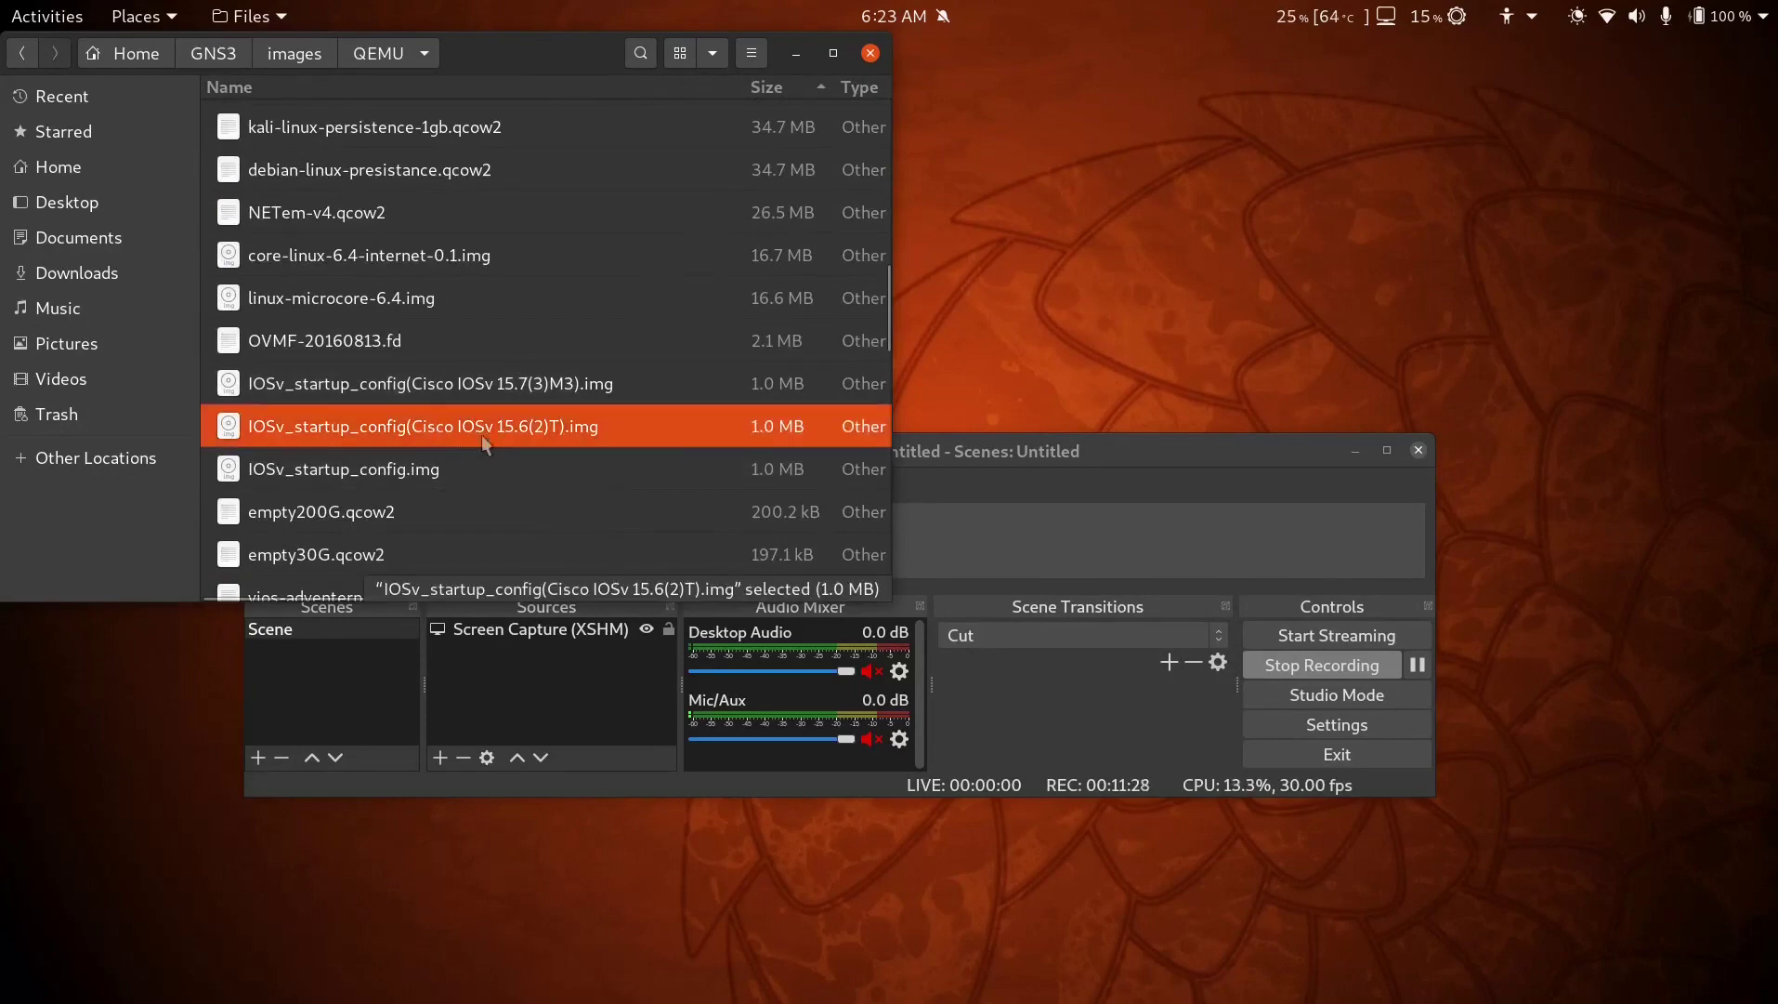
pyautogui.rightClick(428, 428)
pyautogui.click(470, 536)
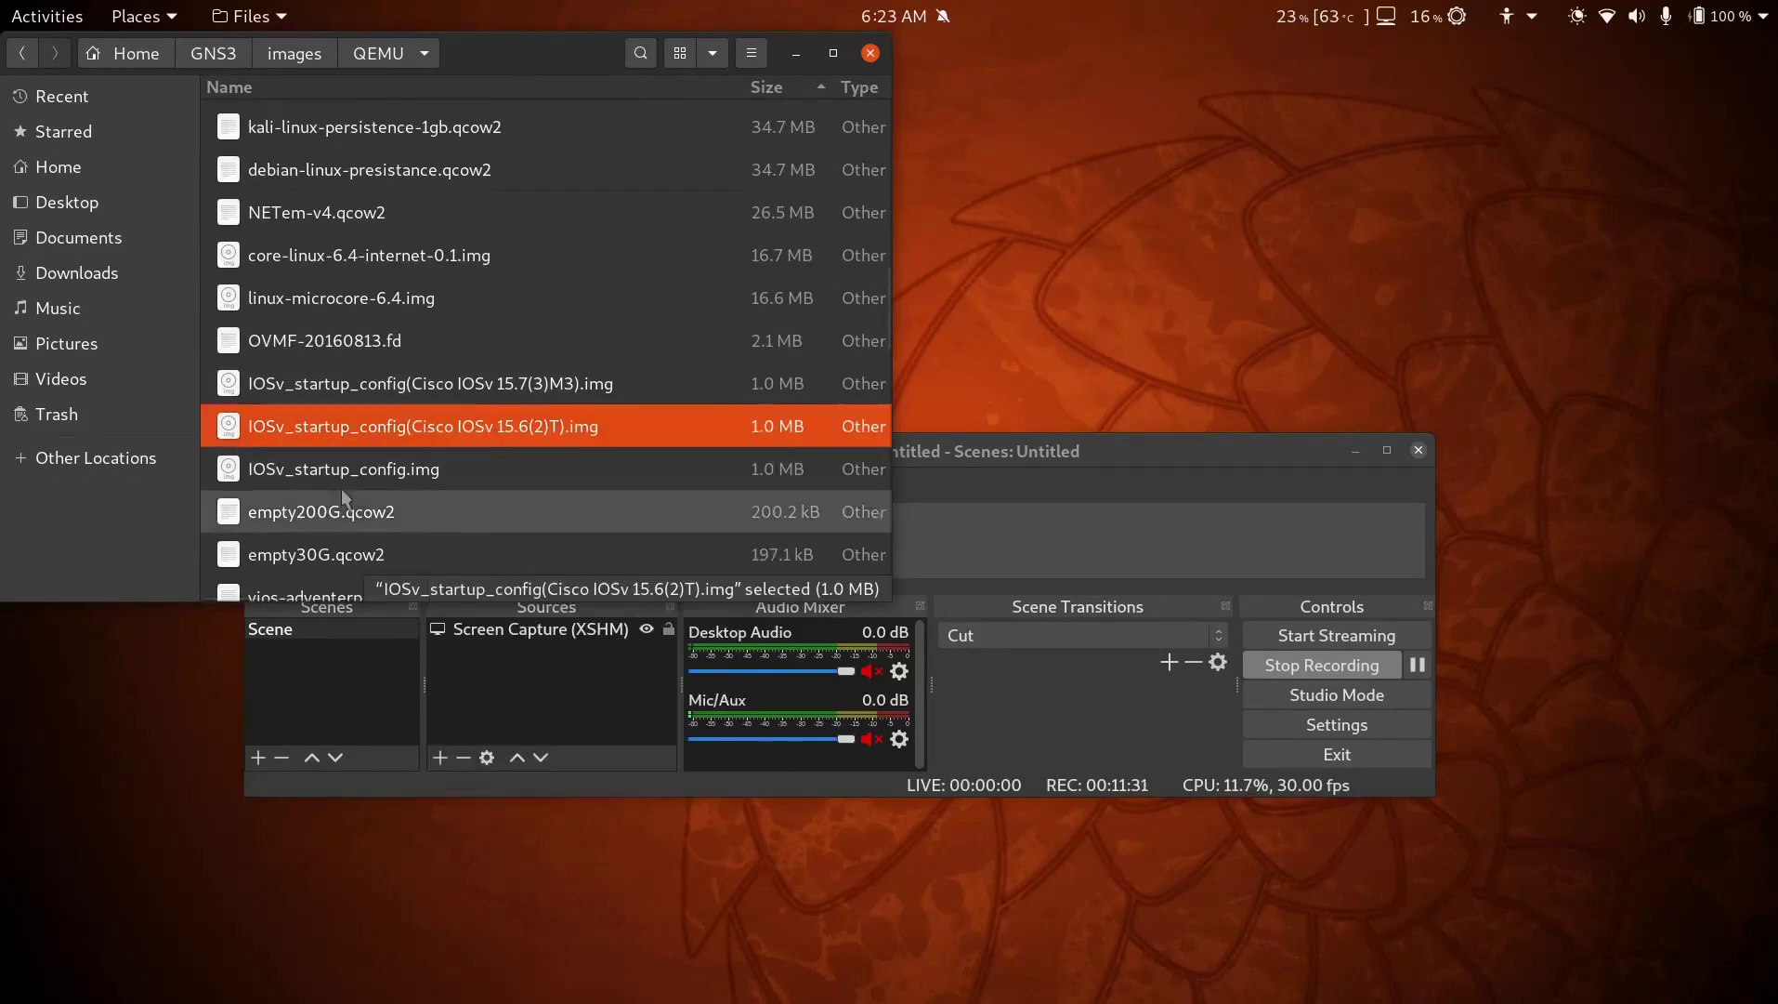
# - Paste the copied startup config image into the tempx folder in Home
pyautogui.click(59, 166)
pyautogui.doubleClick(303, 423)
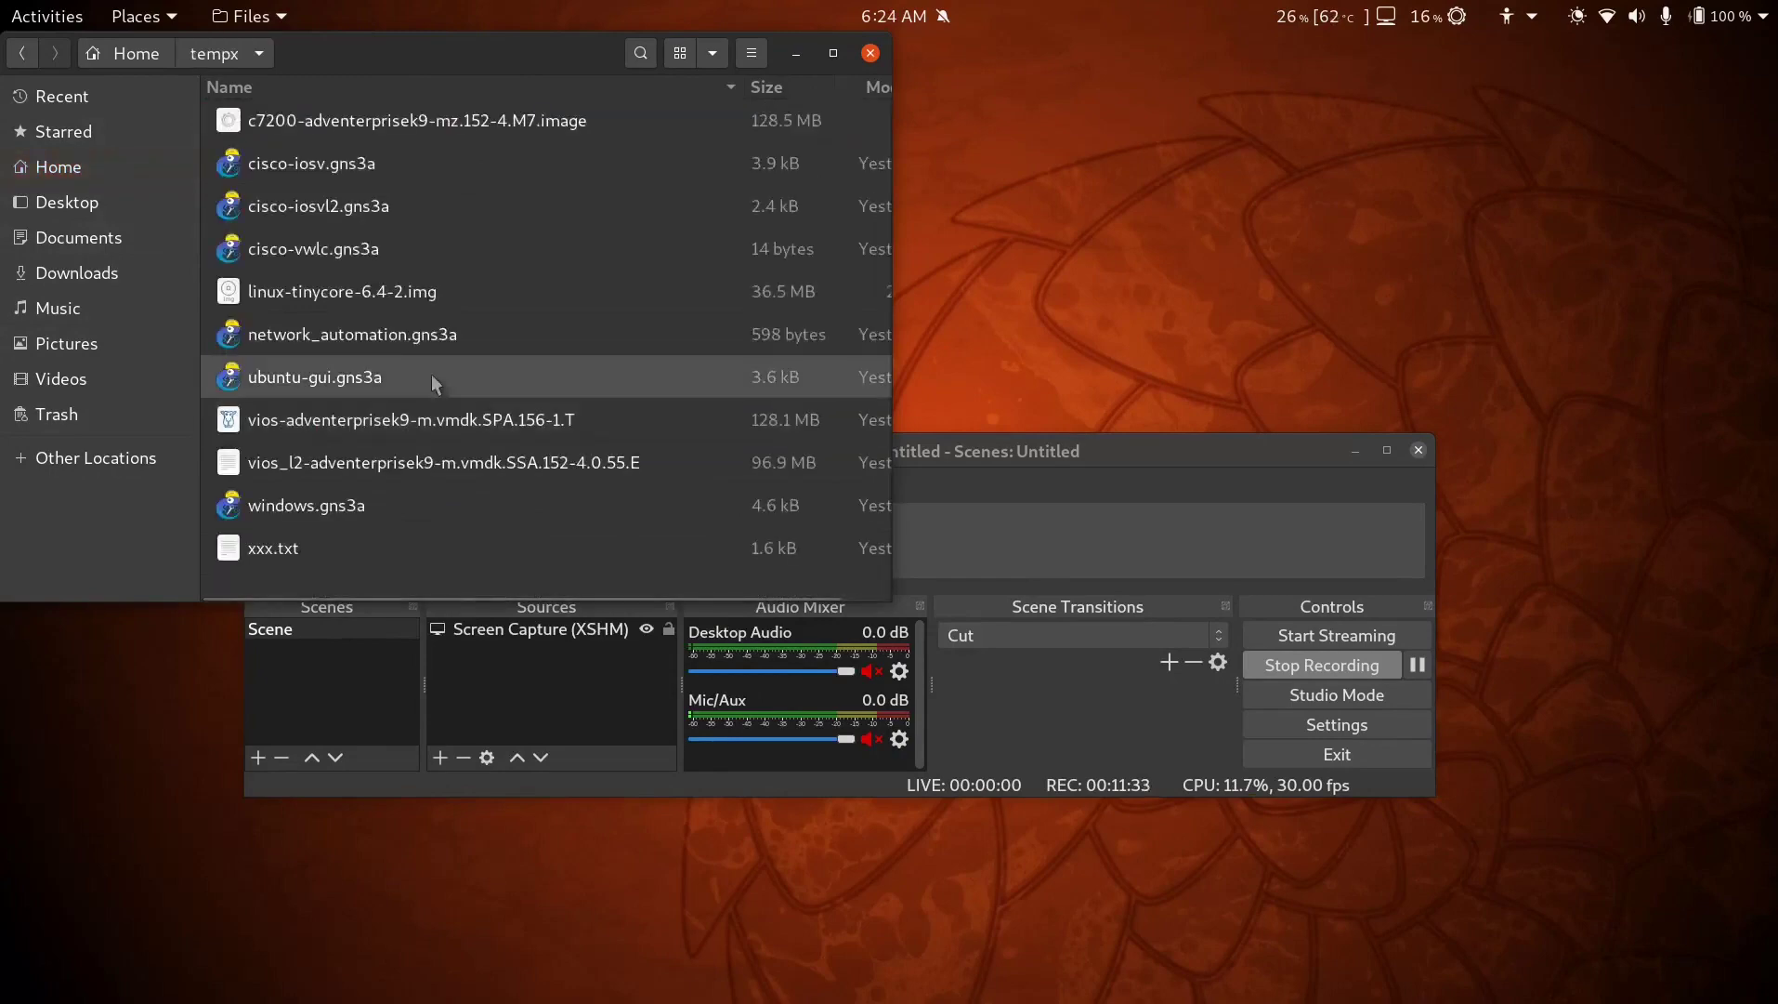
pyautogui.rightClick(450, 556)
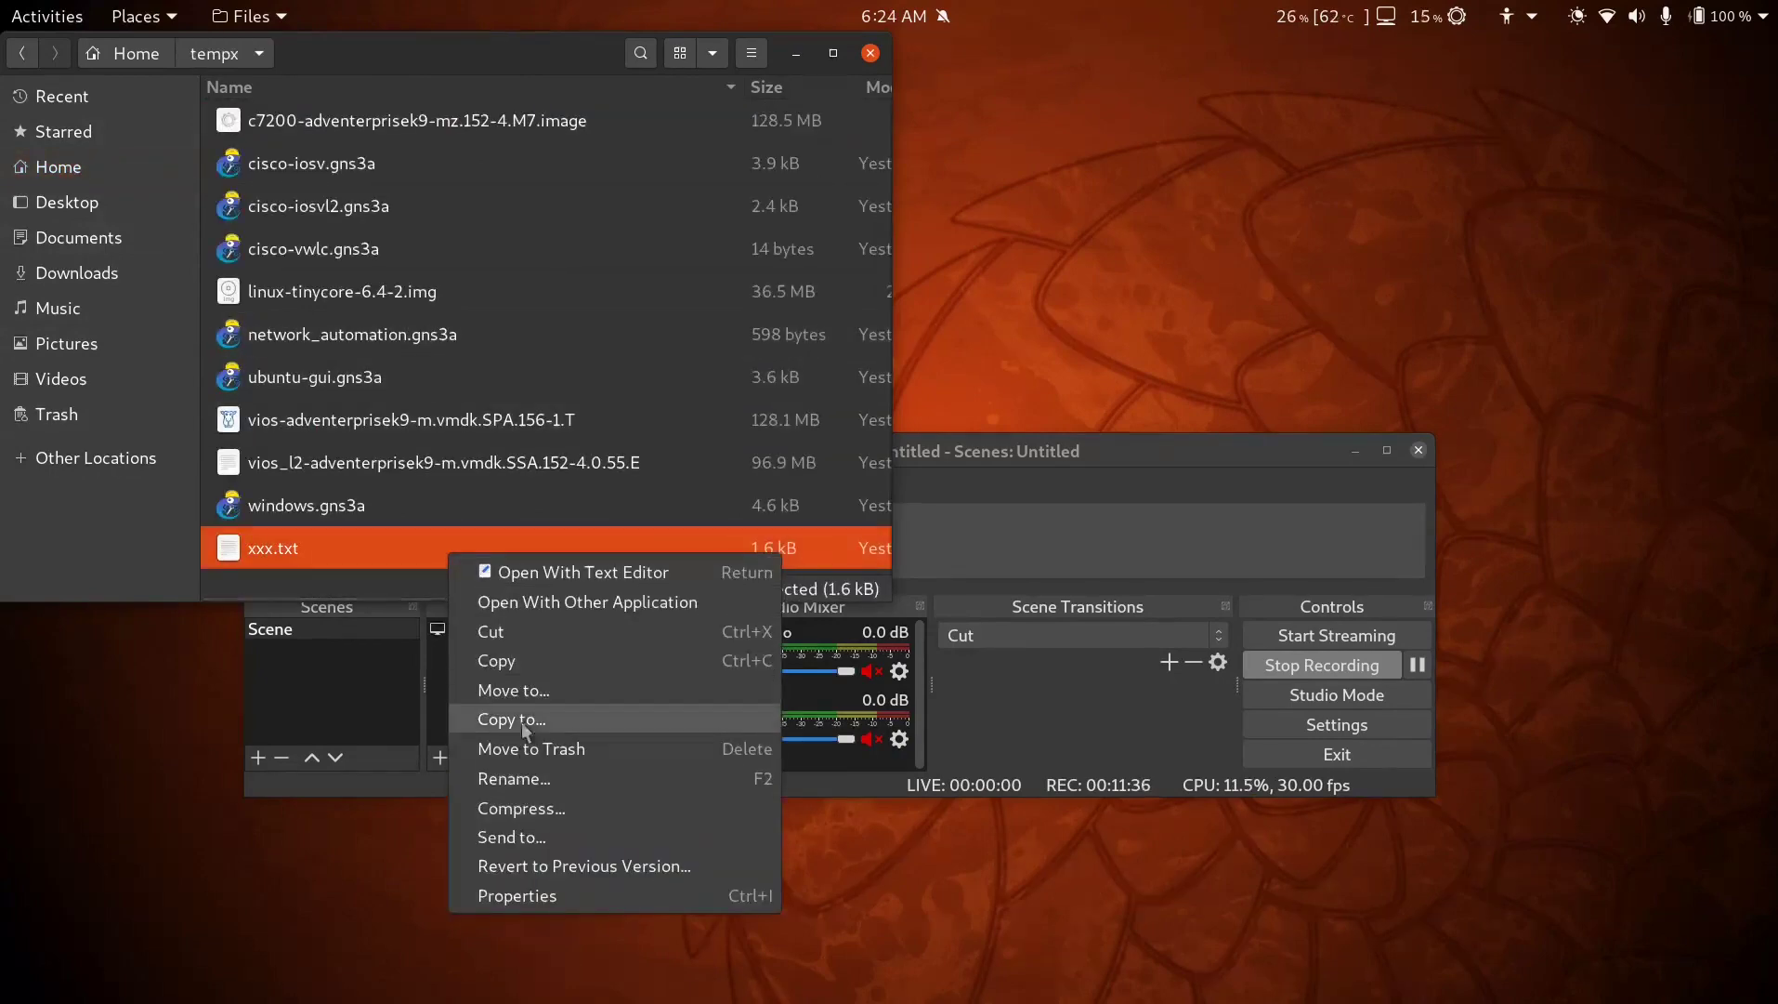
pyautogui.click(309, 567)
pyautogui.rightClick(309, 567)
pyautogui.click(344, 655)
# - Close the file manager, switch back to the Windows 10 VM and return it to full screen
pyautogui.click(870, 53)
pyautogui.click(234, 173)
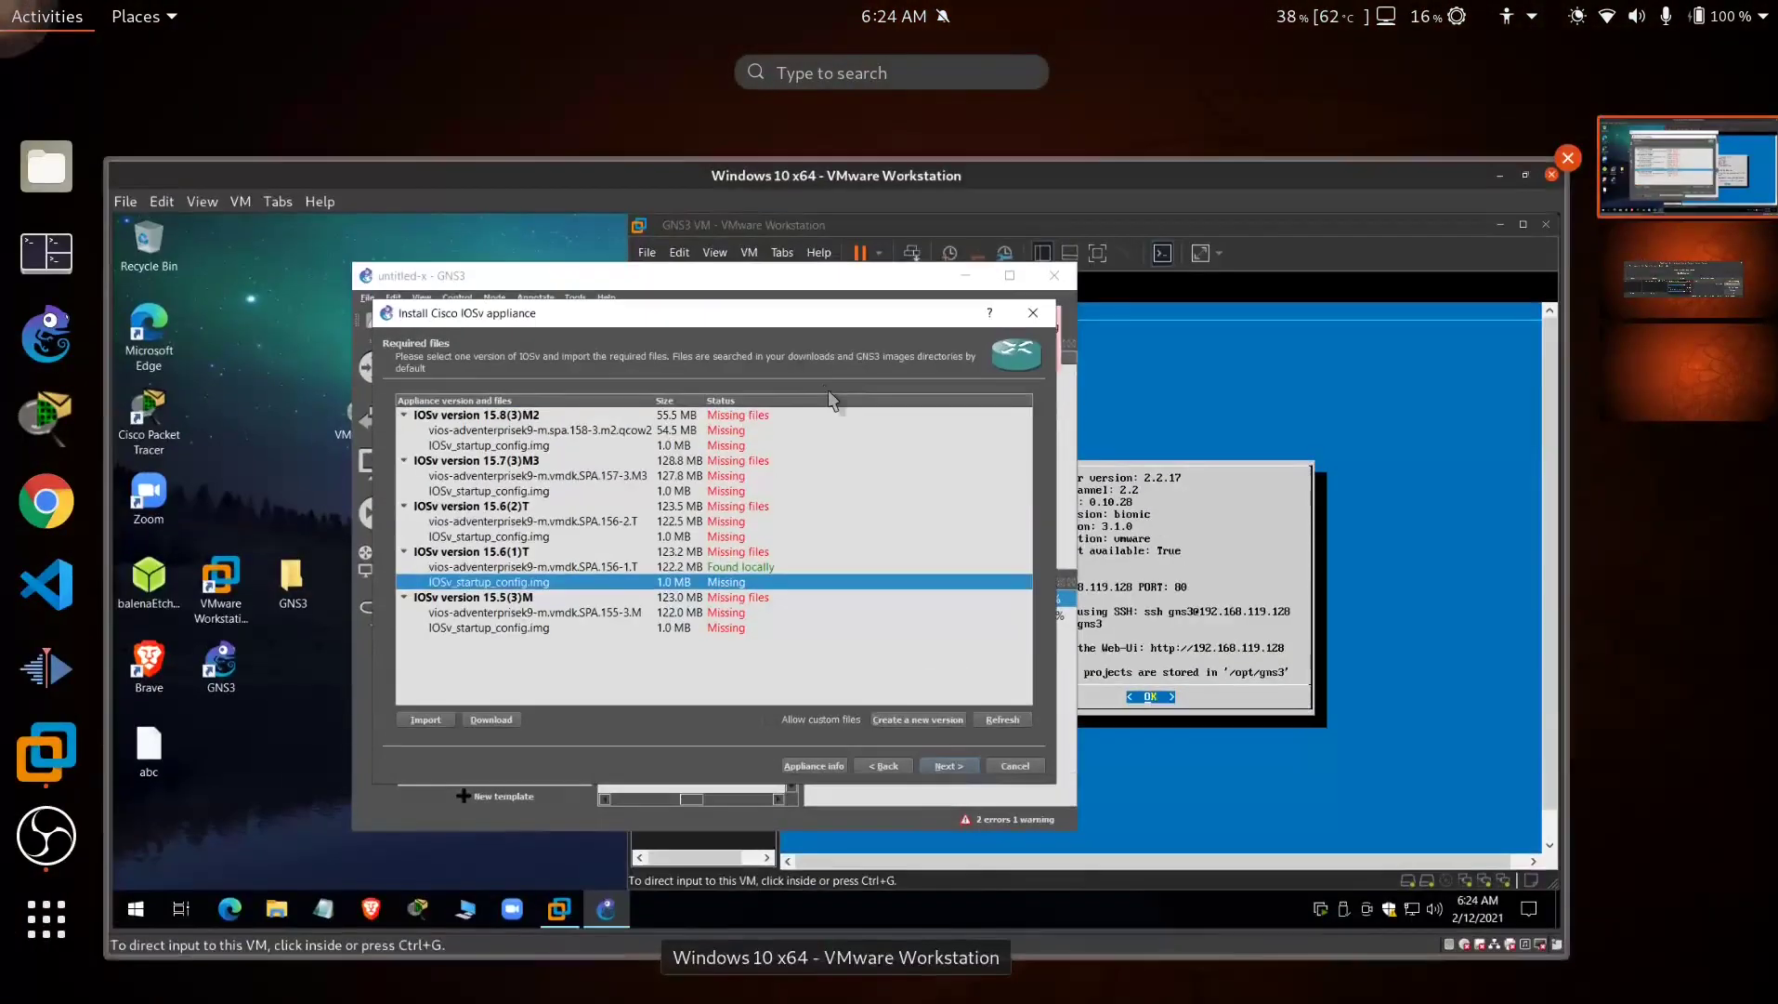
pyautogui.click(116, 81)
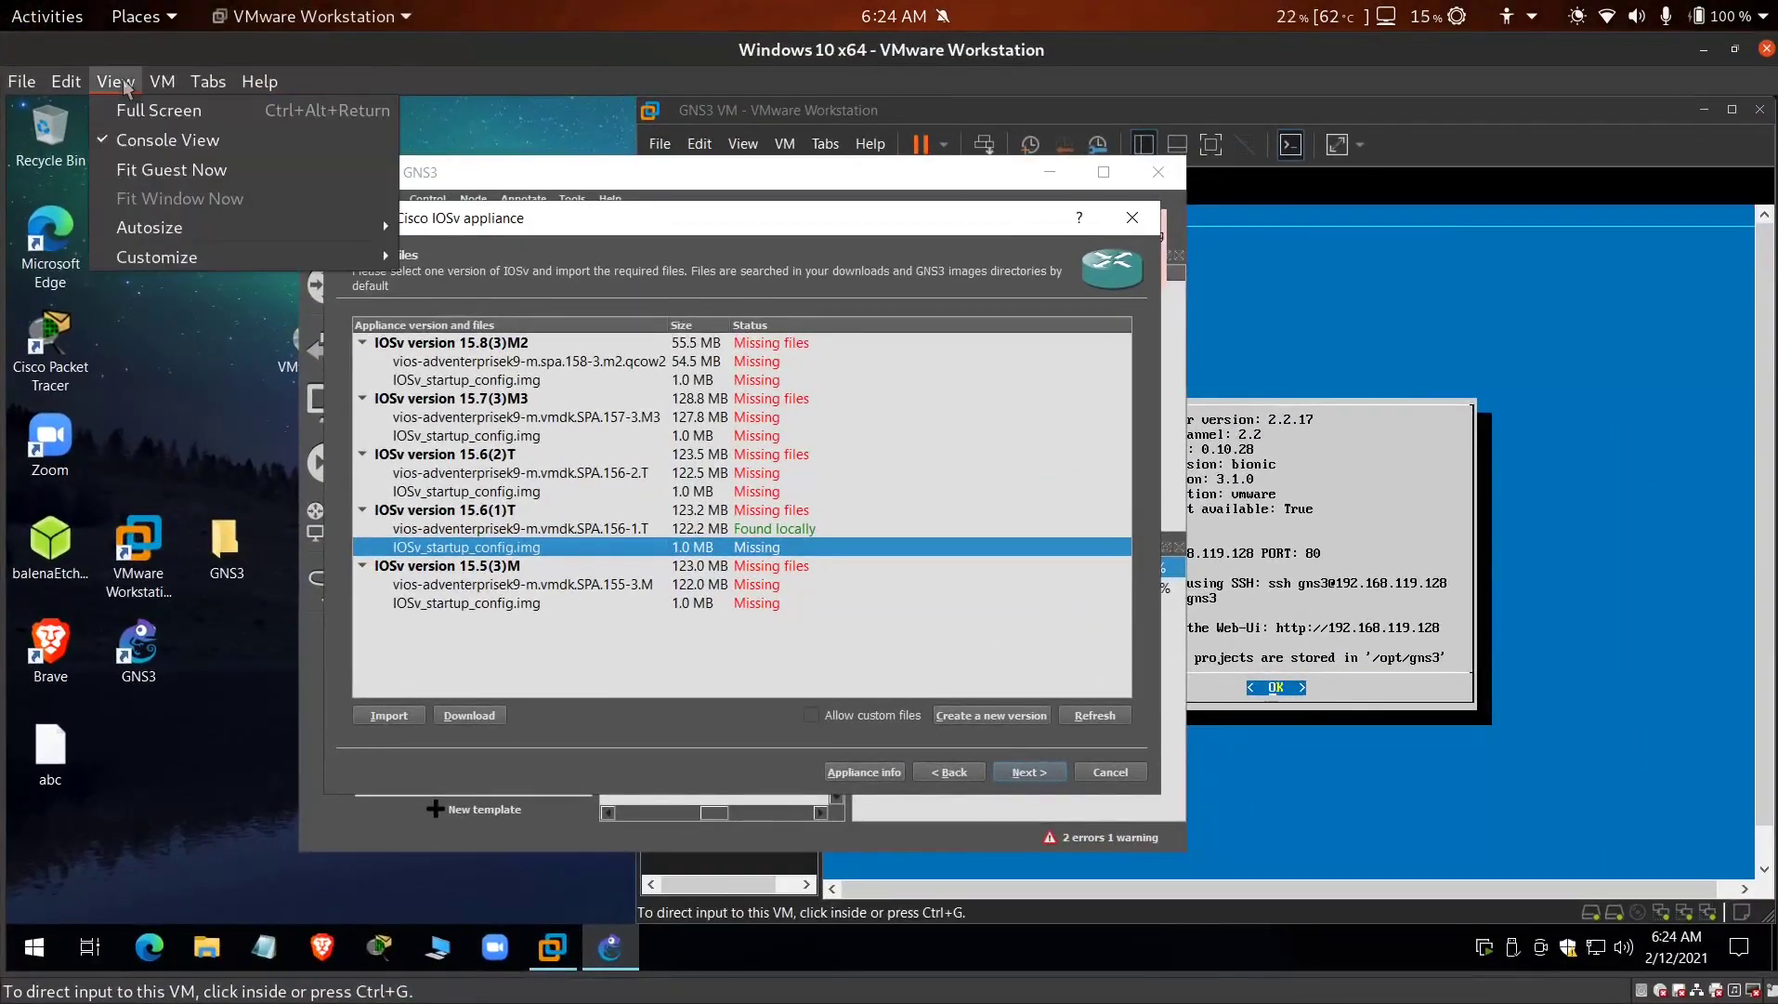
pyautogui.click(114, 80)
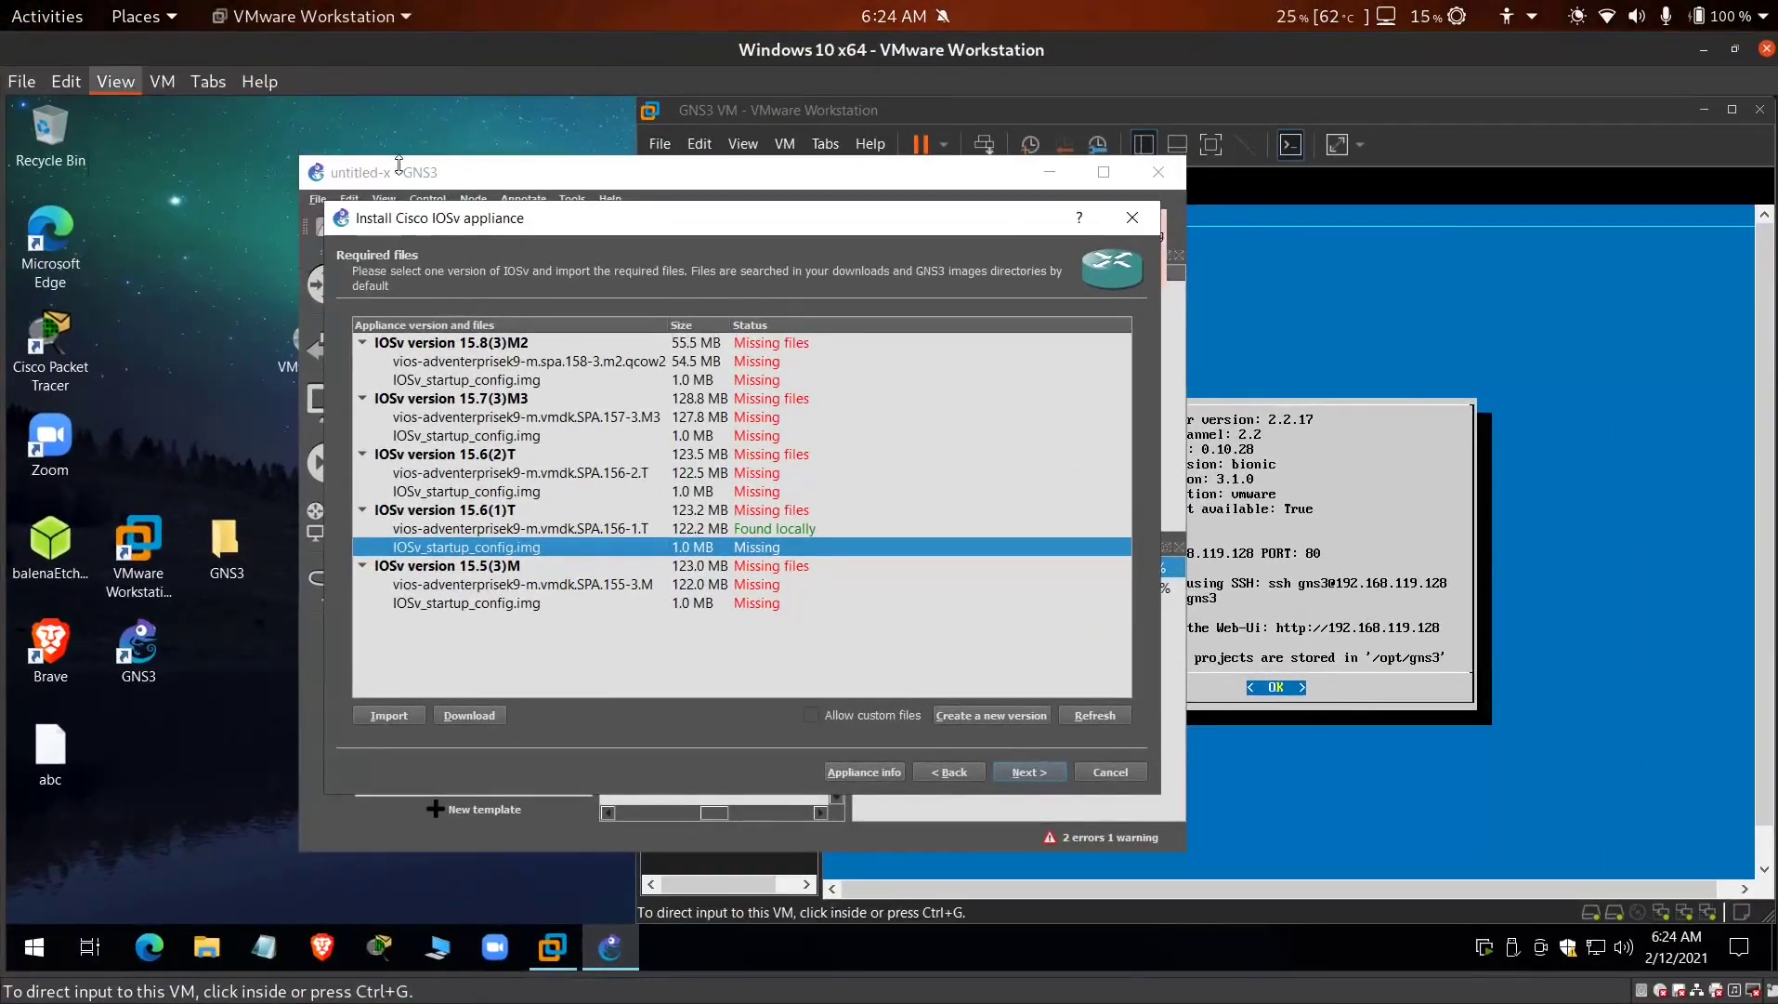
pyautogui.hotkey('ctrl', 'alt', 'Return')
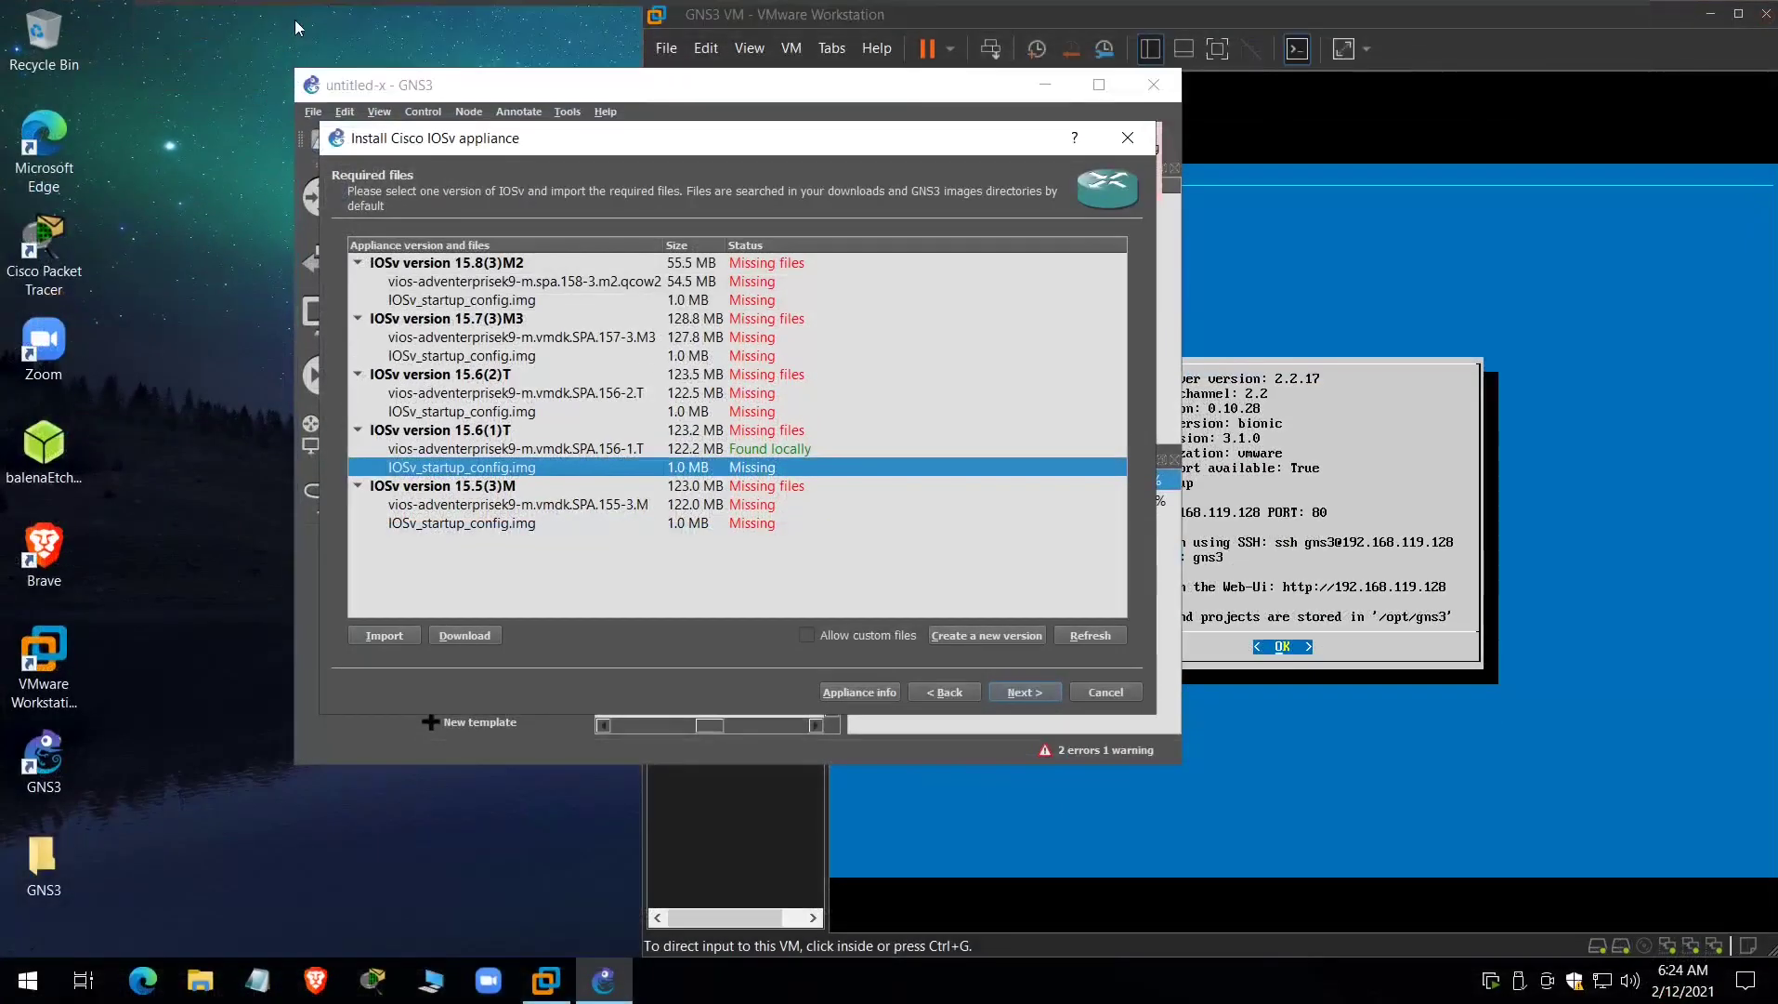
pyautogui.click(289, 13)
pyautogui.click(289, 13)
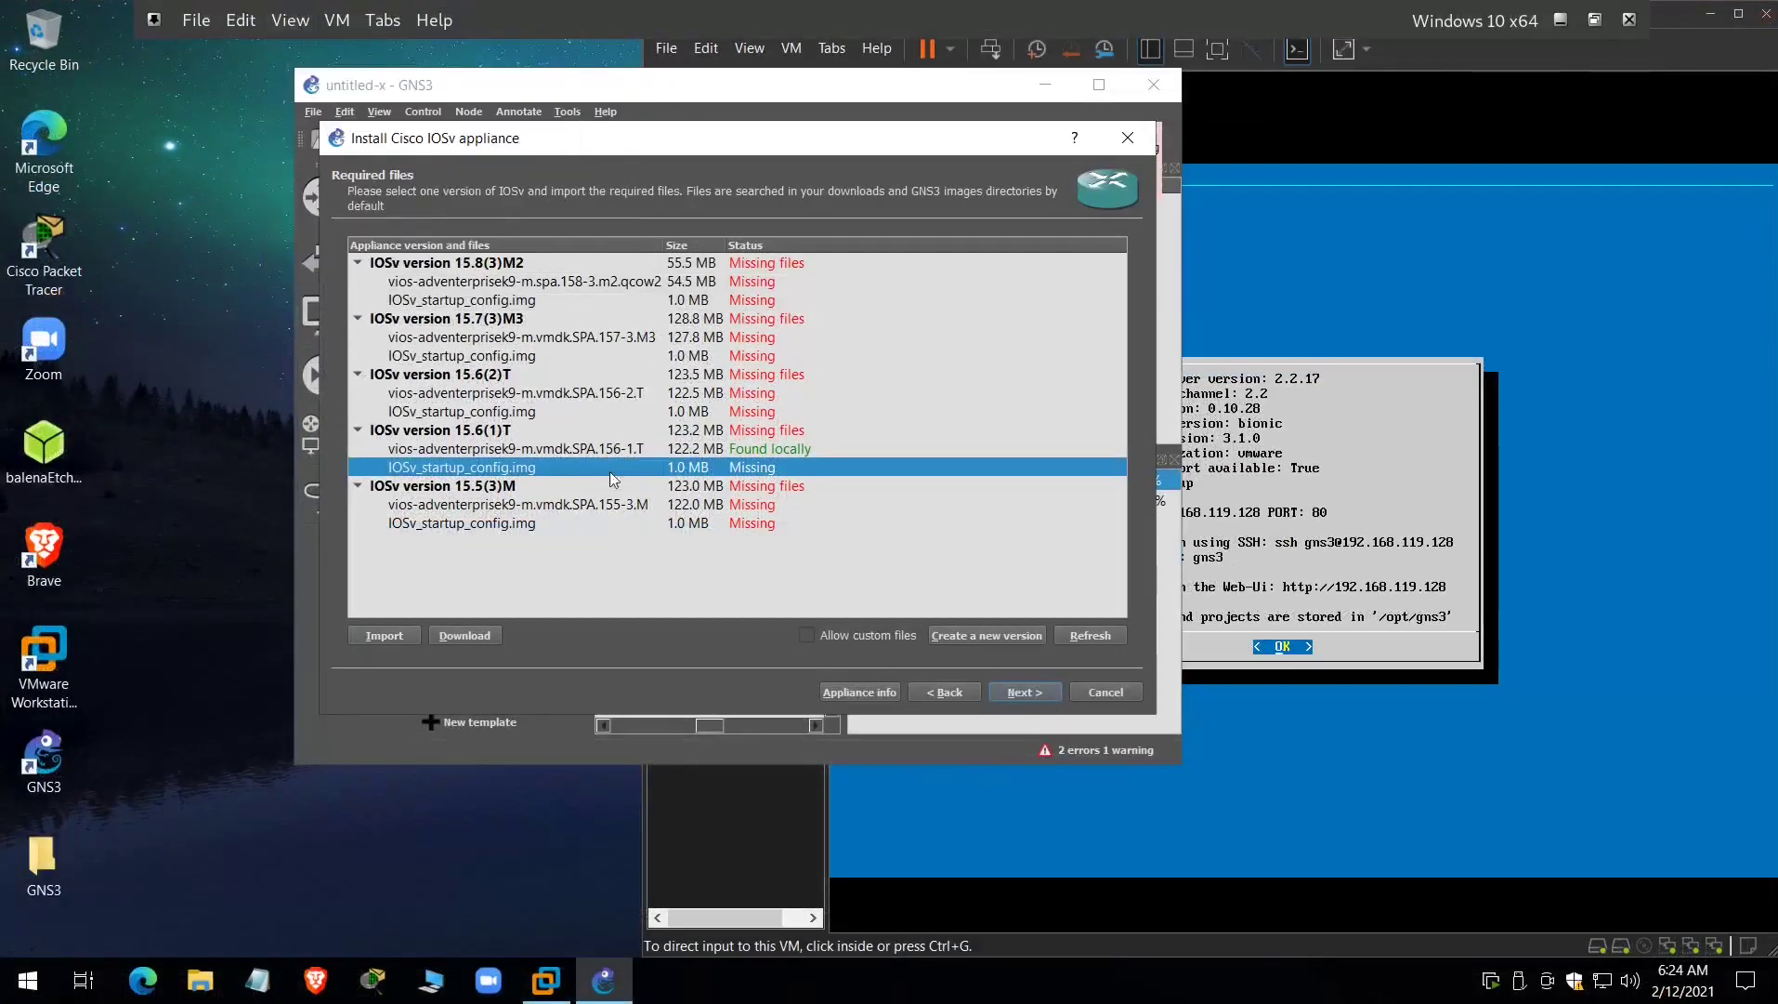
# - Import IOSv_startup_config(Cisco IOSv 15.6(2)T) from the shared tempx folder on Z: and select IOSv version 15.6(1)T
pyautogui.click(389, 637)
pyautogui.click(409, 335)
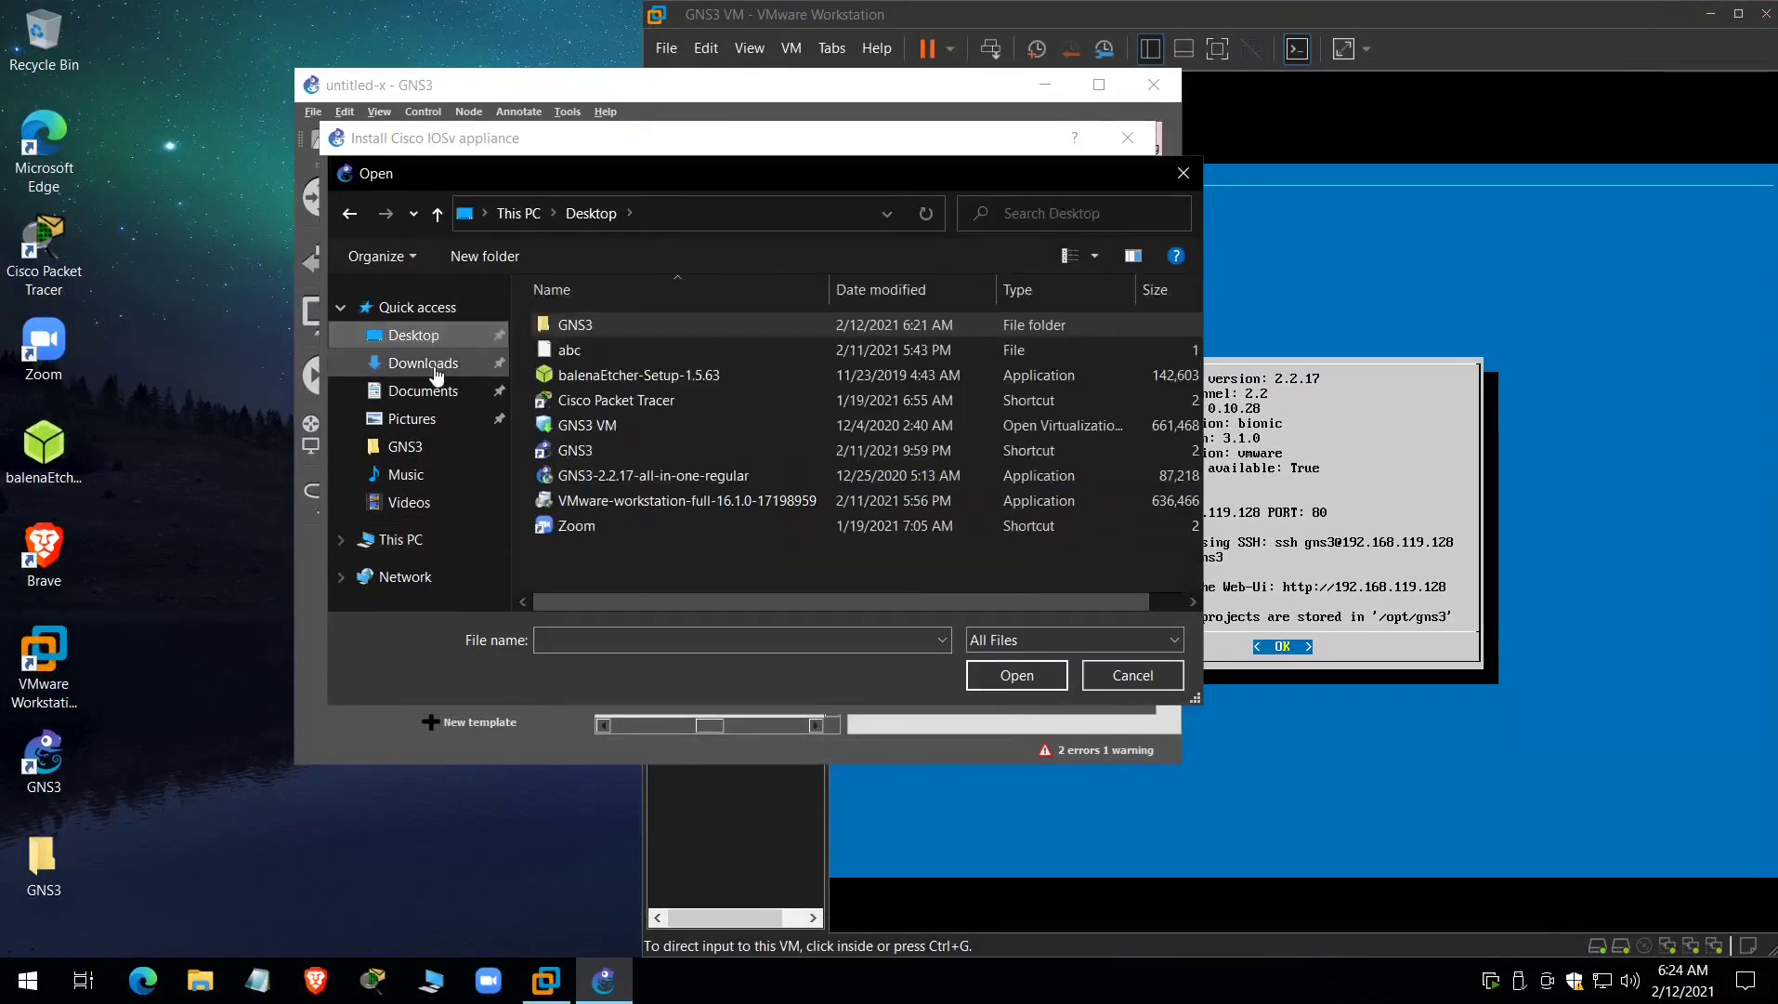
pyautogui.click(401, 541)
pyautogui.scroll(-5, 715, 475)
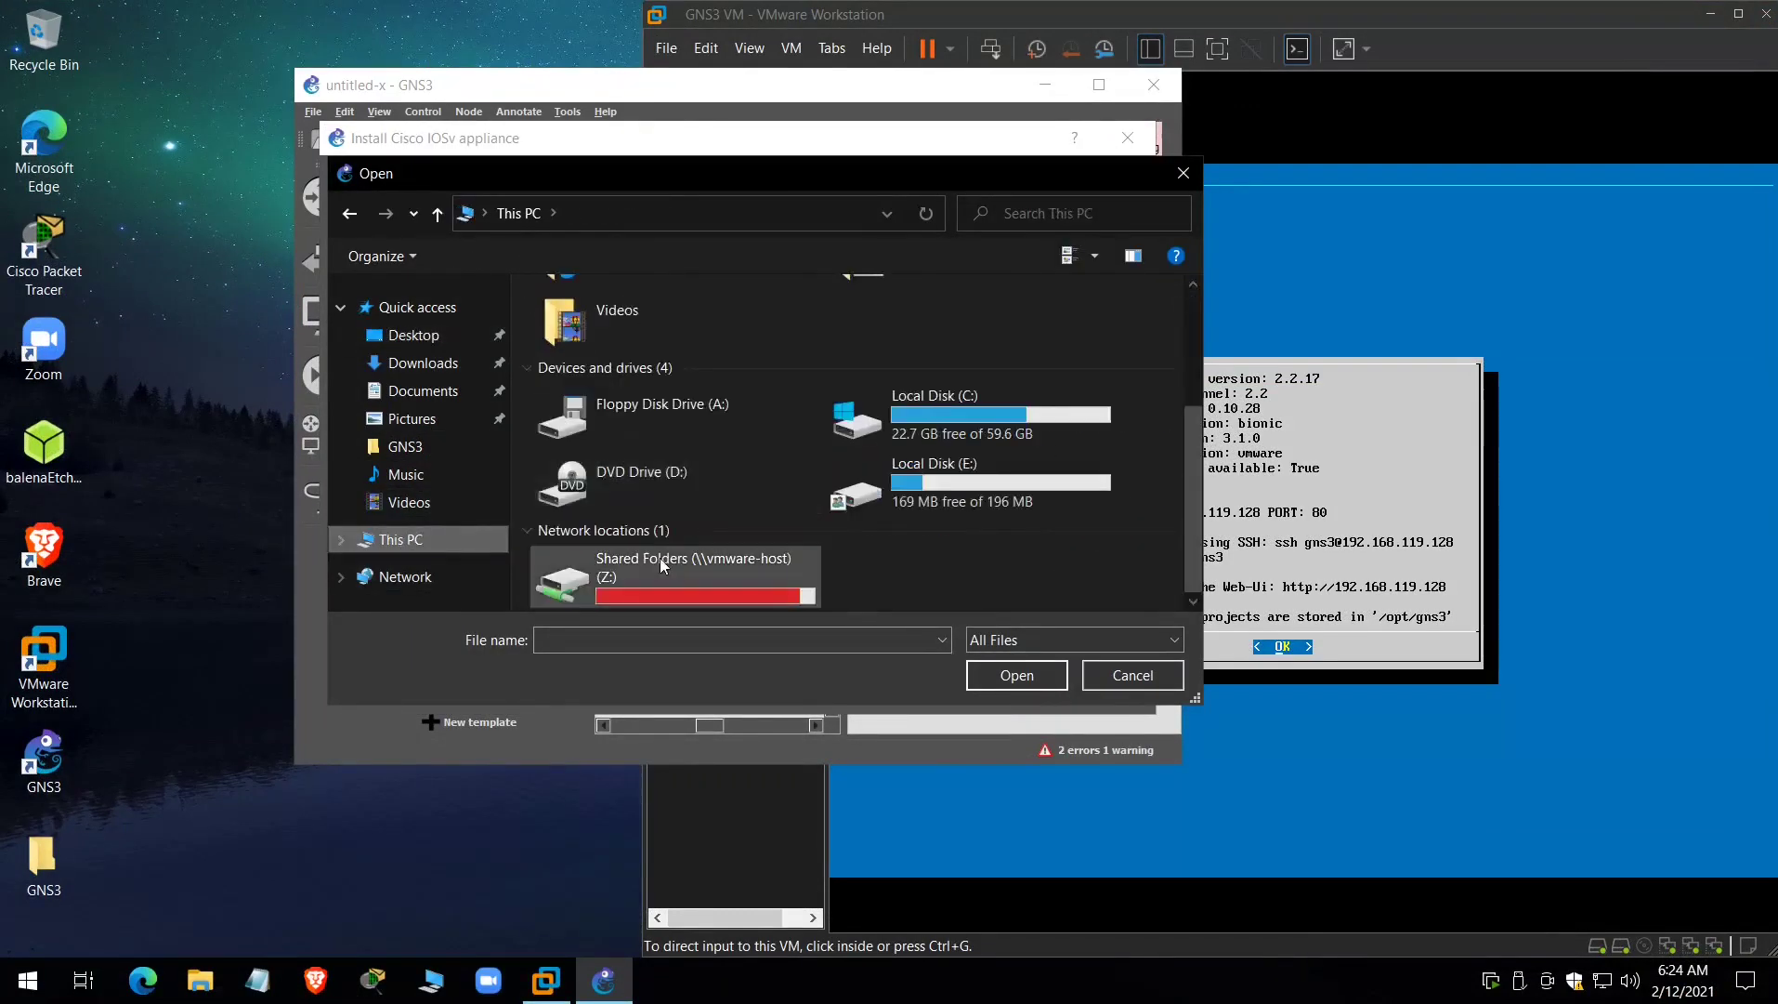
pyautogui.doubleClick(660, 557)
pyautogui.doubleClick(596, 347)
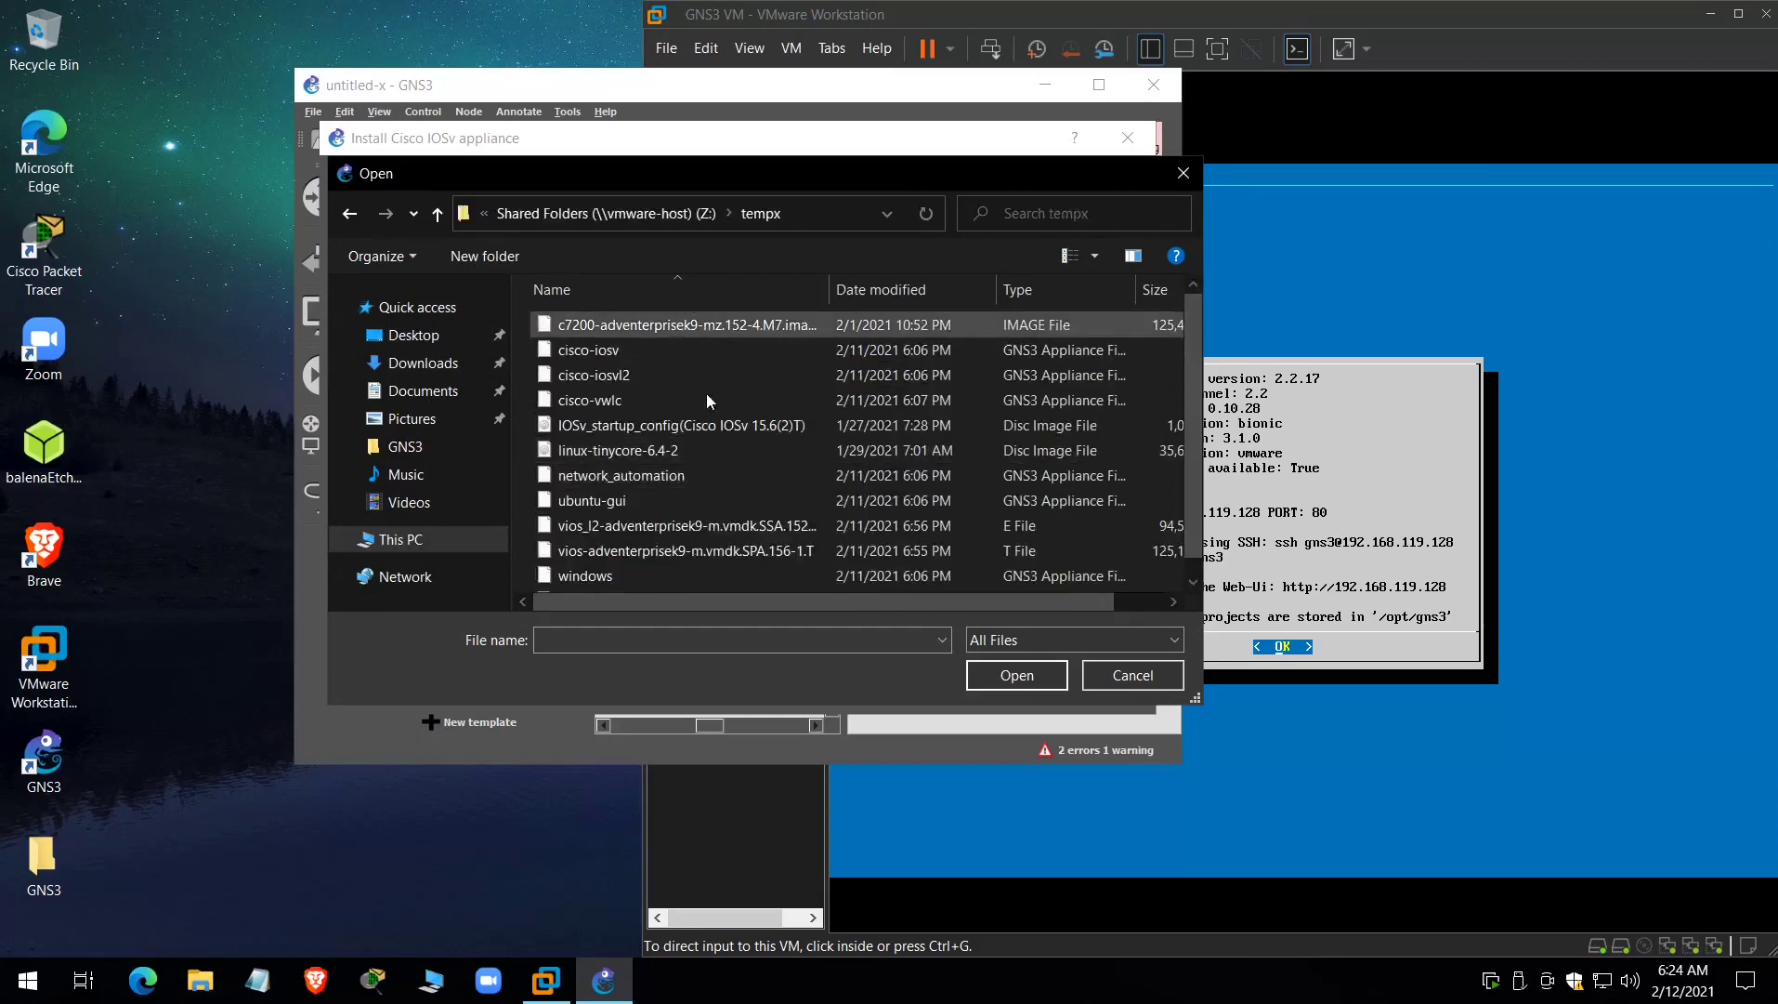
pyautogui.click(706, 425)
pyautogui.click(992, 671)
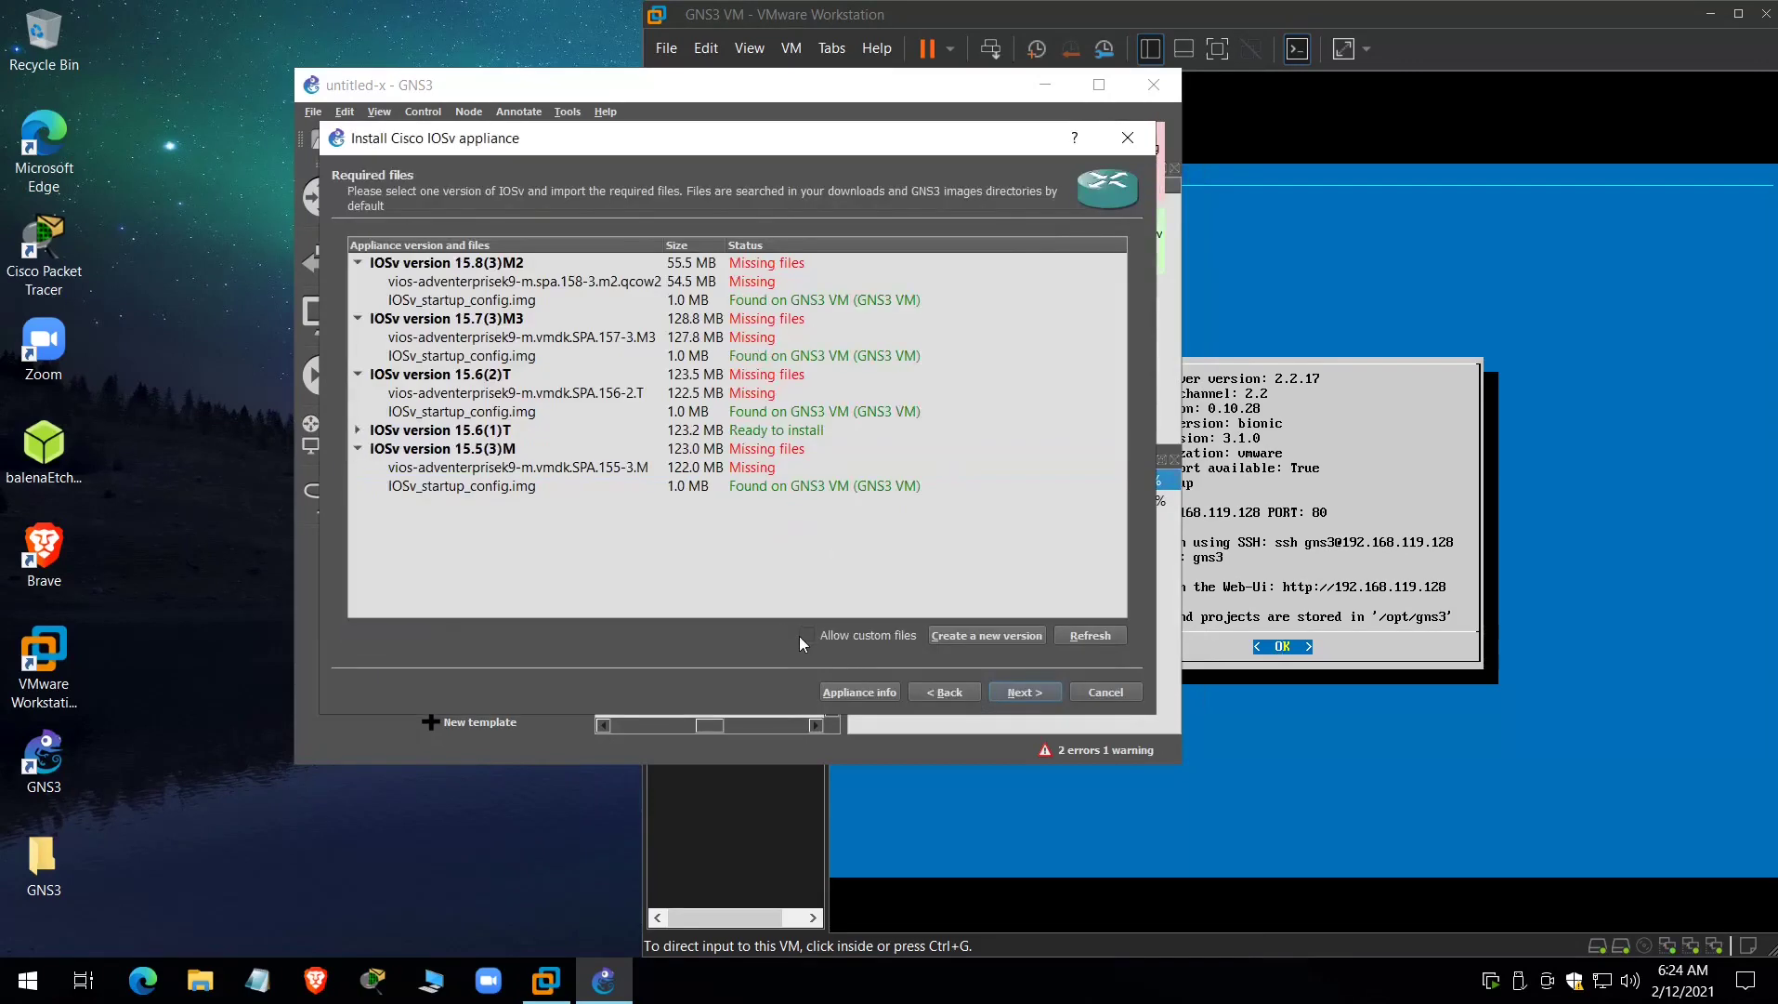
pyautogui.click(472, 436)
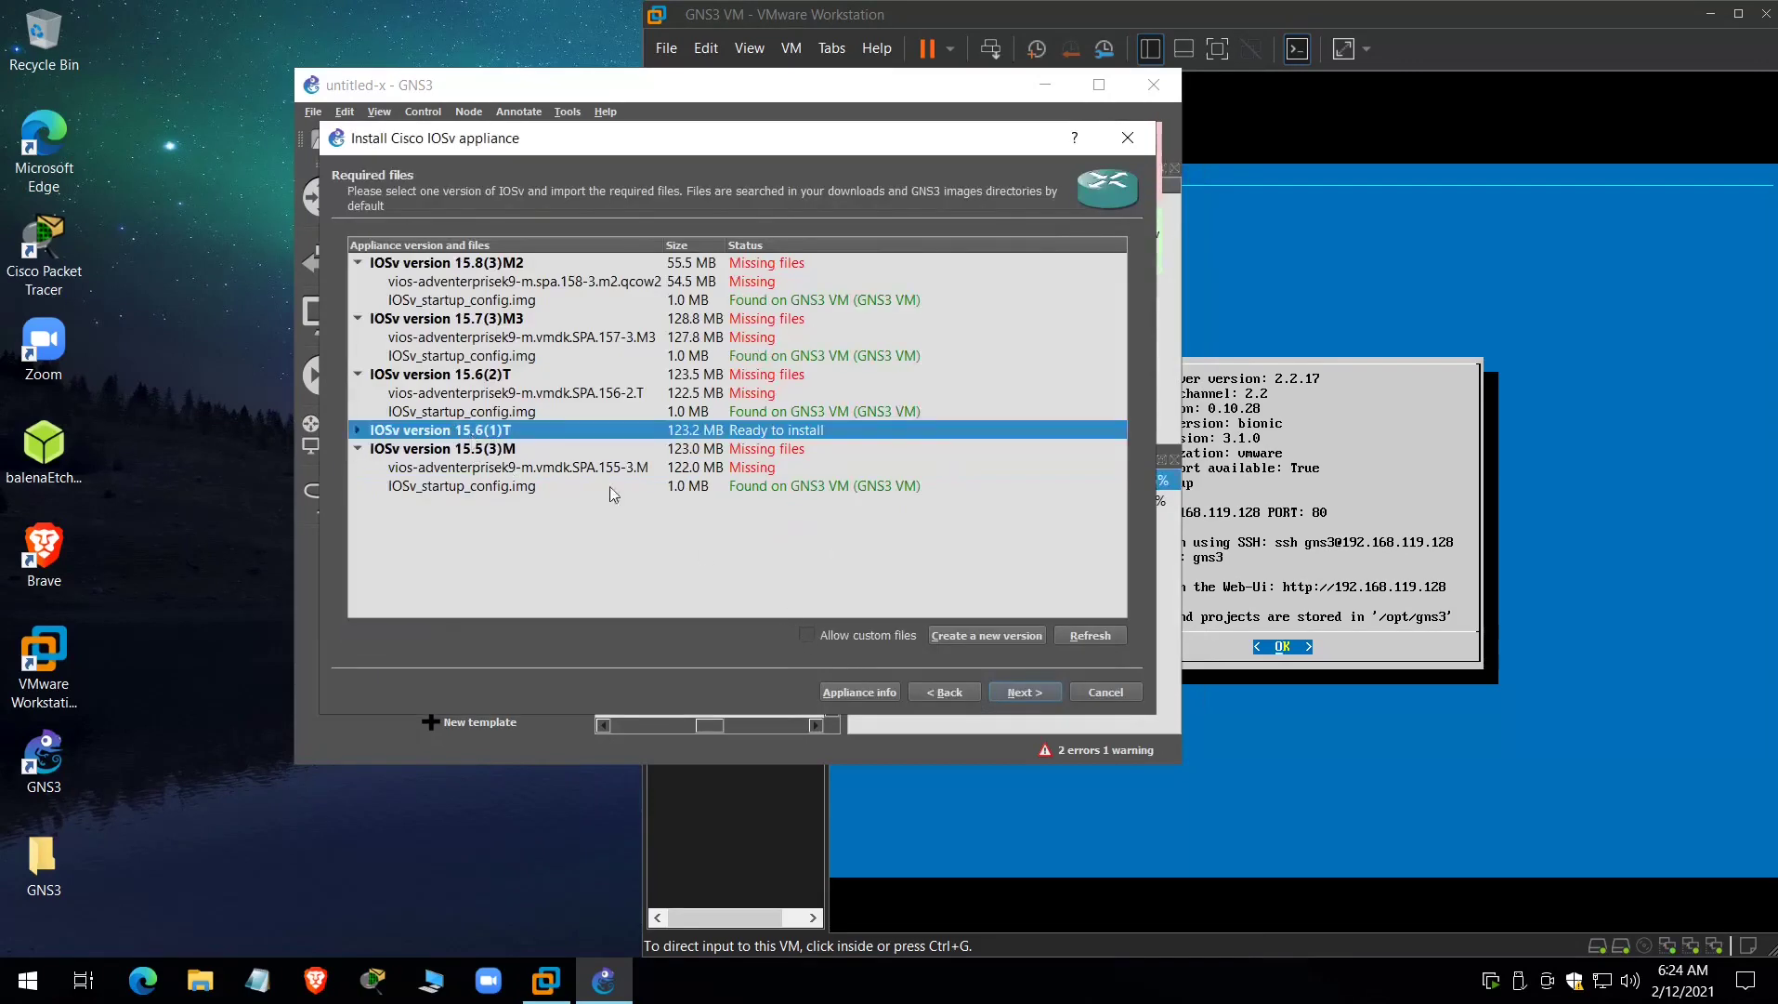
# - Install the Cisco IOSv 15.6(1)T appliance, confirm the installation and finish the wizard to create its router template
pyautogui.click(990, 699)
pyautogui.click(809, 456)
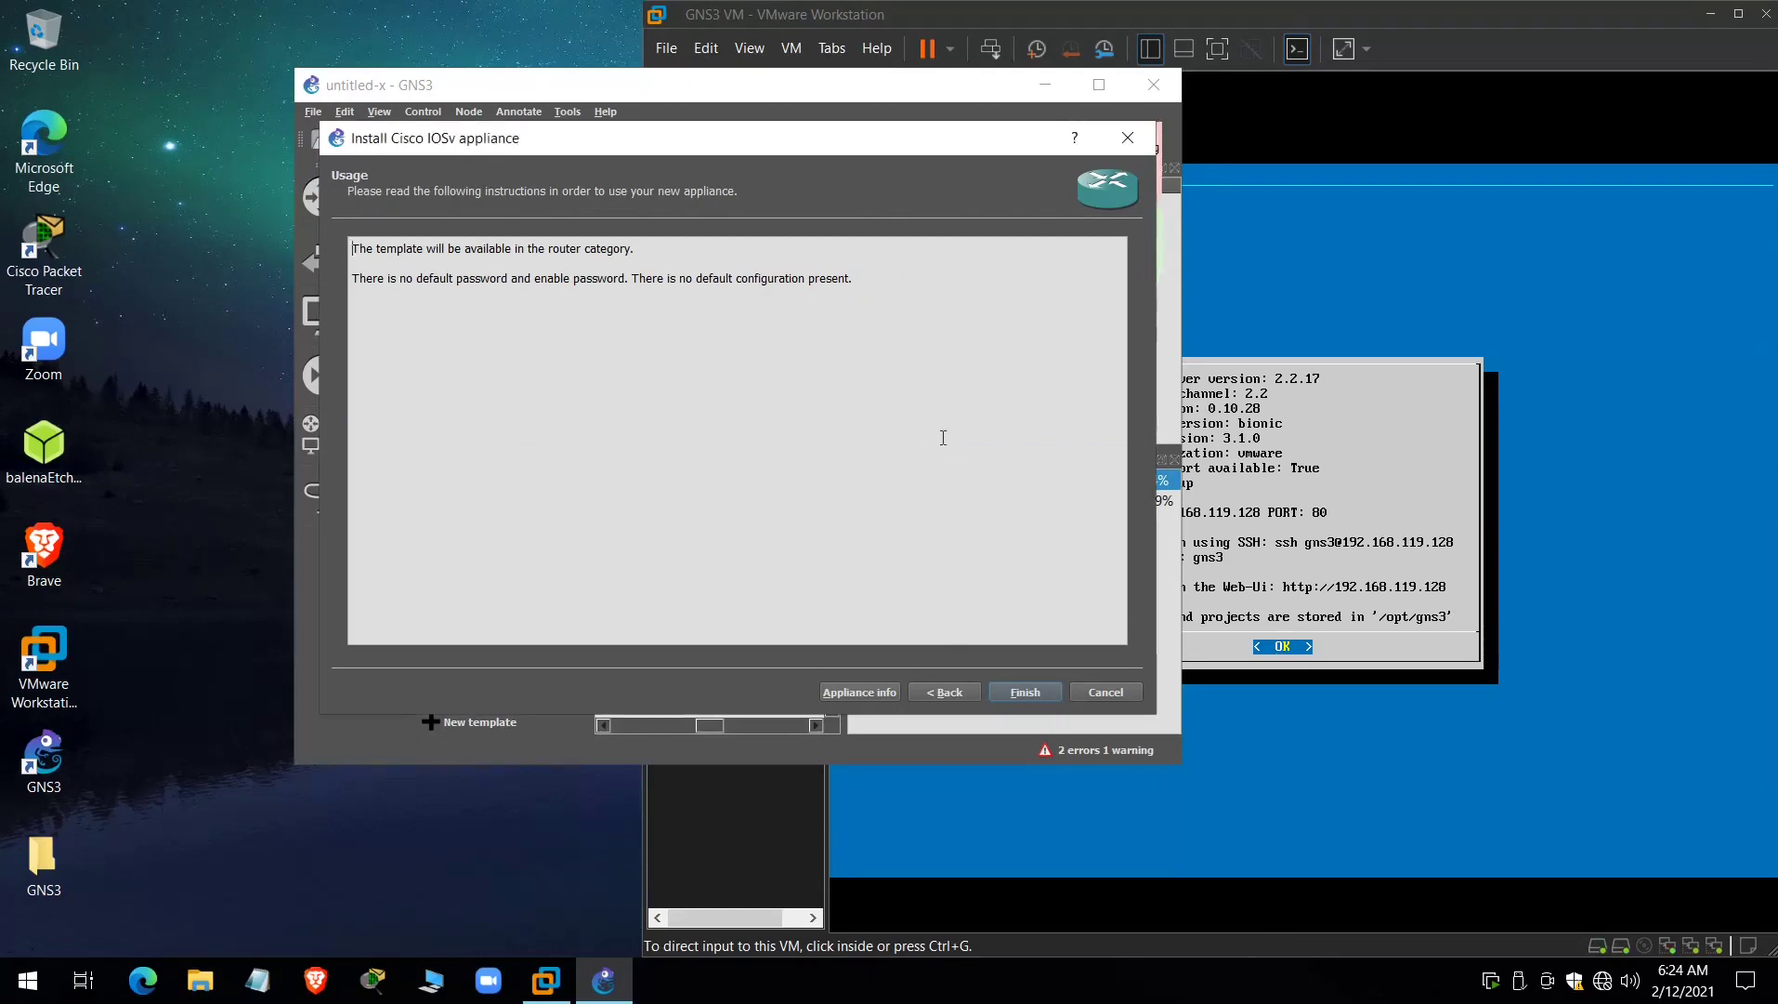
pyautogui.click(1029, 691)
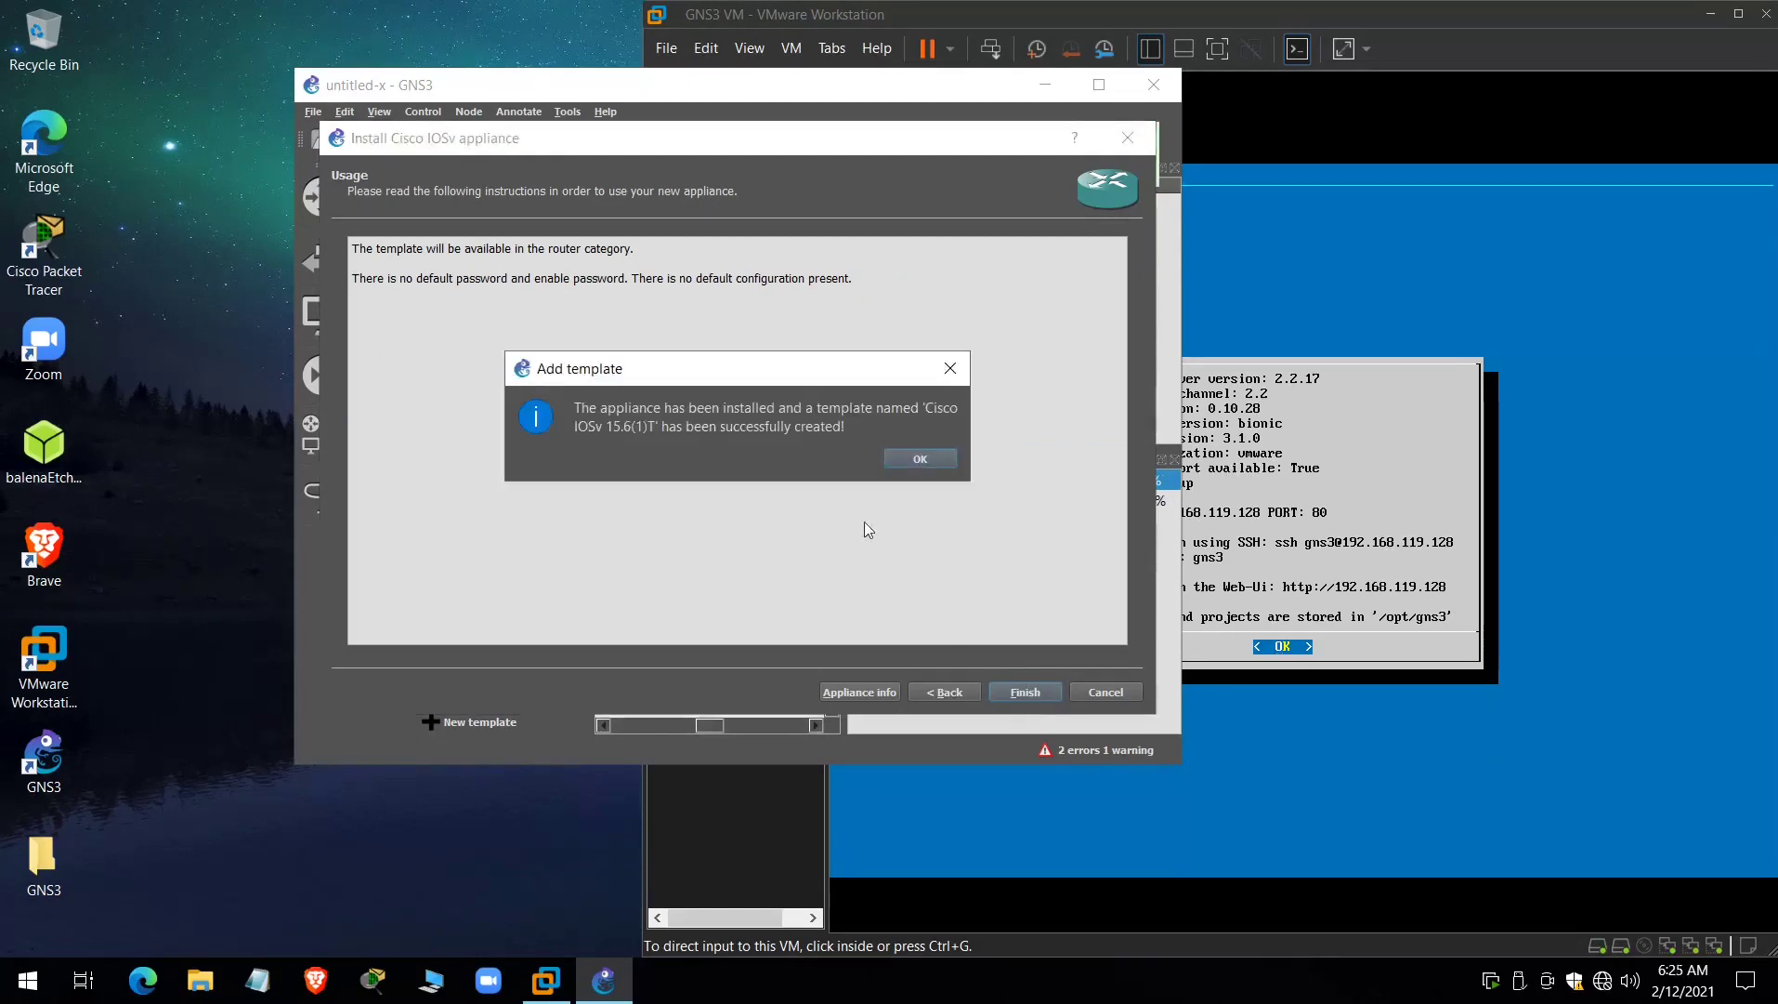
pyautogui.click(919, 459)
# - Add a Cisco IOSv 15.6(1)T router to the topology, hide the device list and move R1 up and to the left of it
pyautogui.click(456, 283)
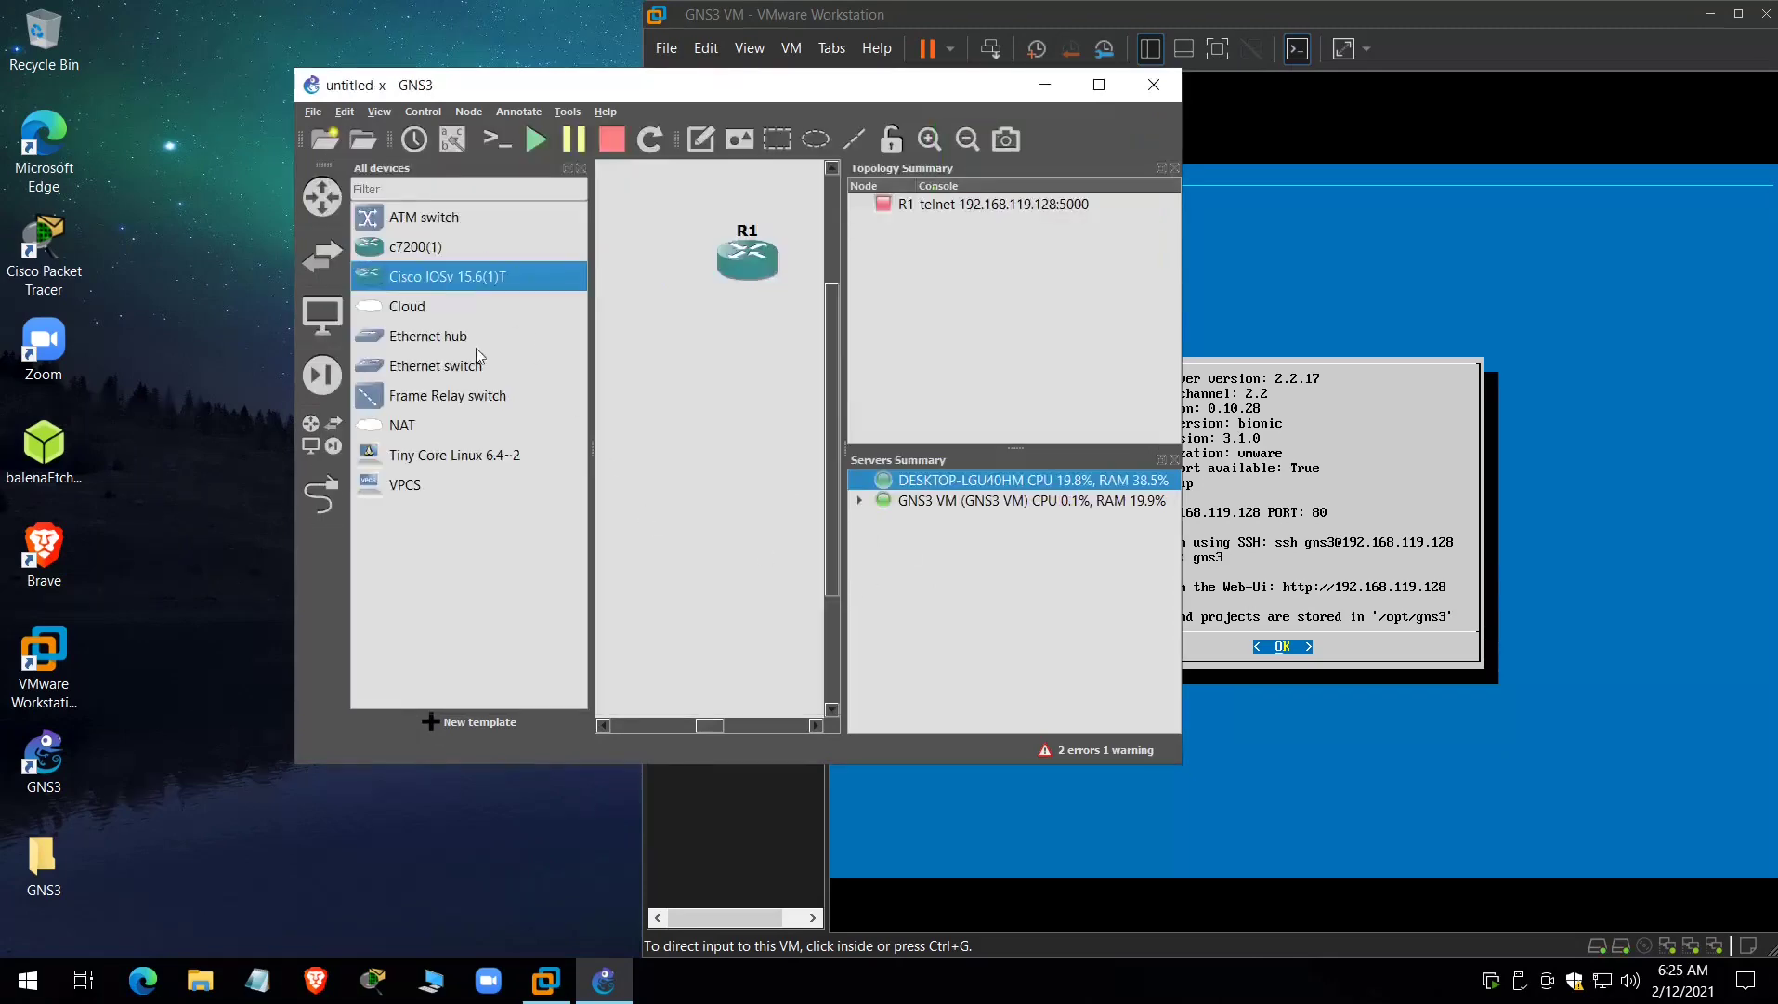
pyautogui.moveTo(444, 283); pyautogui.dragTo(764, 418)
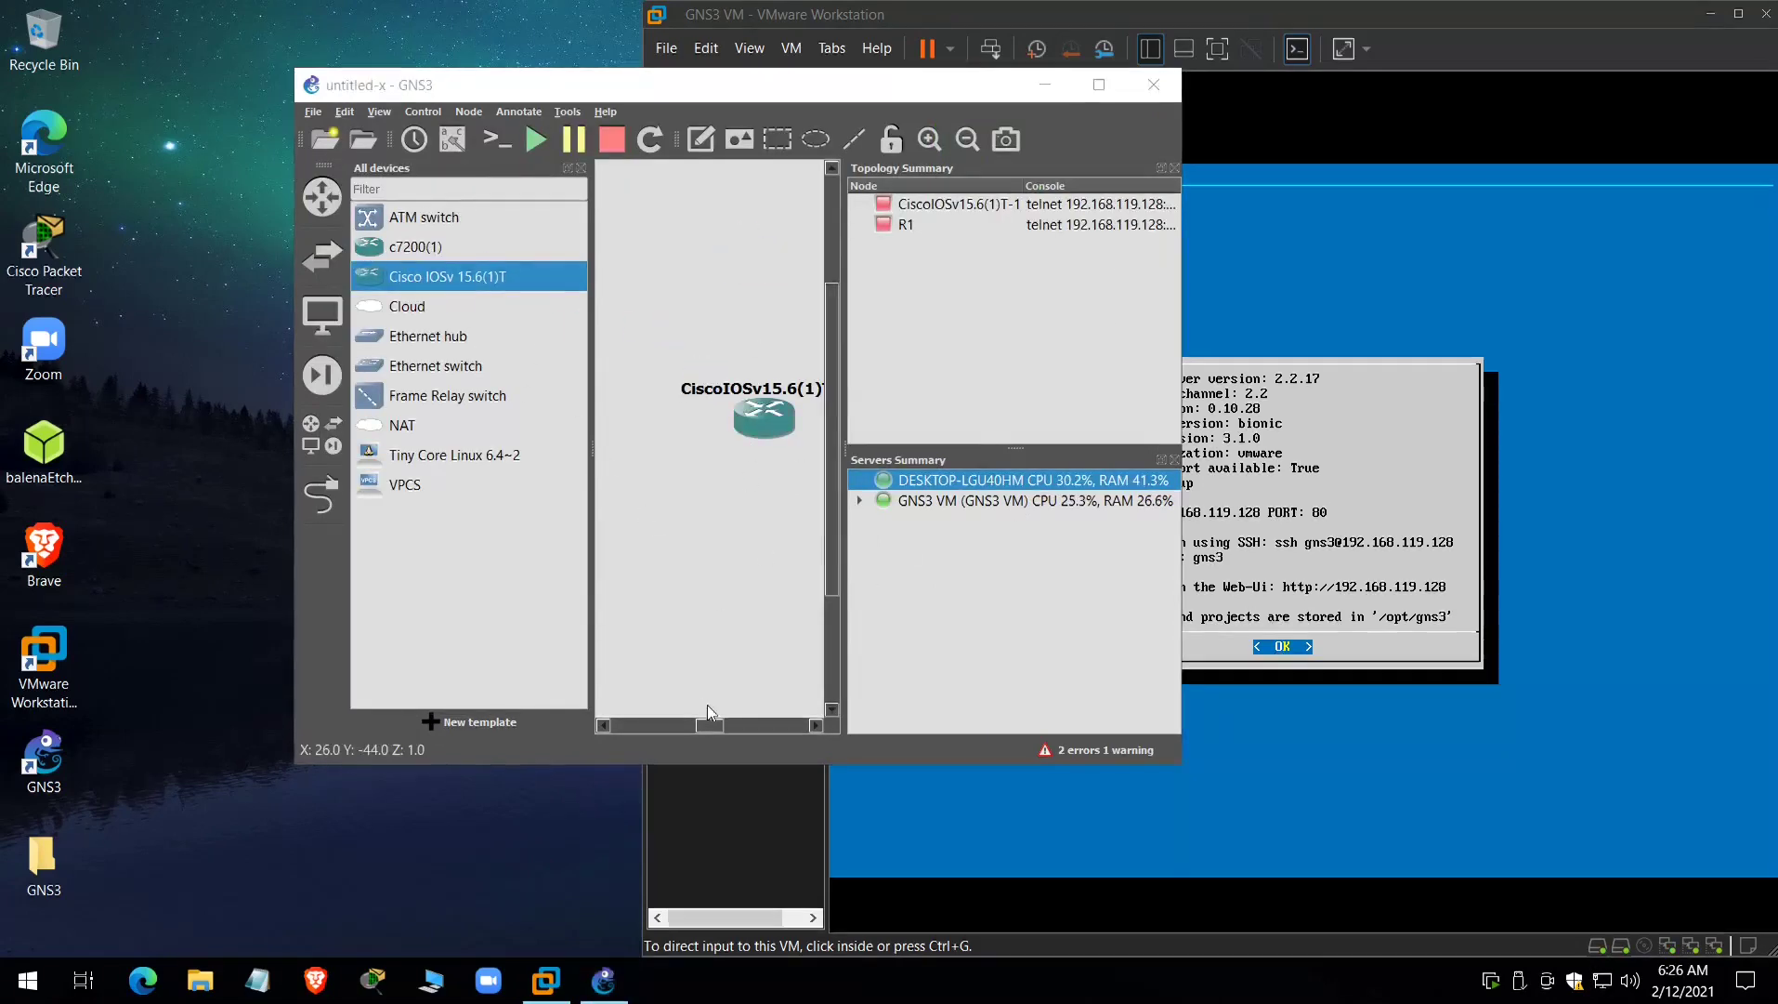
pyautogui.click(321, 196)
pyautogui.click(321, 197)
pyautogui.moveTo(371, 405); pyautogui.dragTo(502, 334)
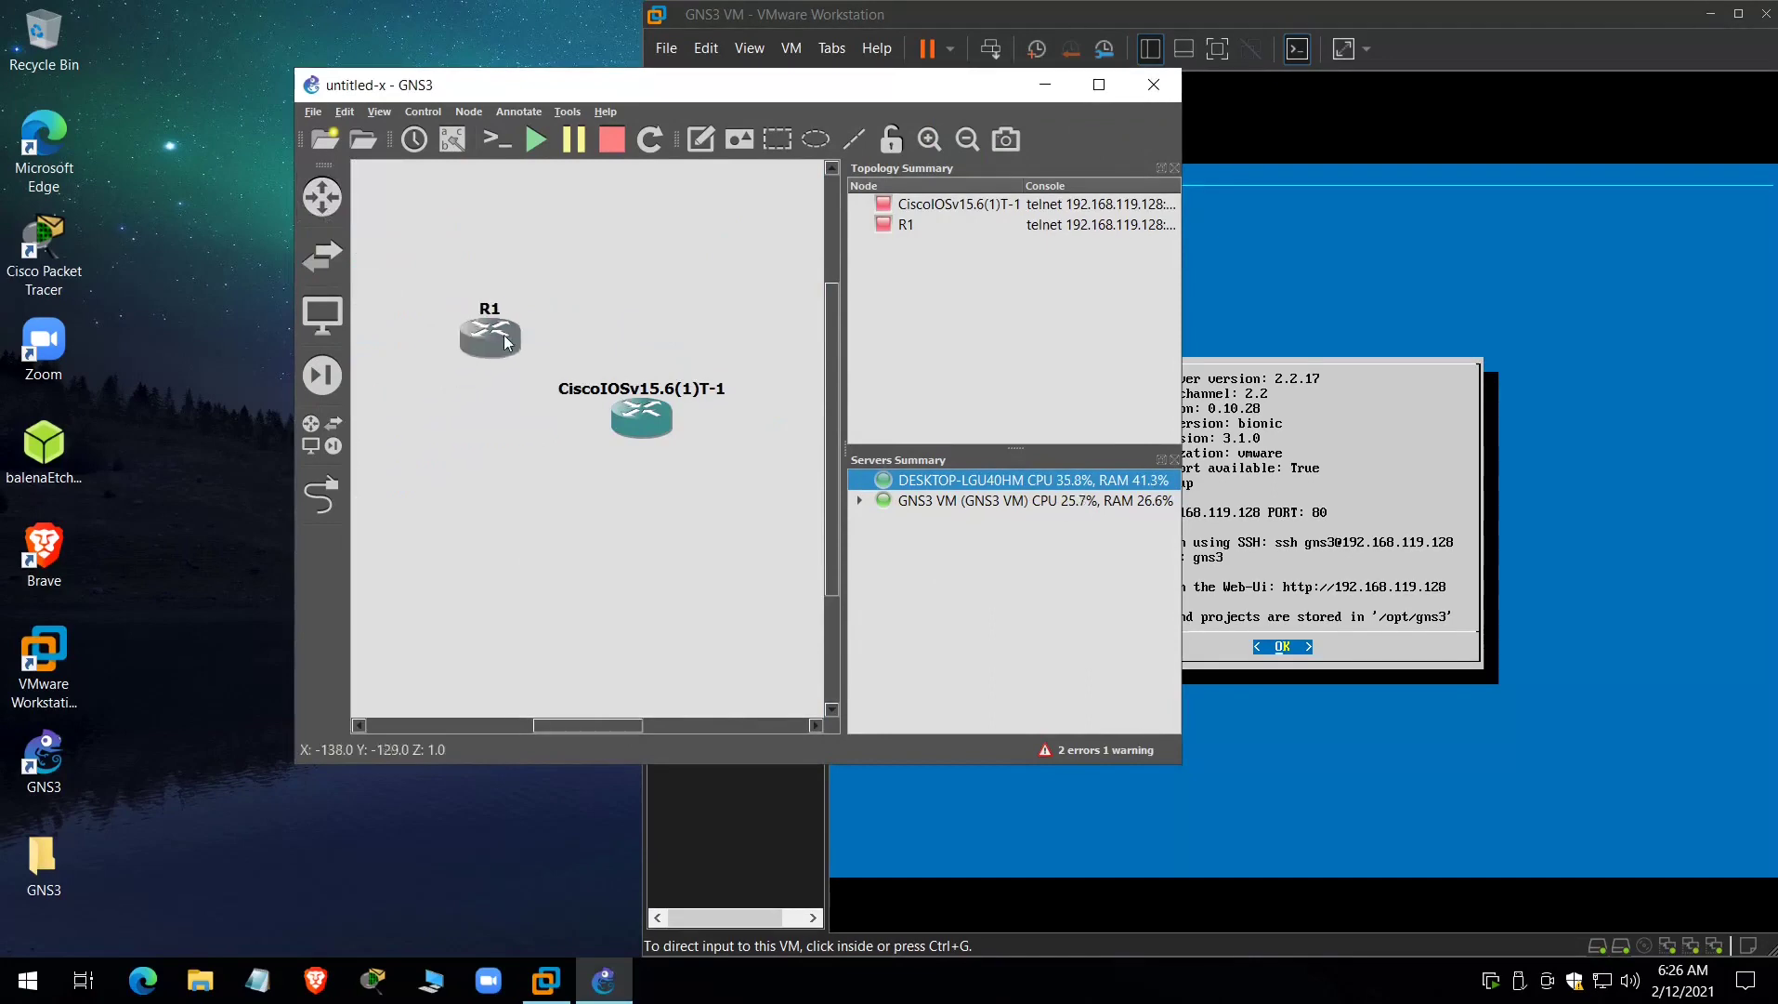
# - Start R1, open its console and bring up the R1# prompt once it has booted
pyautogui.doubleClick(489, 344)
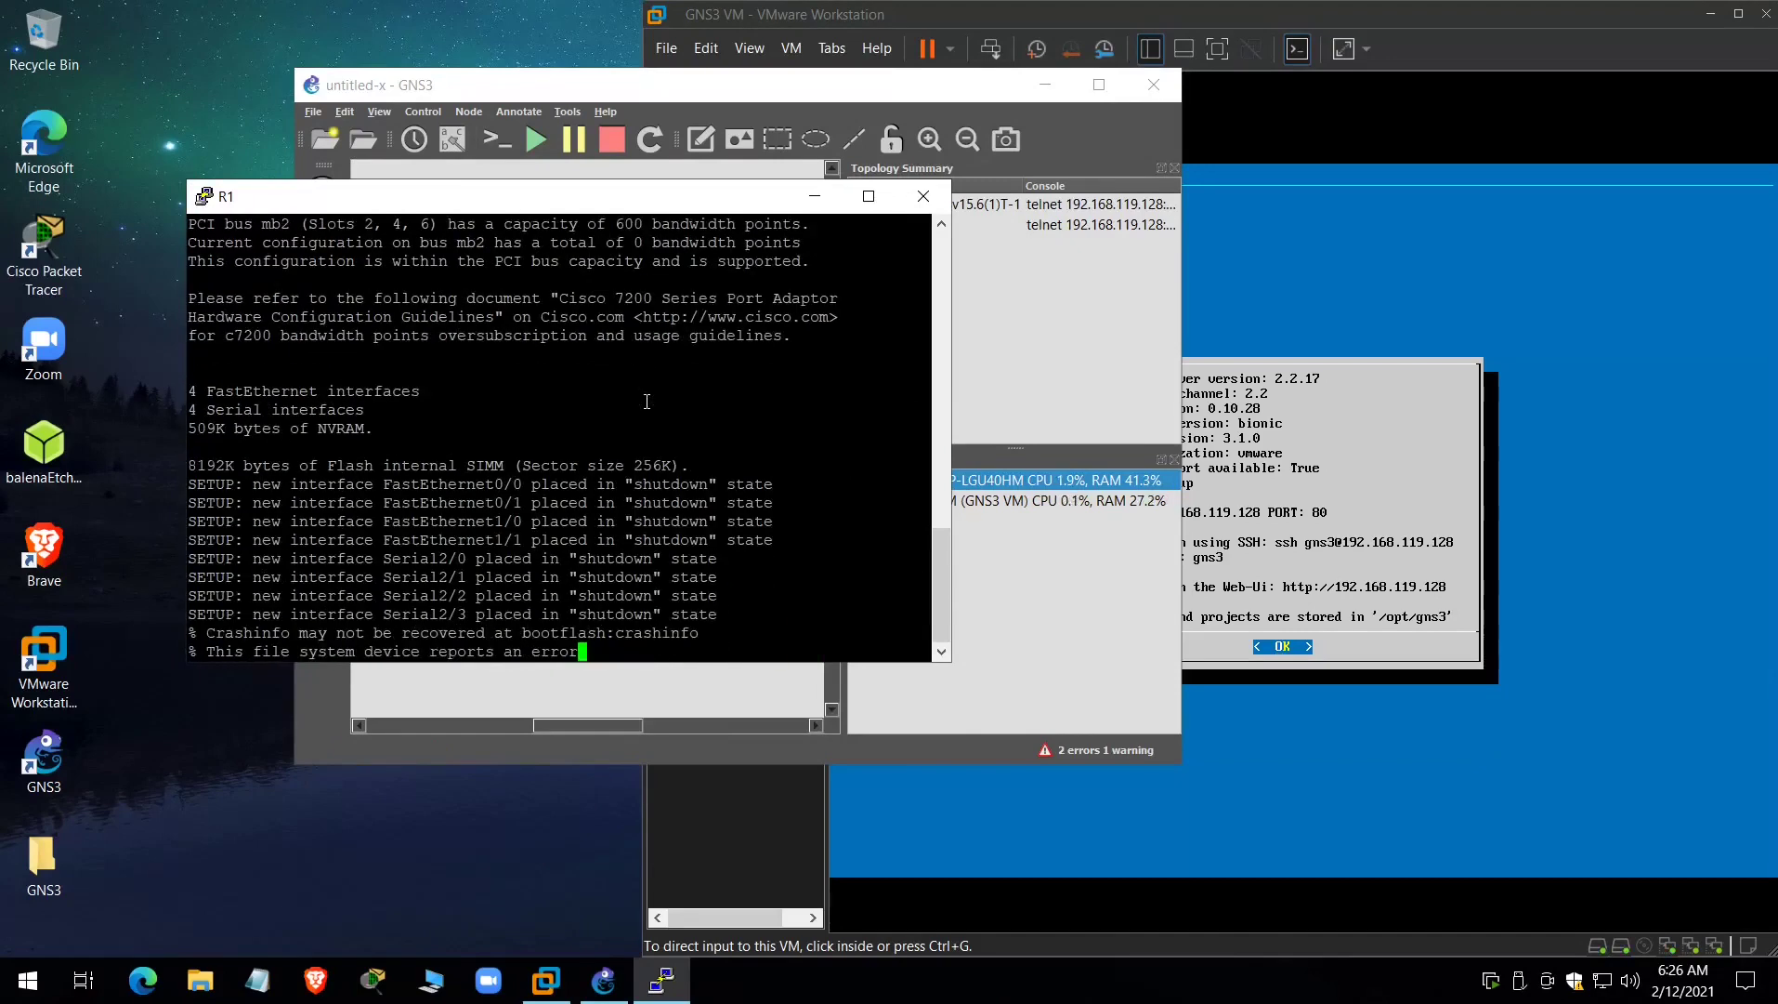
pyautogui.press('Return')
pyautogui.press('Return')
pyautogui.press('Return')
pyautogui.press('Return')
pyautogui.press('Return')
pyautogui.press('Return')
pyautogui.press('Return')
pyautogui.press('Return')
pyautogui.press('Return')
pyautogui.press('Return')
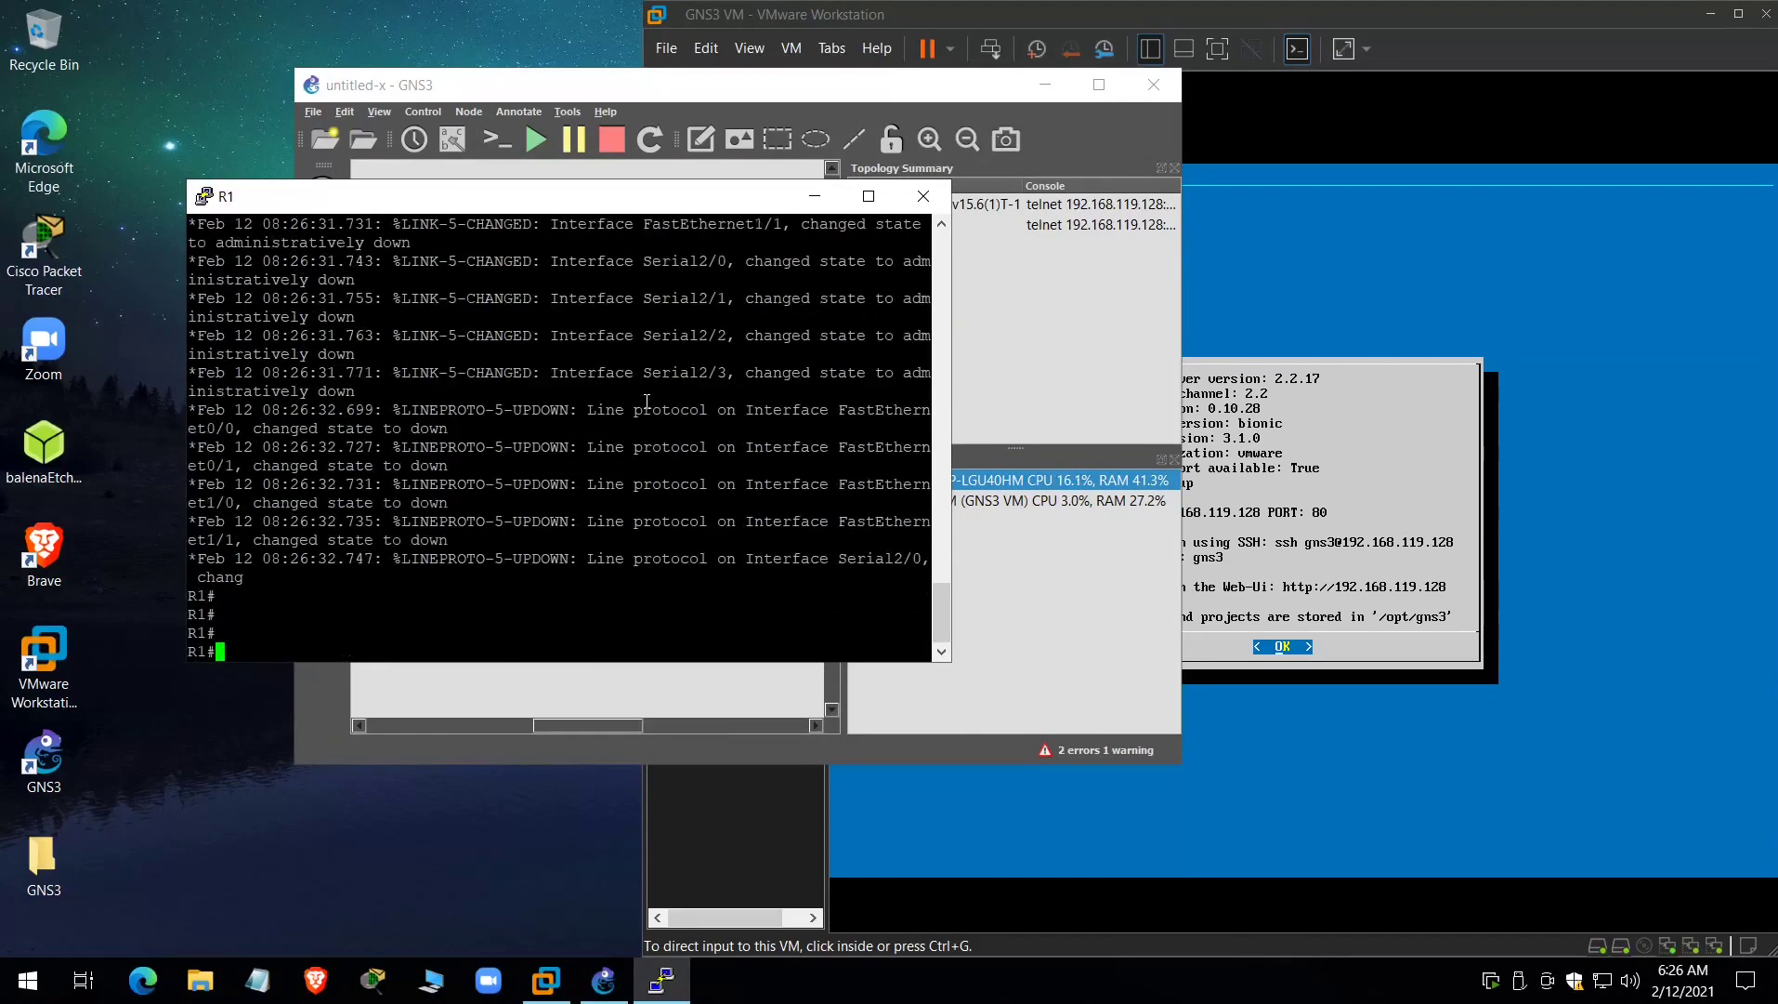
pyautogui.press('Return')
pyautogui.press('Return')
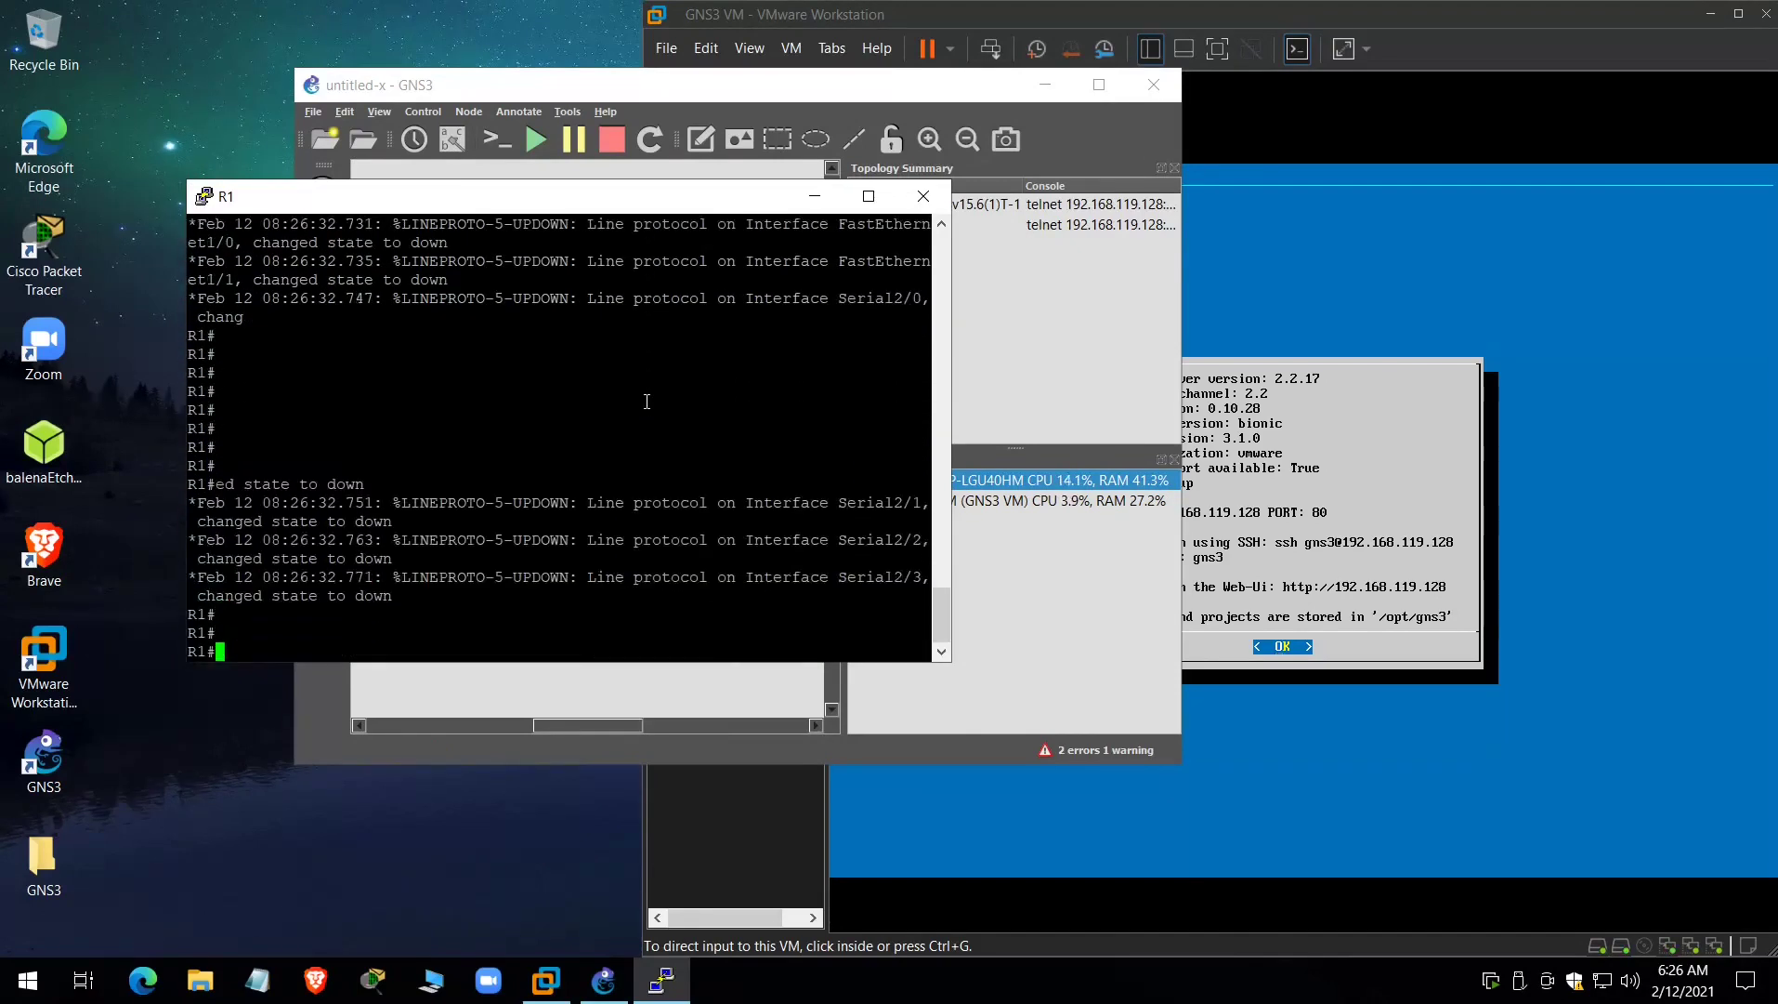
# - Enter configuration mode on R1 with conf t and set its hostname to Router-1
pyautogui.write('conf t')
pyautogui.press('Return')
pyautogui.press('Return')
pyautogui.write('ho')
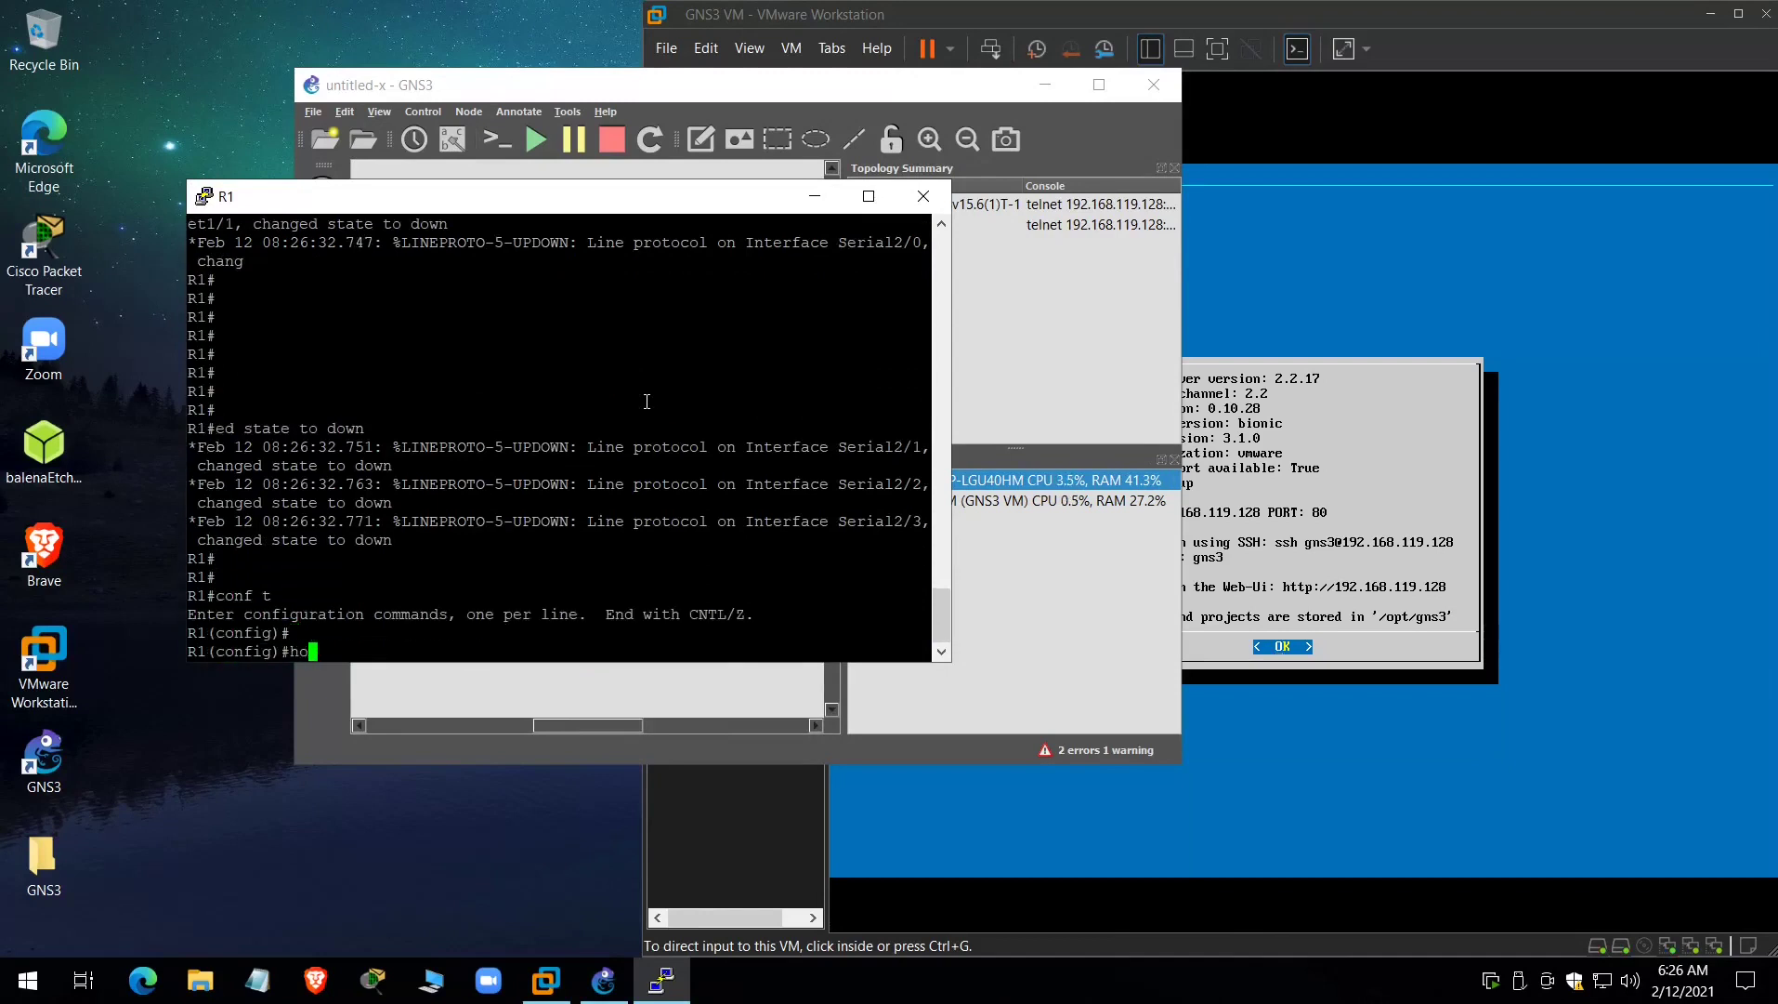
pyautogui.write('stname Router-1')
pyautogui.press('Return')
pyautogui.press('Return')
pyautogui.press('Return')
pyautogui.press('Return')
pyautogui.press('Return')
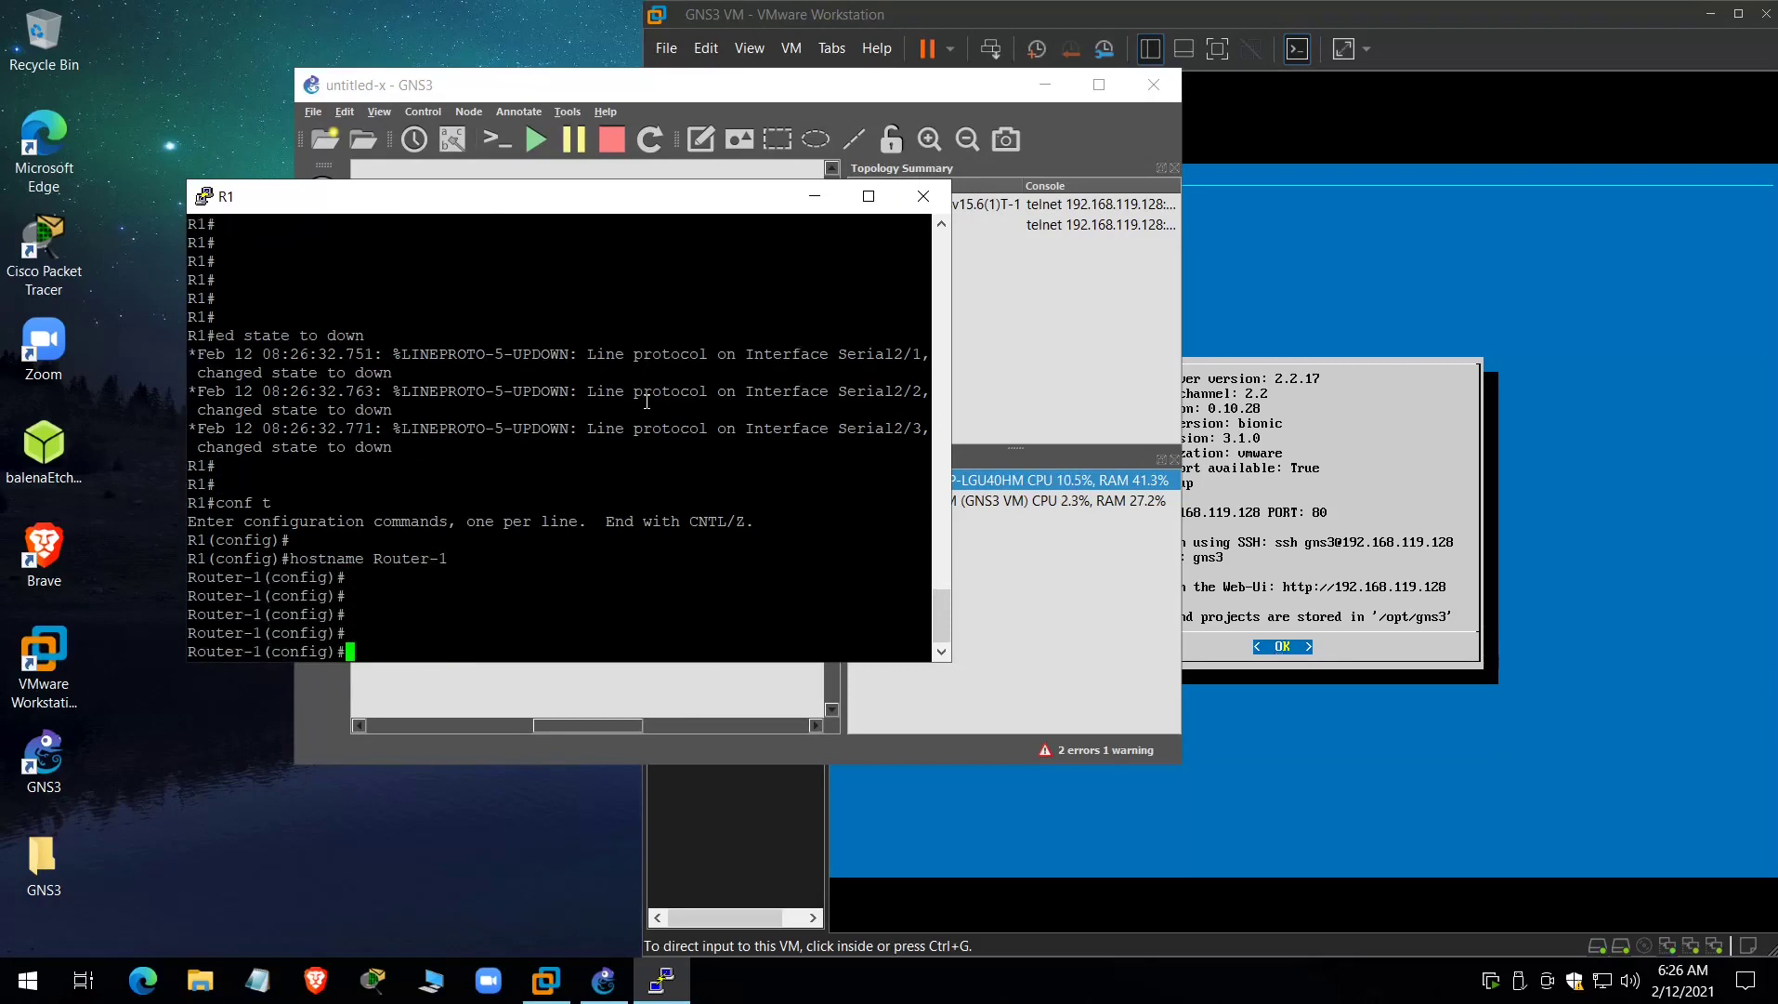
# - Return to the topology, start the CiscoIOSv15.6(1)T-1 router and open its console
pyautogui.click(764, 85)
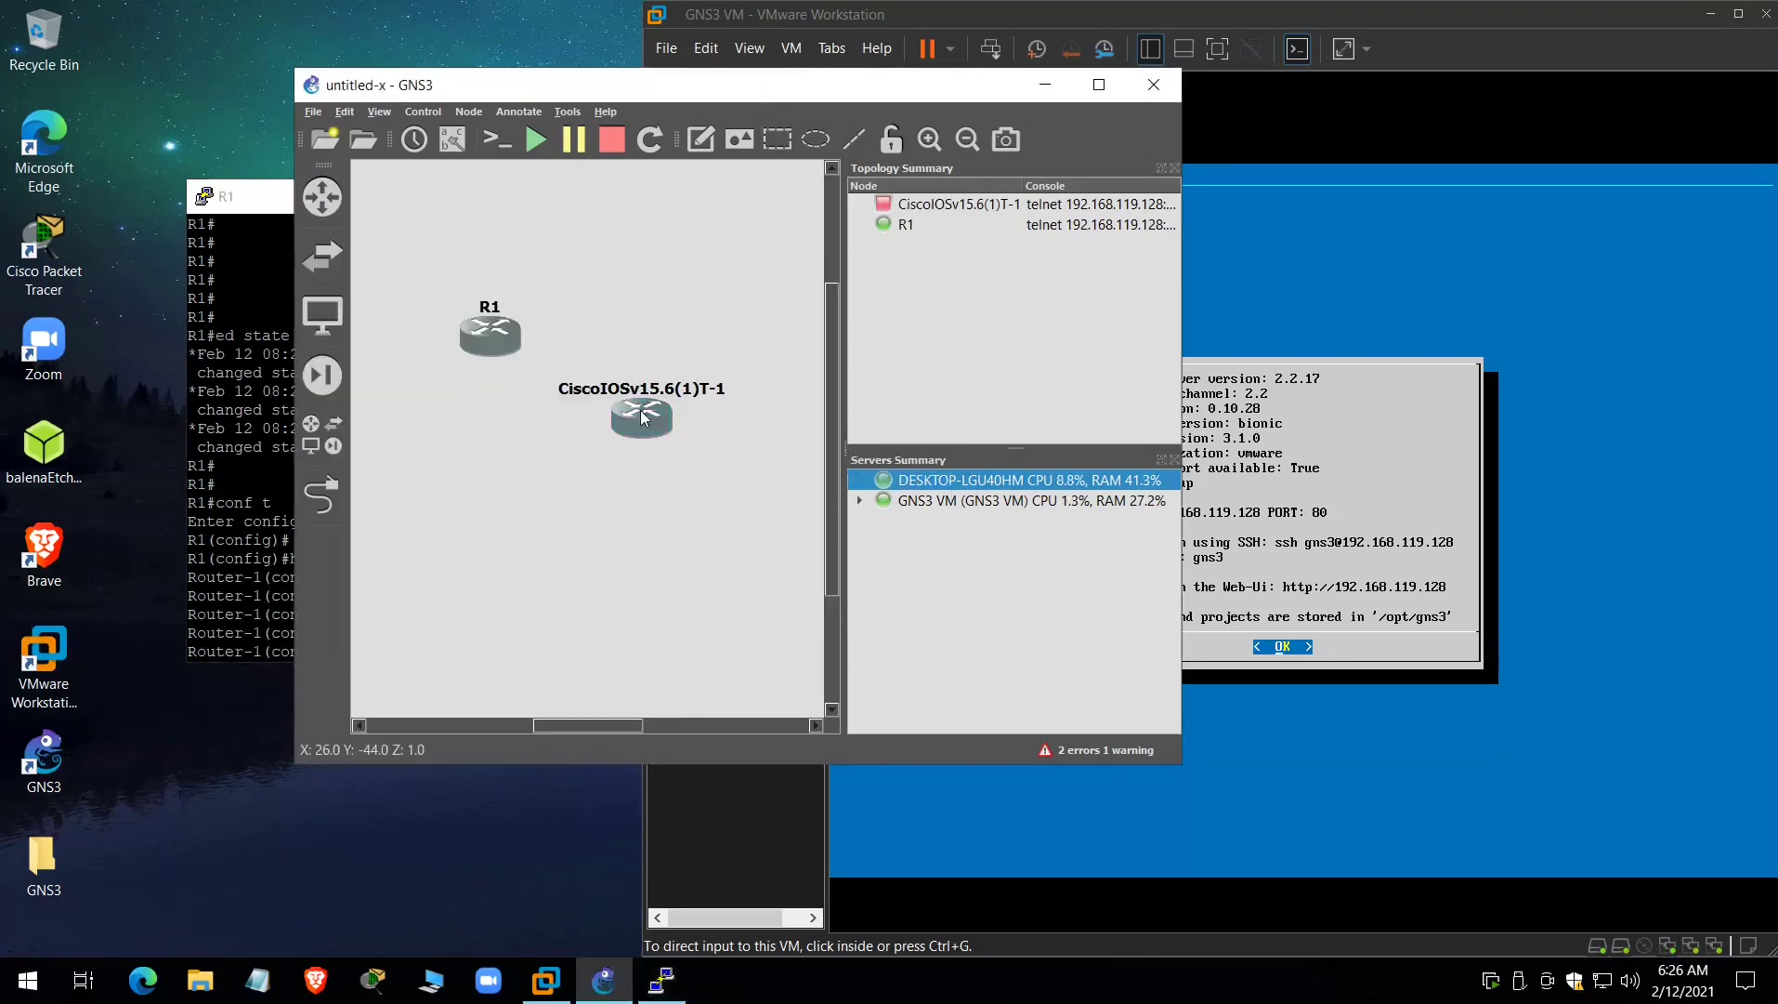
pyautogui.rightClick(644, 419)
pyautogui.click(717, 93)
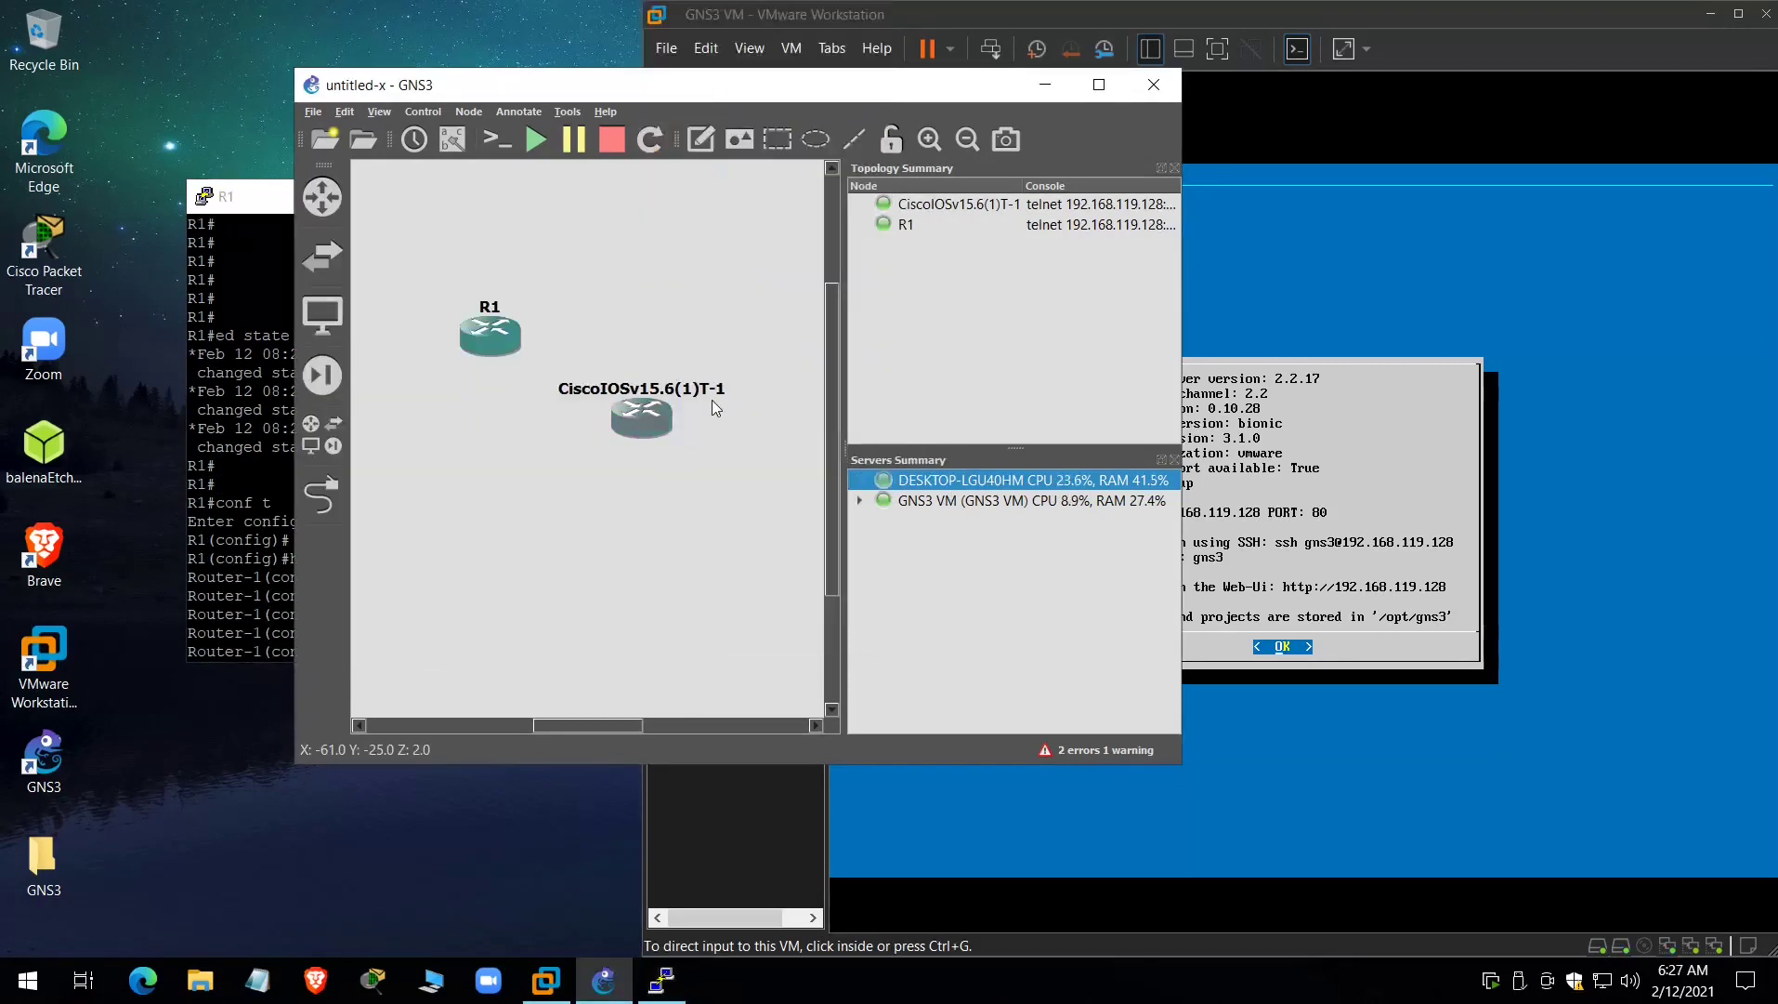
pyautogui.doubleClick(641, 410)
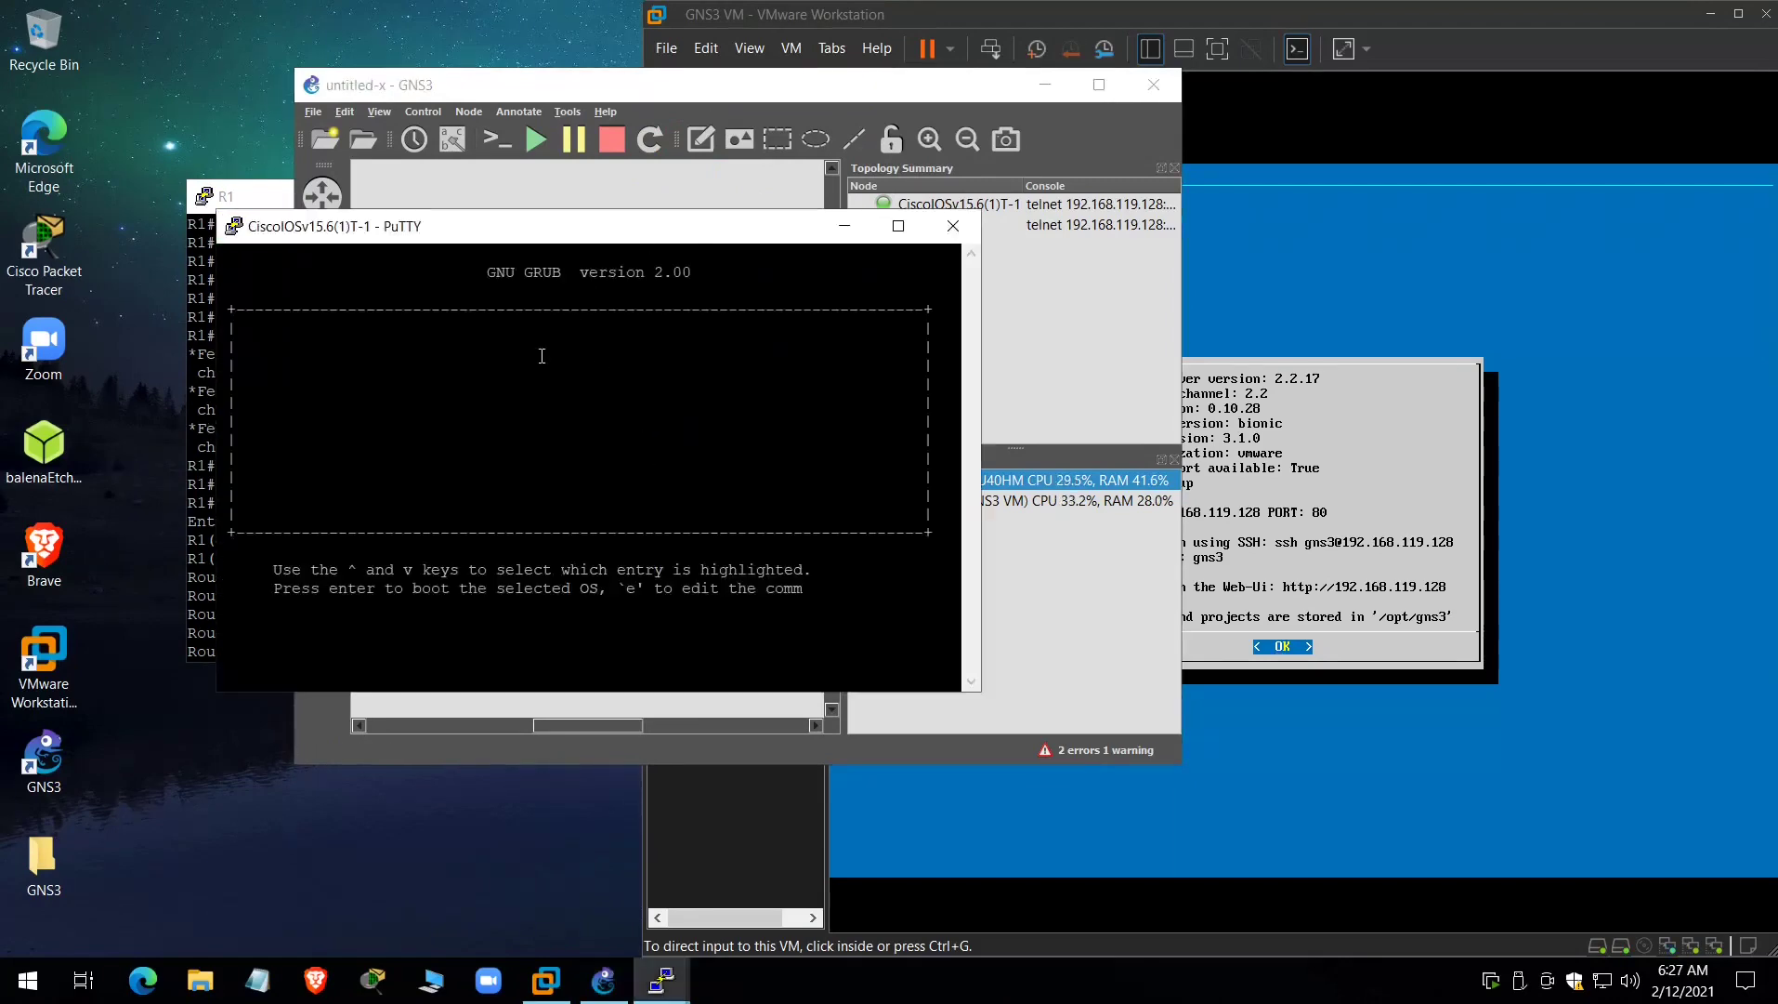